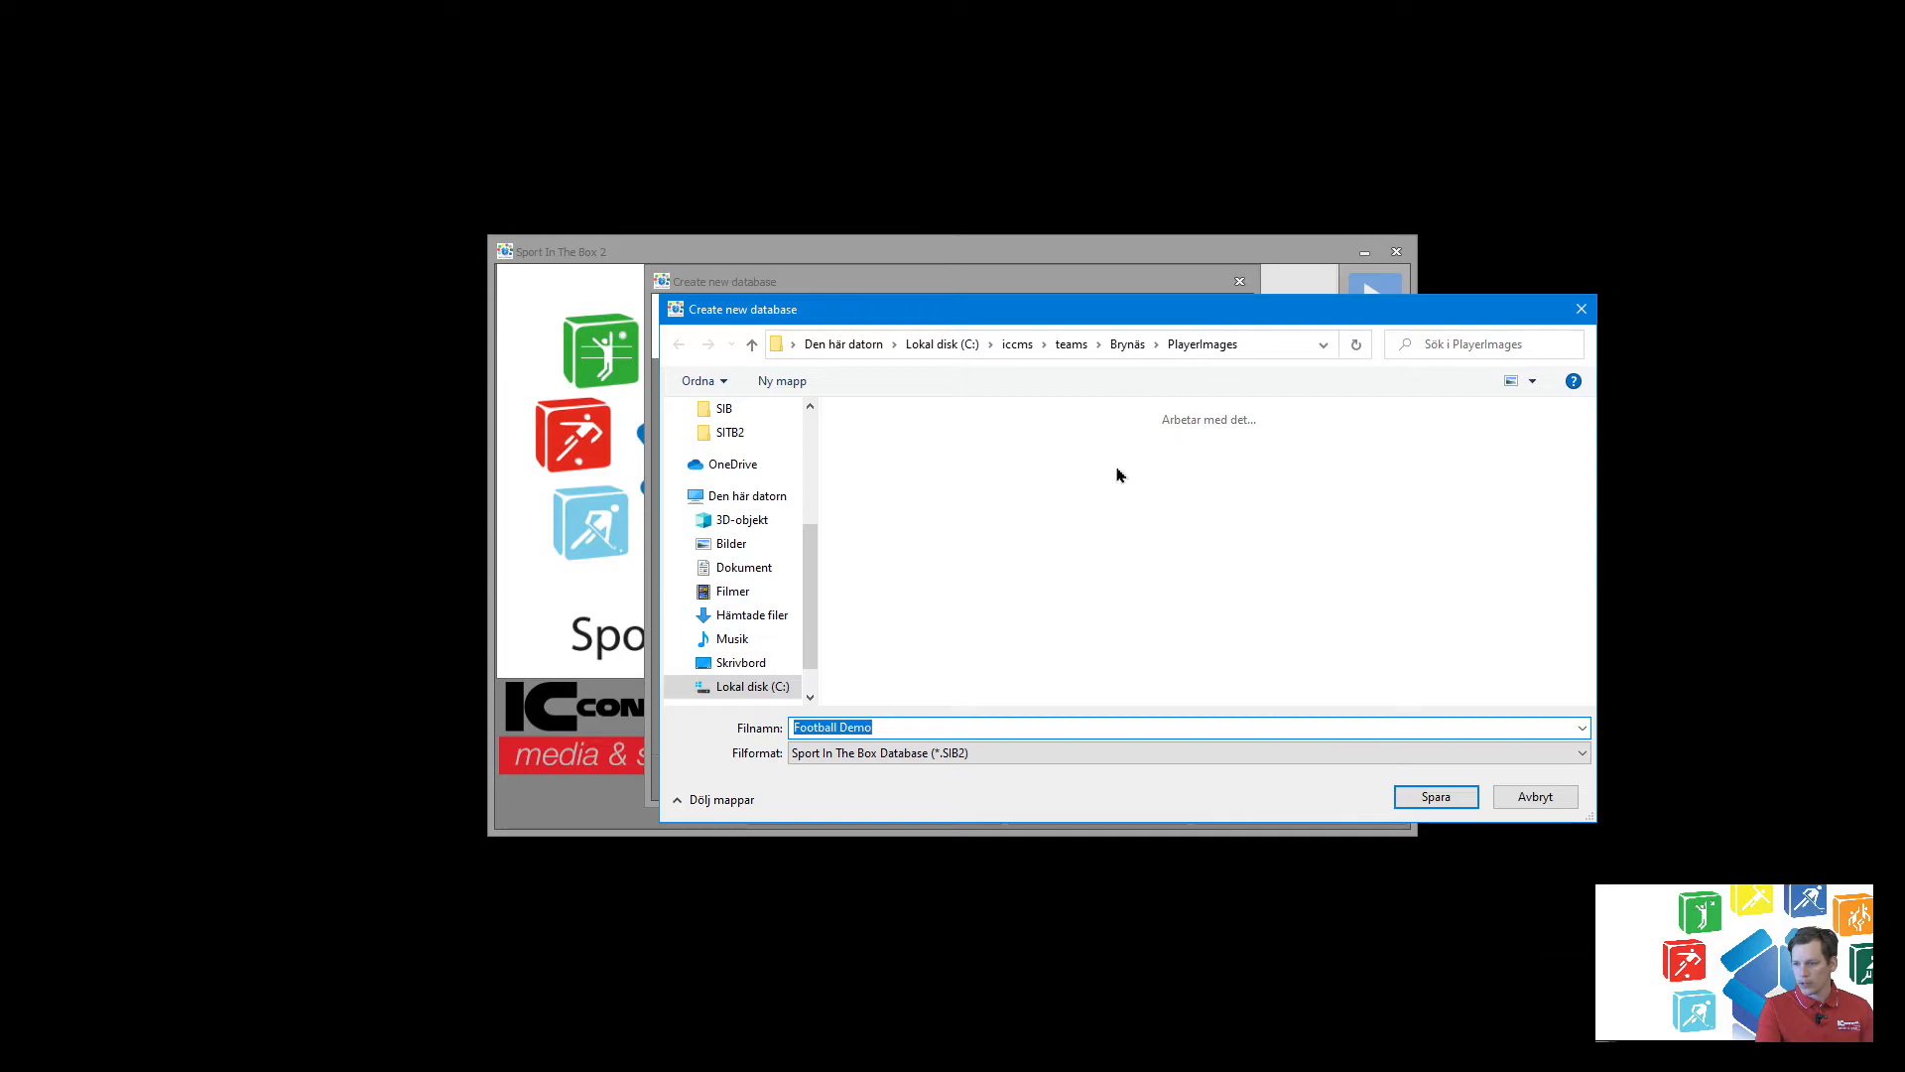
Save the new database file as Football Demo in the C:\iccms folder and continue to the sport selection.
left_click(1017, 344)
left_click(1426, 799)
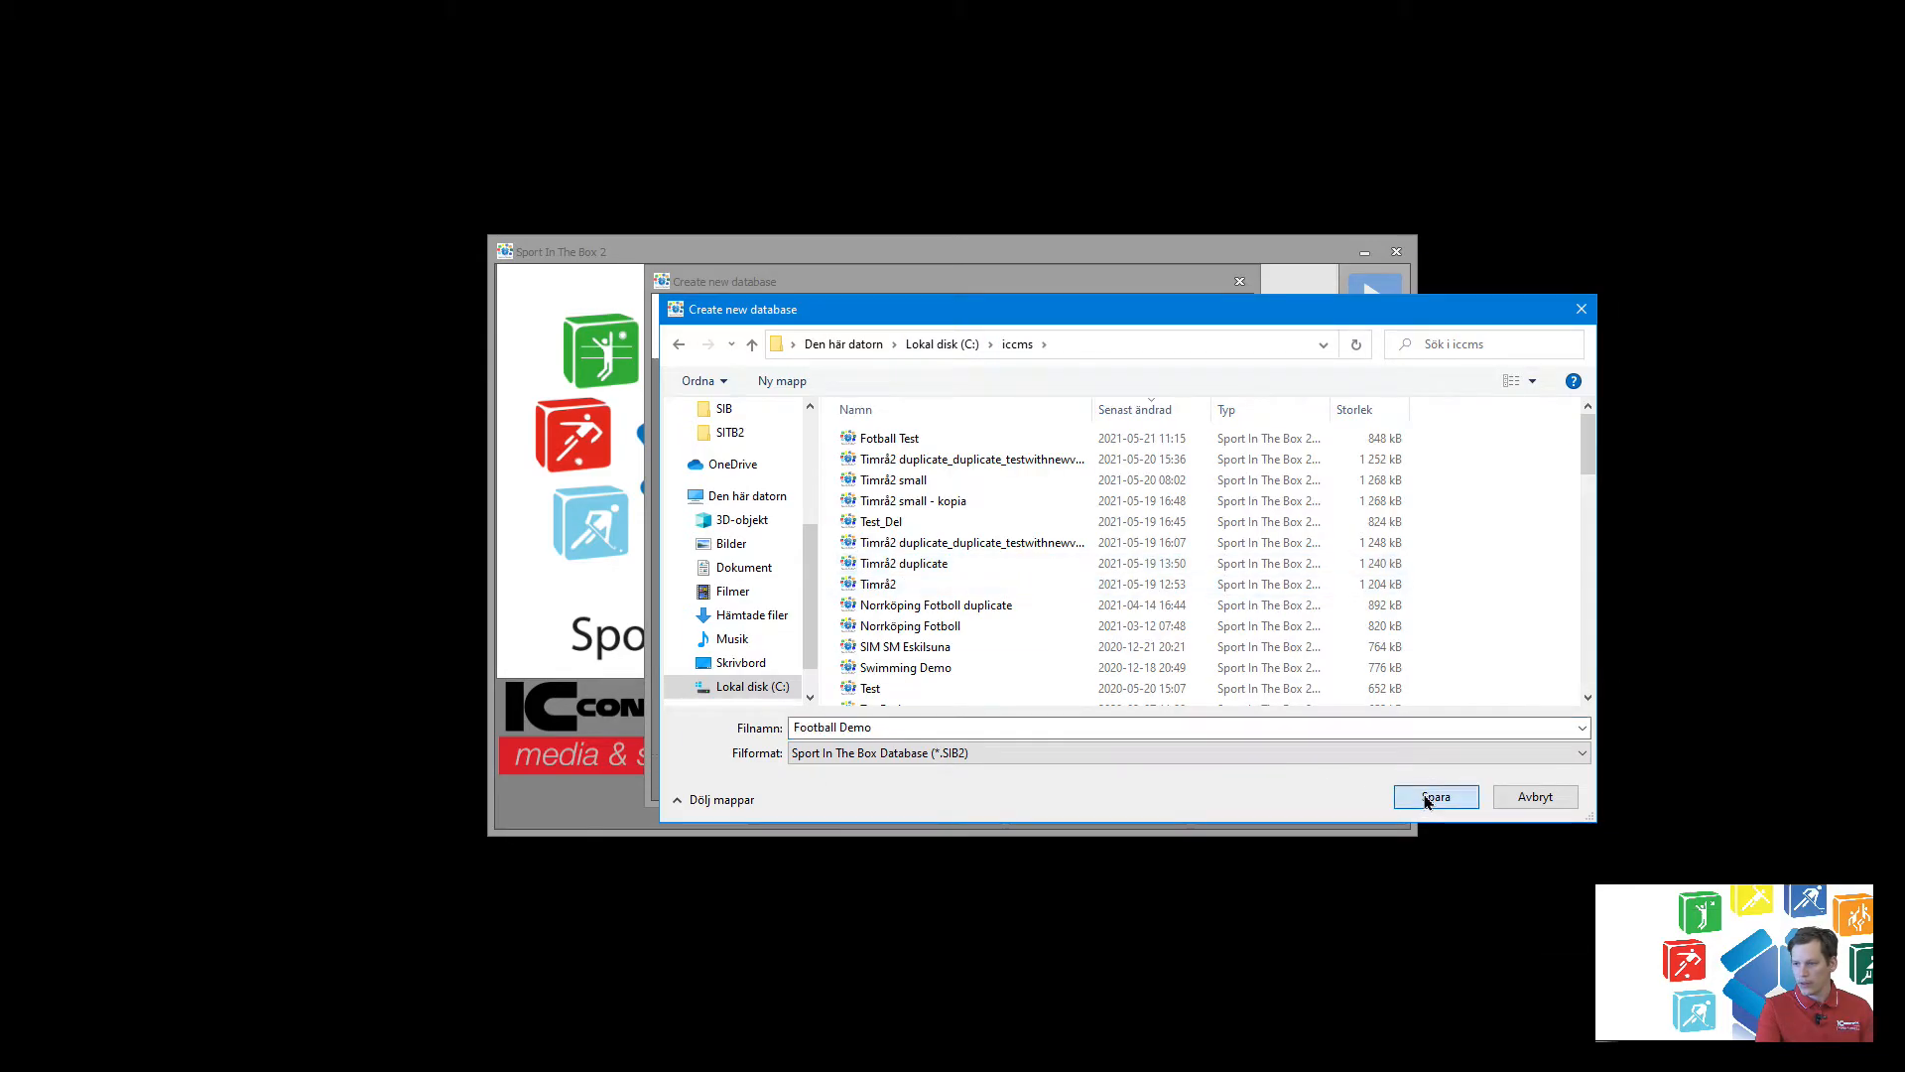
left_click(1122, 778)
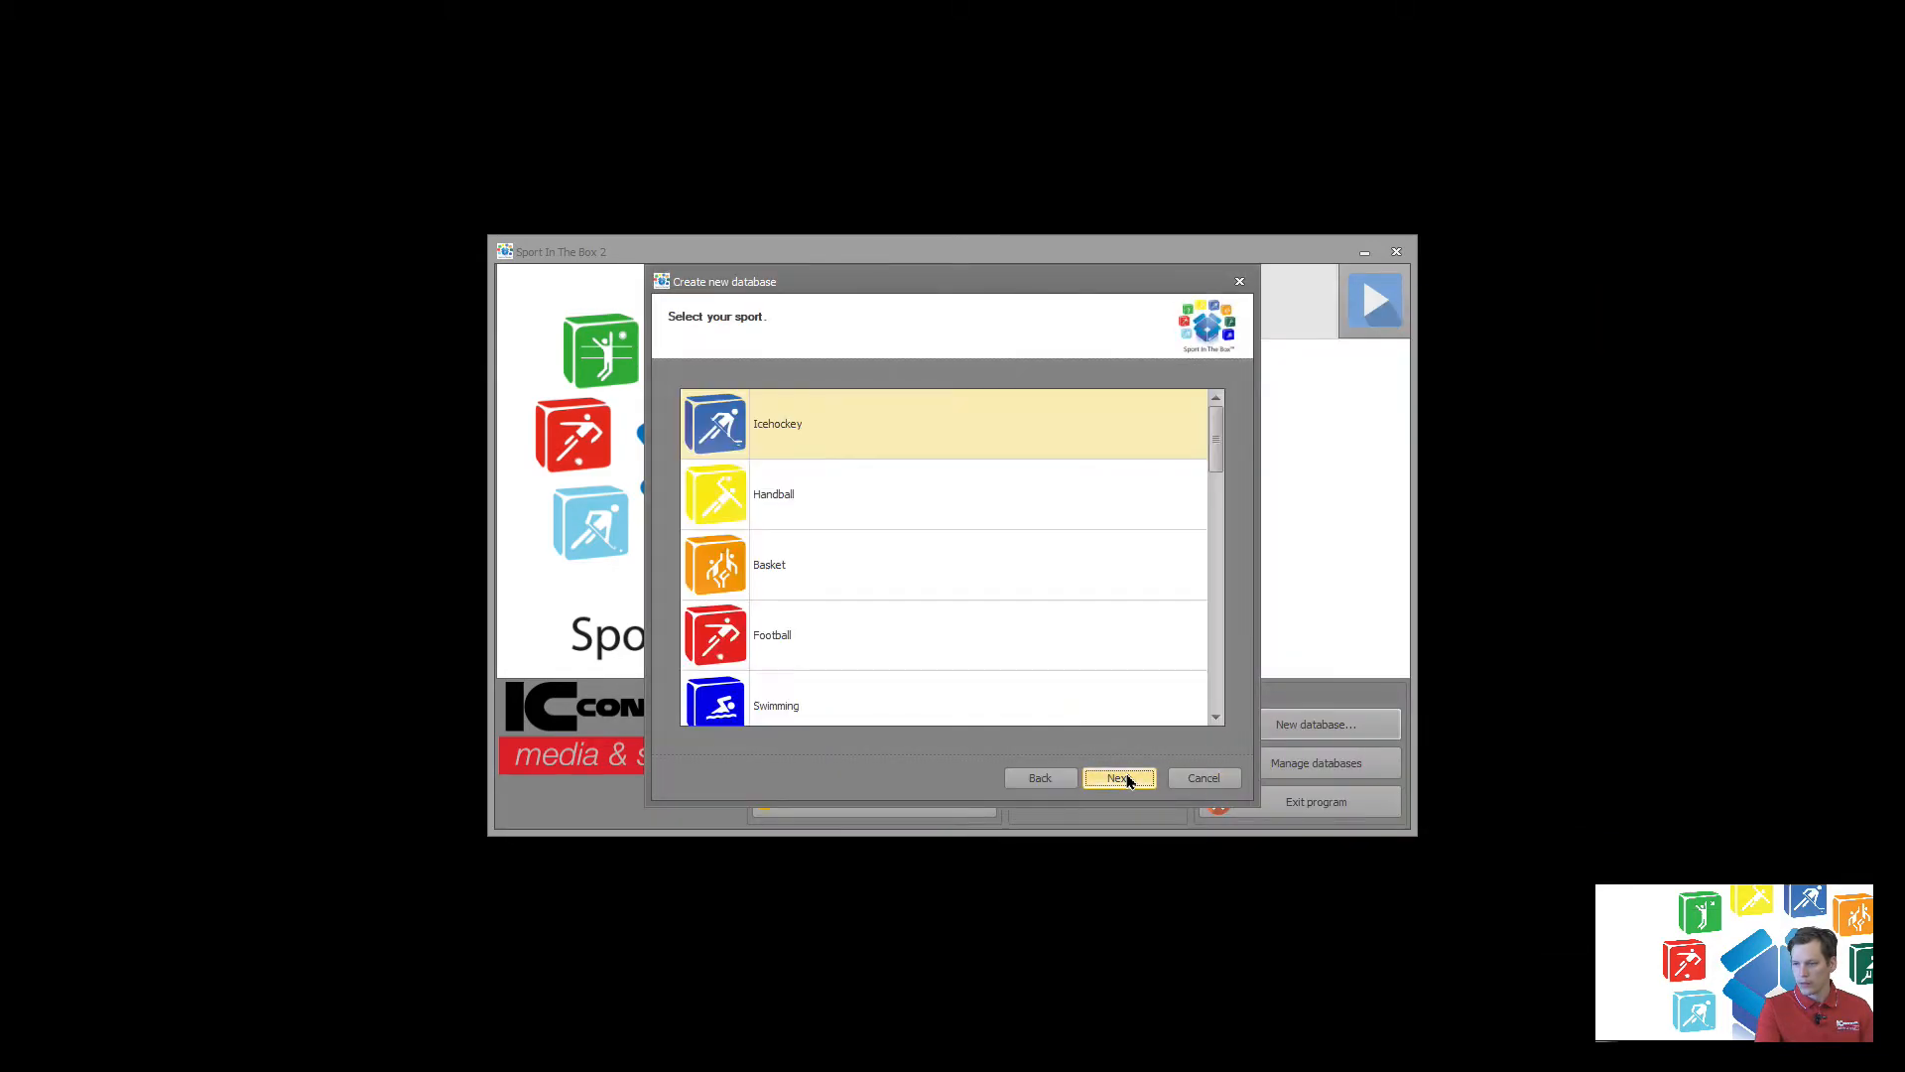
Choose Football as the sport and finish creating the database.
left_click(775, 644)
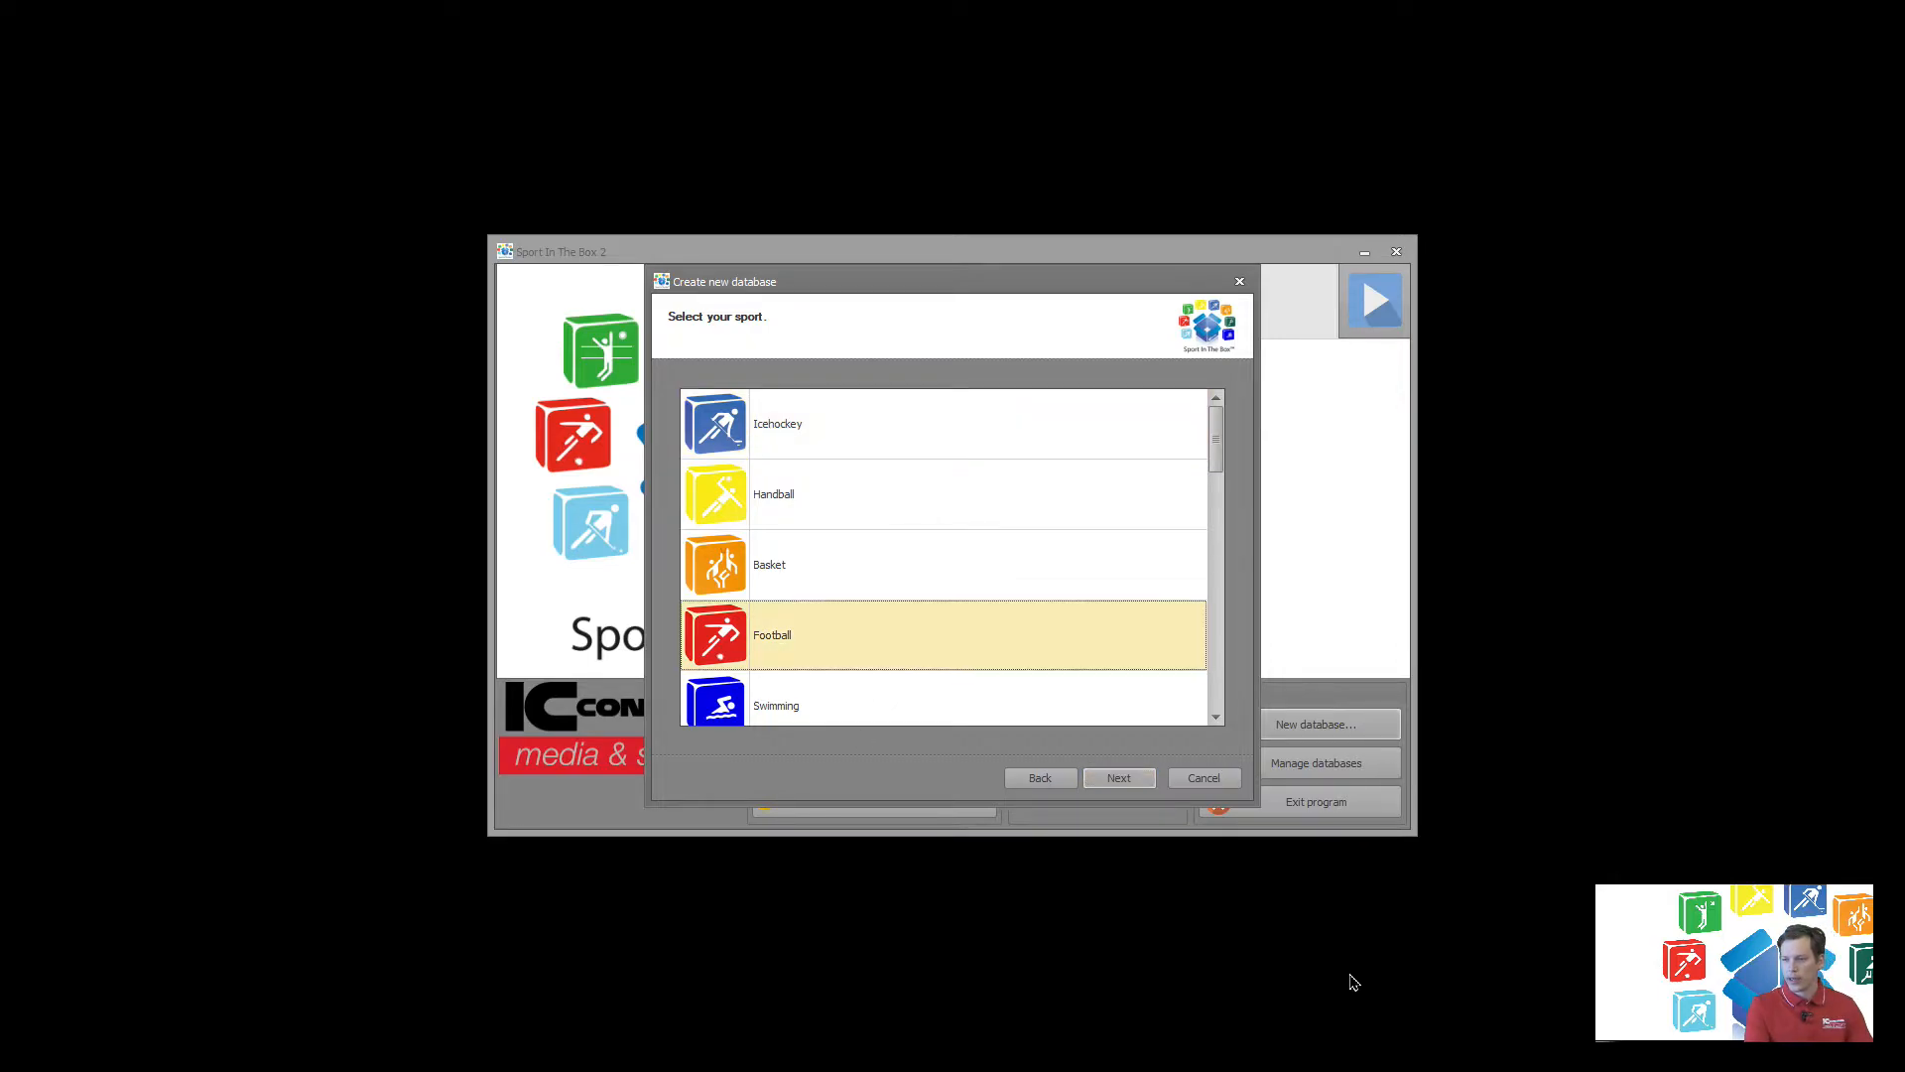
left_click(1128, 783)
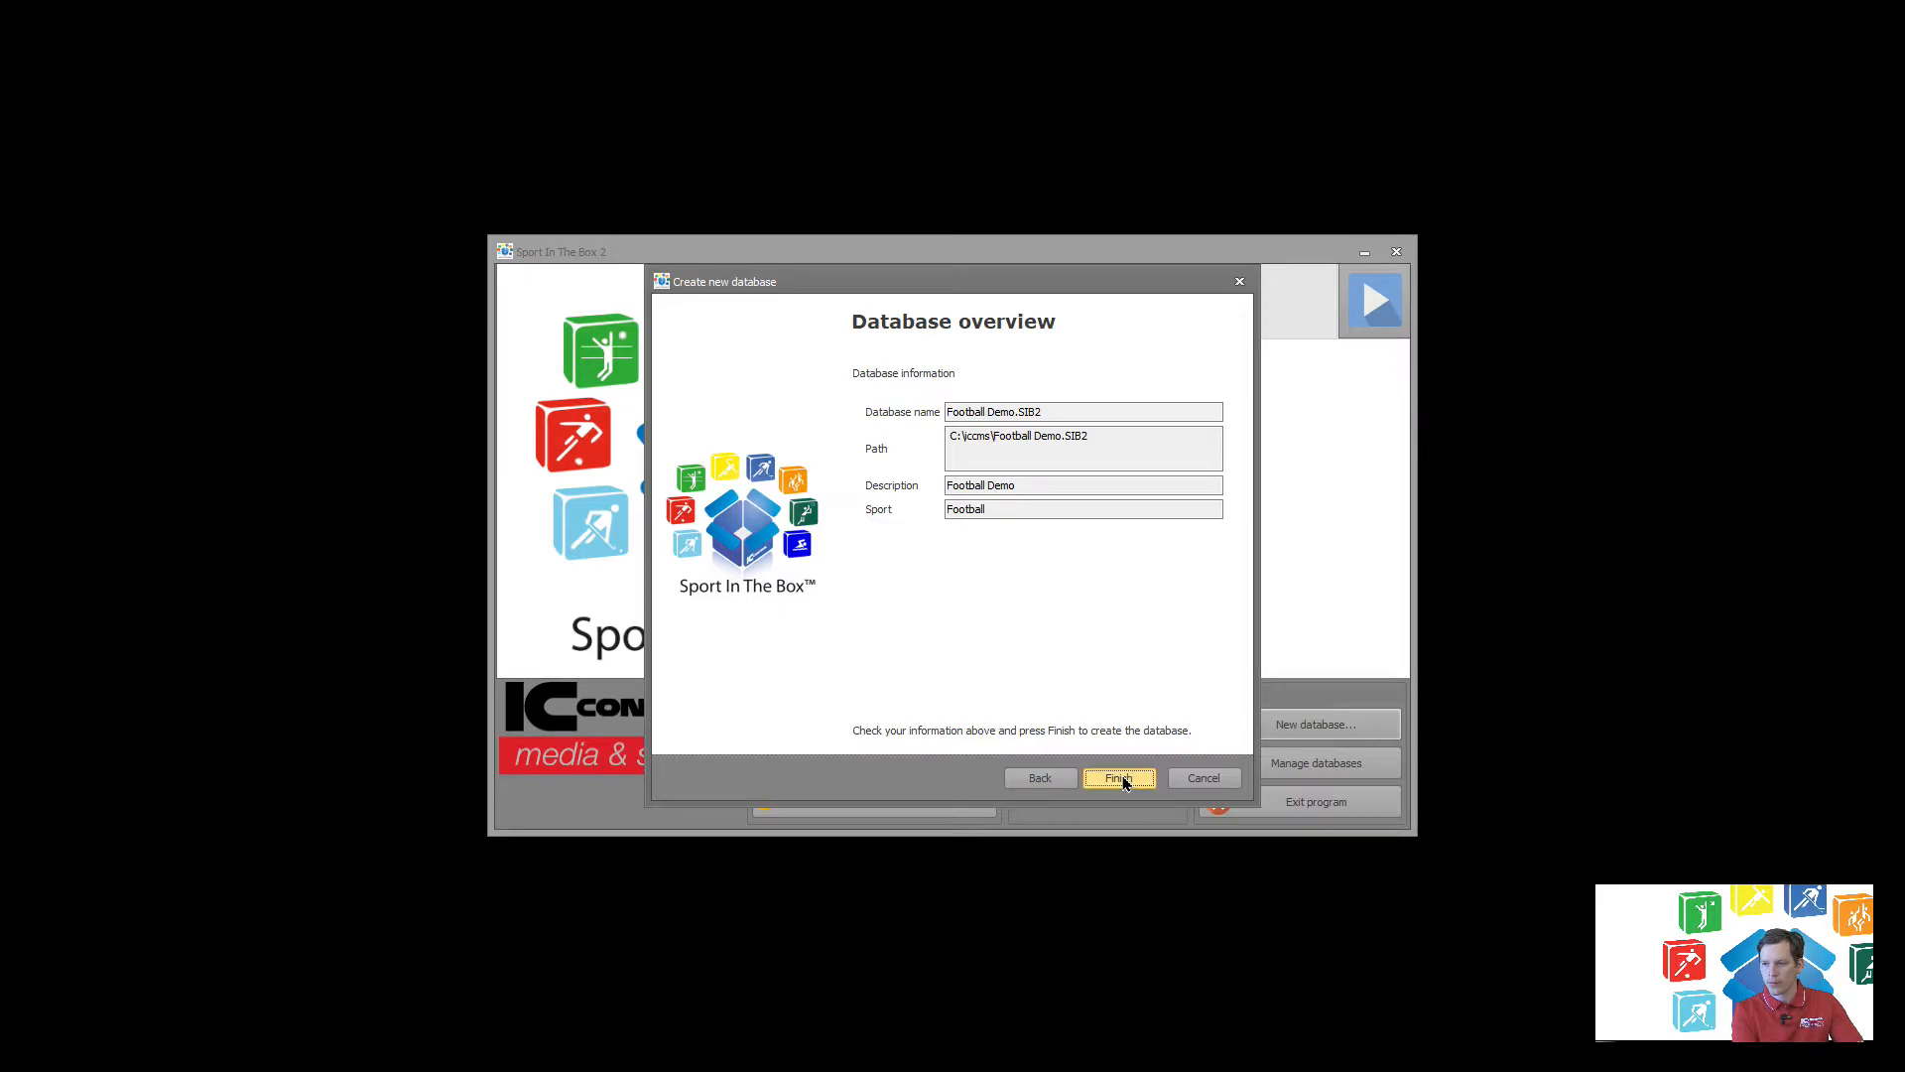
left_click(1131, 782)
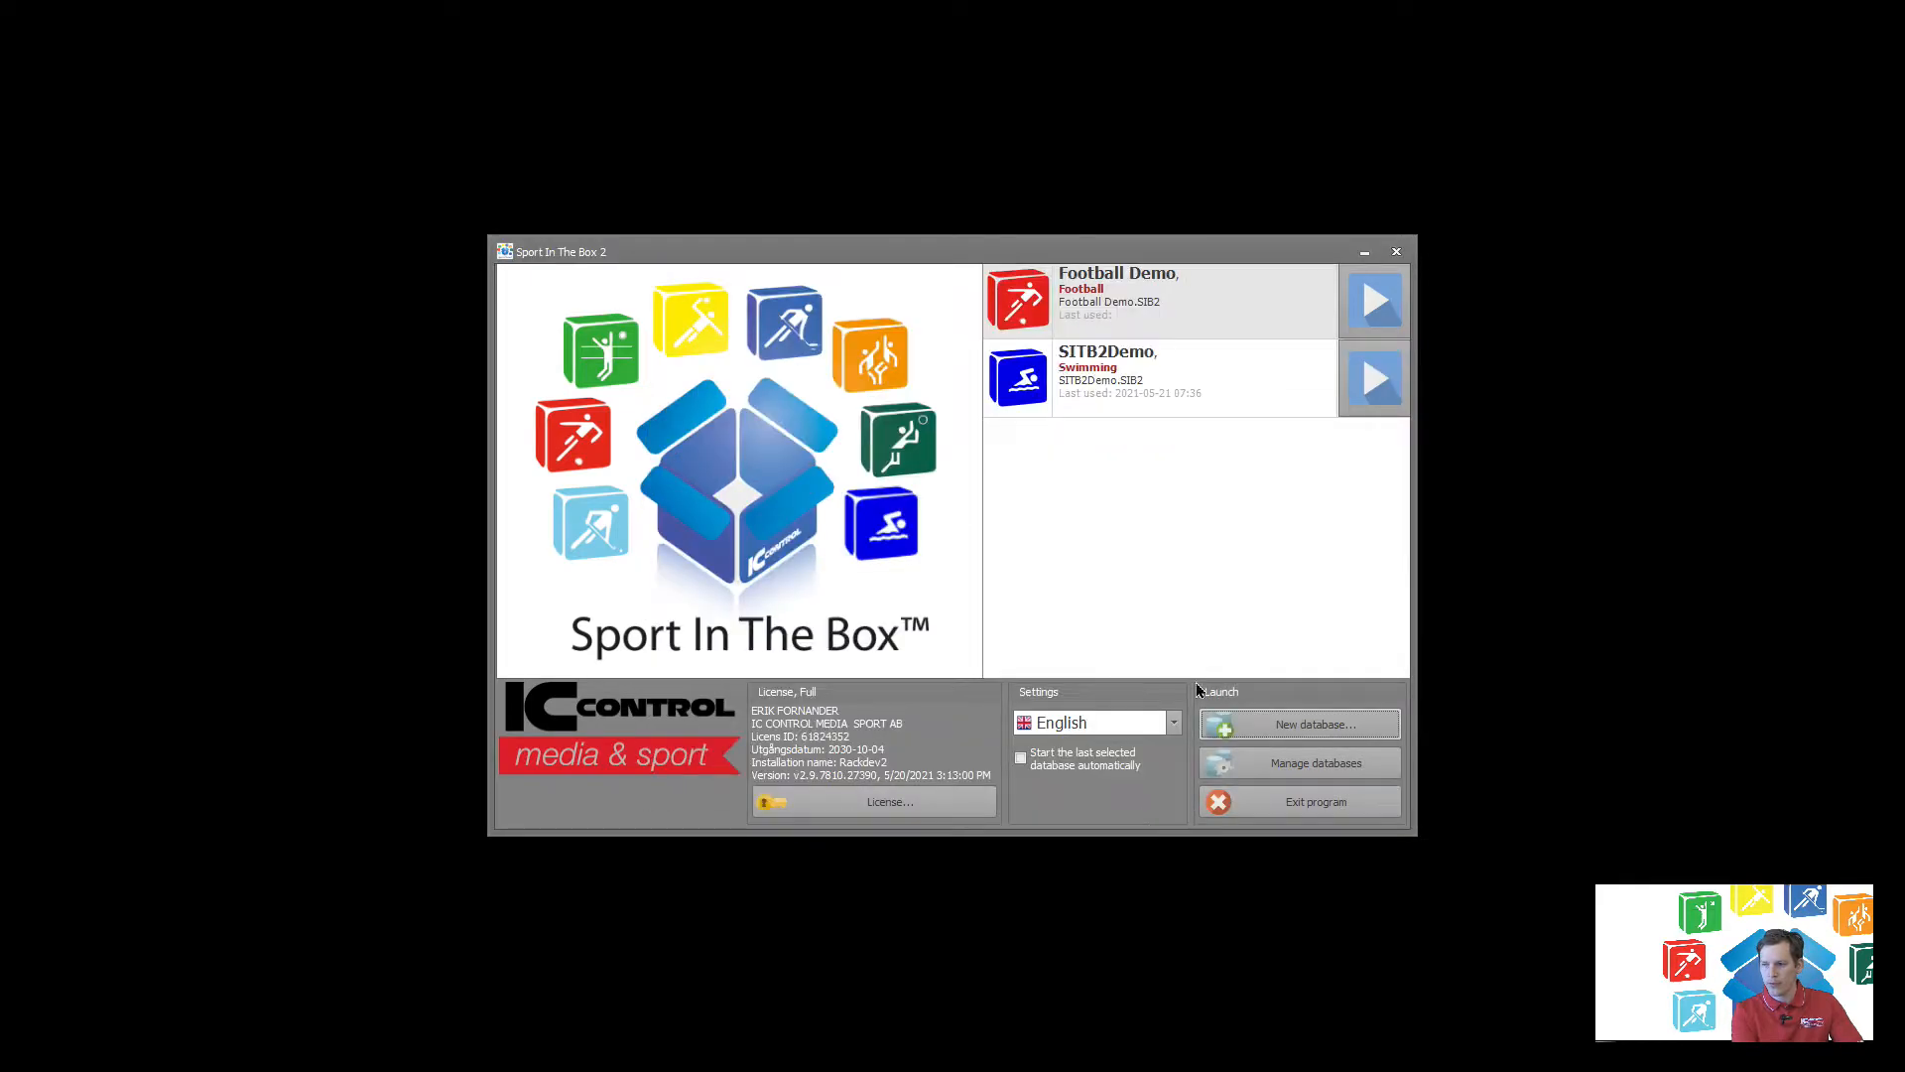
Launch the Football Demo database and open the Templates section of its settings.
left_click(1175, 312)
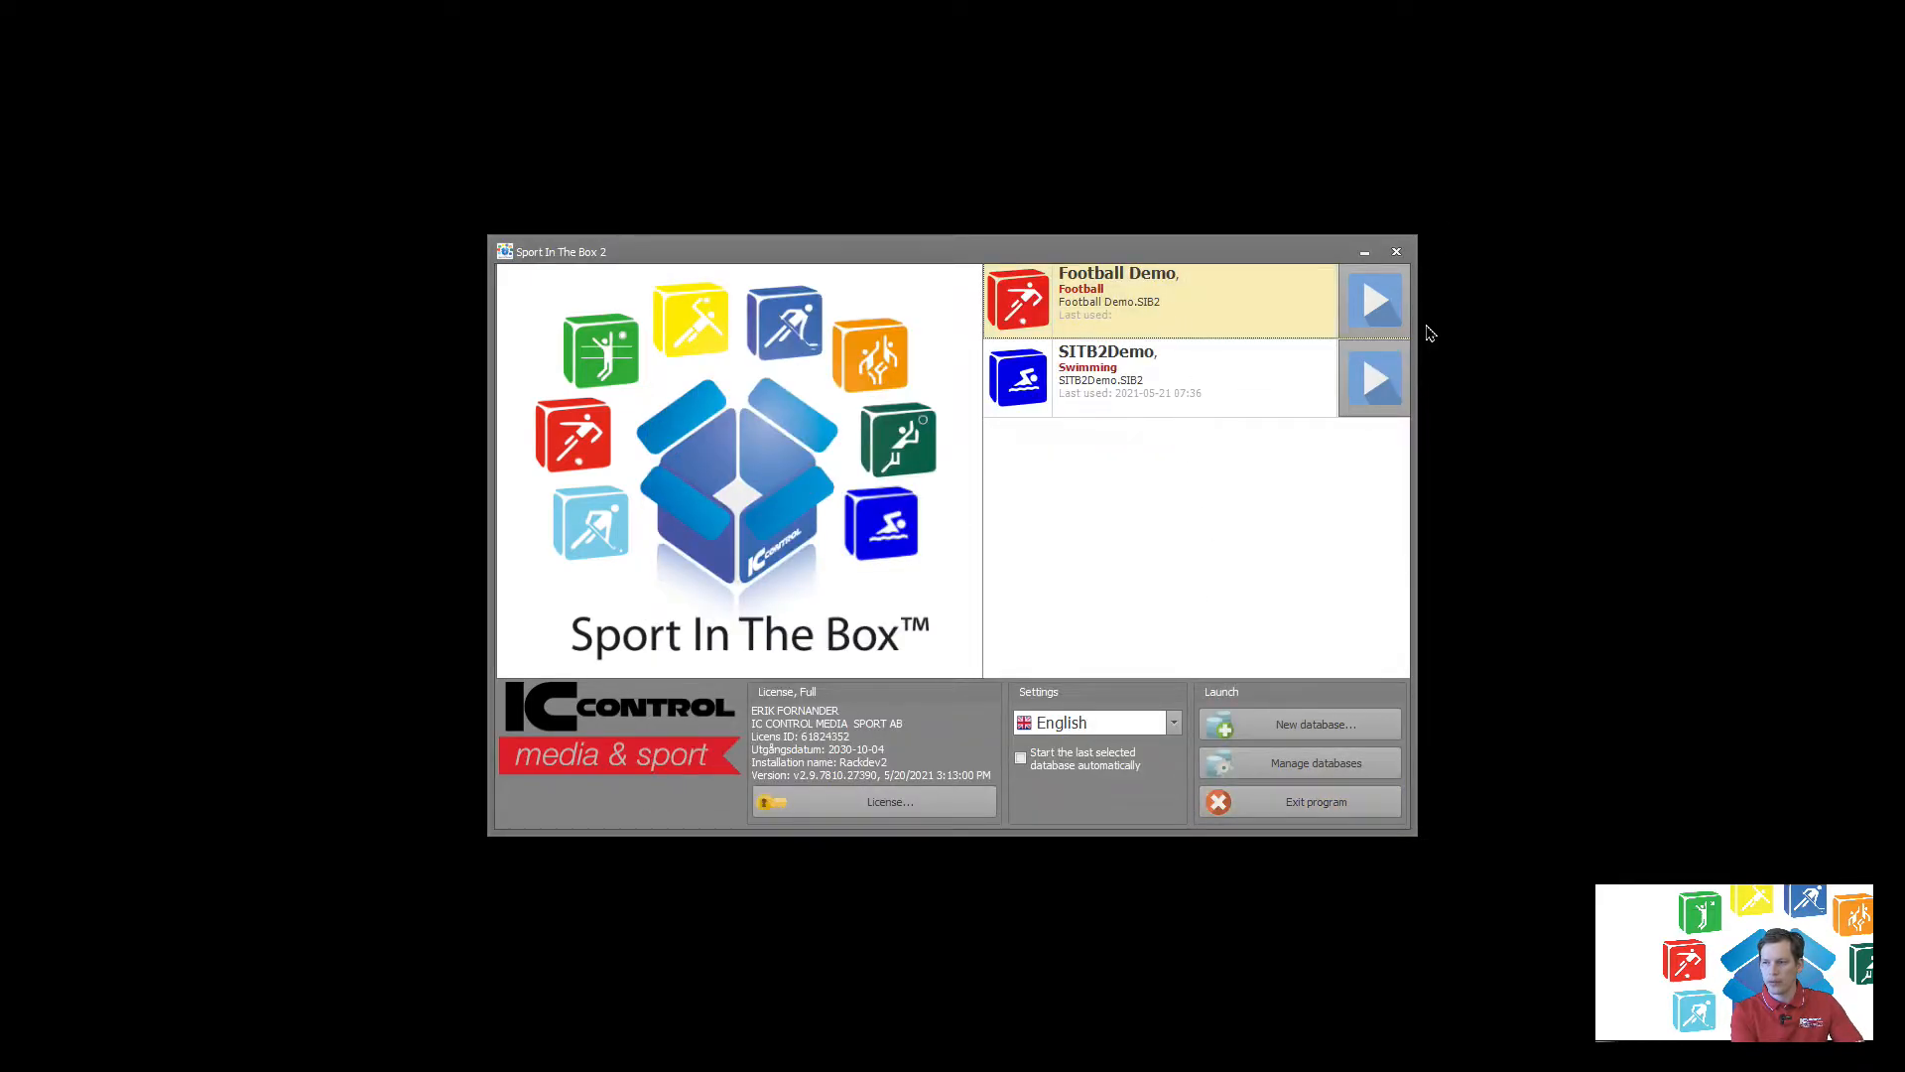
left_click(1375, 300)
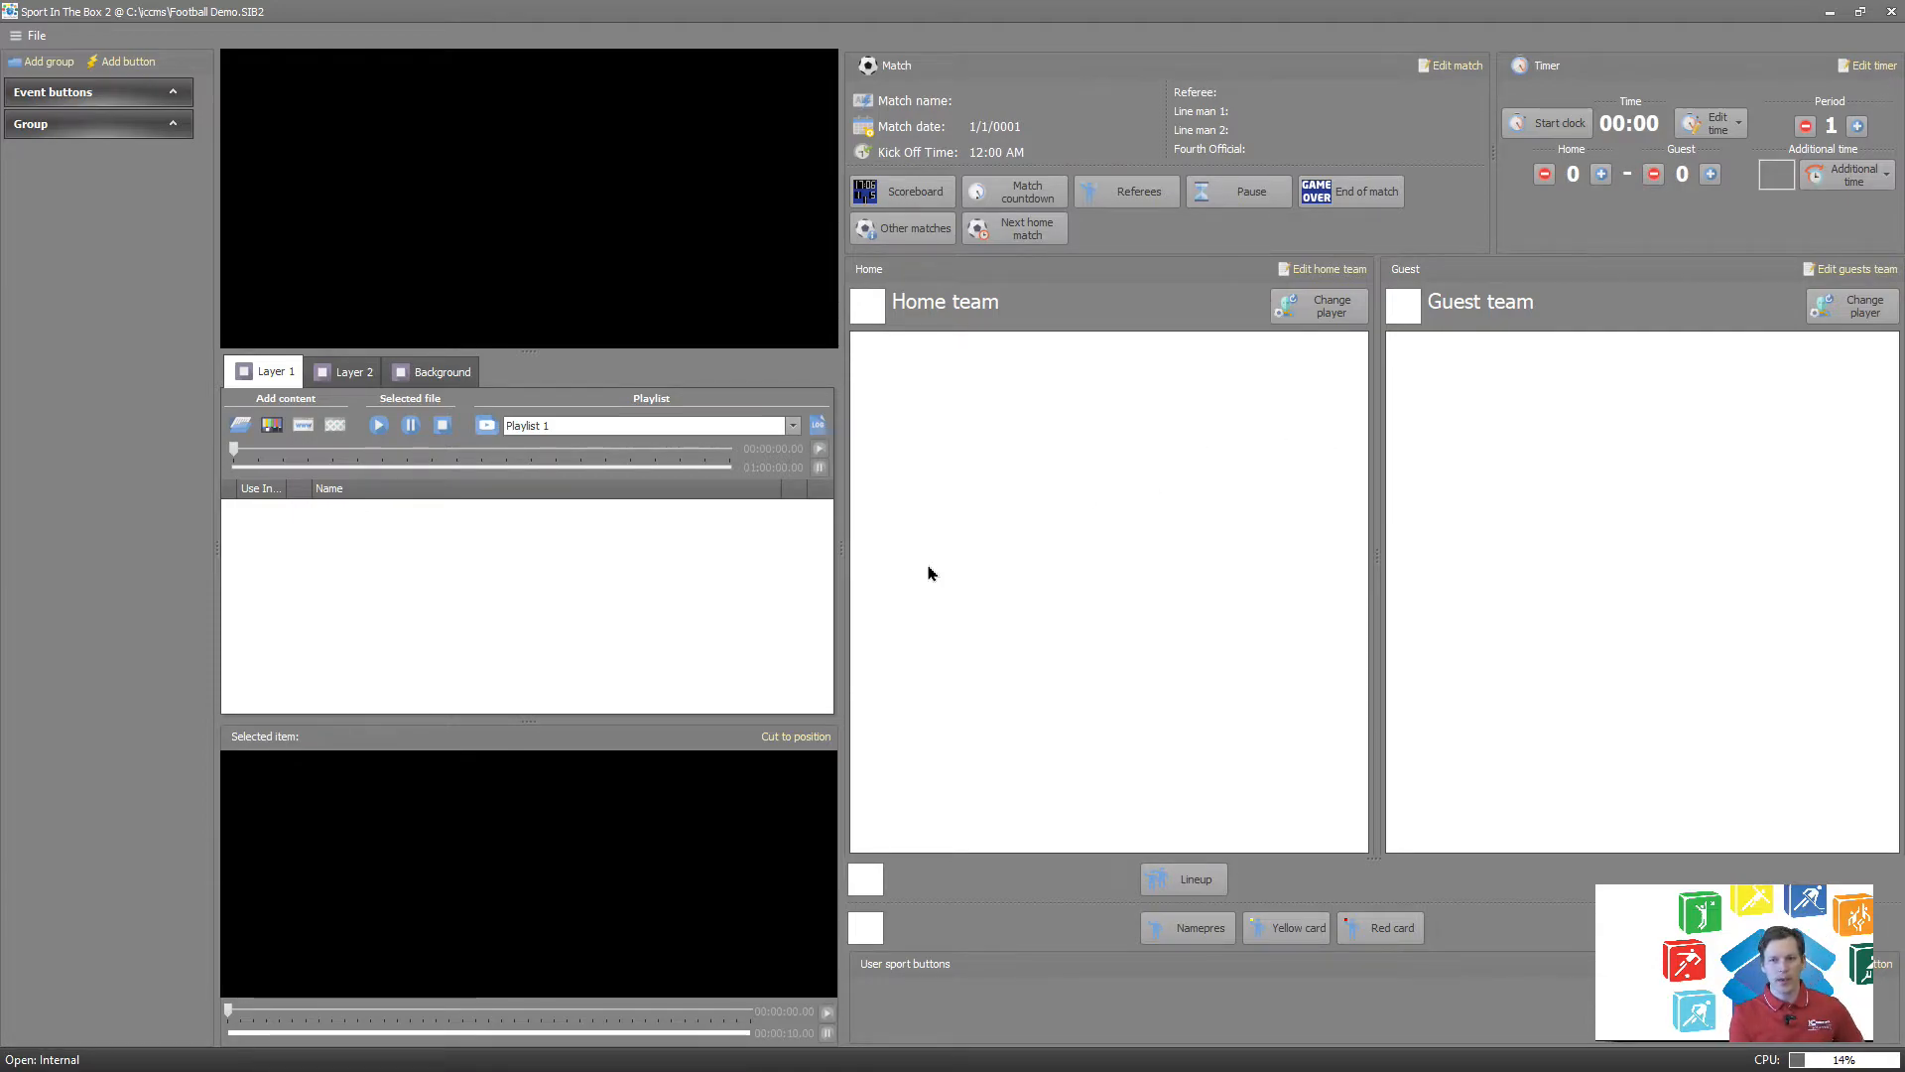
left_click(40, 39)
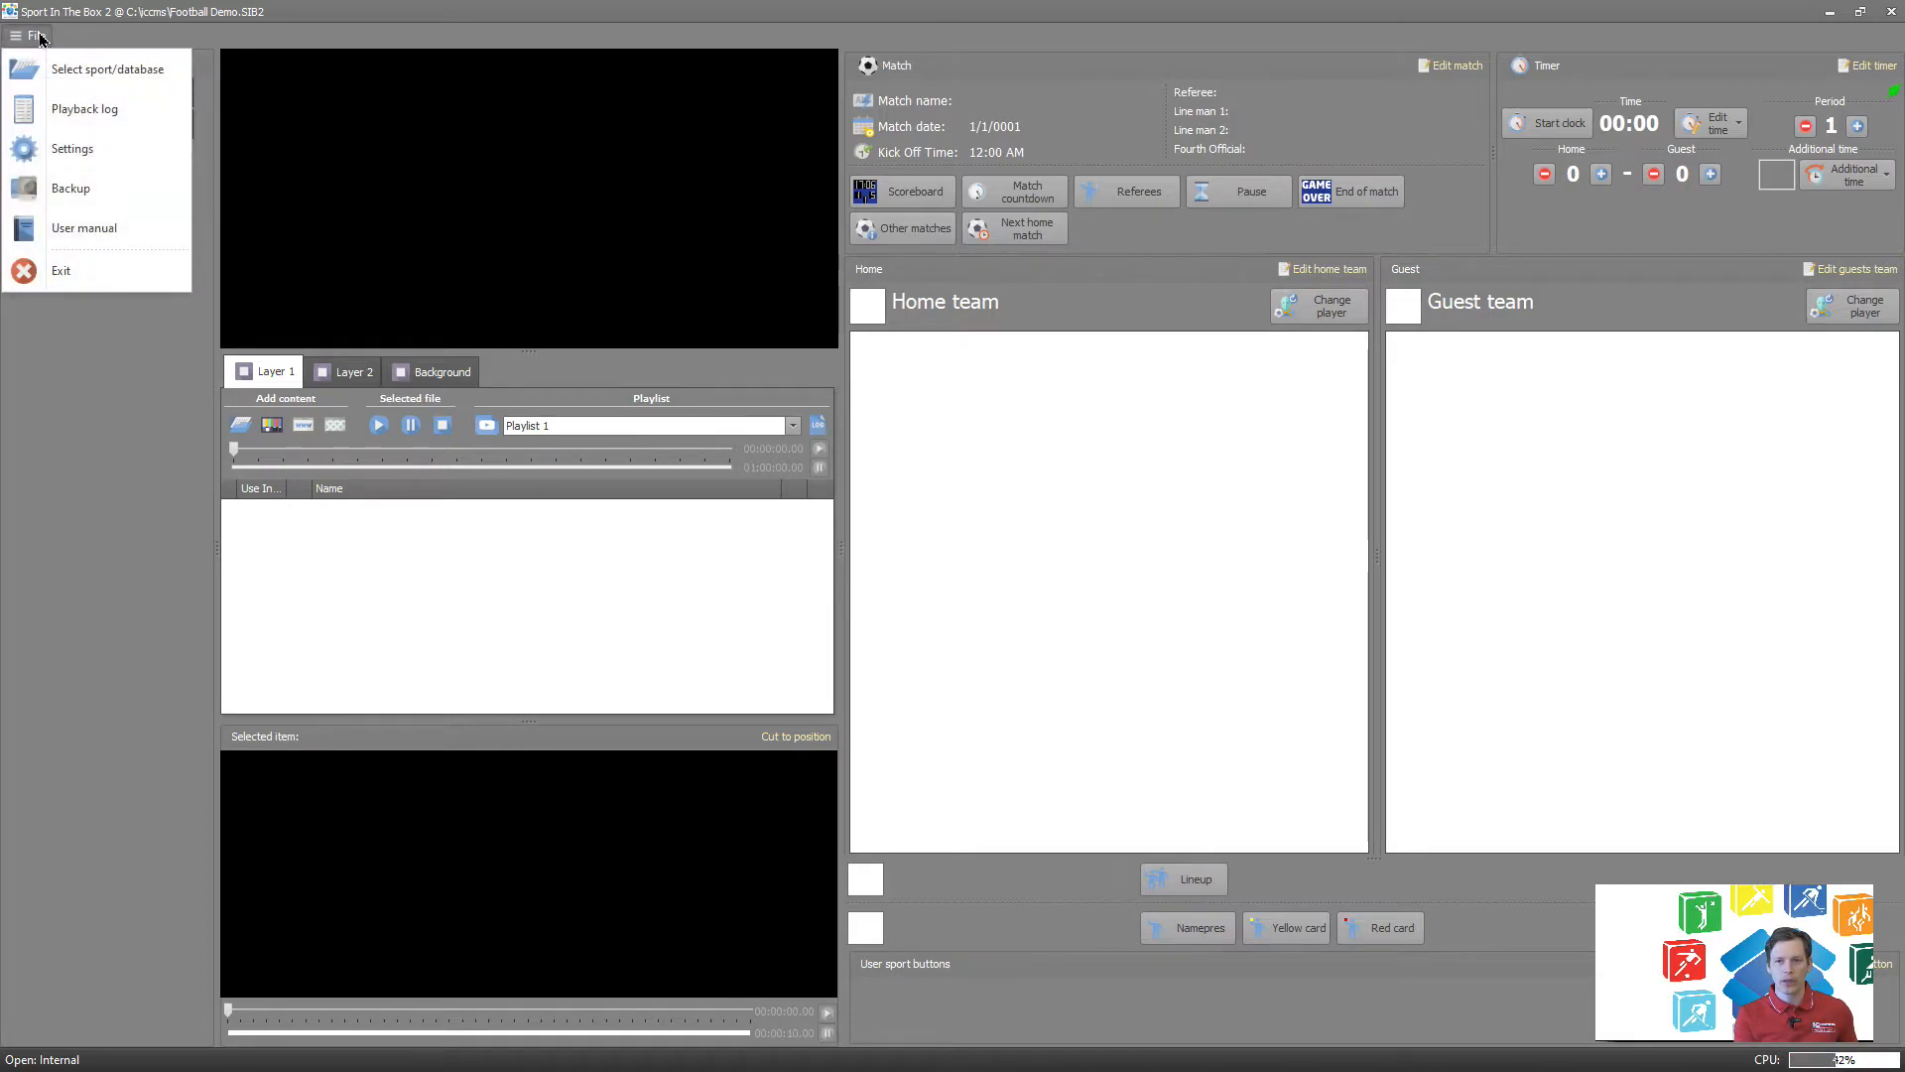
left_click(85, 149)
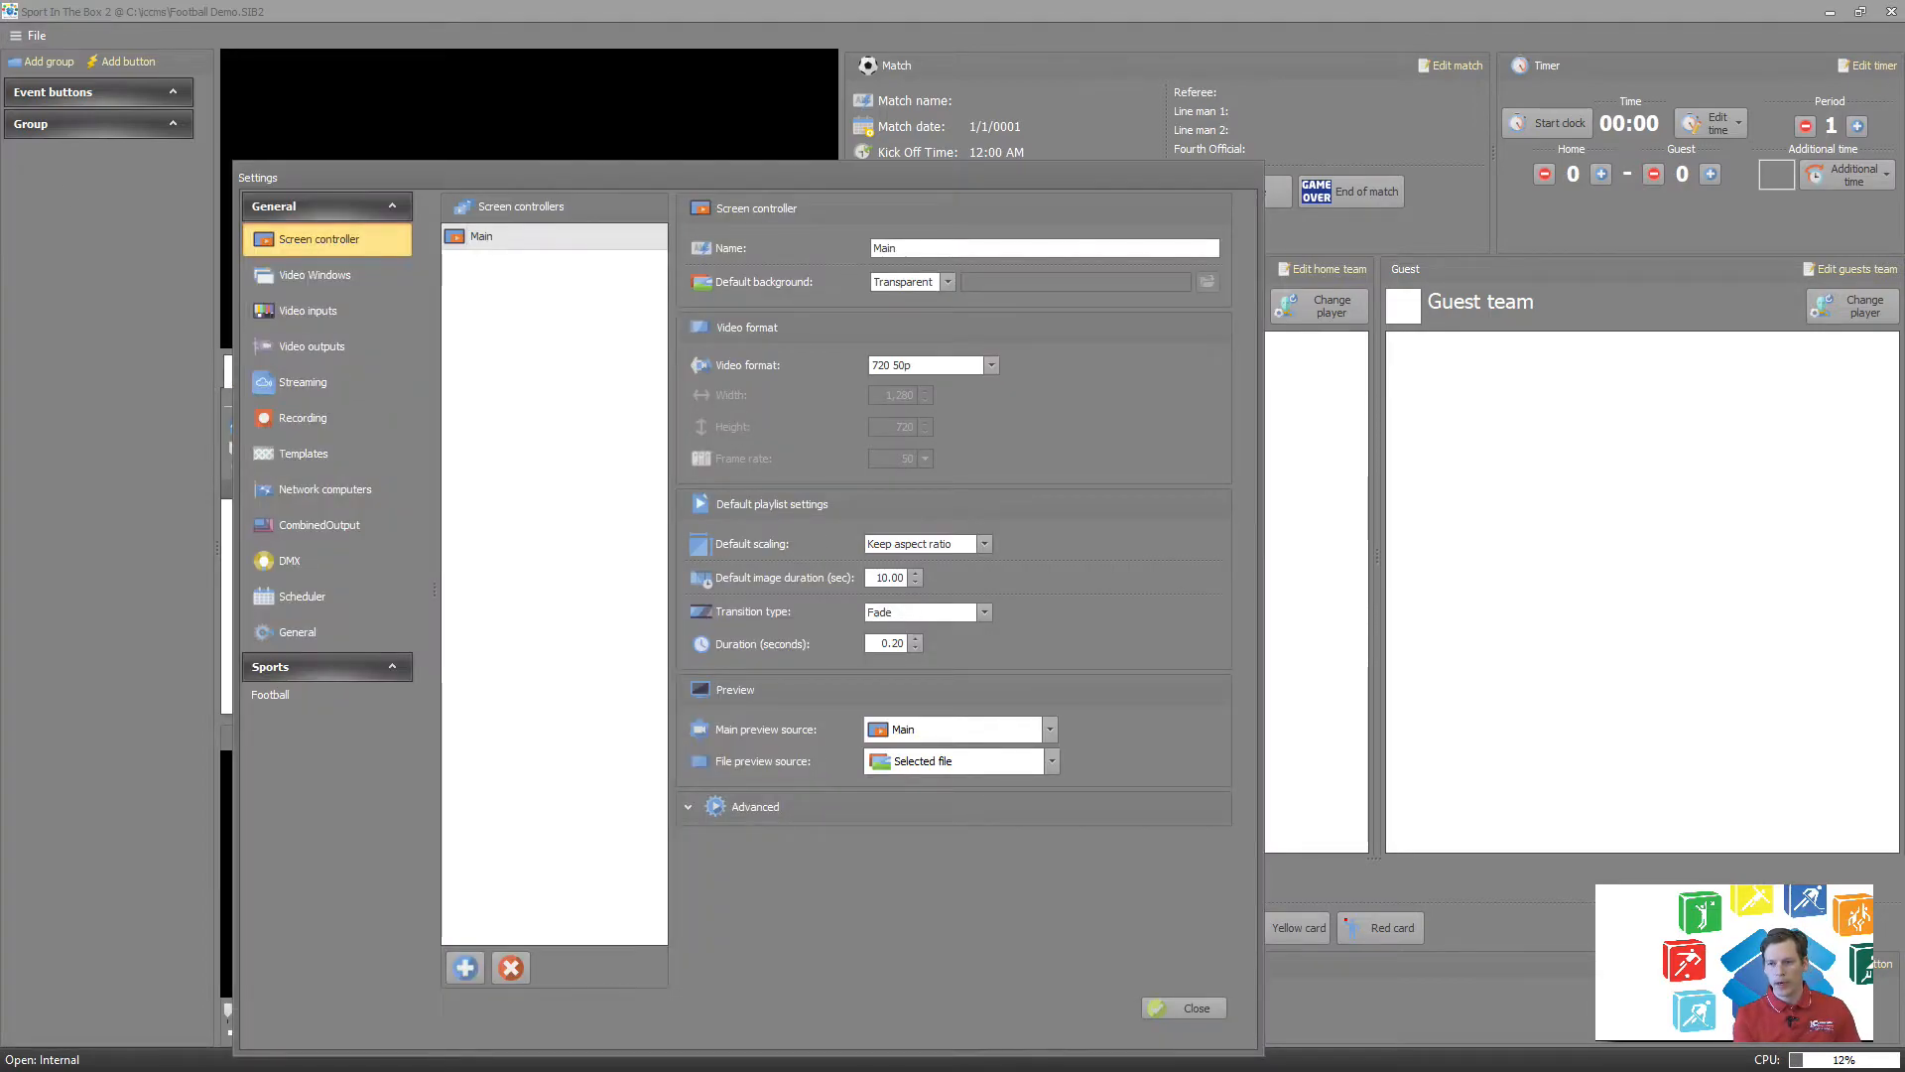
left_click(302, 454)
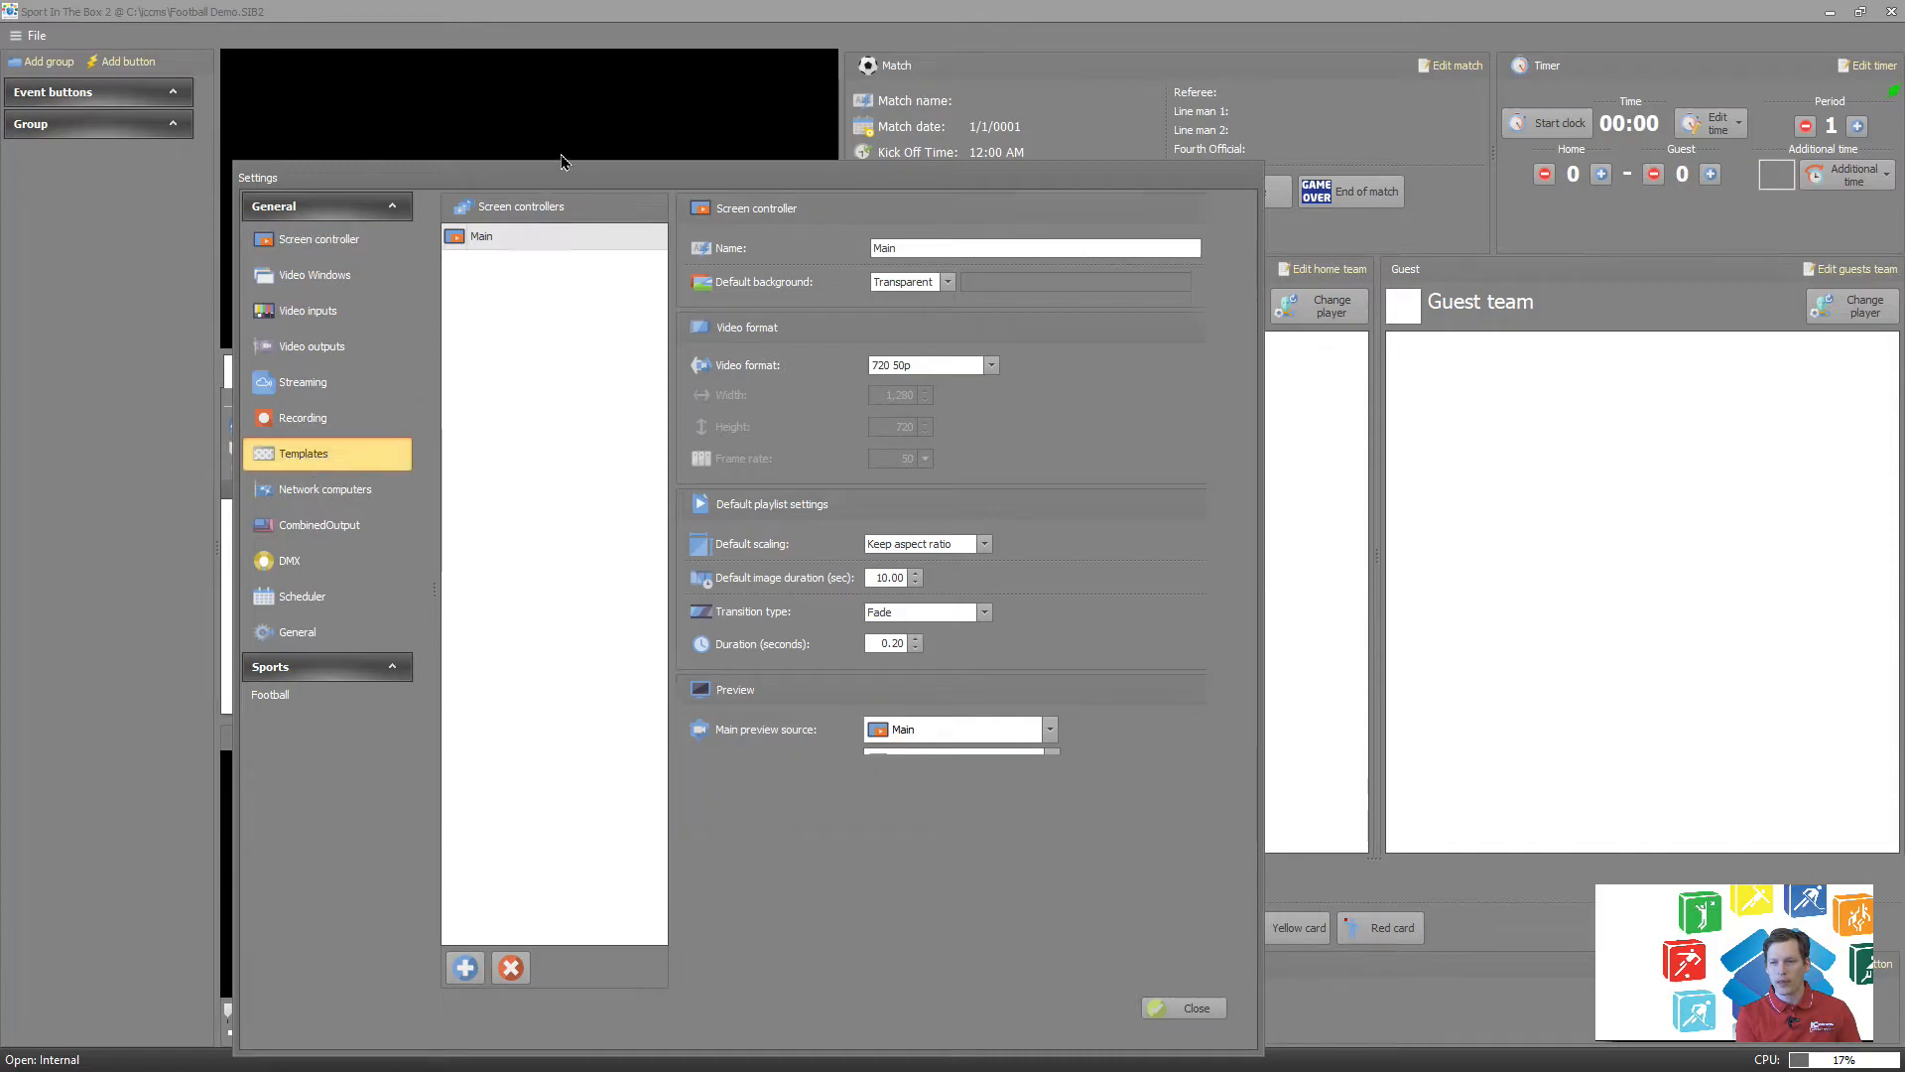
left_click_drag(521, 177, 508, 48)
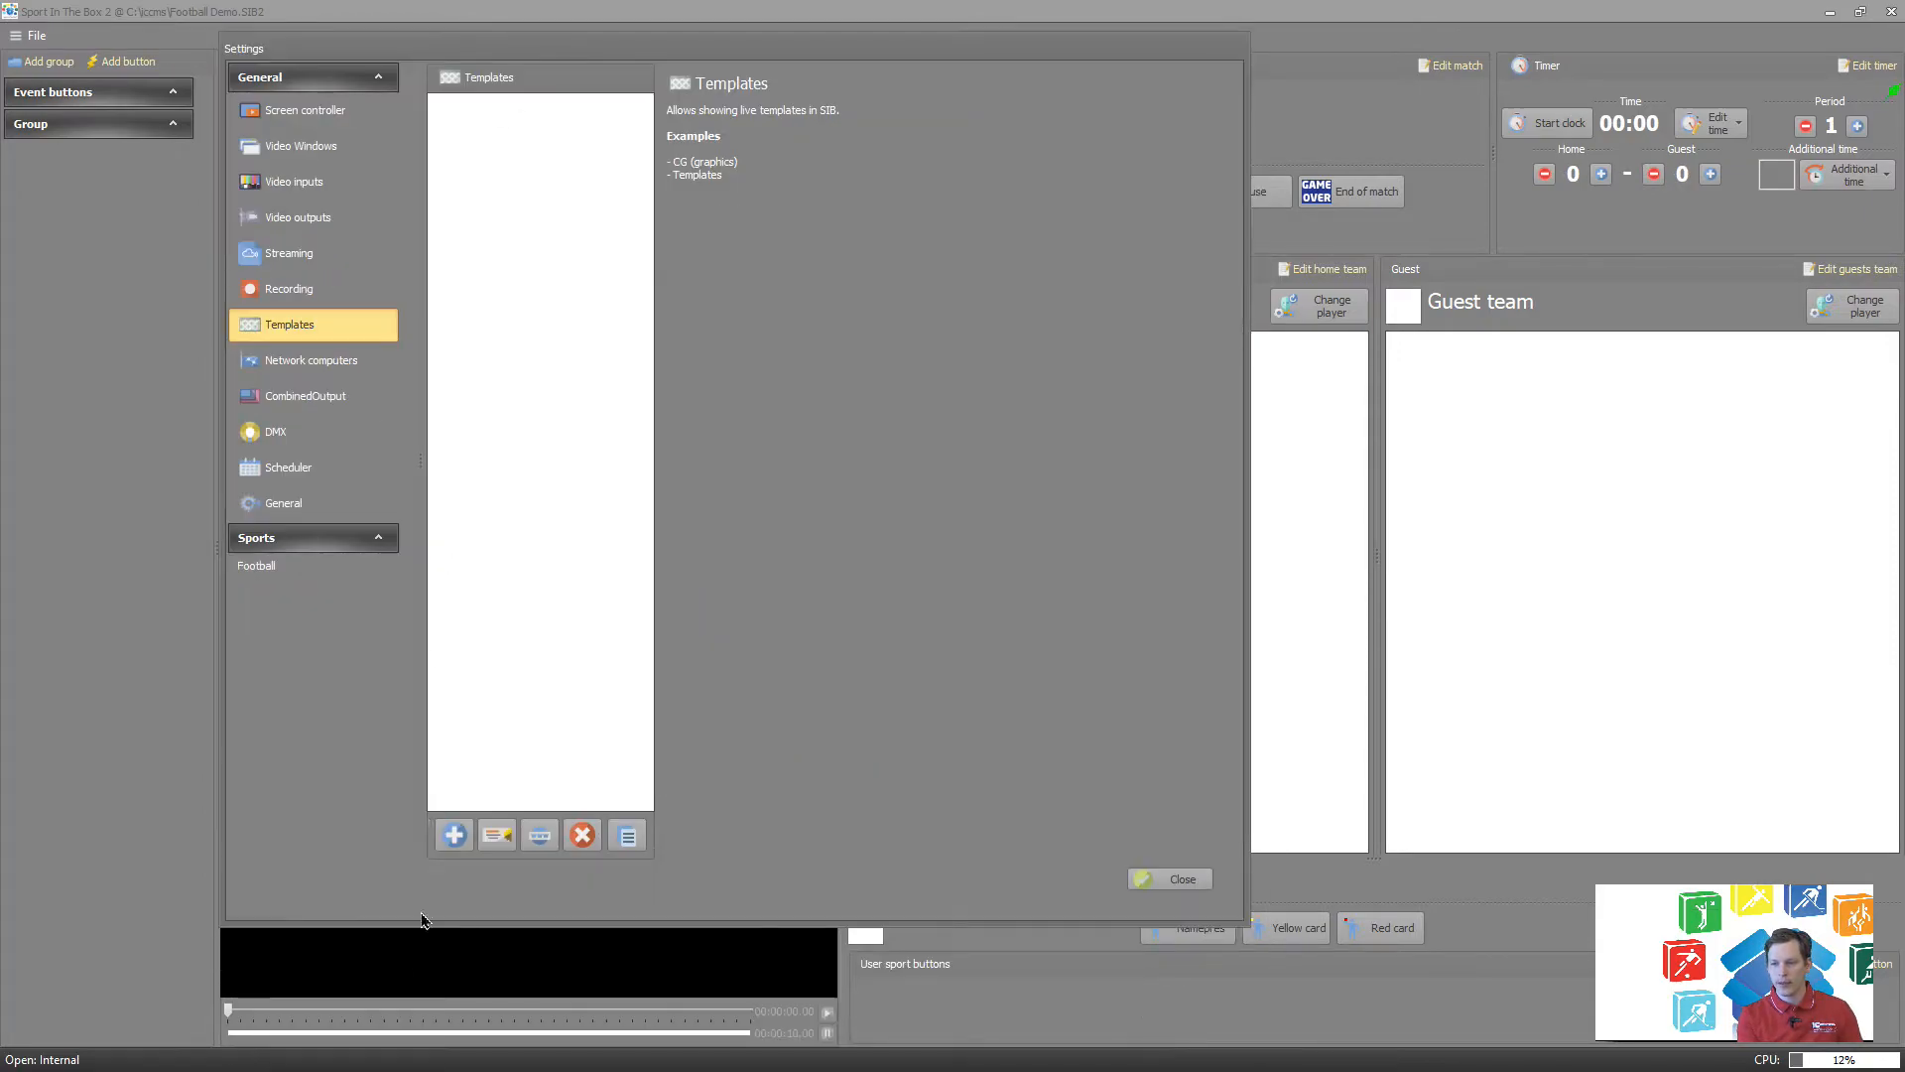
Add the template pack SoccerFullscreen.stp from C:\SIB\Templates\Packs.
left_click(458, 841)
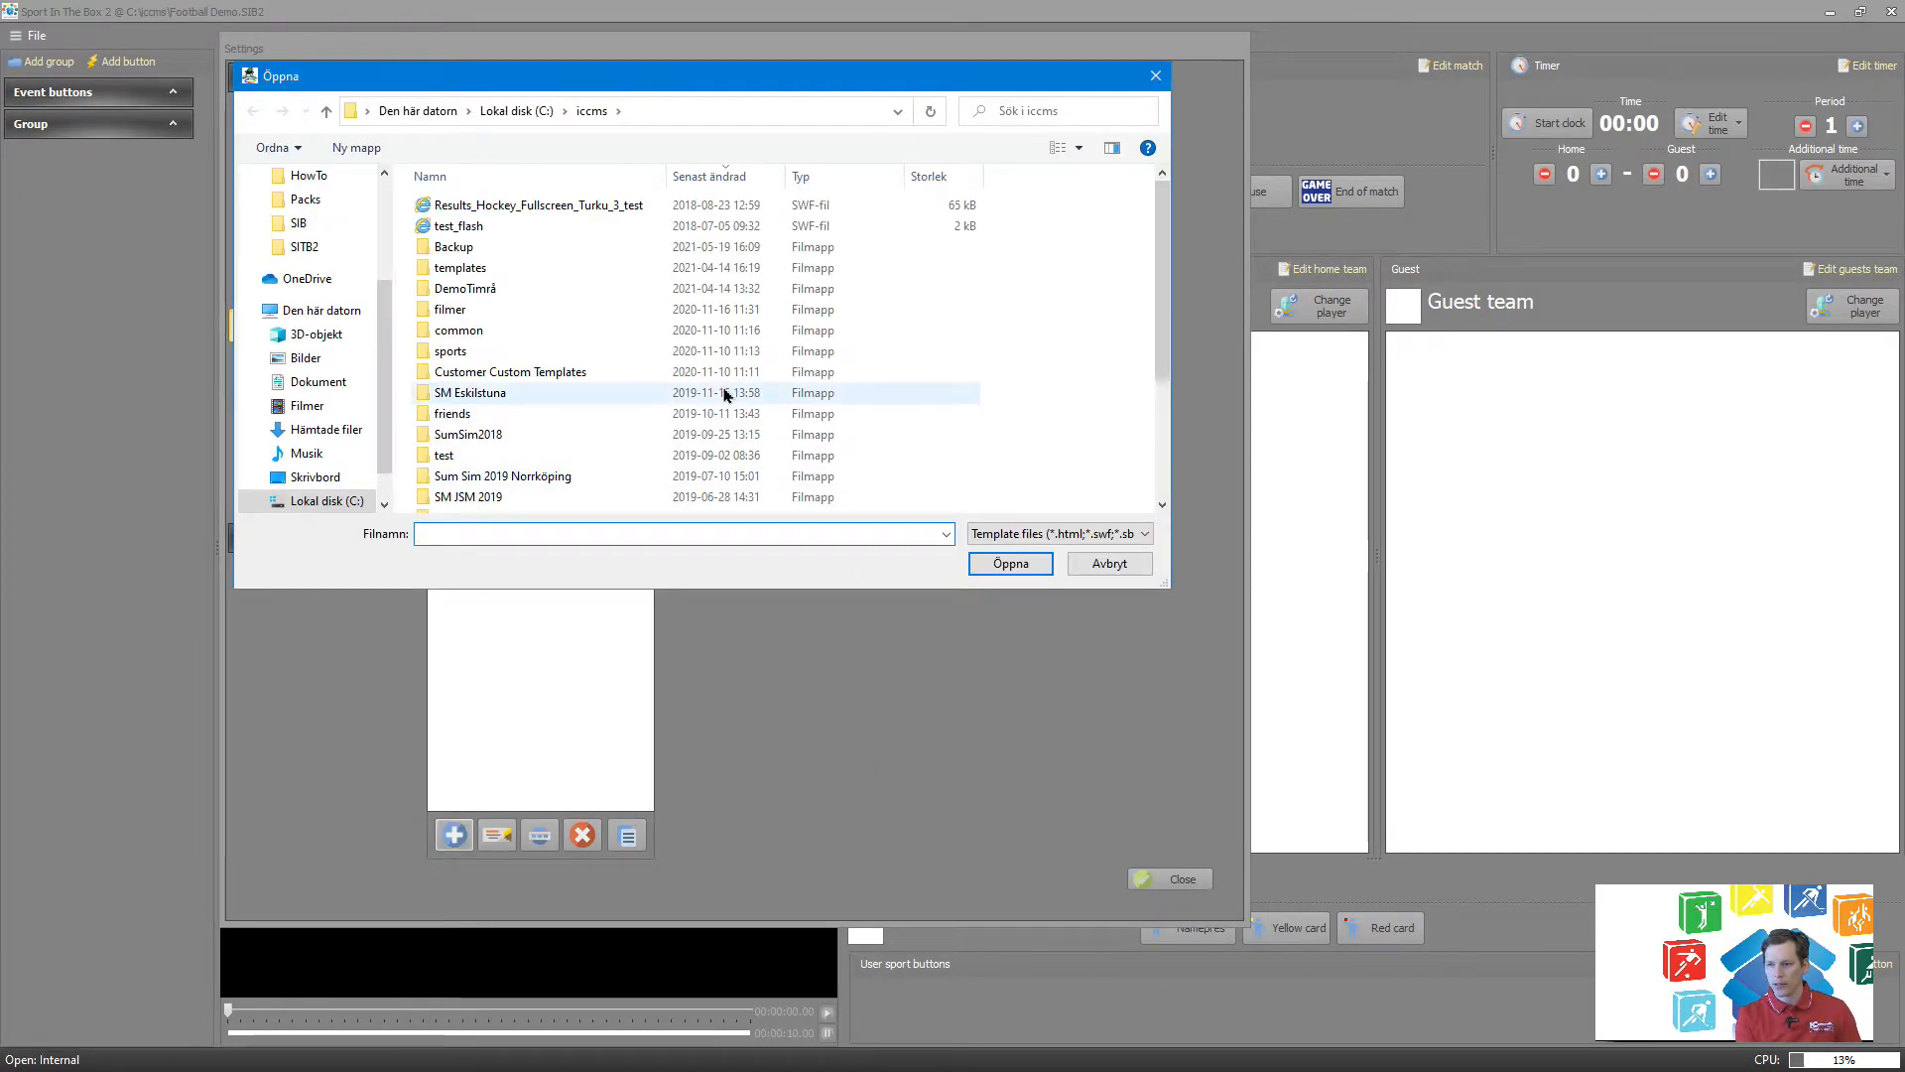
left_click(309, 501)
scroll(487, 338, "down", 3)
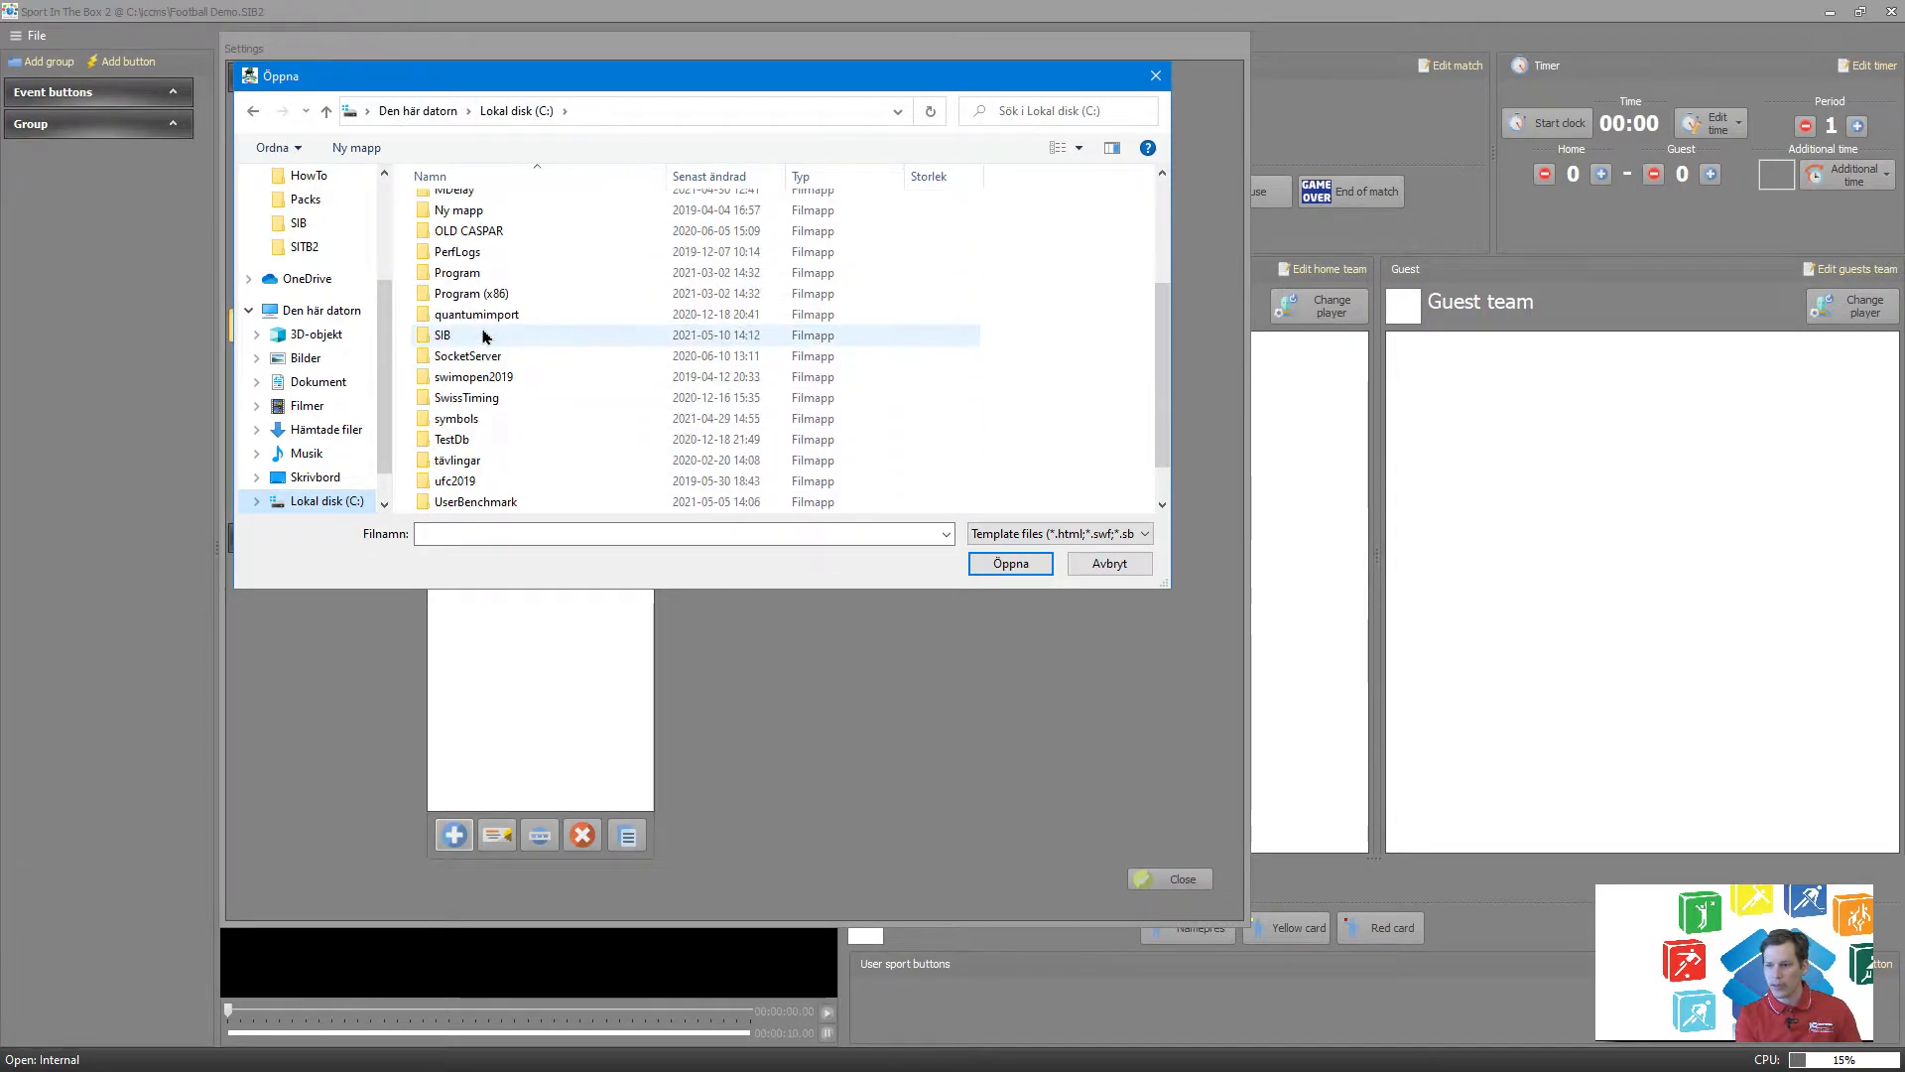
double_click(444, 335)
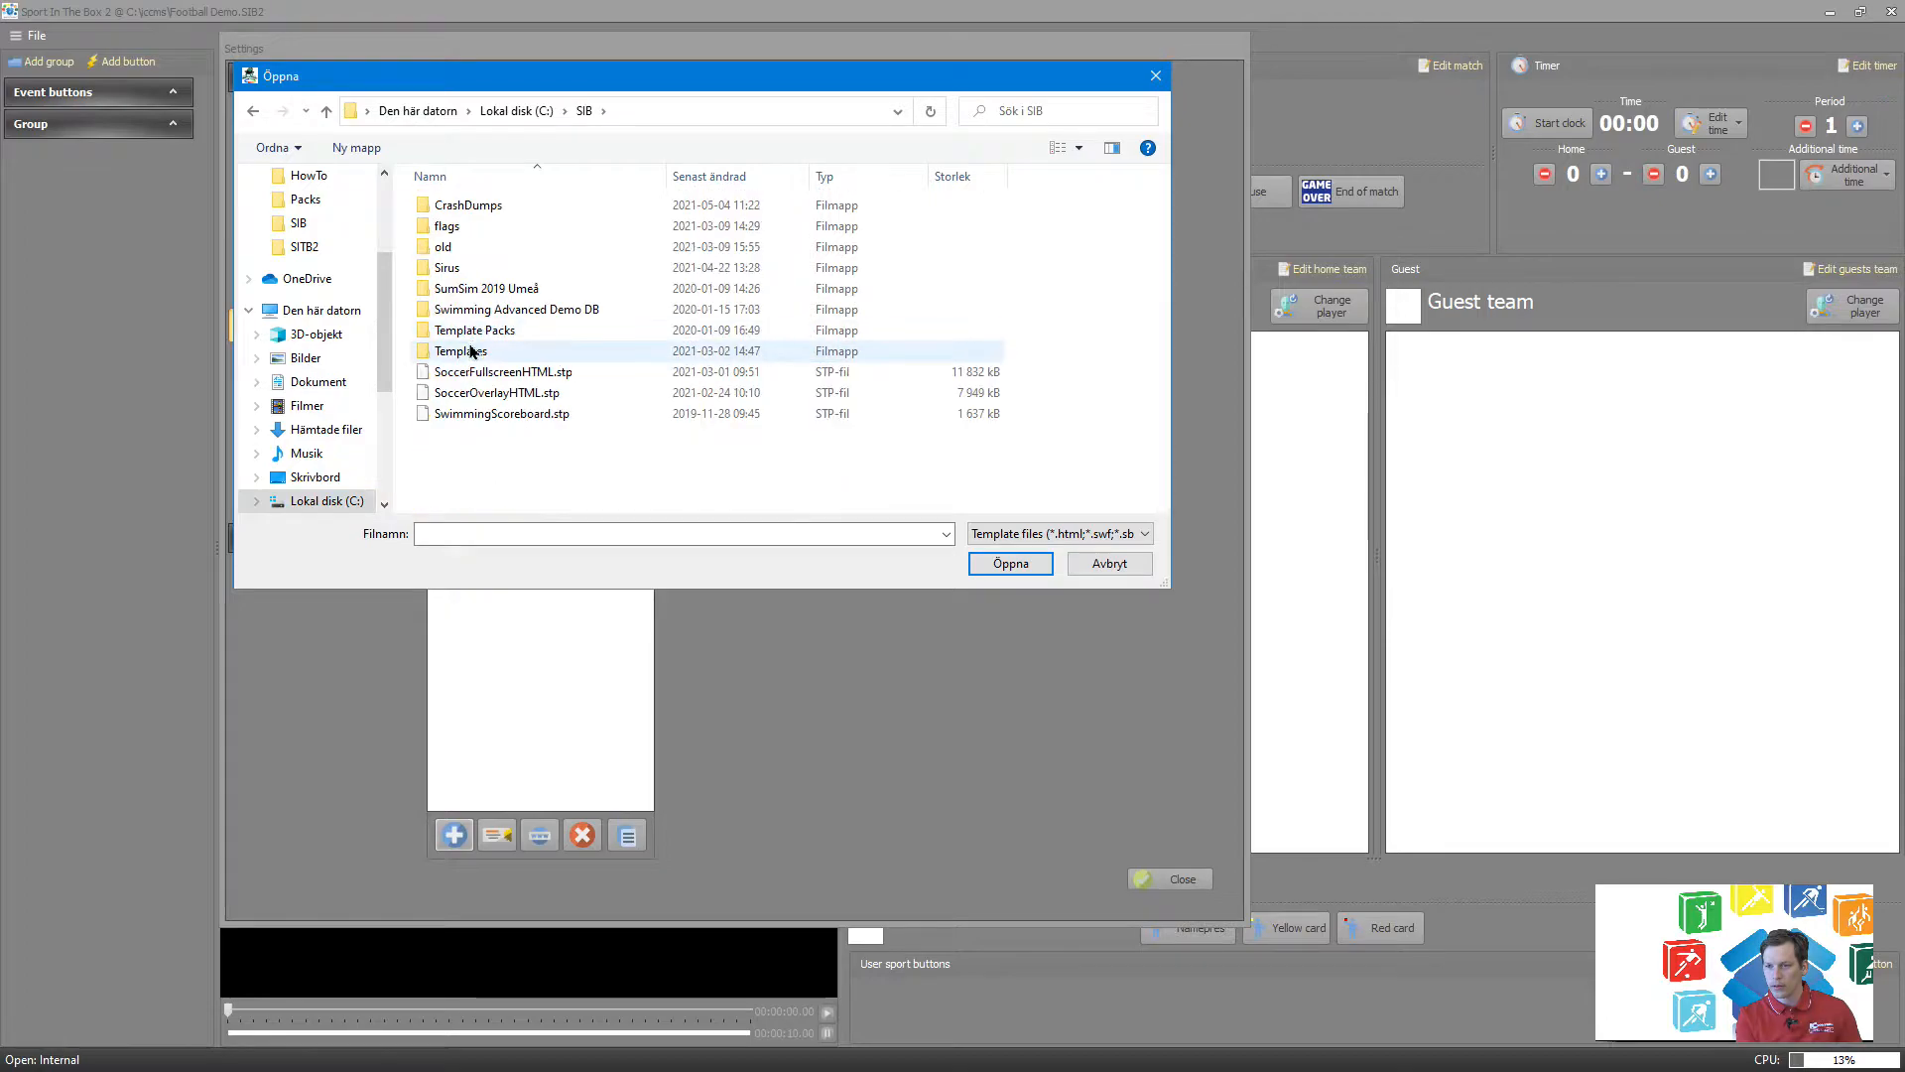
double_click(486, 352)
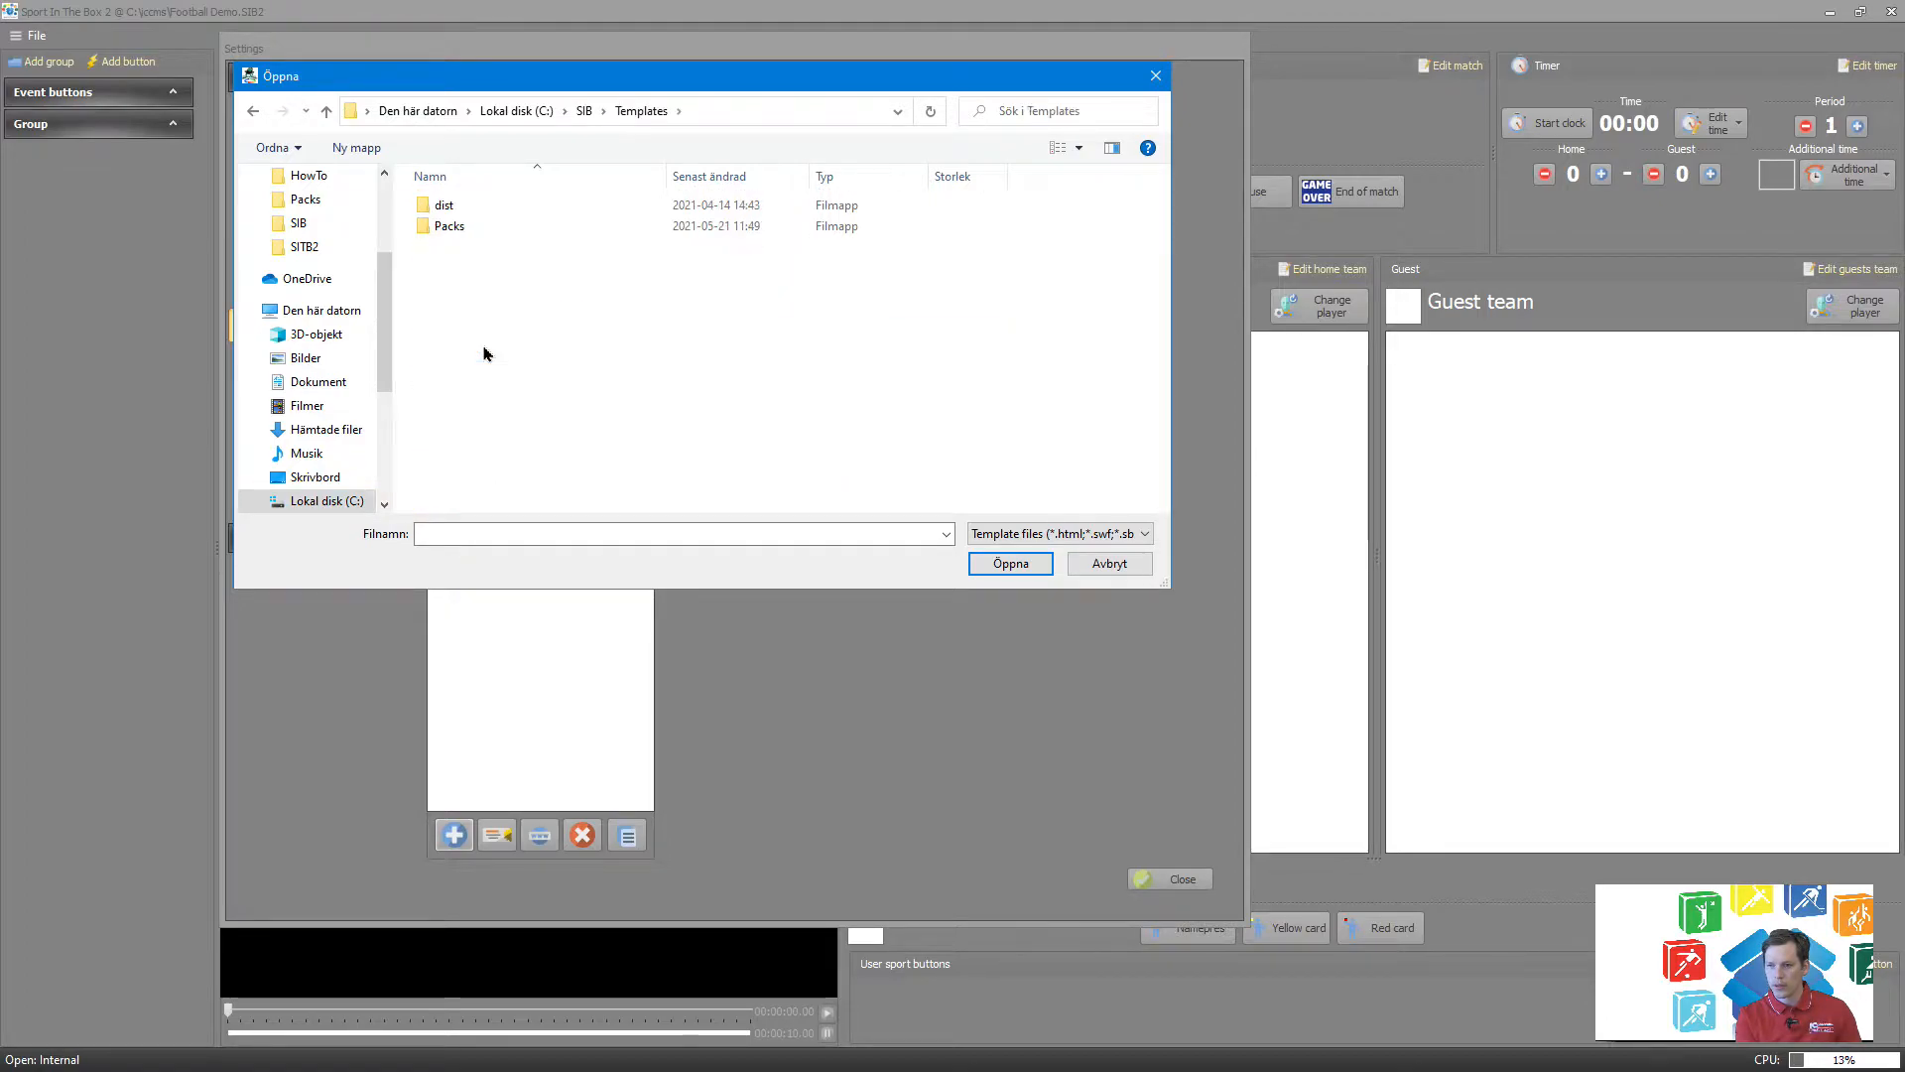
double_click(463, 227)
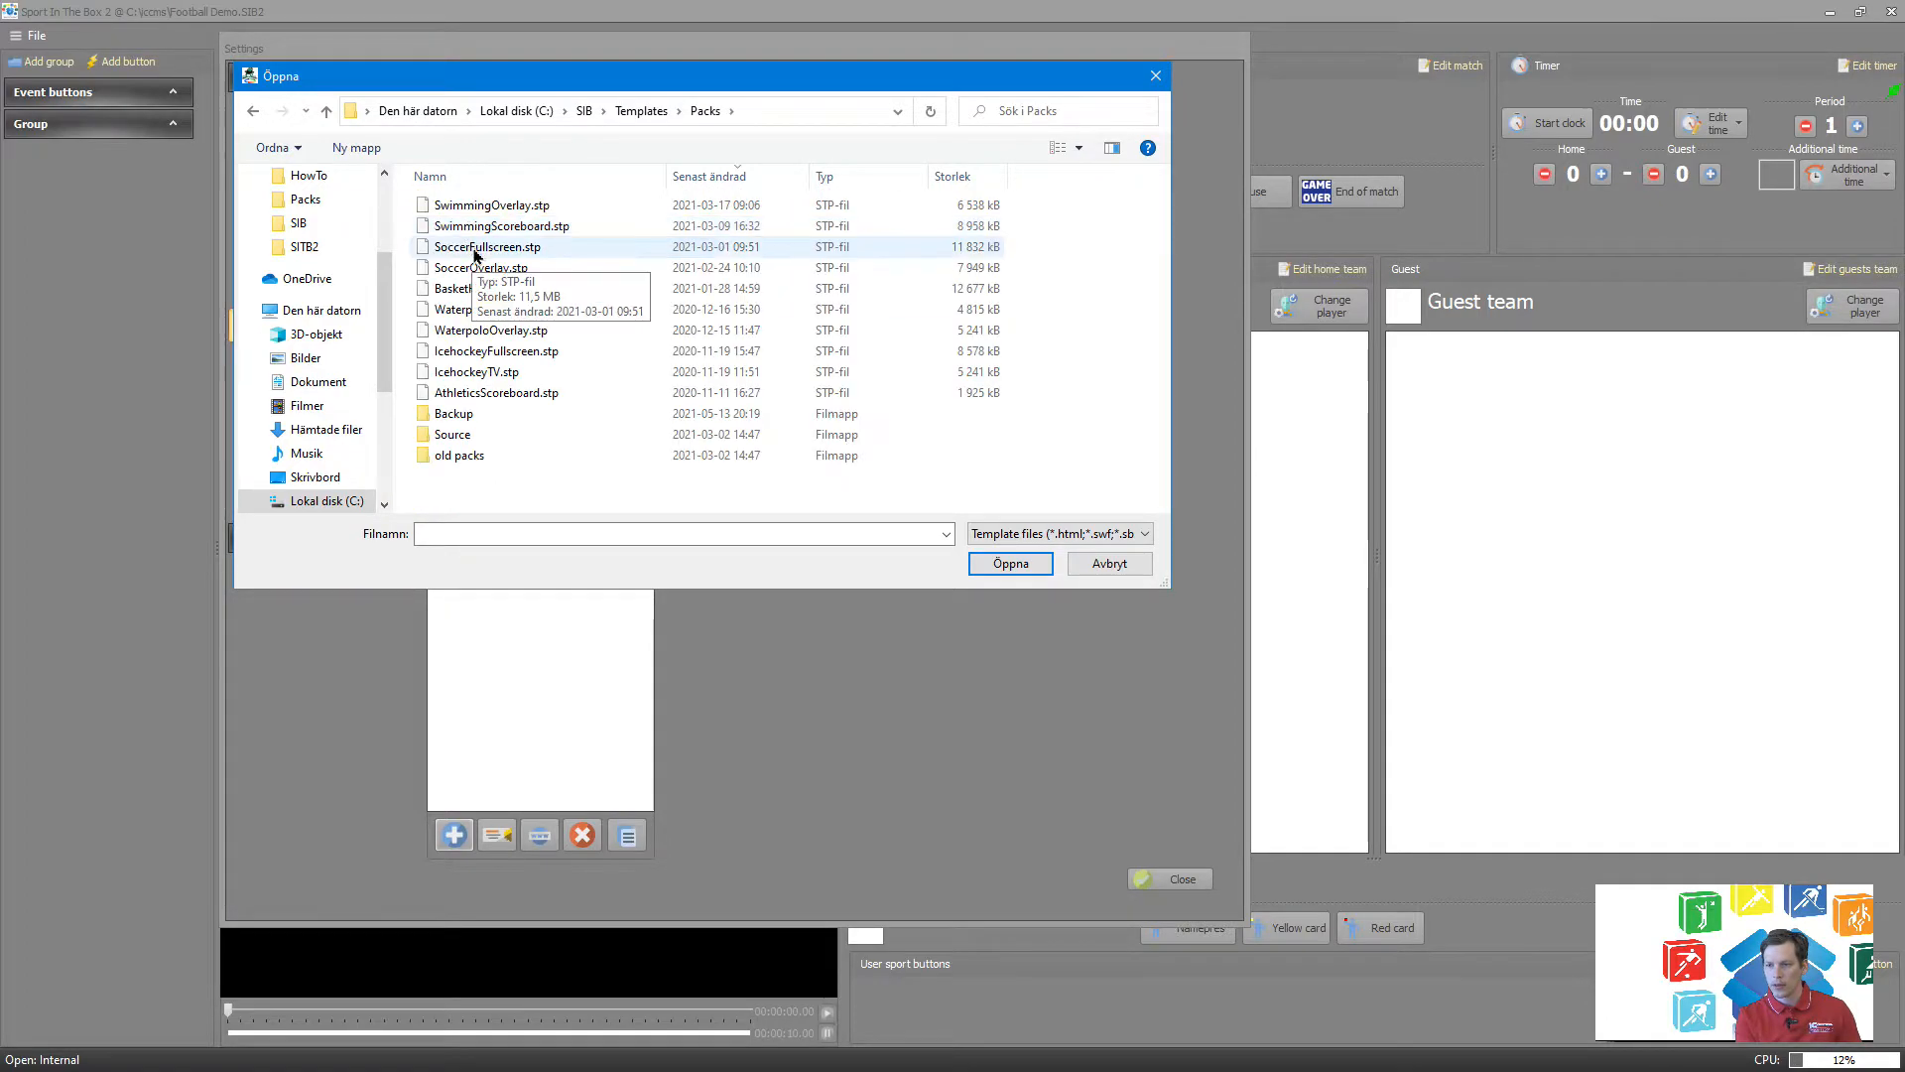
left_click(552, 250)
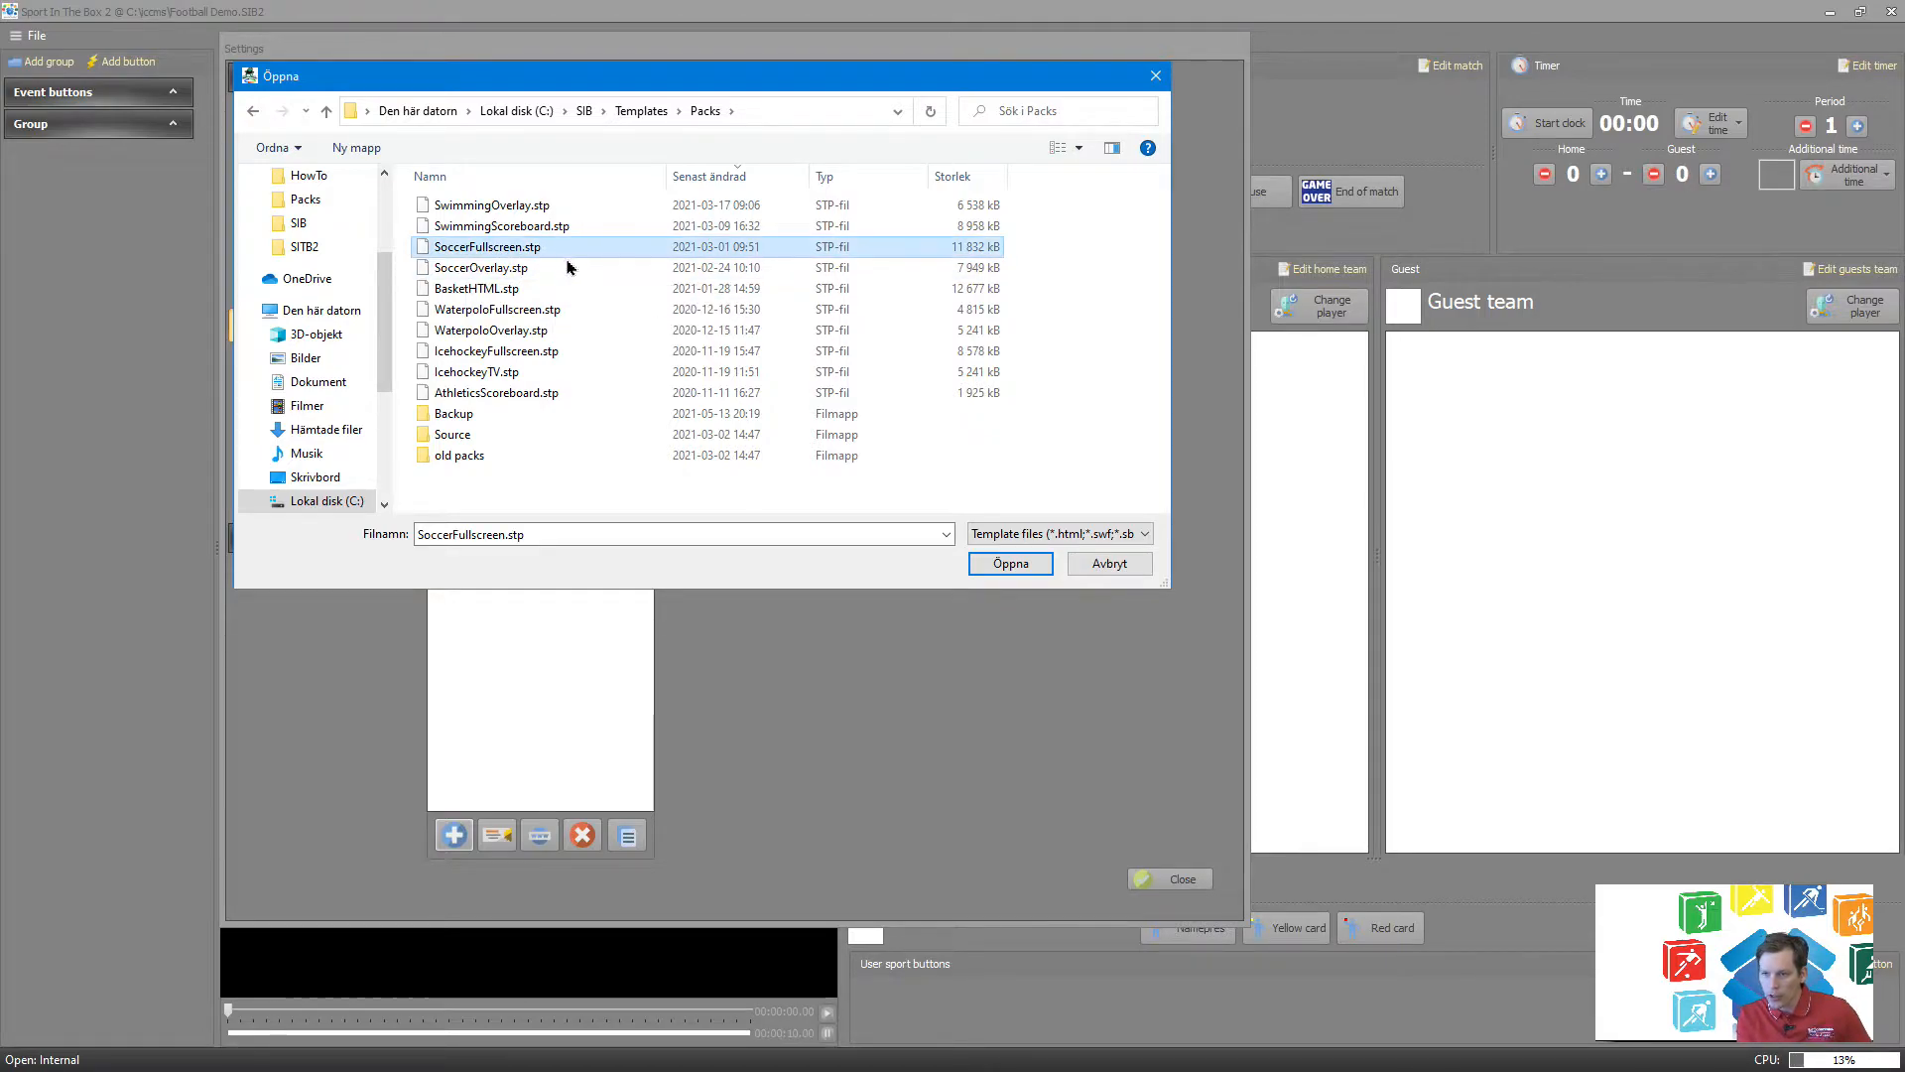
left_click(993, 573)
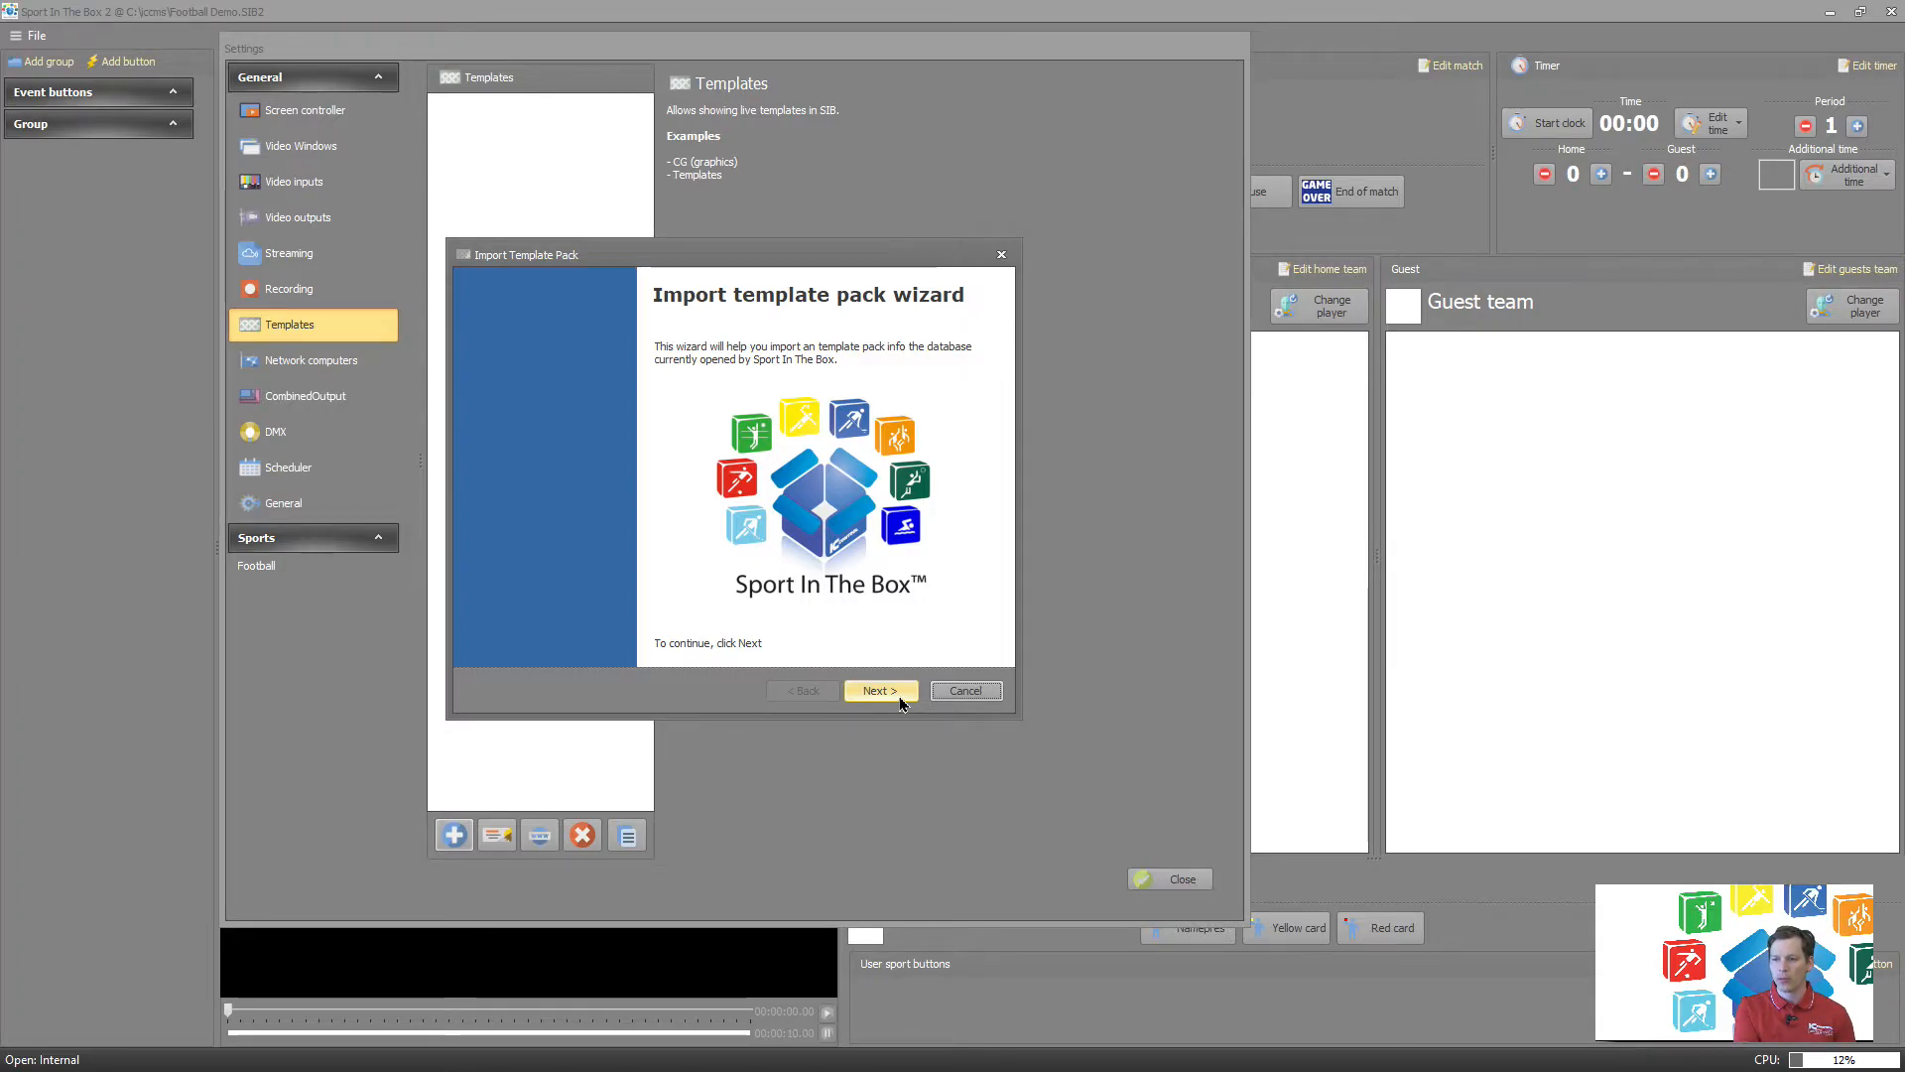
Import the Soccer fullscreen pack into the suggested destination folder, overwriting existing files, with Main as the screen controller.
left_click(876, 691)
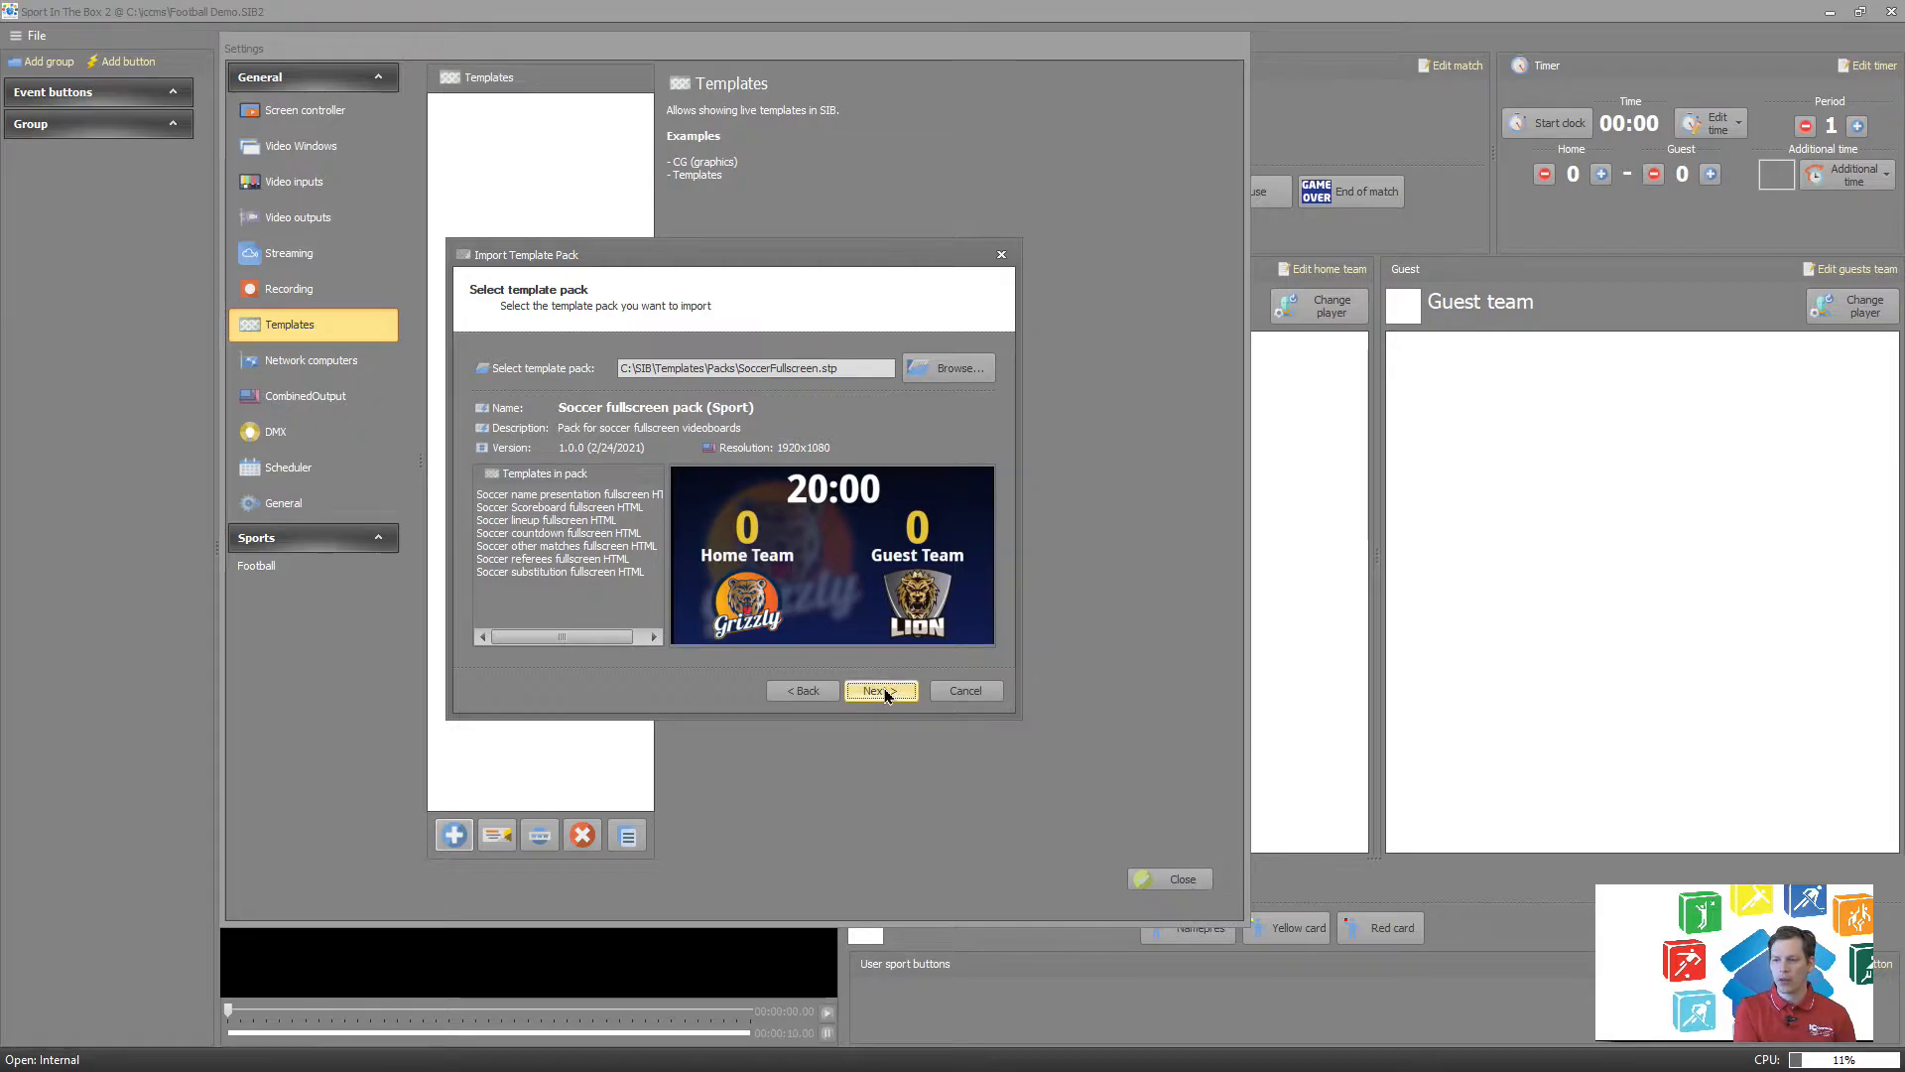
left_click(888, 692)
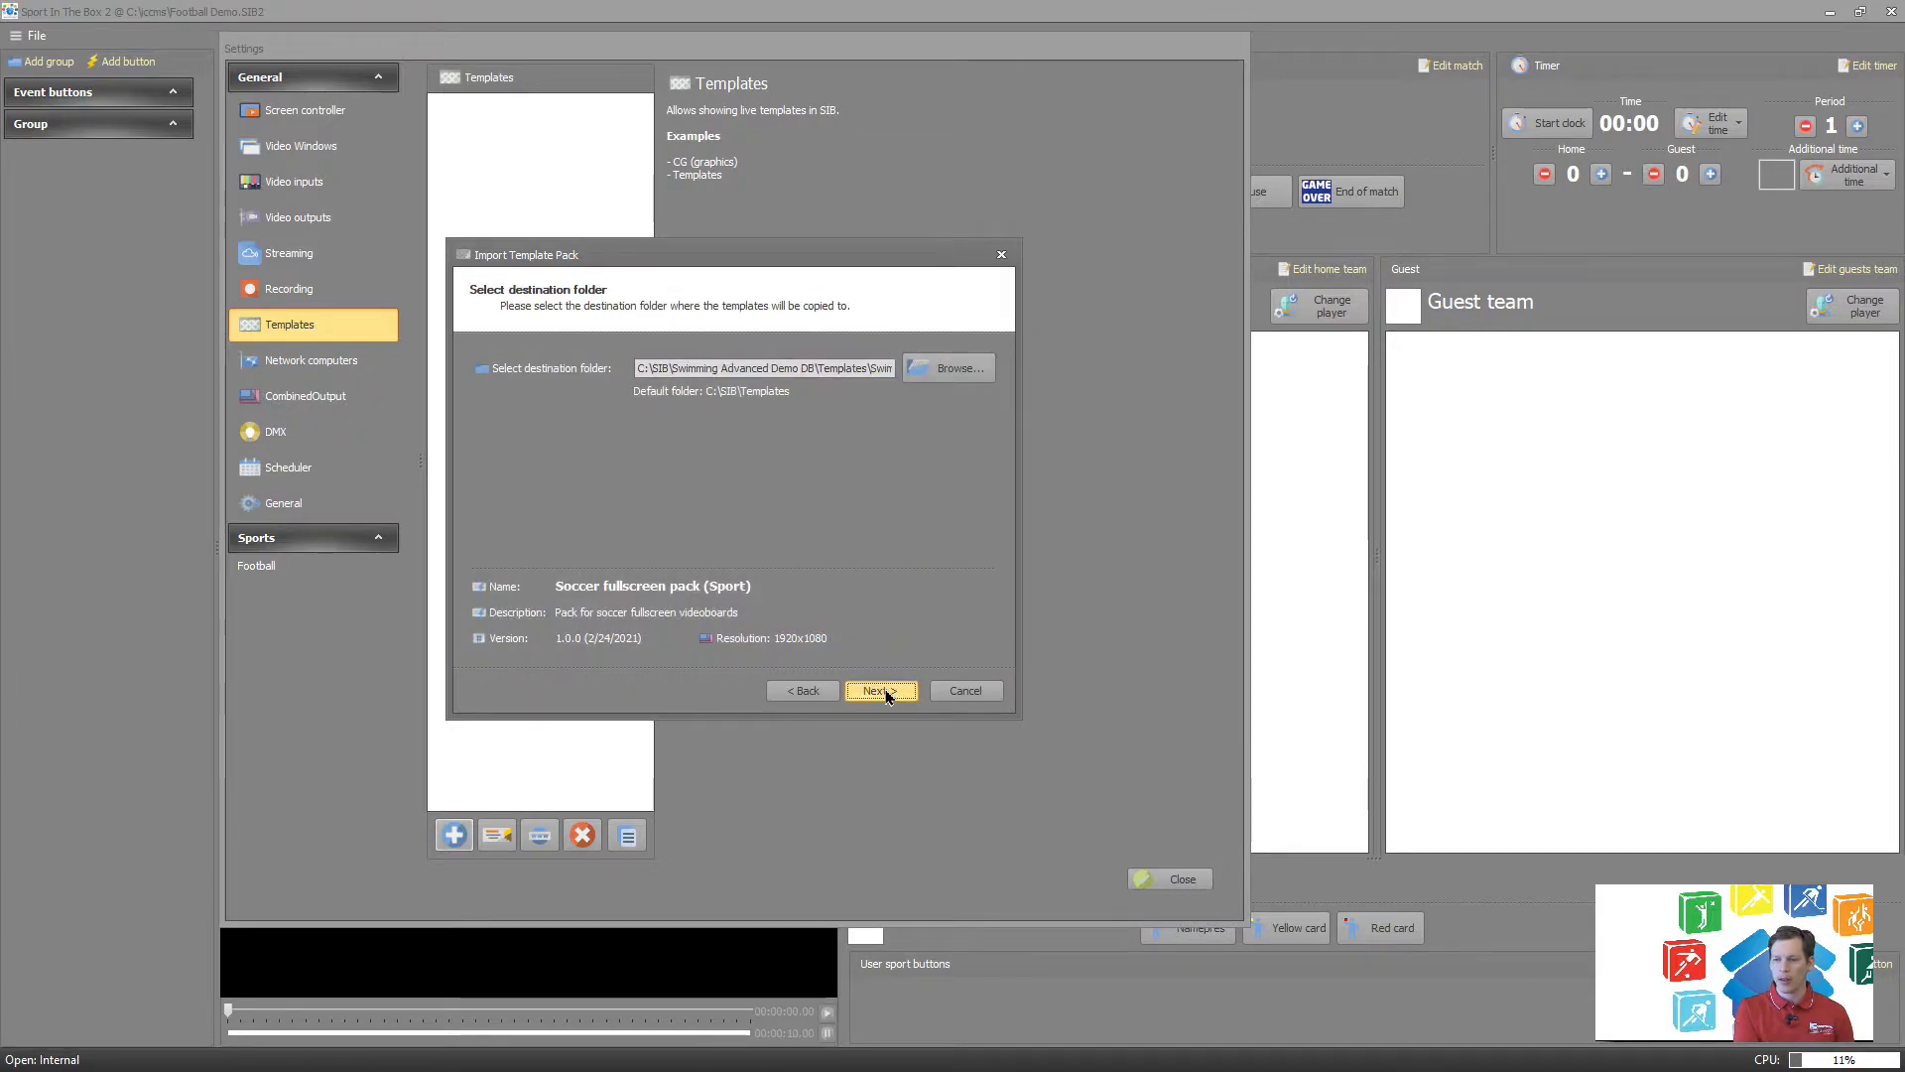
left_click(886, 693)
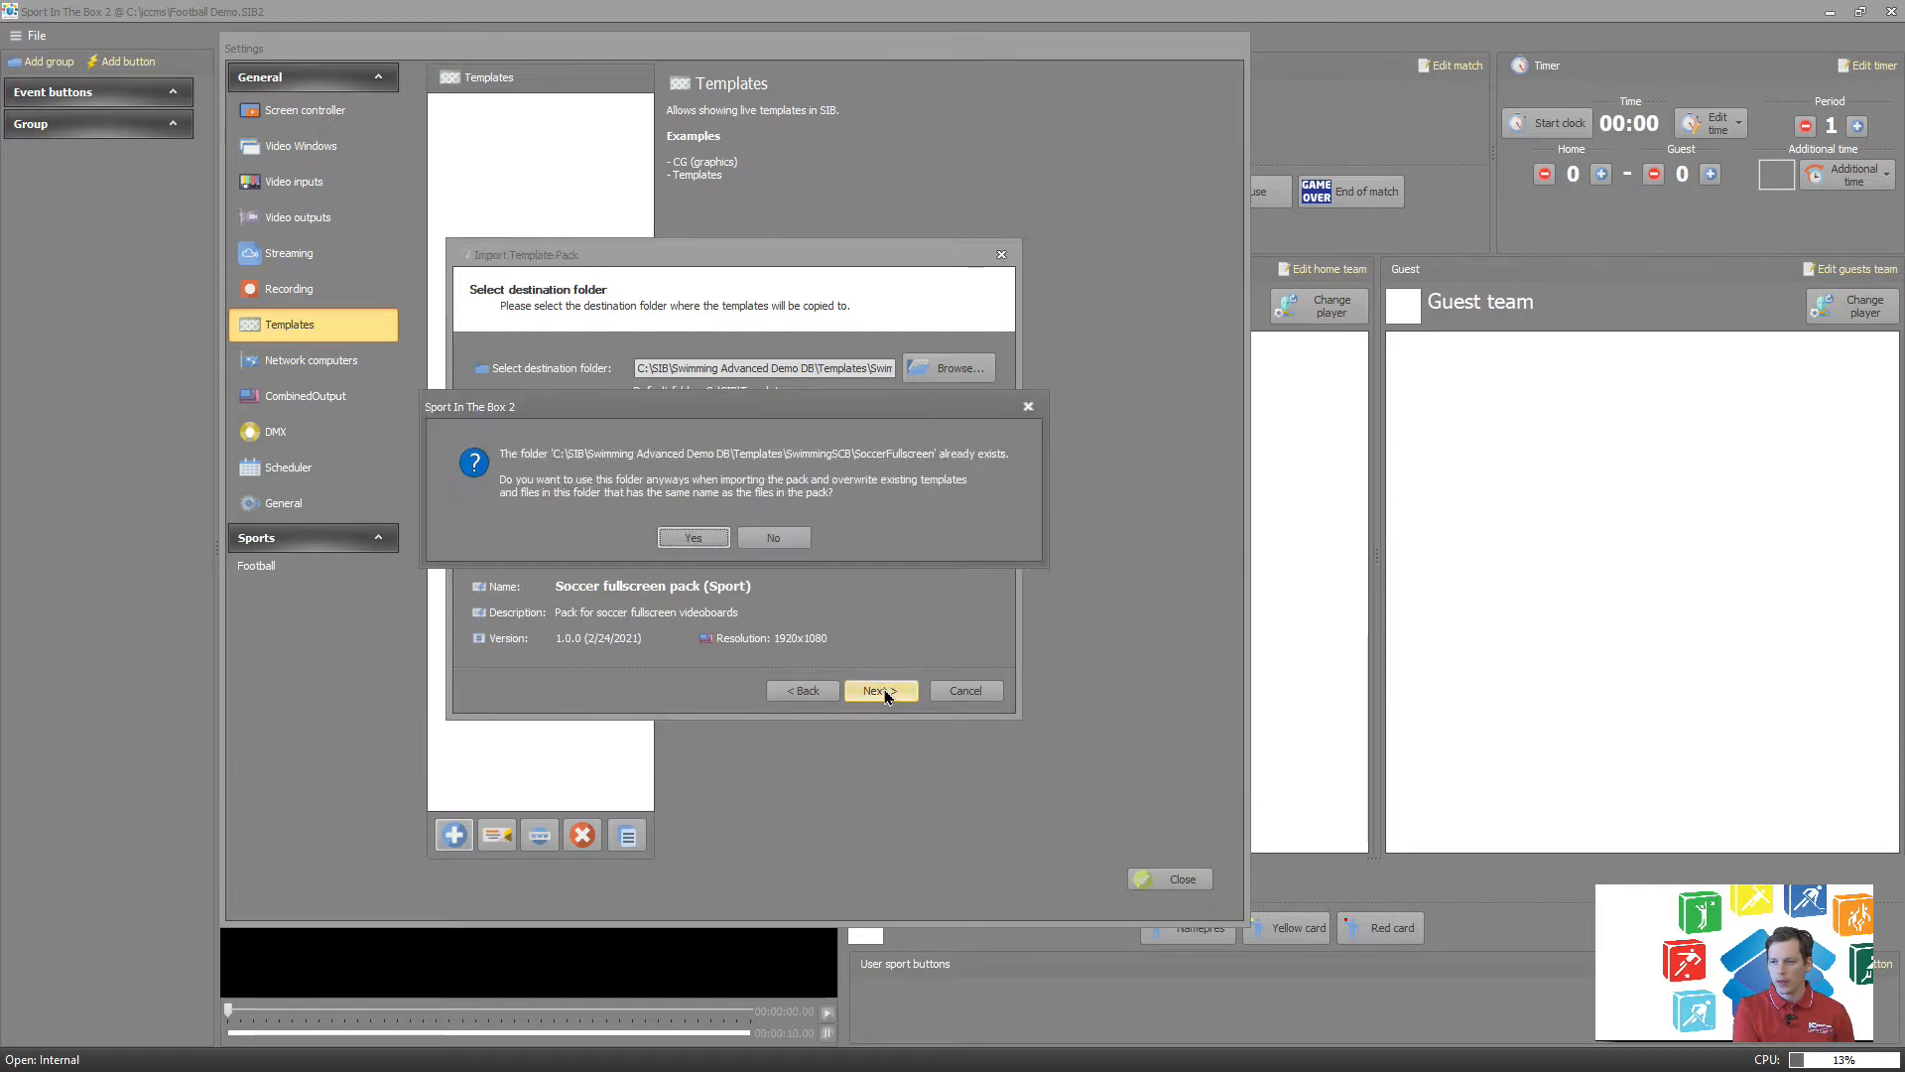
left_click(712, 545)
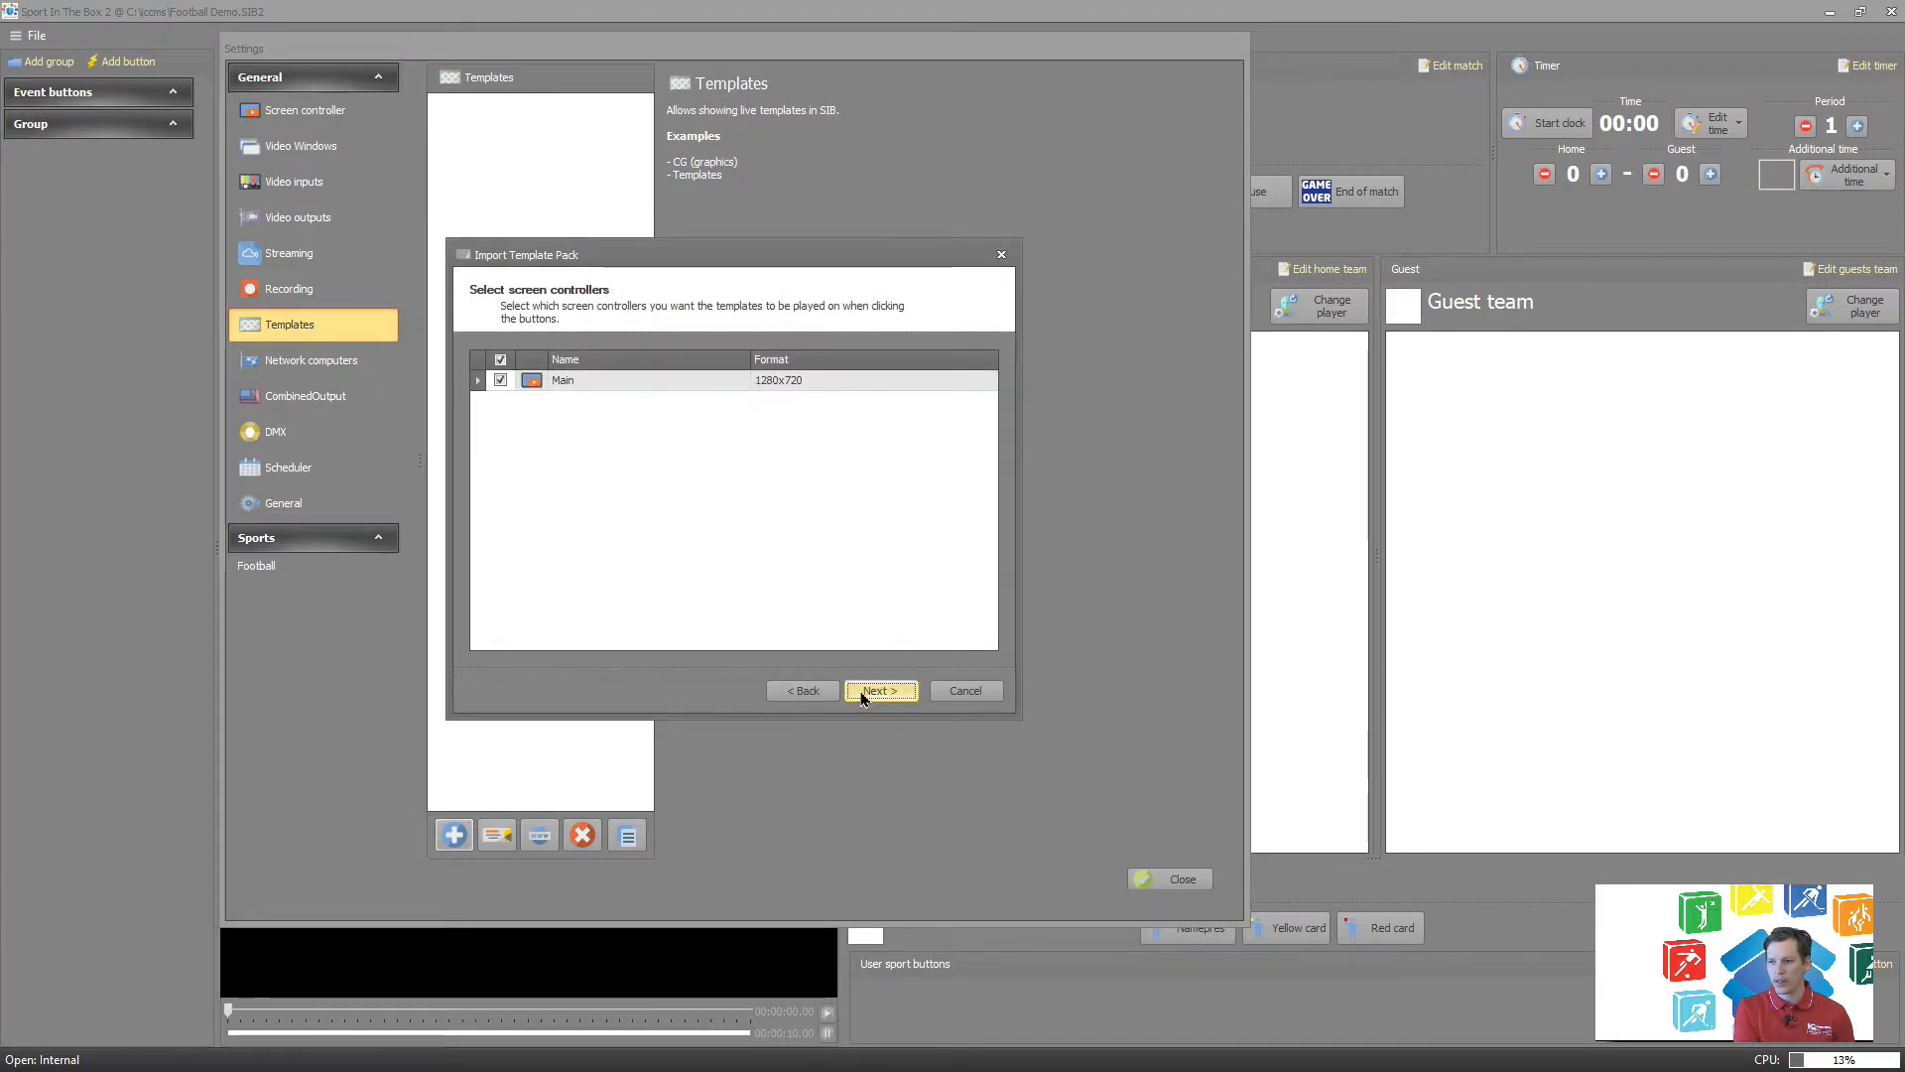
left_click(861, 692)
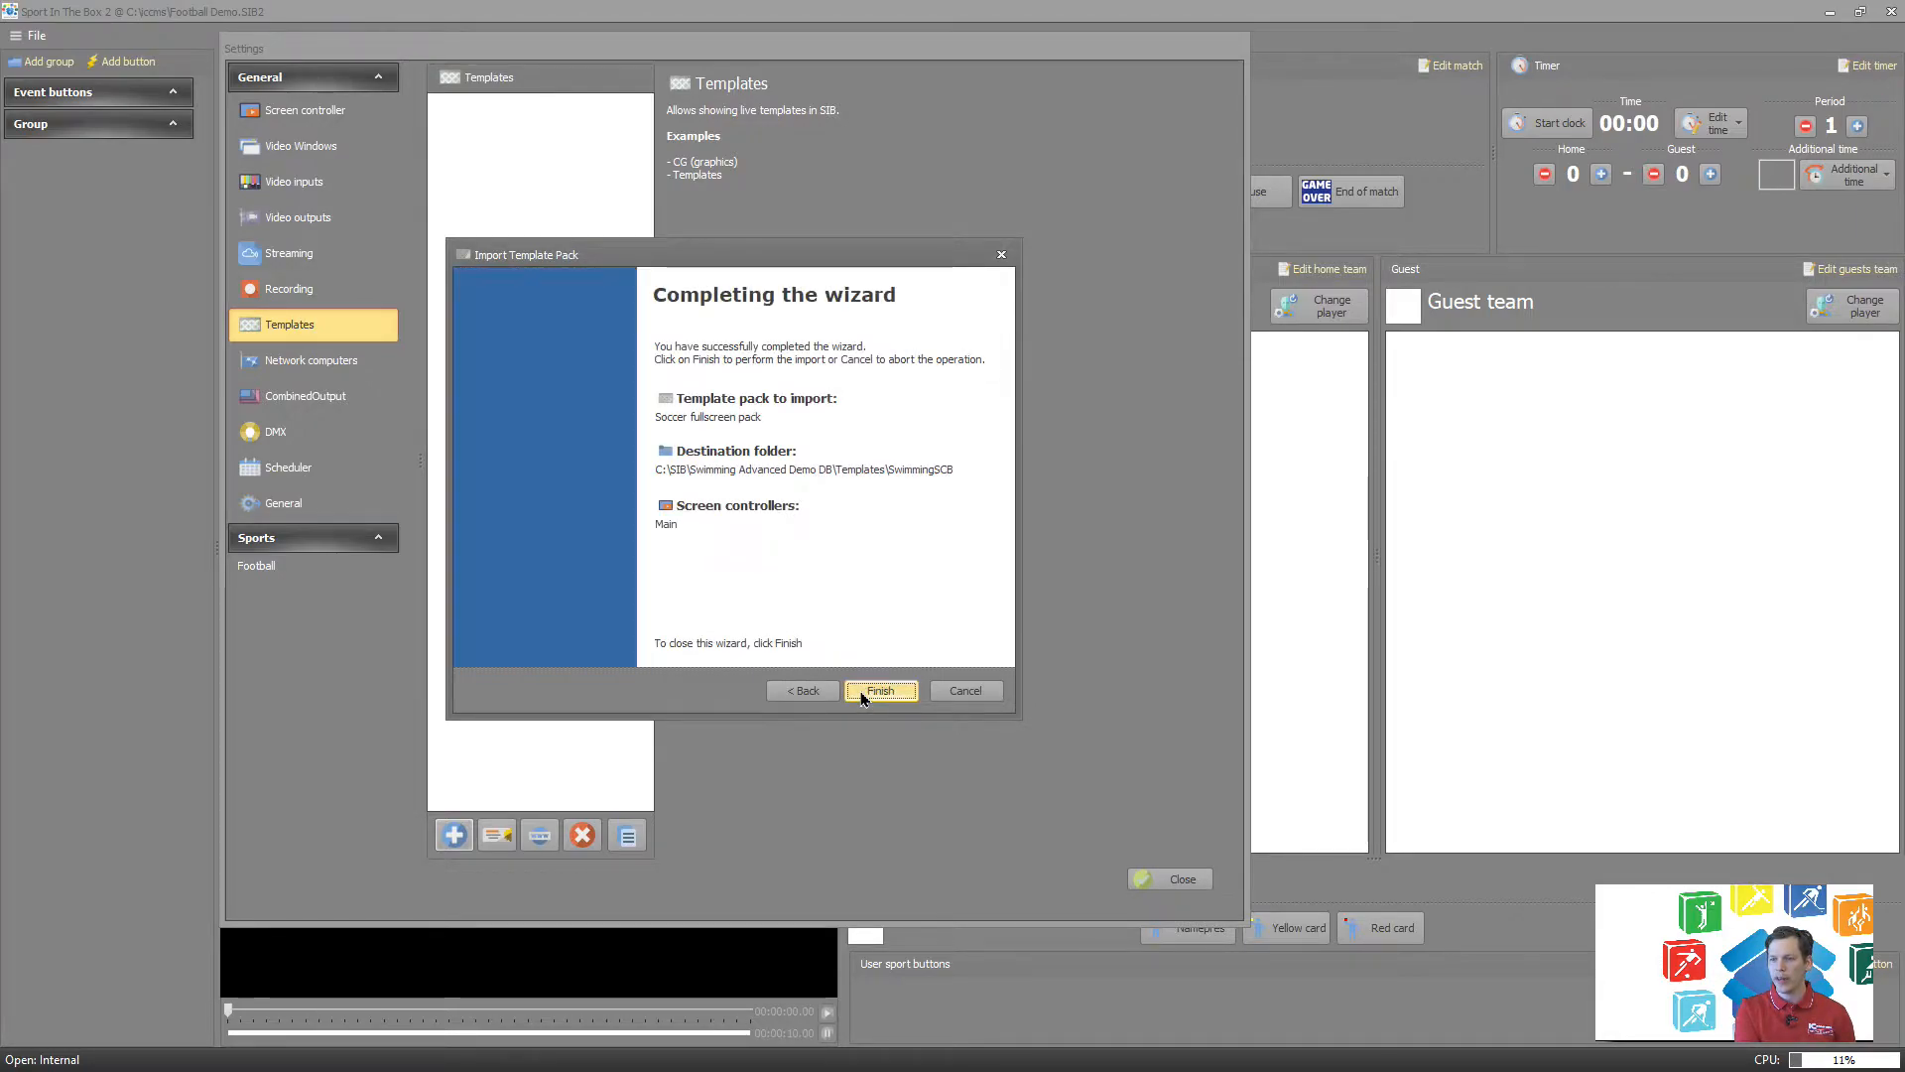
left_click(861, 693)
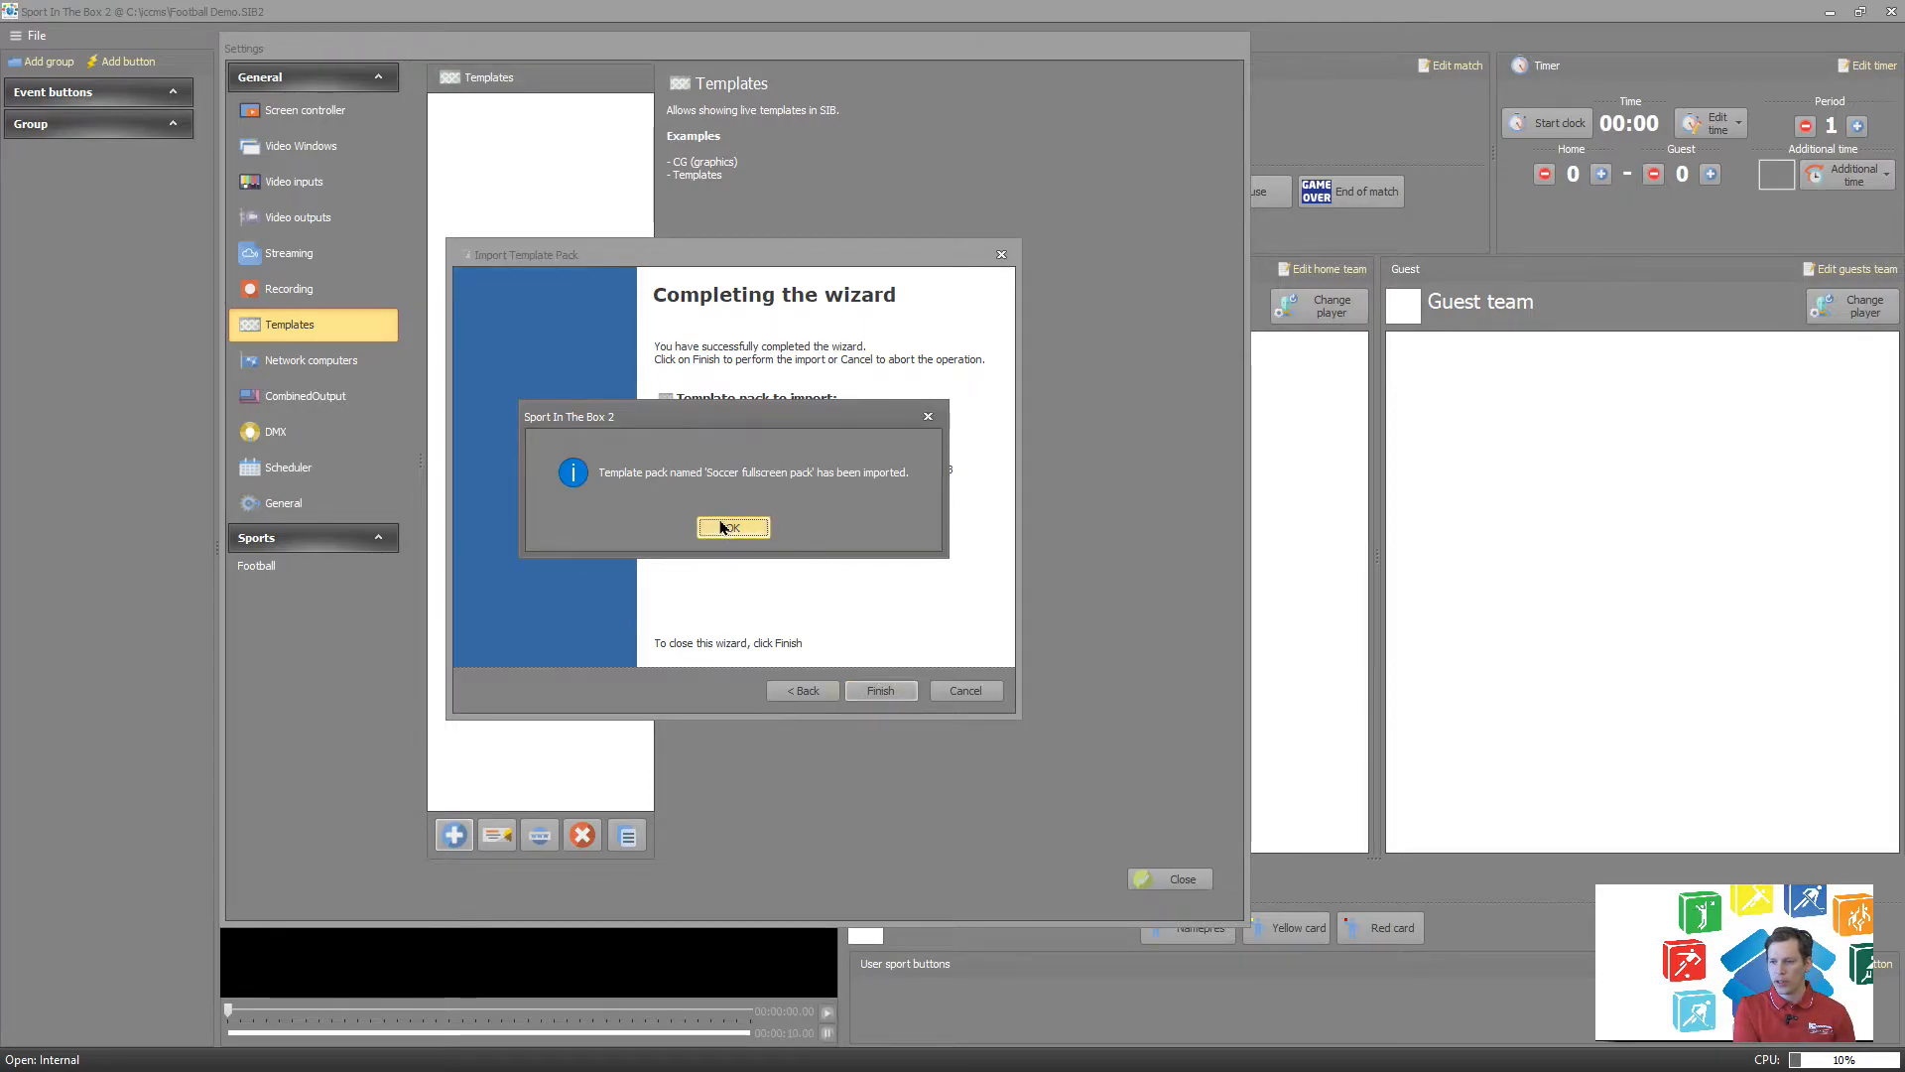
left_click(729, 528)
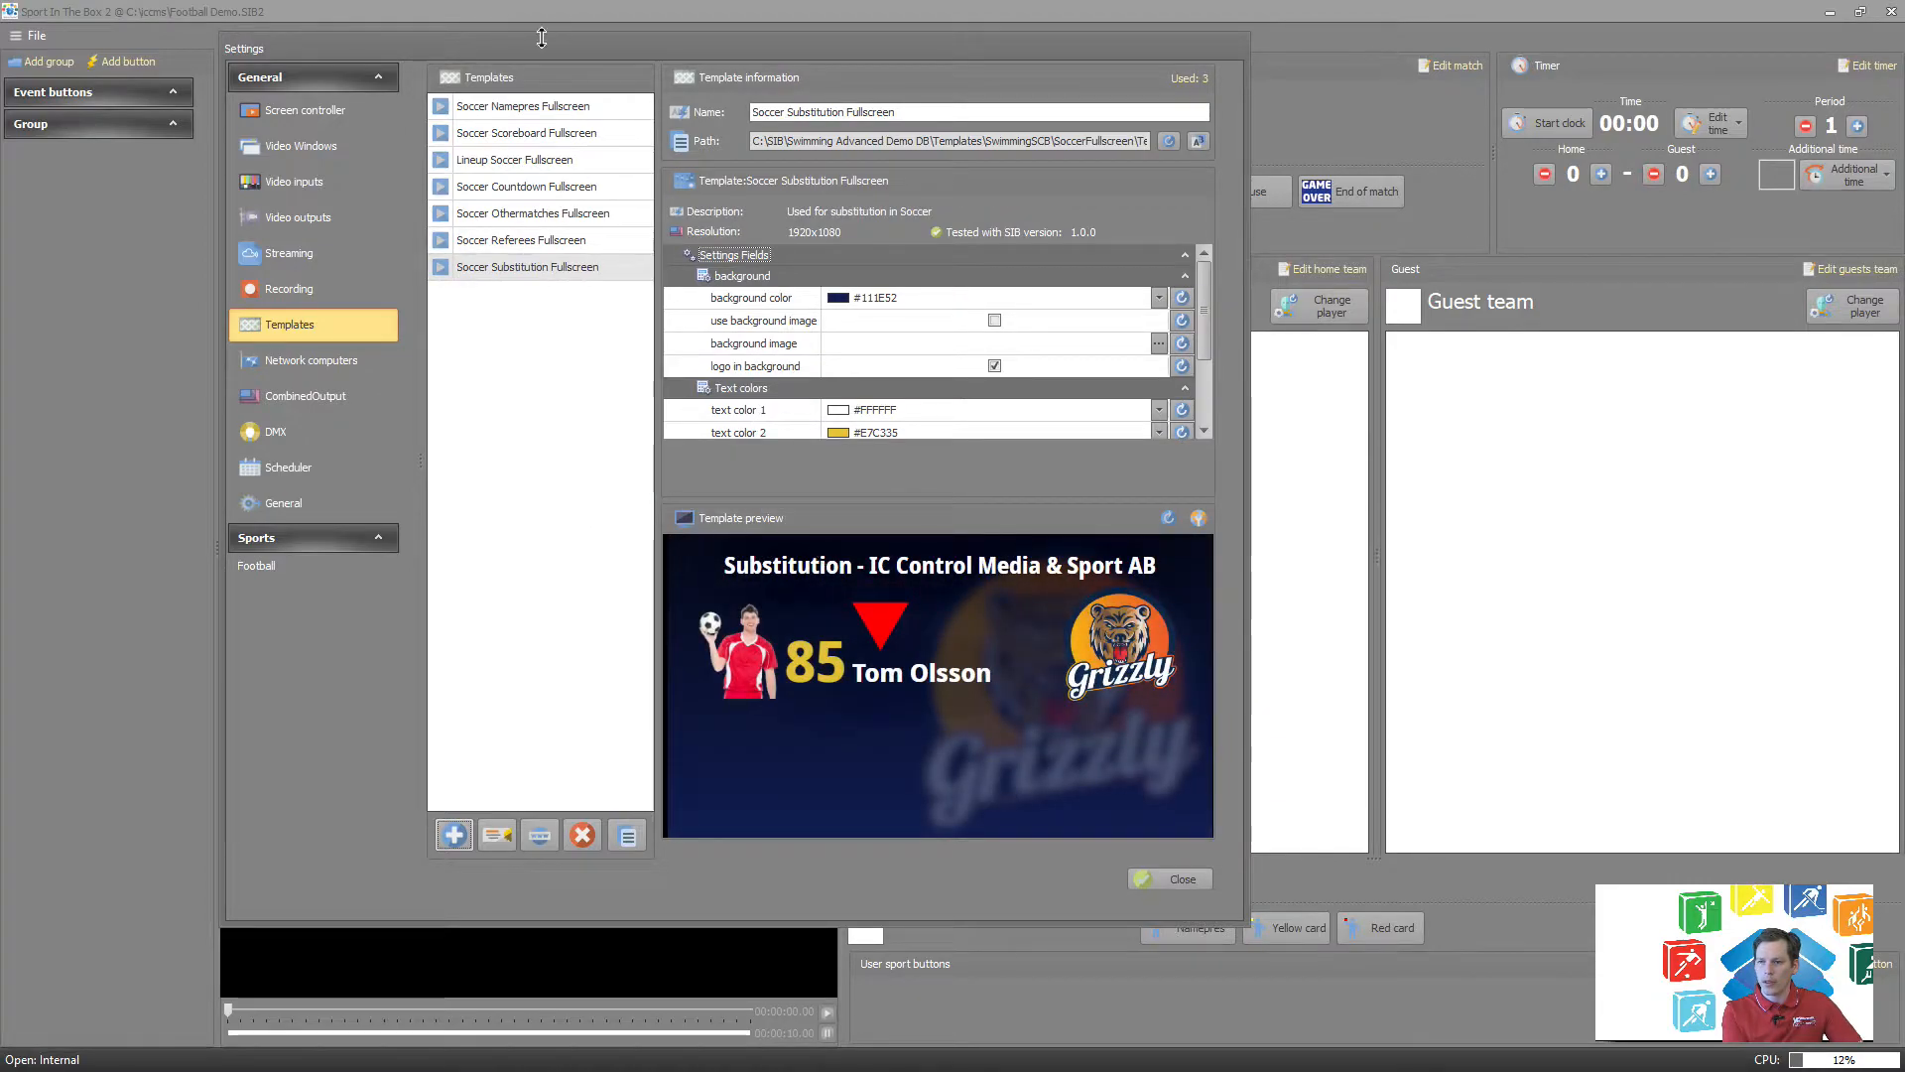
Examine the previews of the imported soccer templates one by one, from Soccer Namepres Fullscreen to Soccer Substitution Fullscreen.
left_click(544, 109)
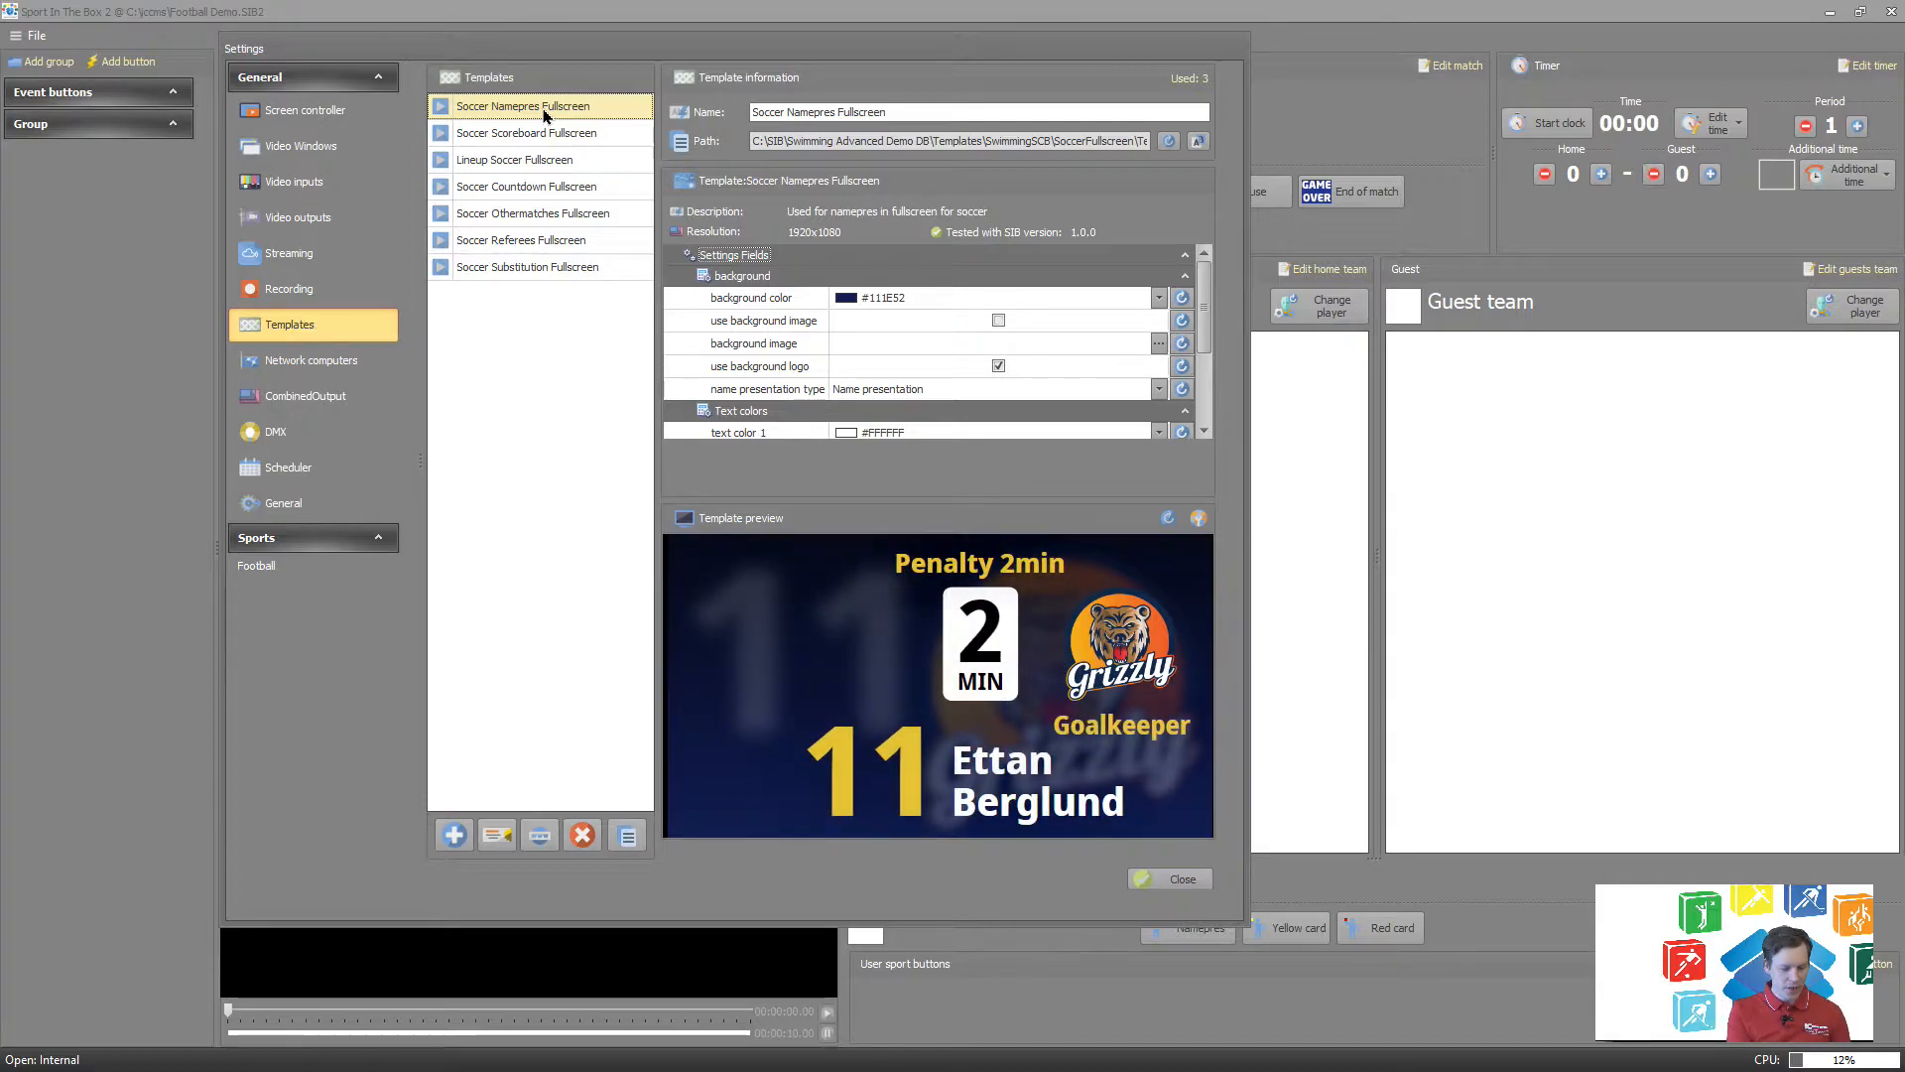
left_click(556, 133)
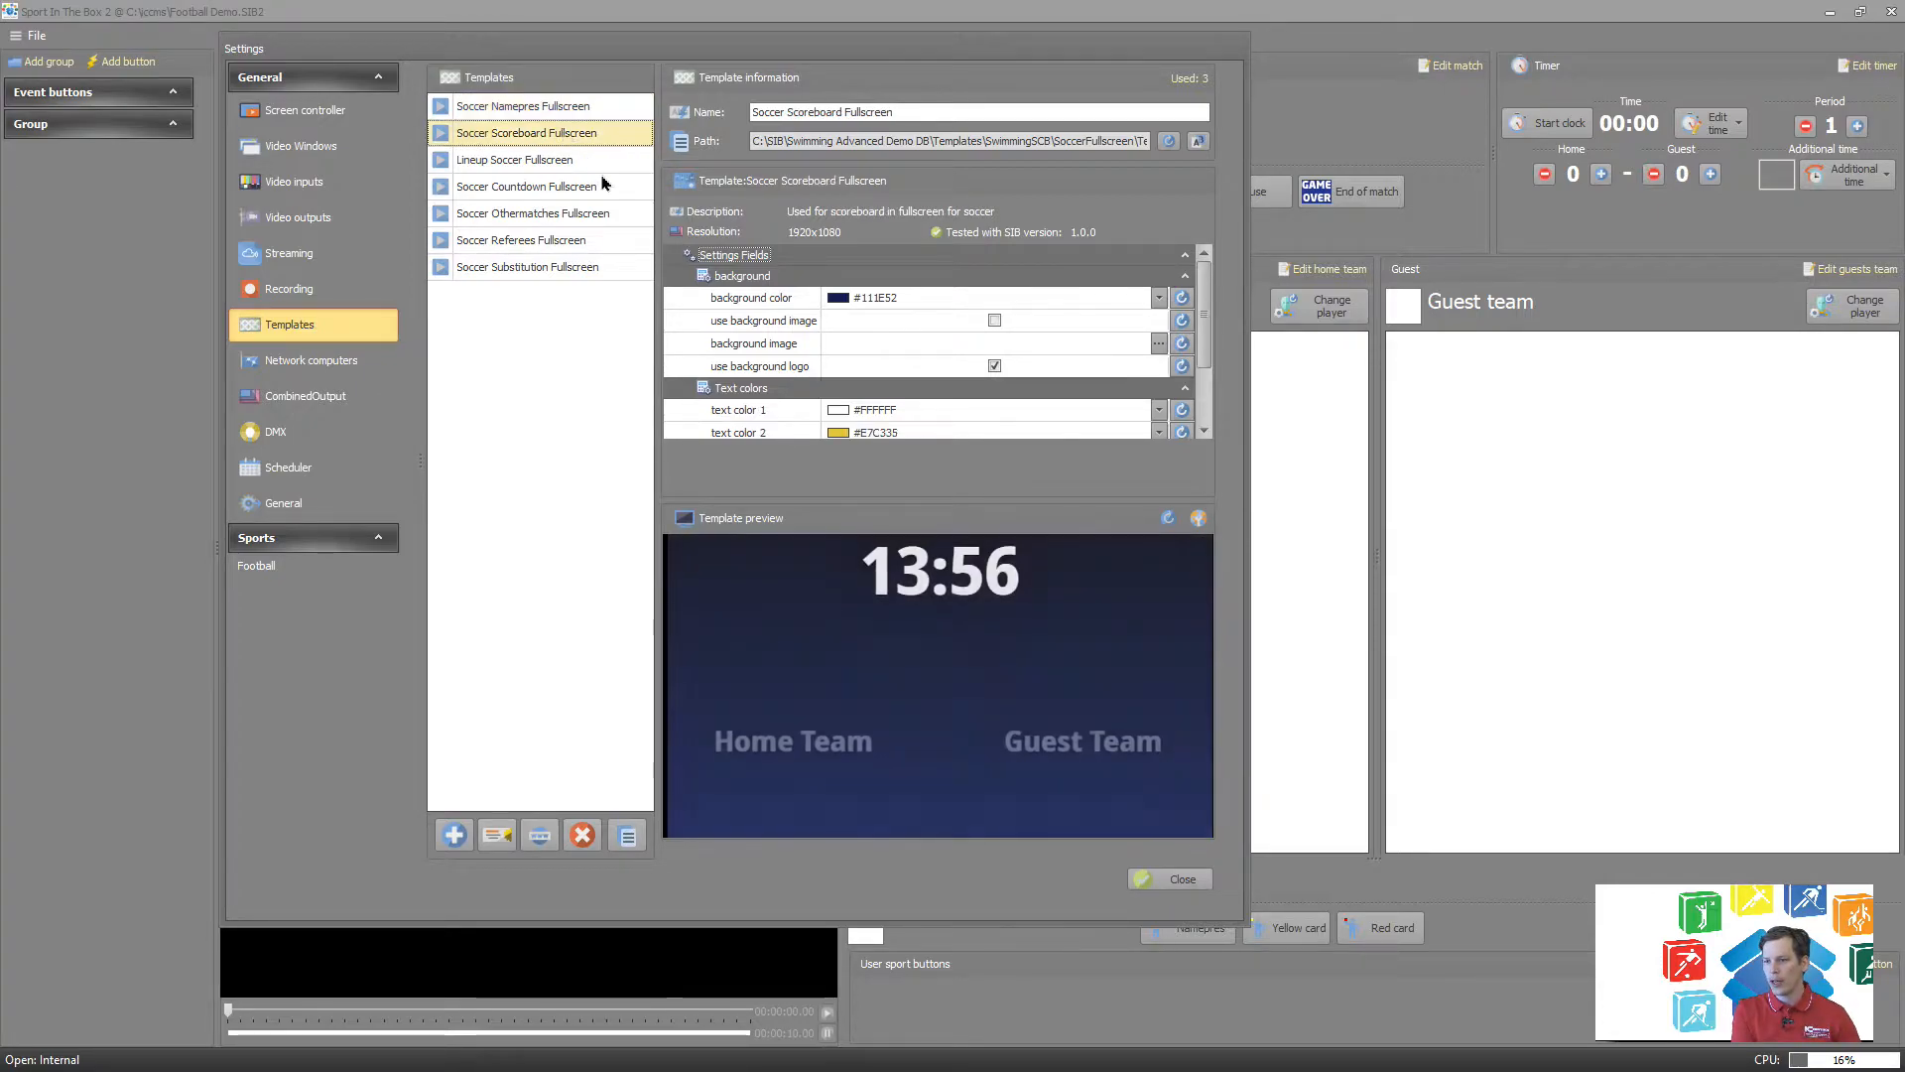
left_click(478, 161)
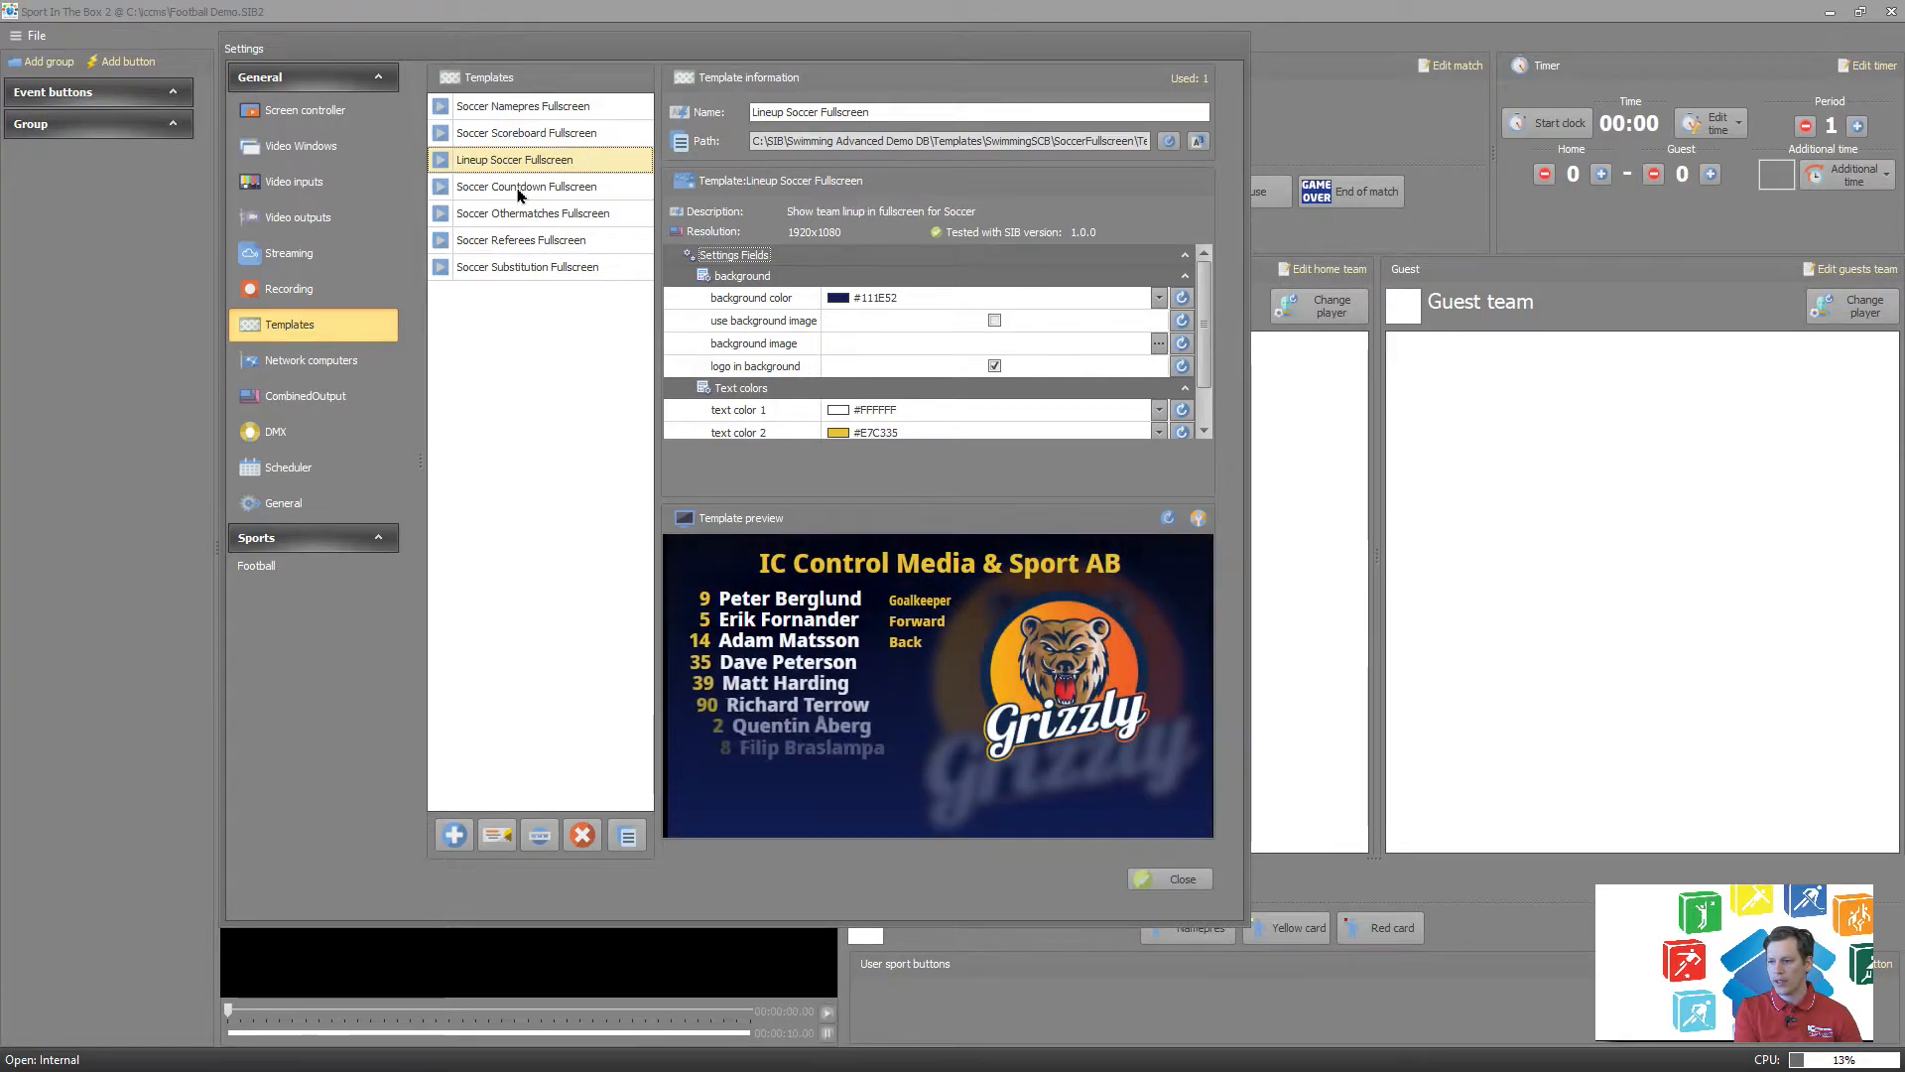
left_click(560, 195)
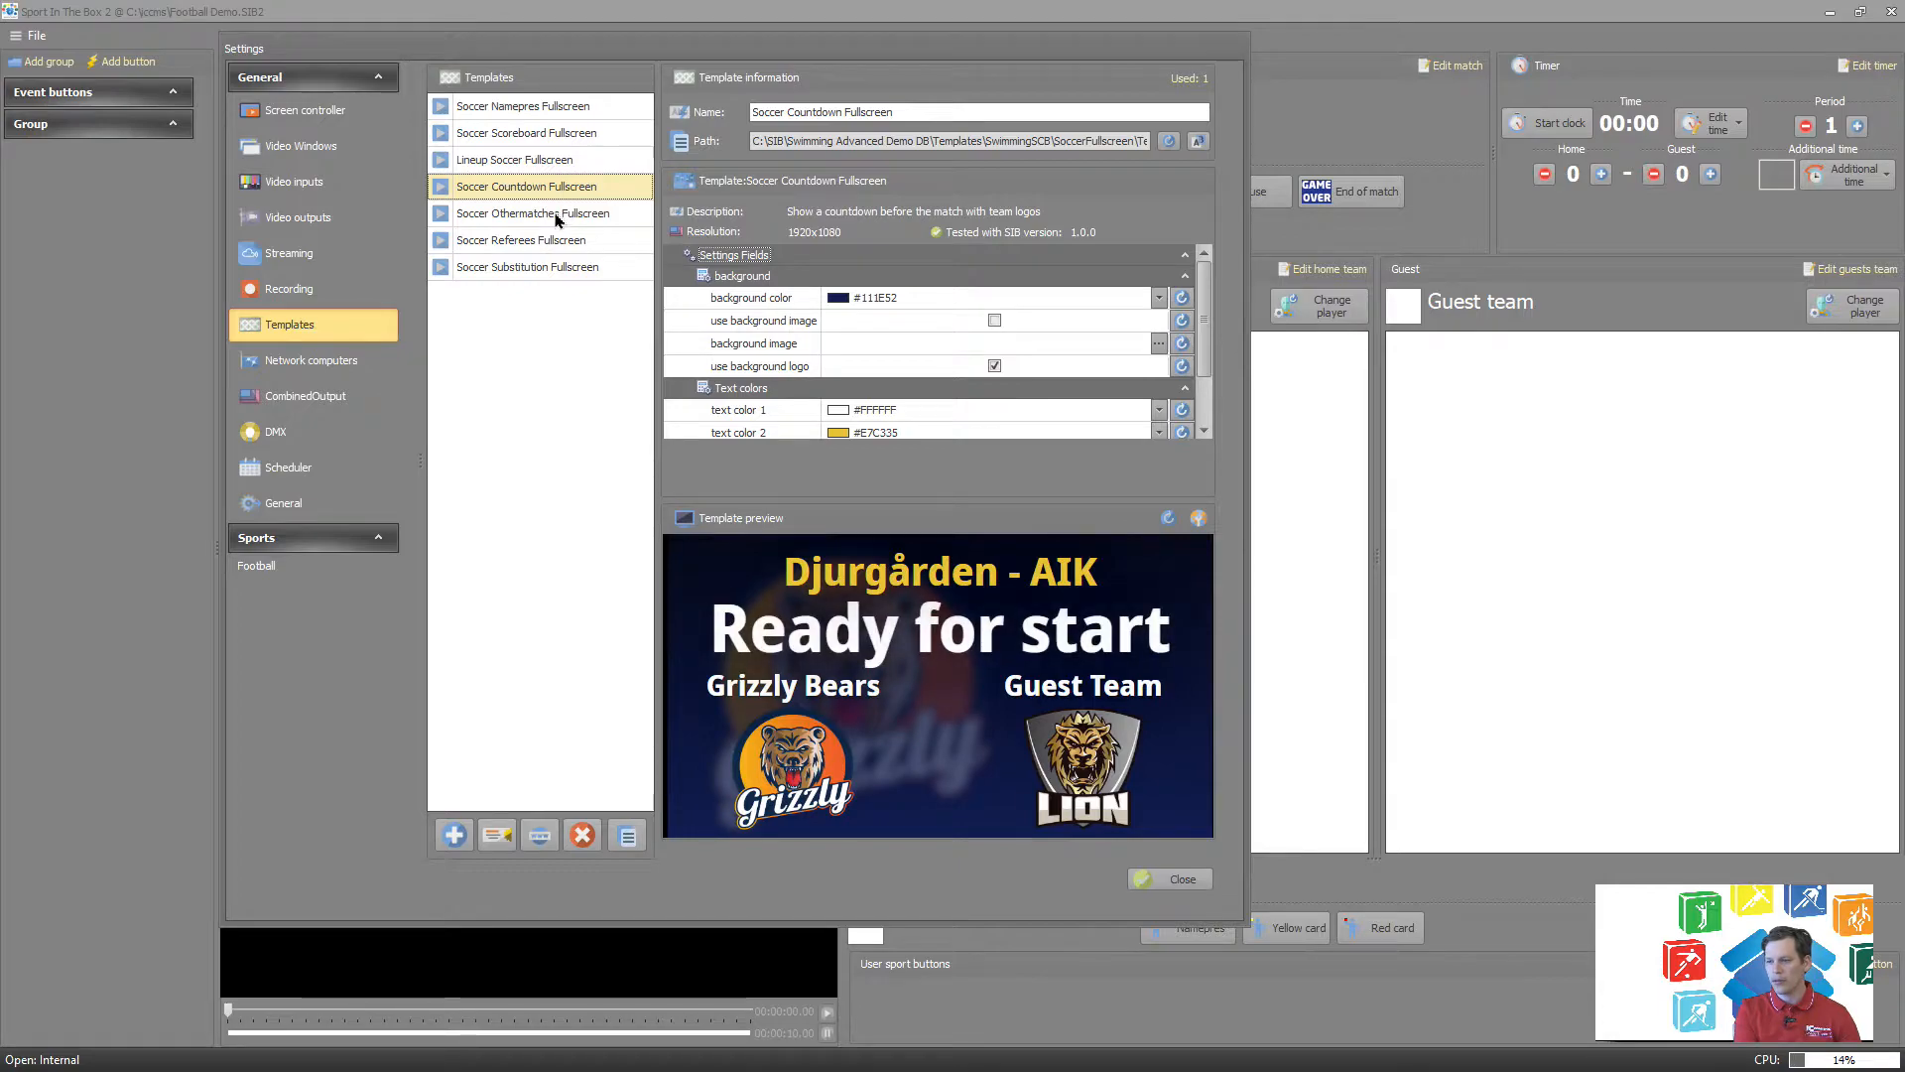
left_click(555, 215)
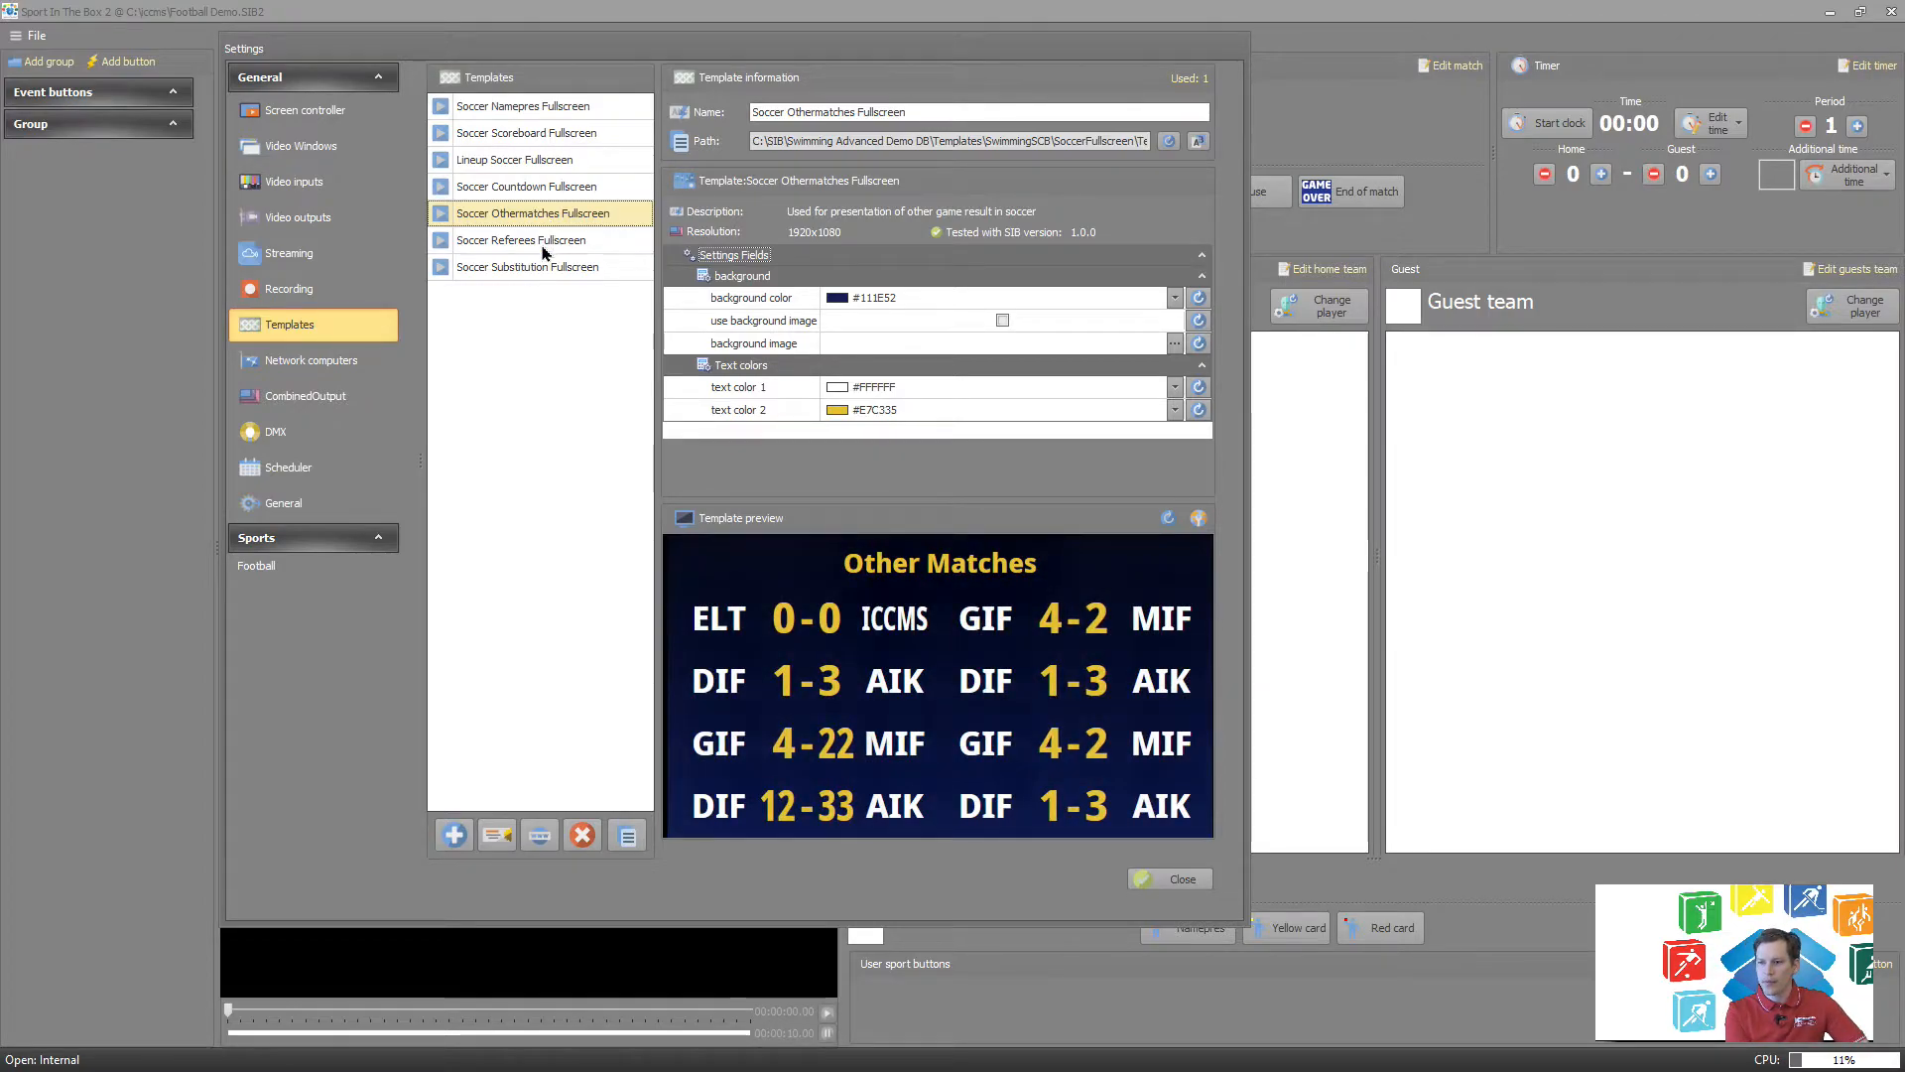
left_click(516, 250)
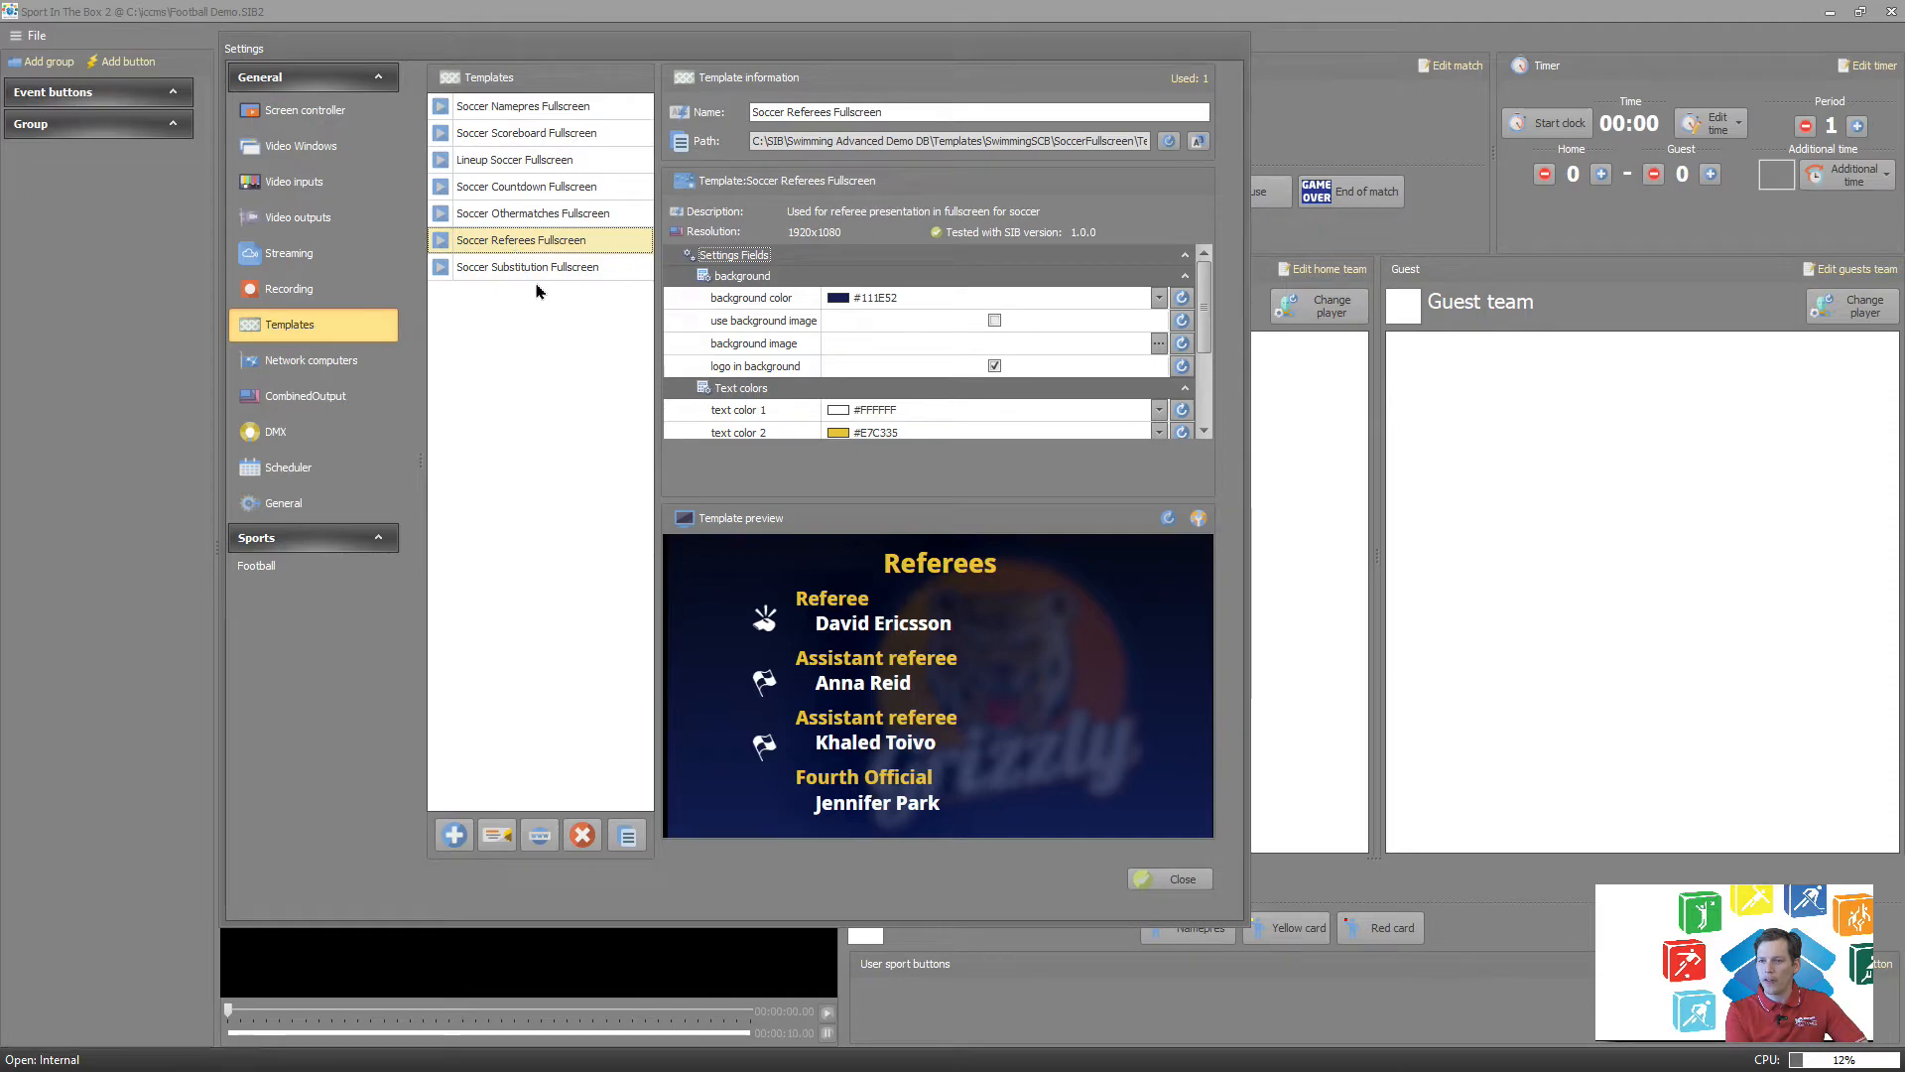
left_click(544, 269)
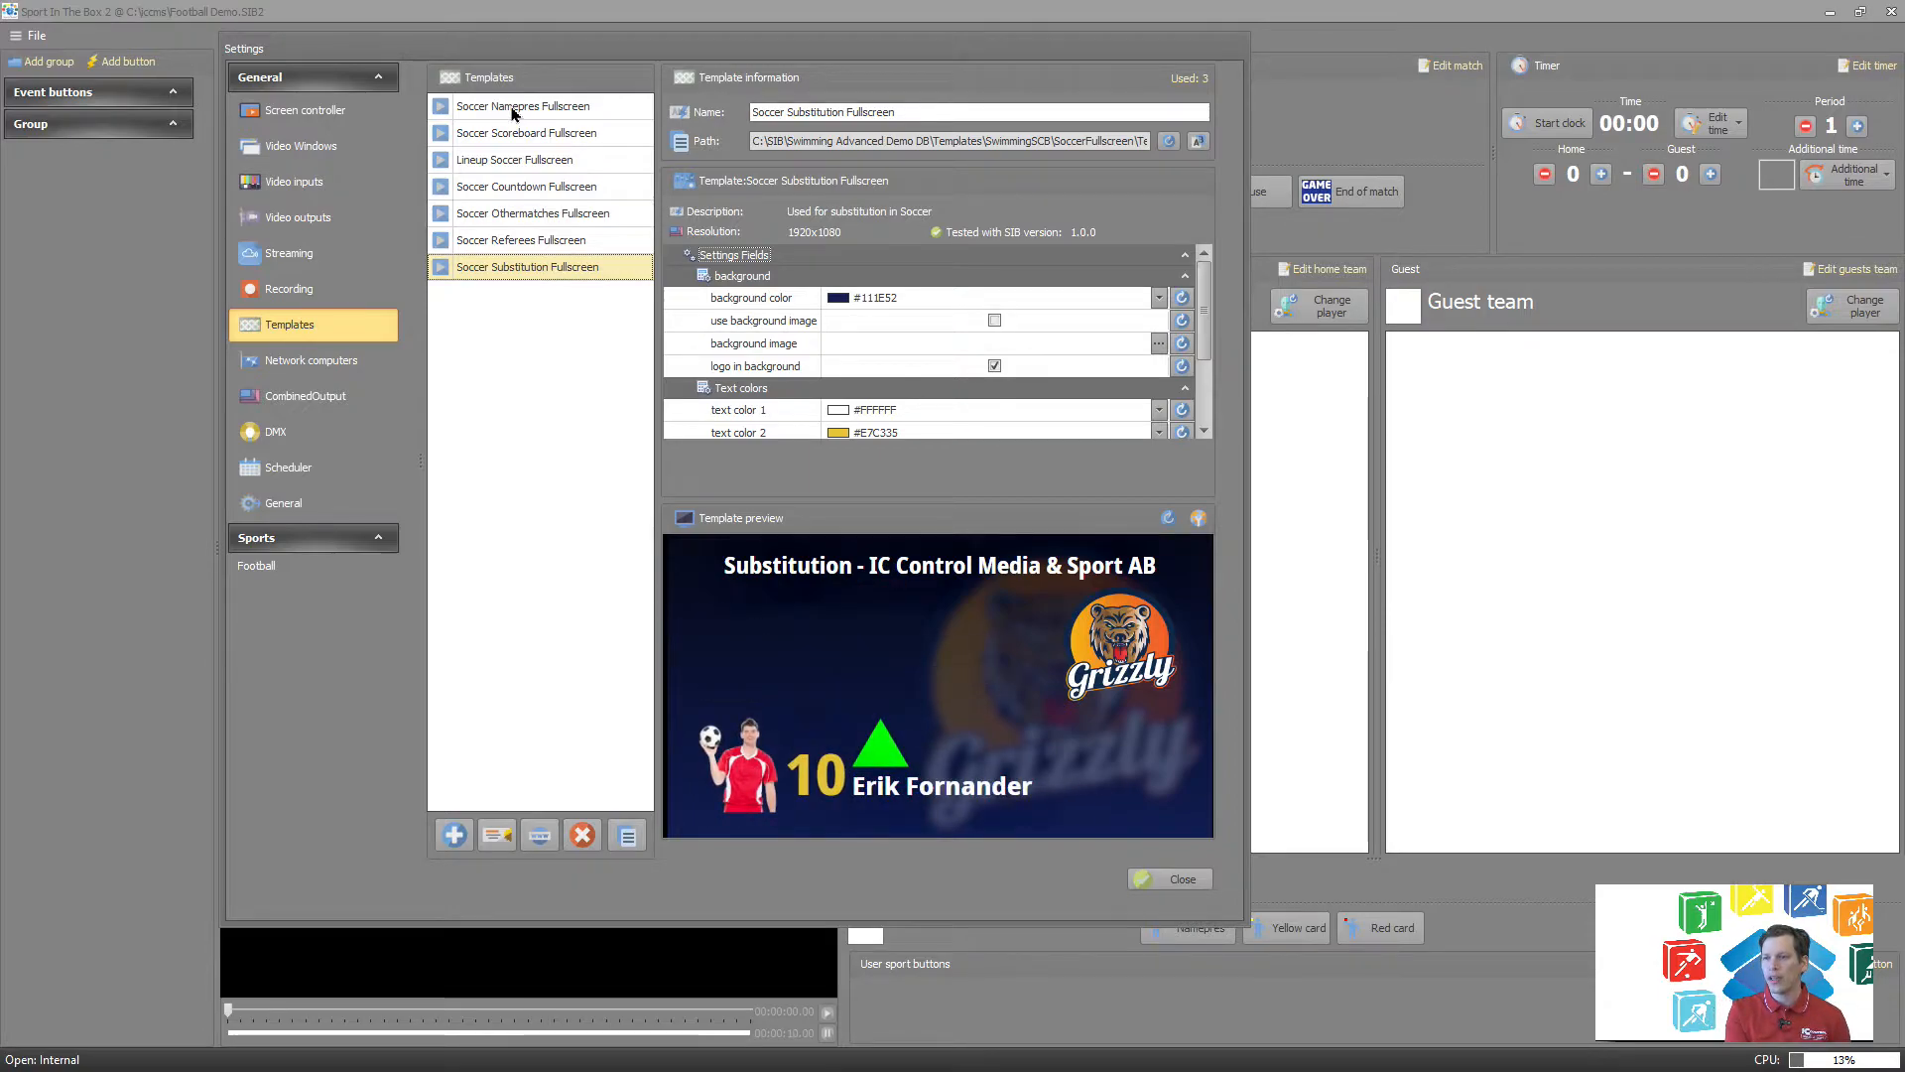
Set the background color of the Soccer Namepres Fullscreen template to the standard red.
left_click(513, 107)
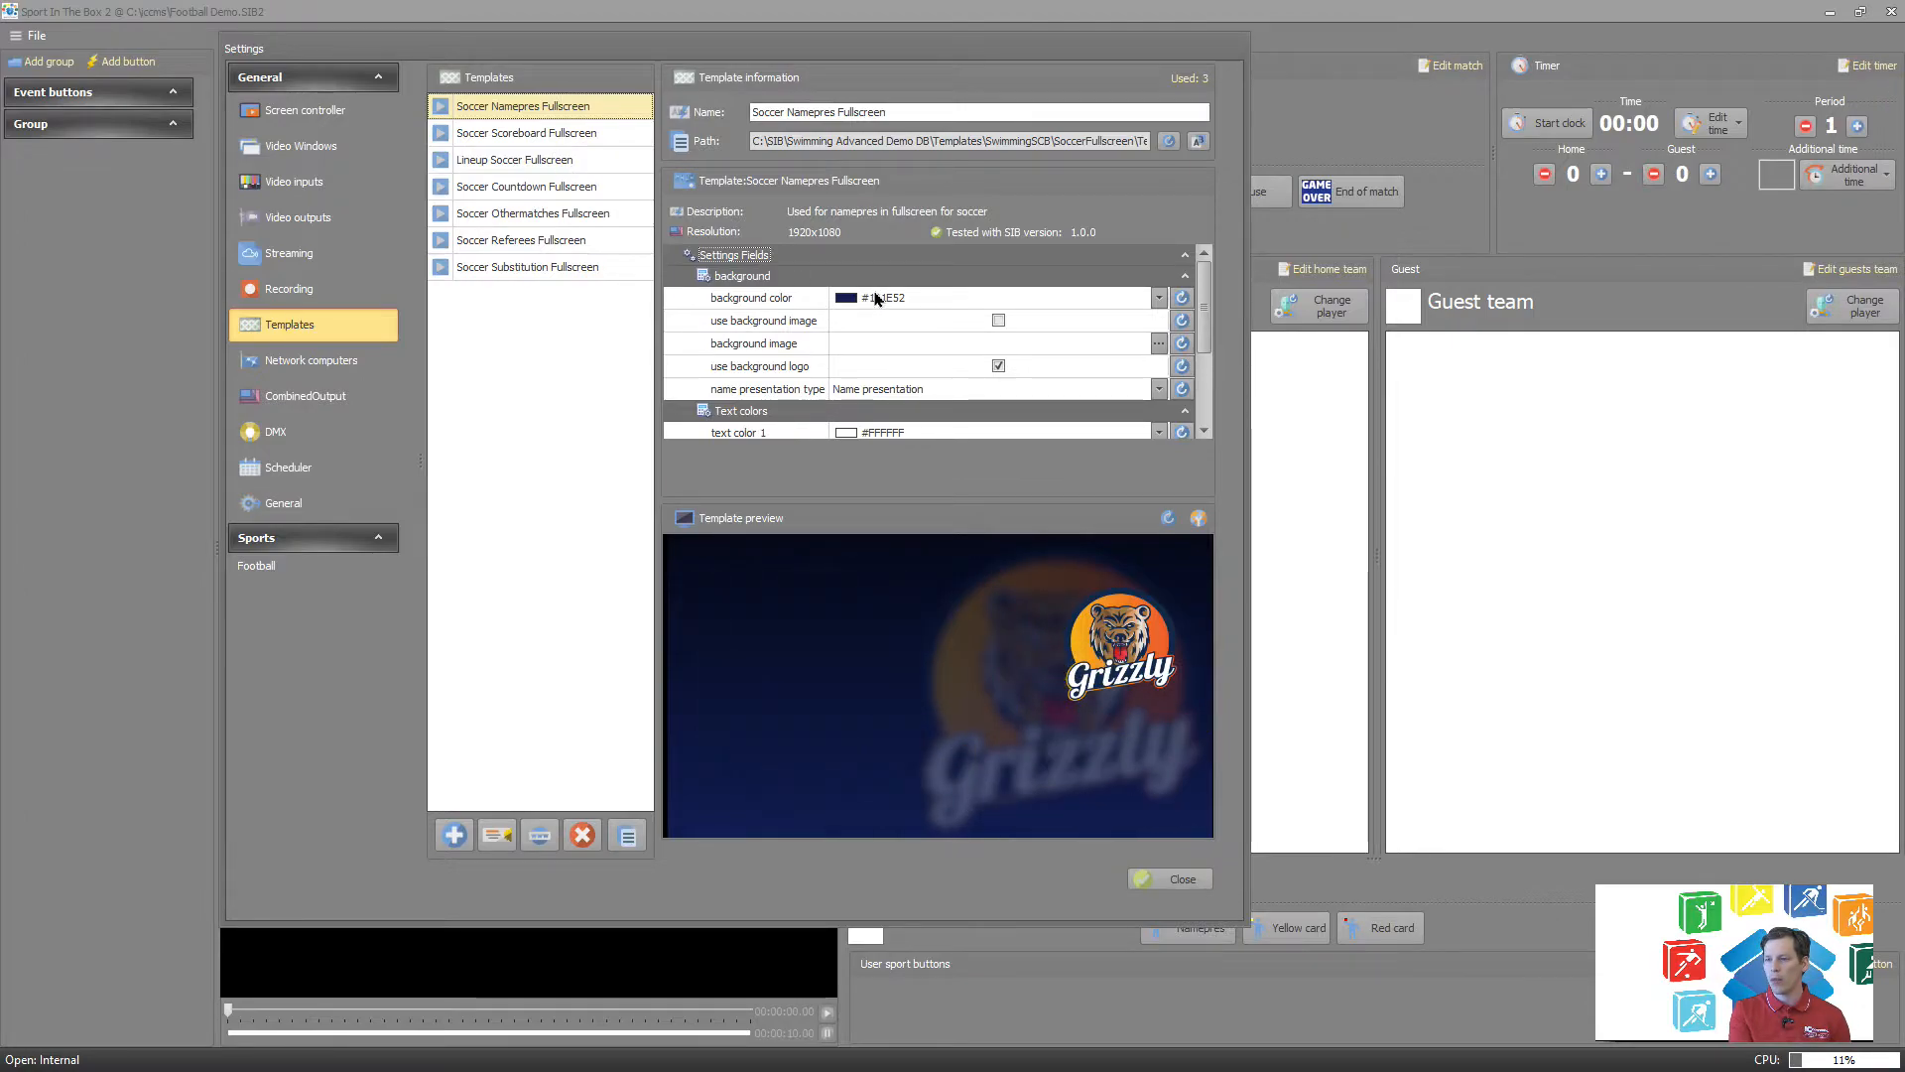
scroll(873, 302, "down", 2)
scroll(903, 313, "up", 2)
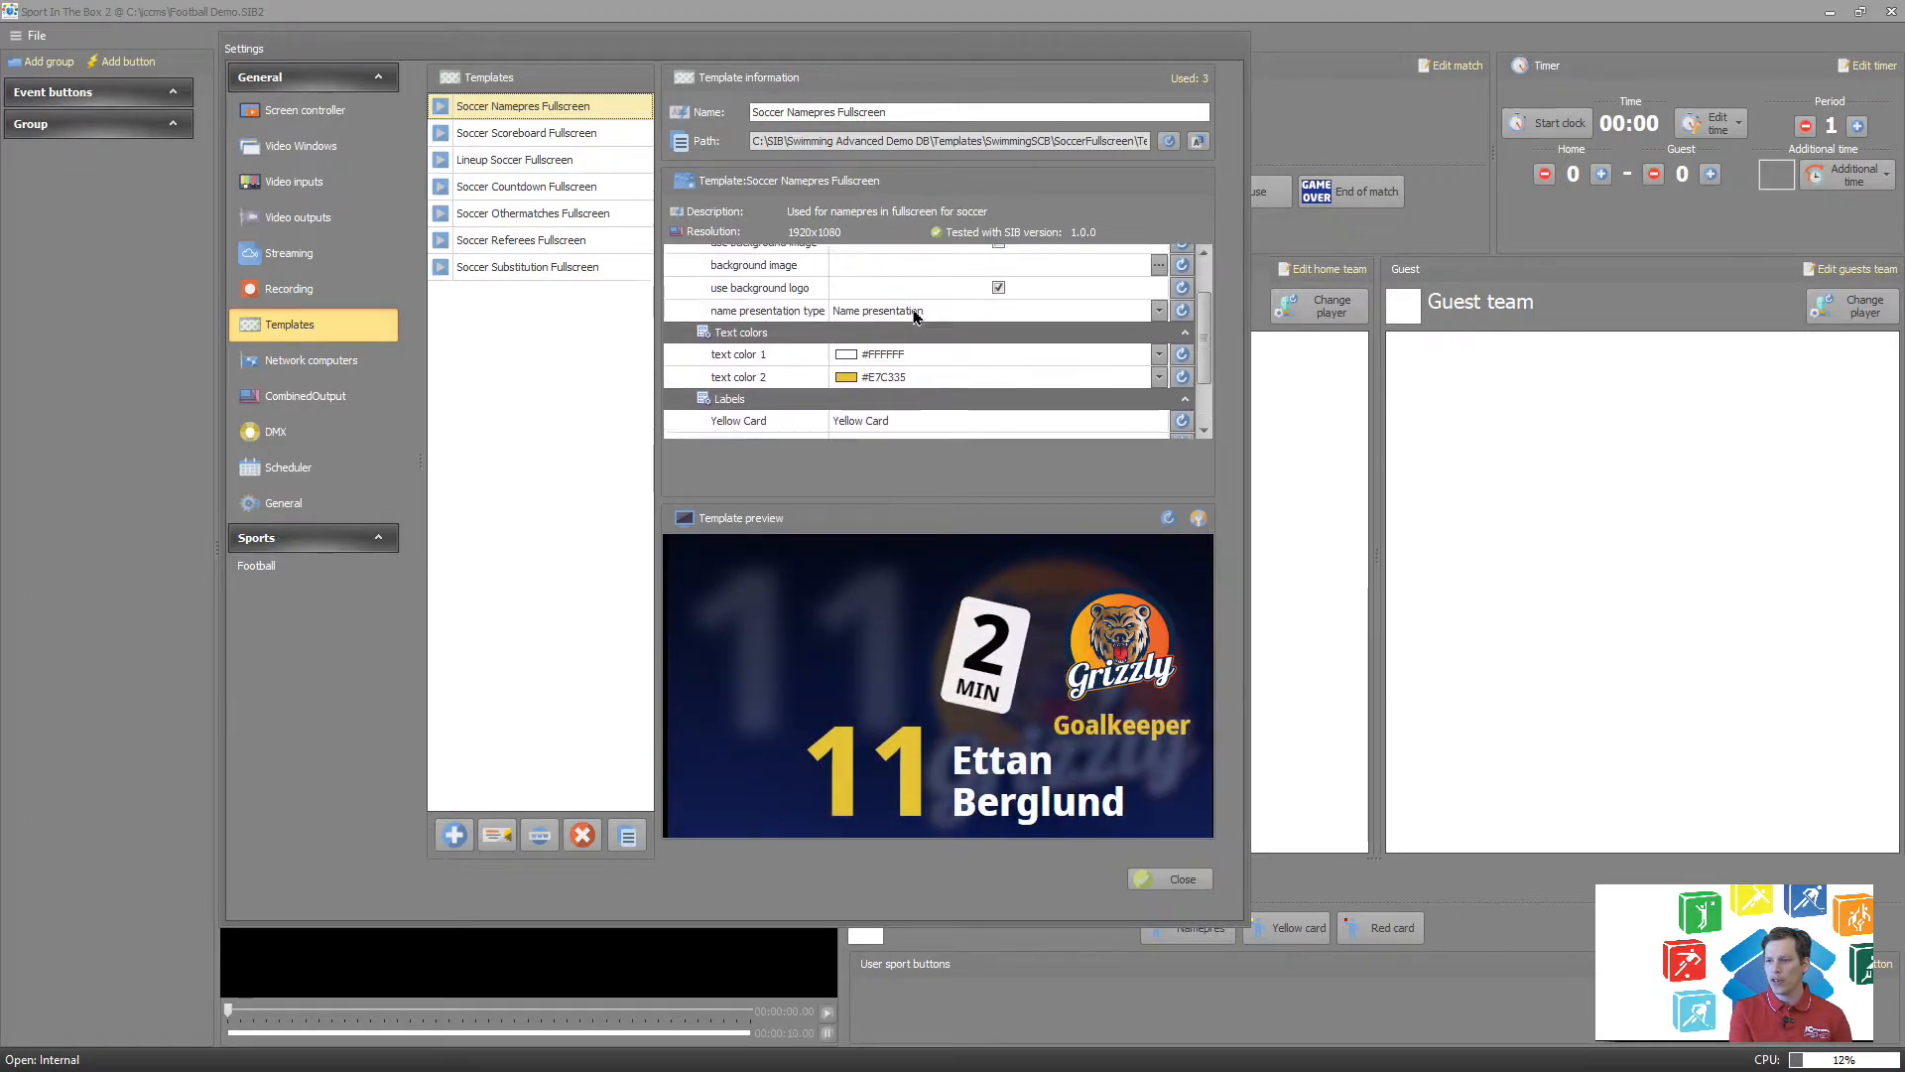
left_click(898, 299)
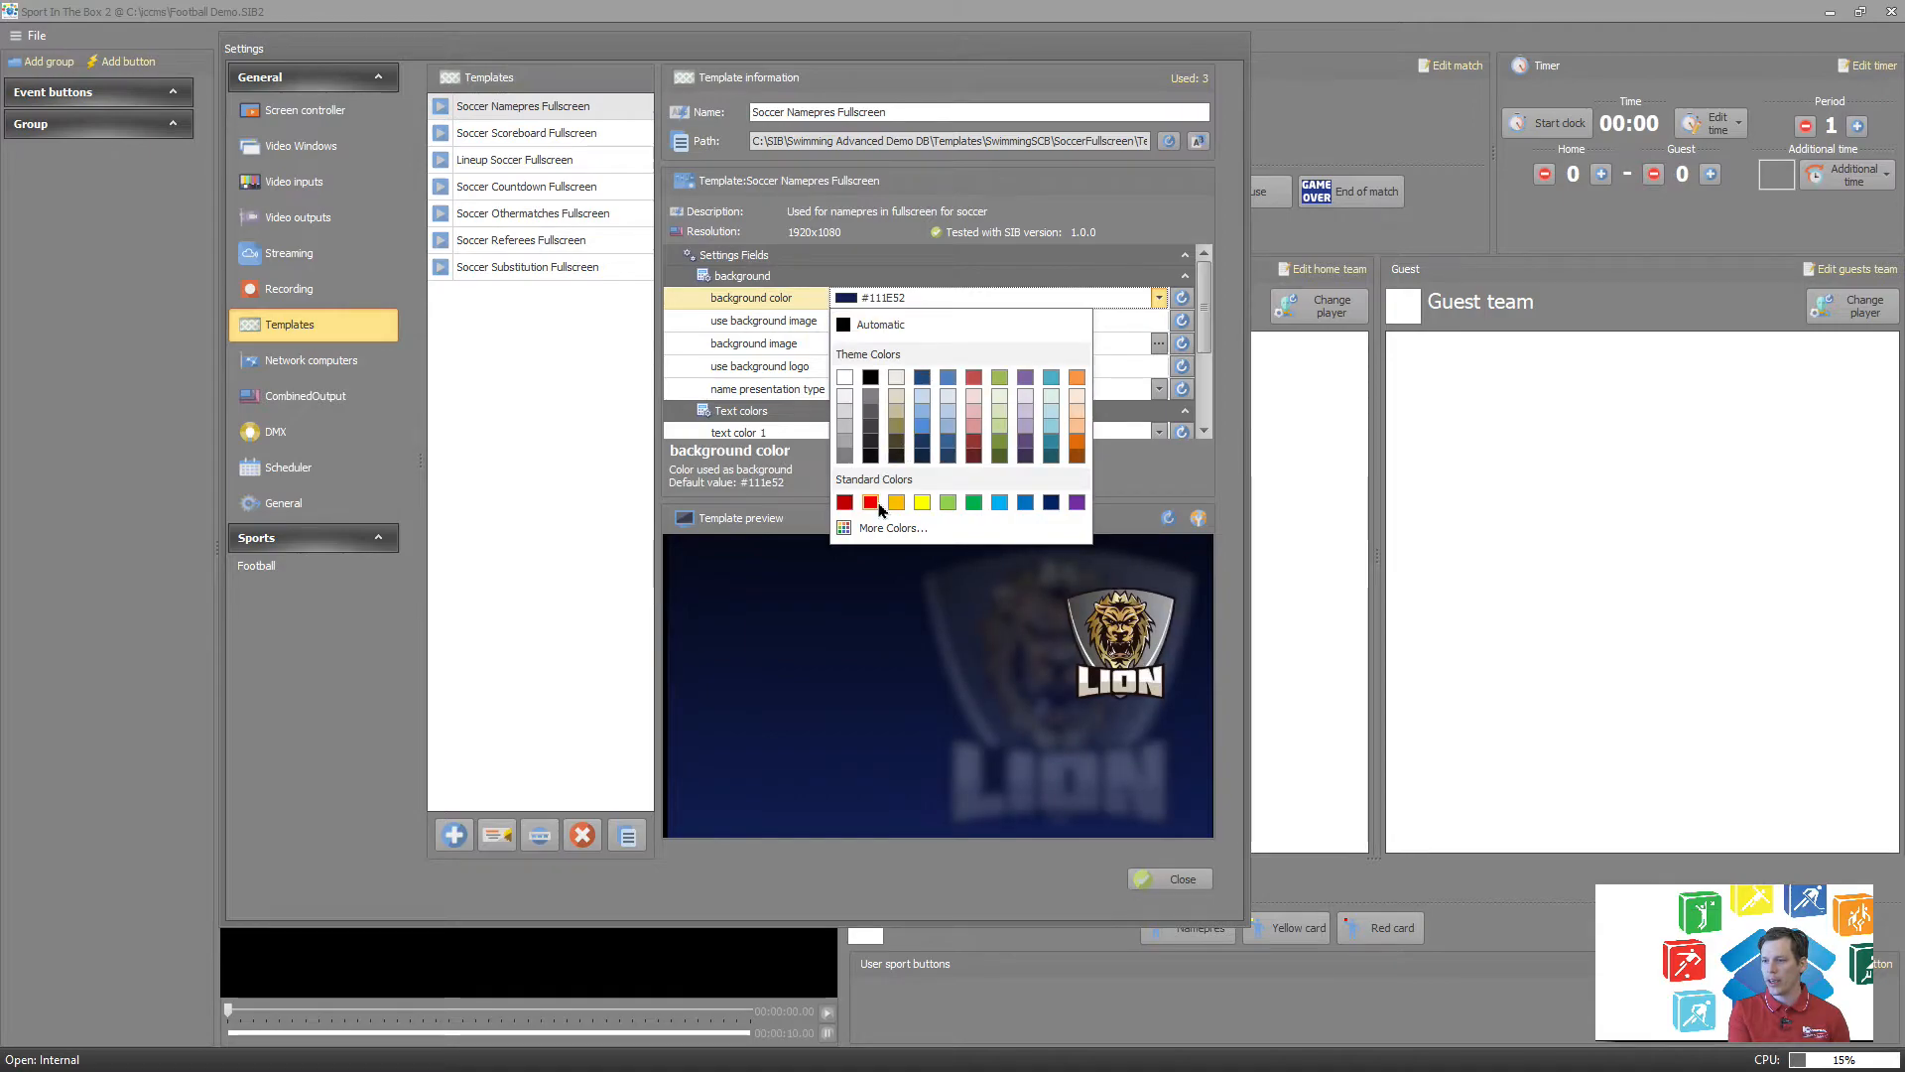
left_click(877, 504)
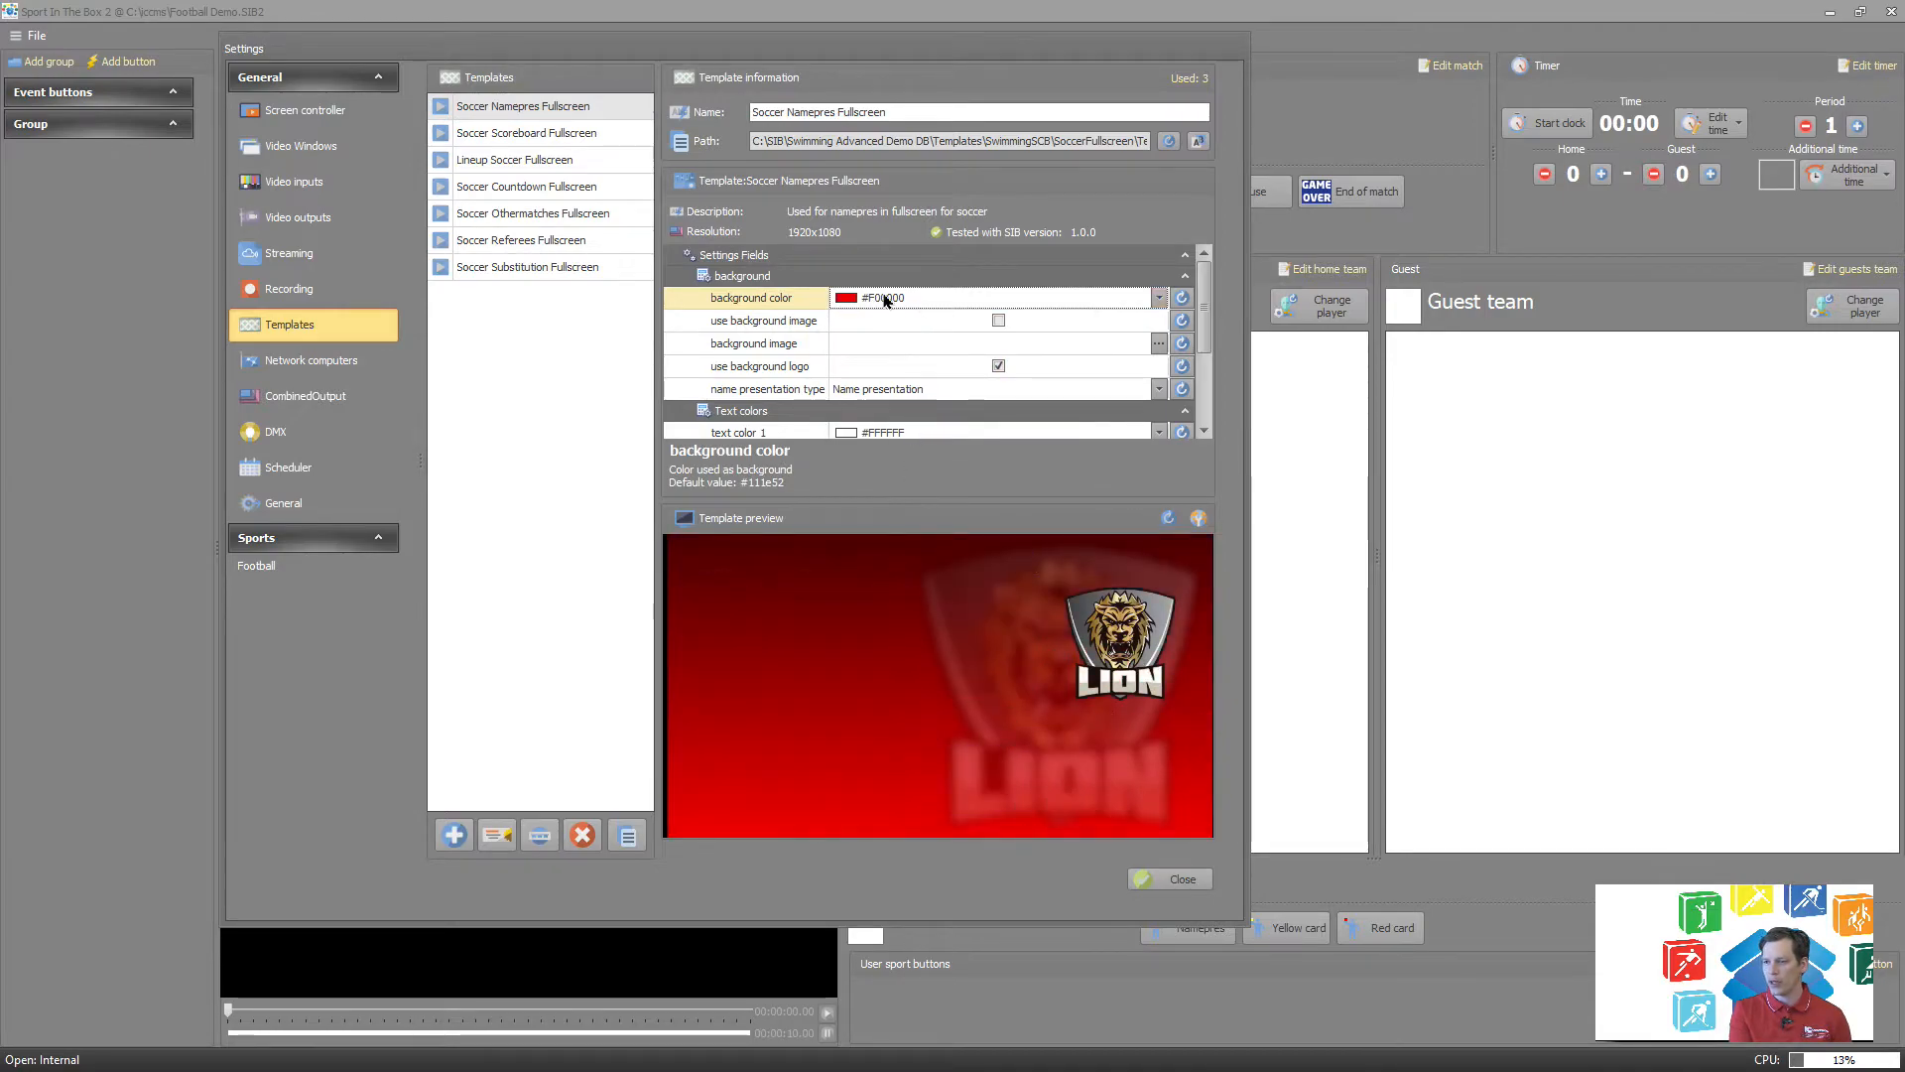
Change the name presentation template's background color to white, and reset it to its default value.
left_click(885, 299)
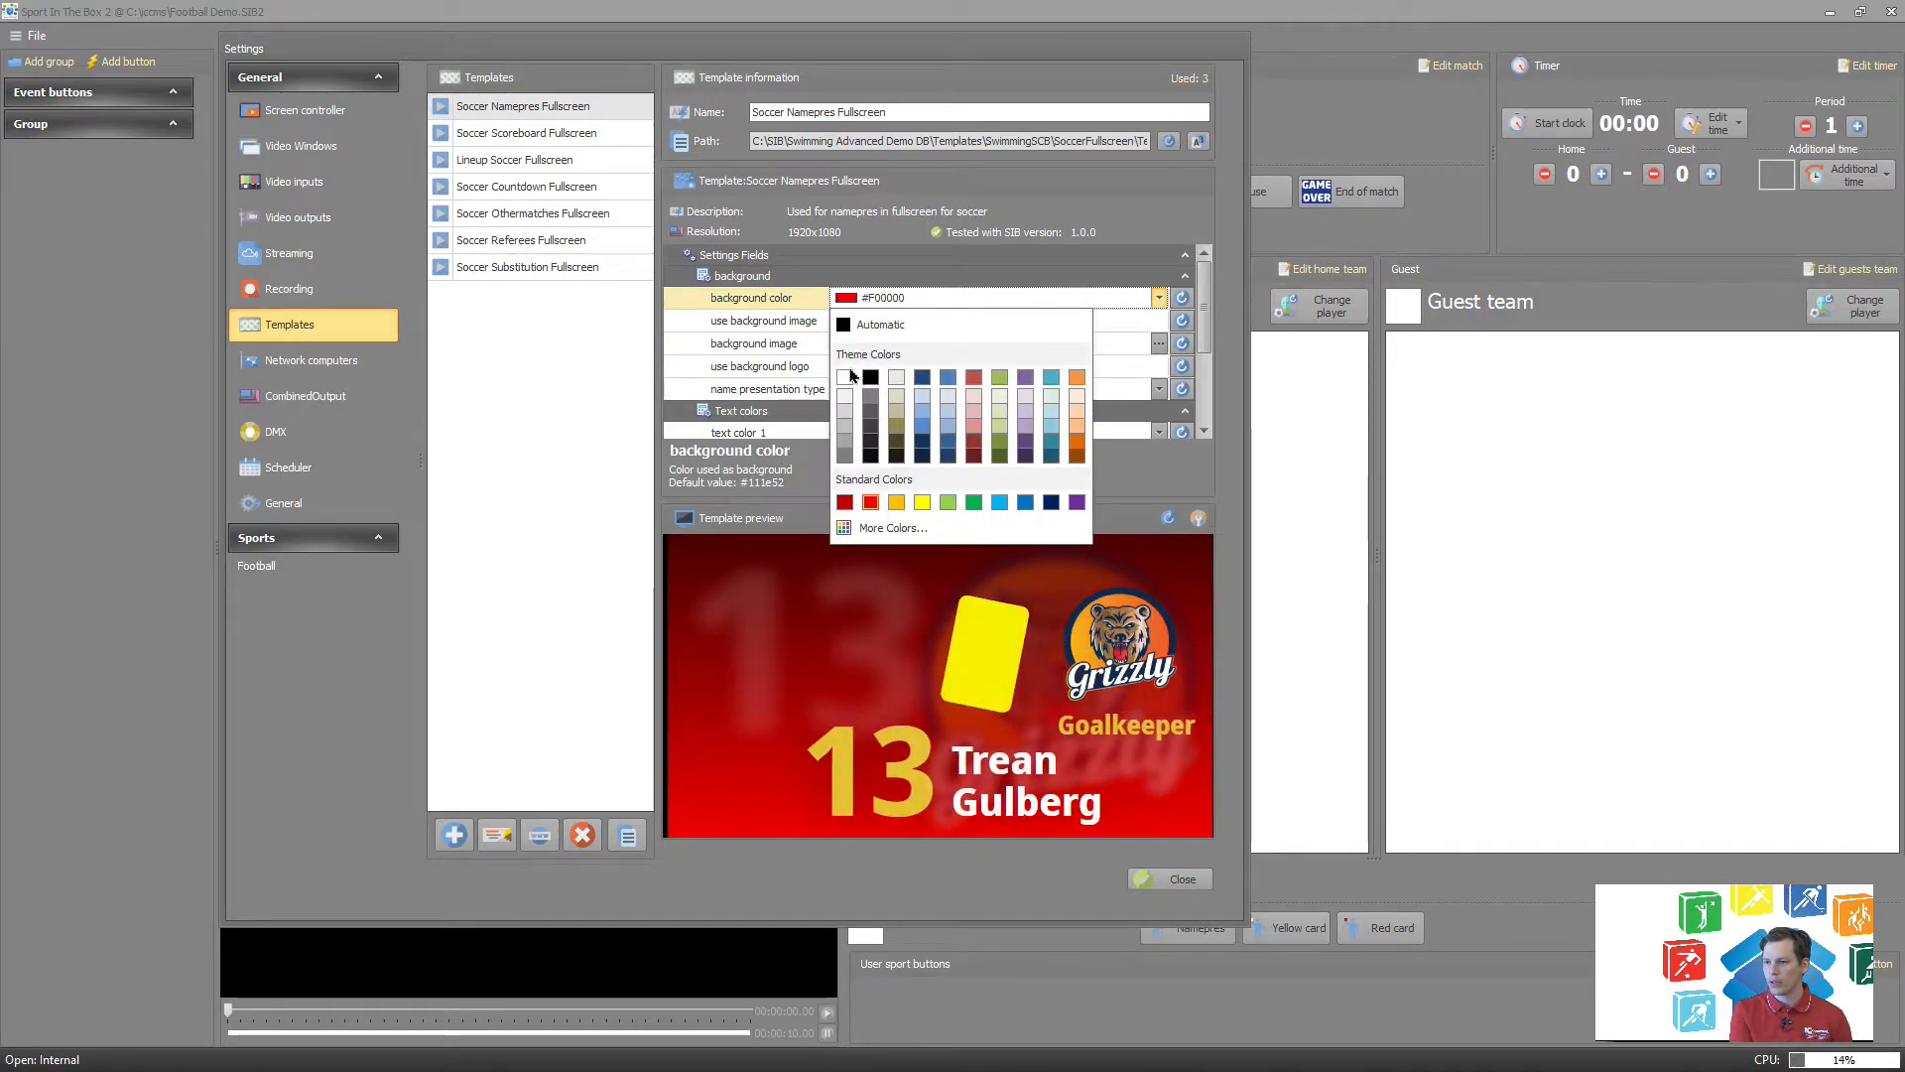
left_click(849, 378)
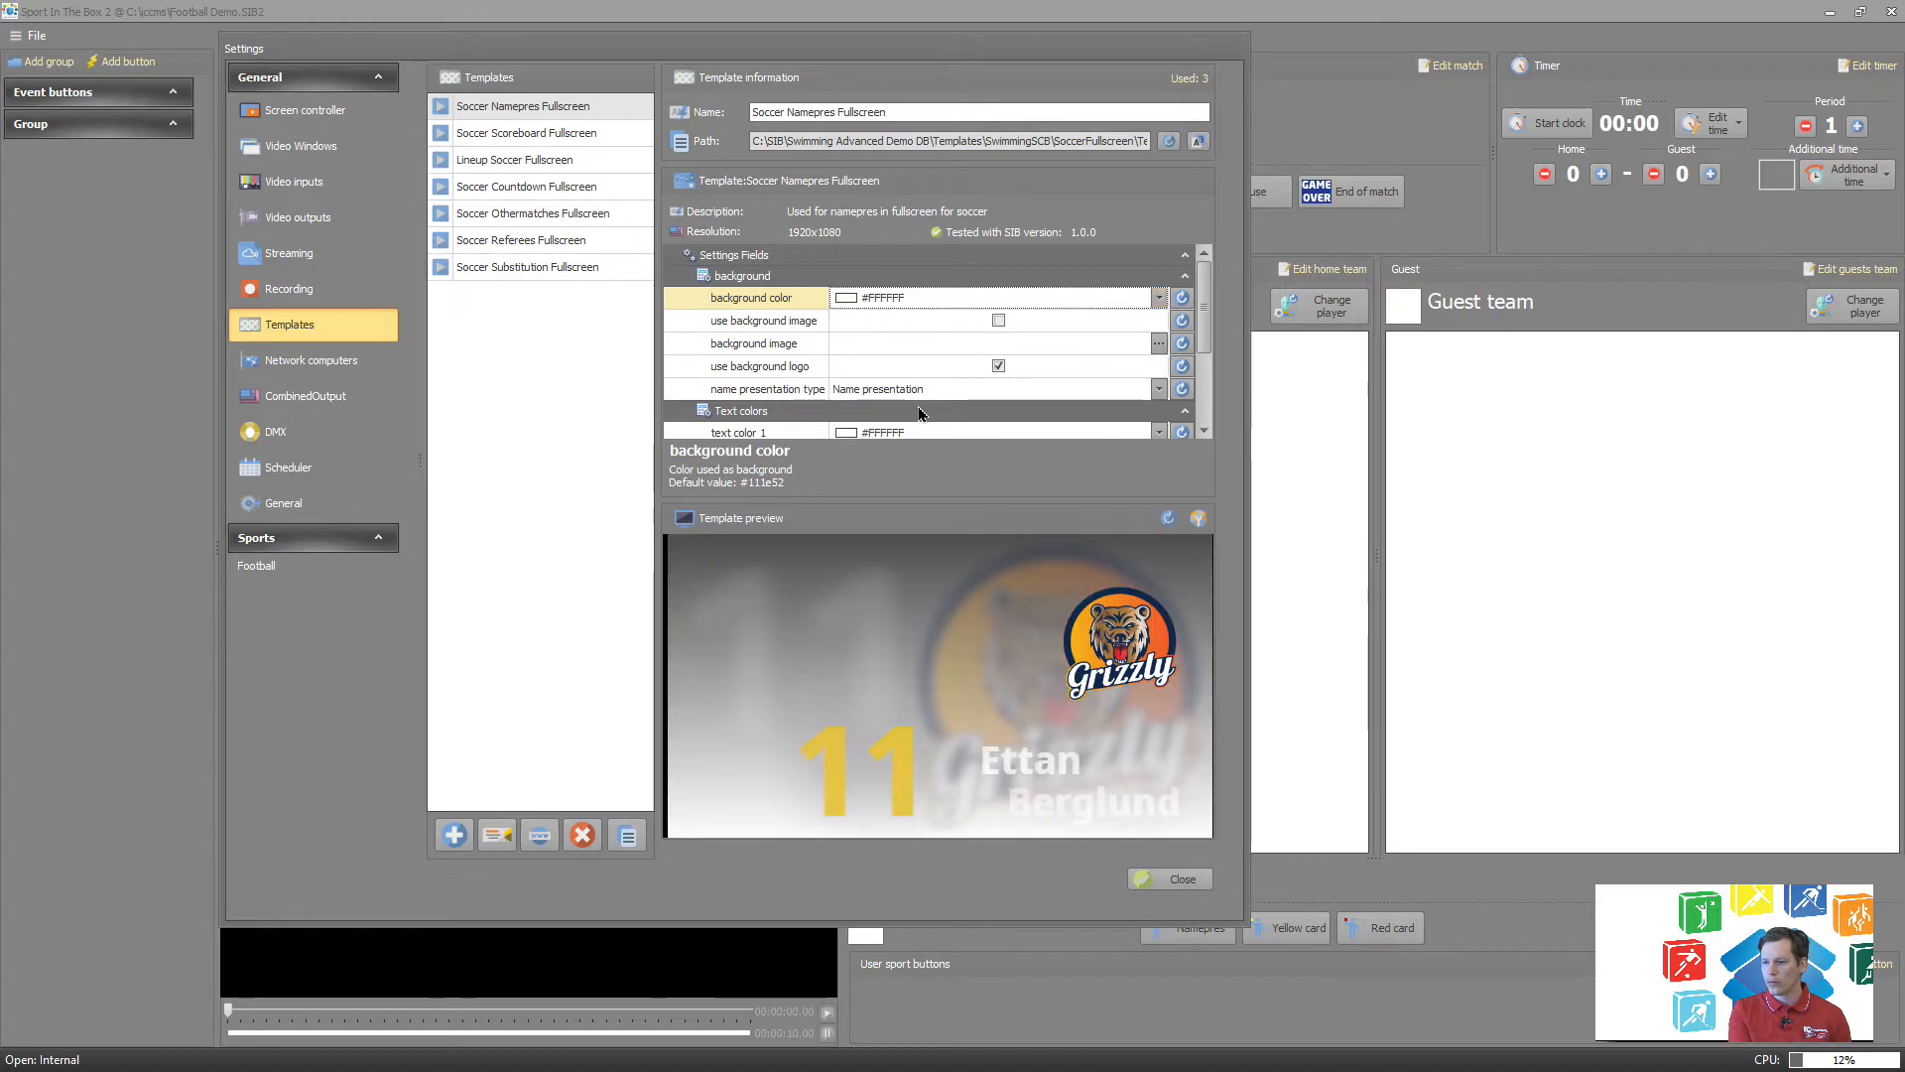
left_click(1183, 300)
left_click(686, 527)
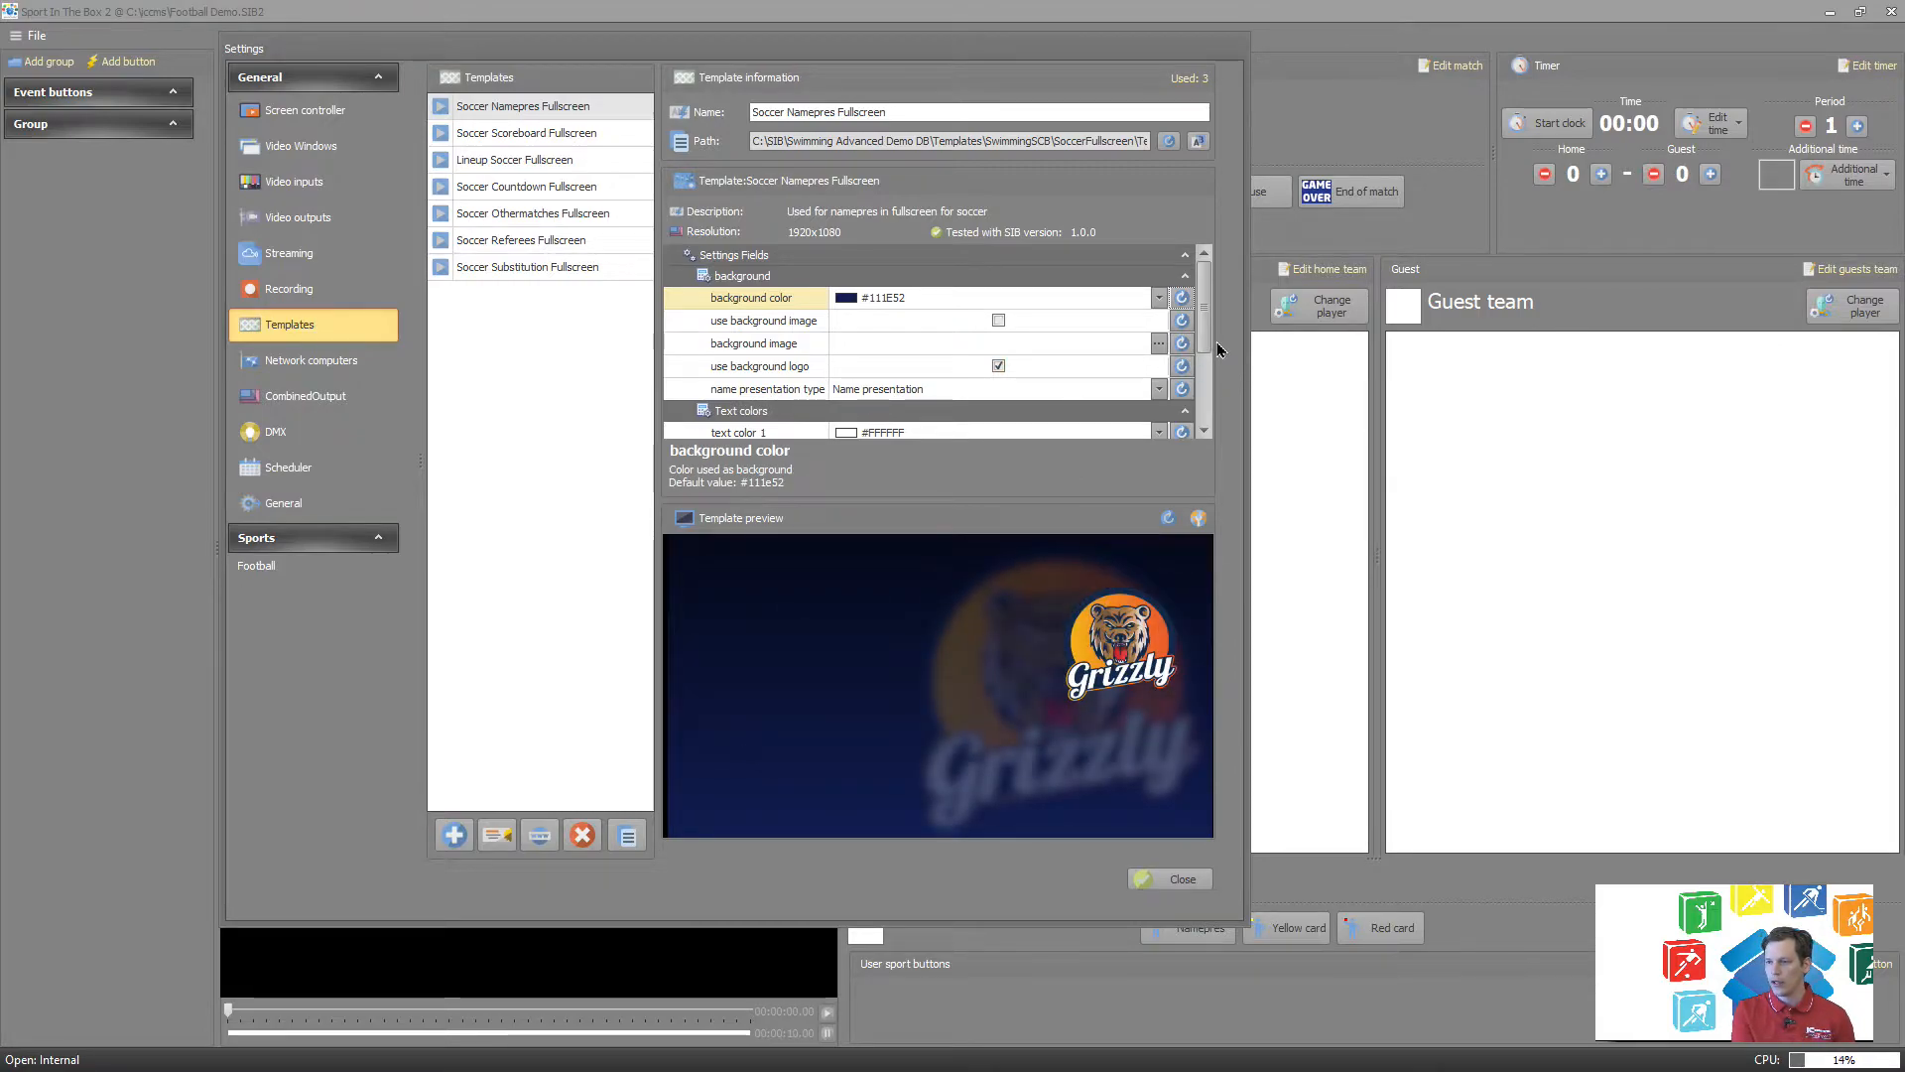
Close the program settings and add a new team under team management in the match settings.
left_click_drag(1211, 338, 1196, 395)
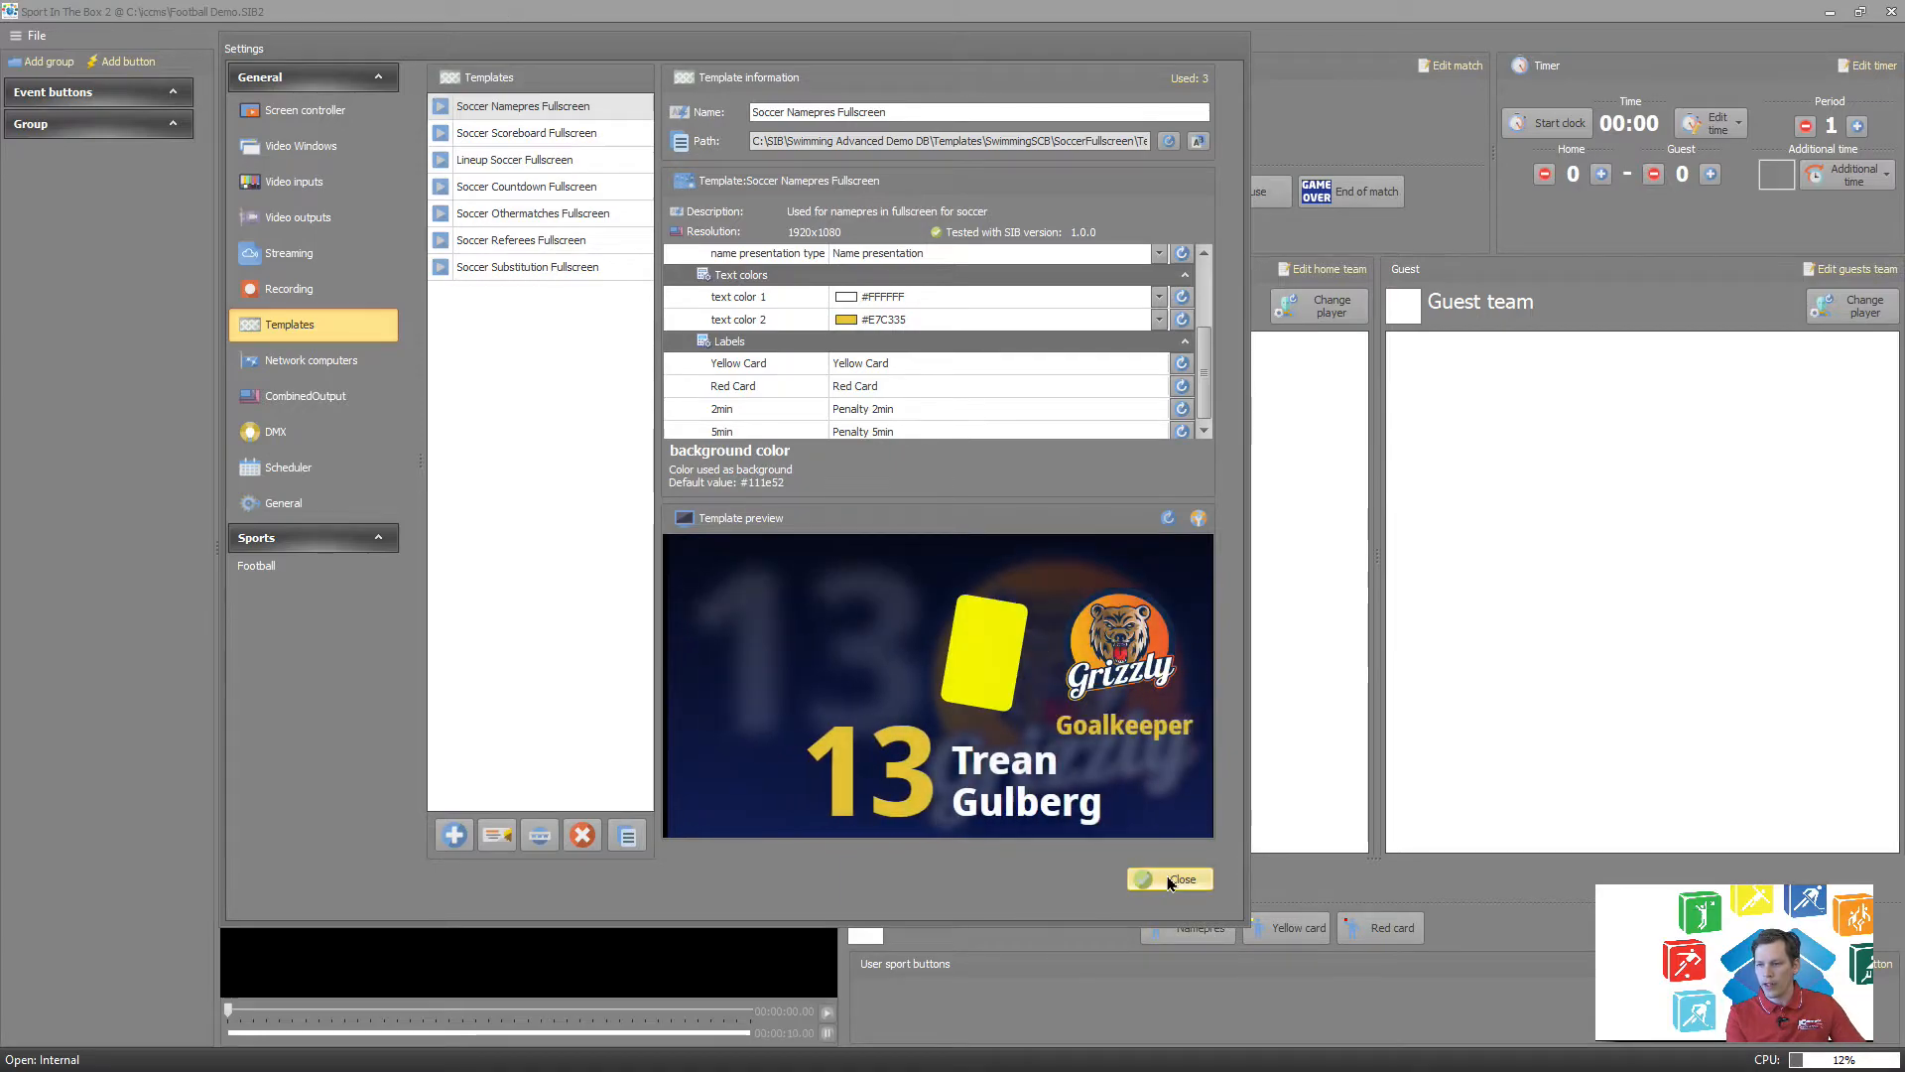
left_click(1170, 881)
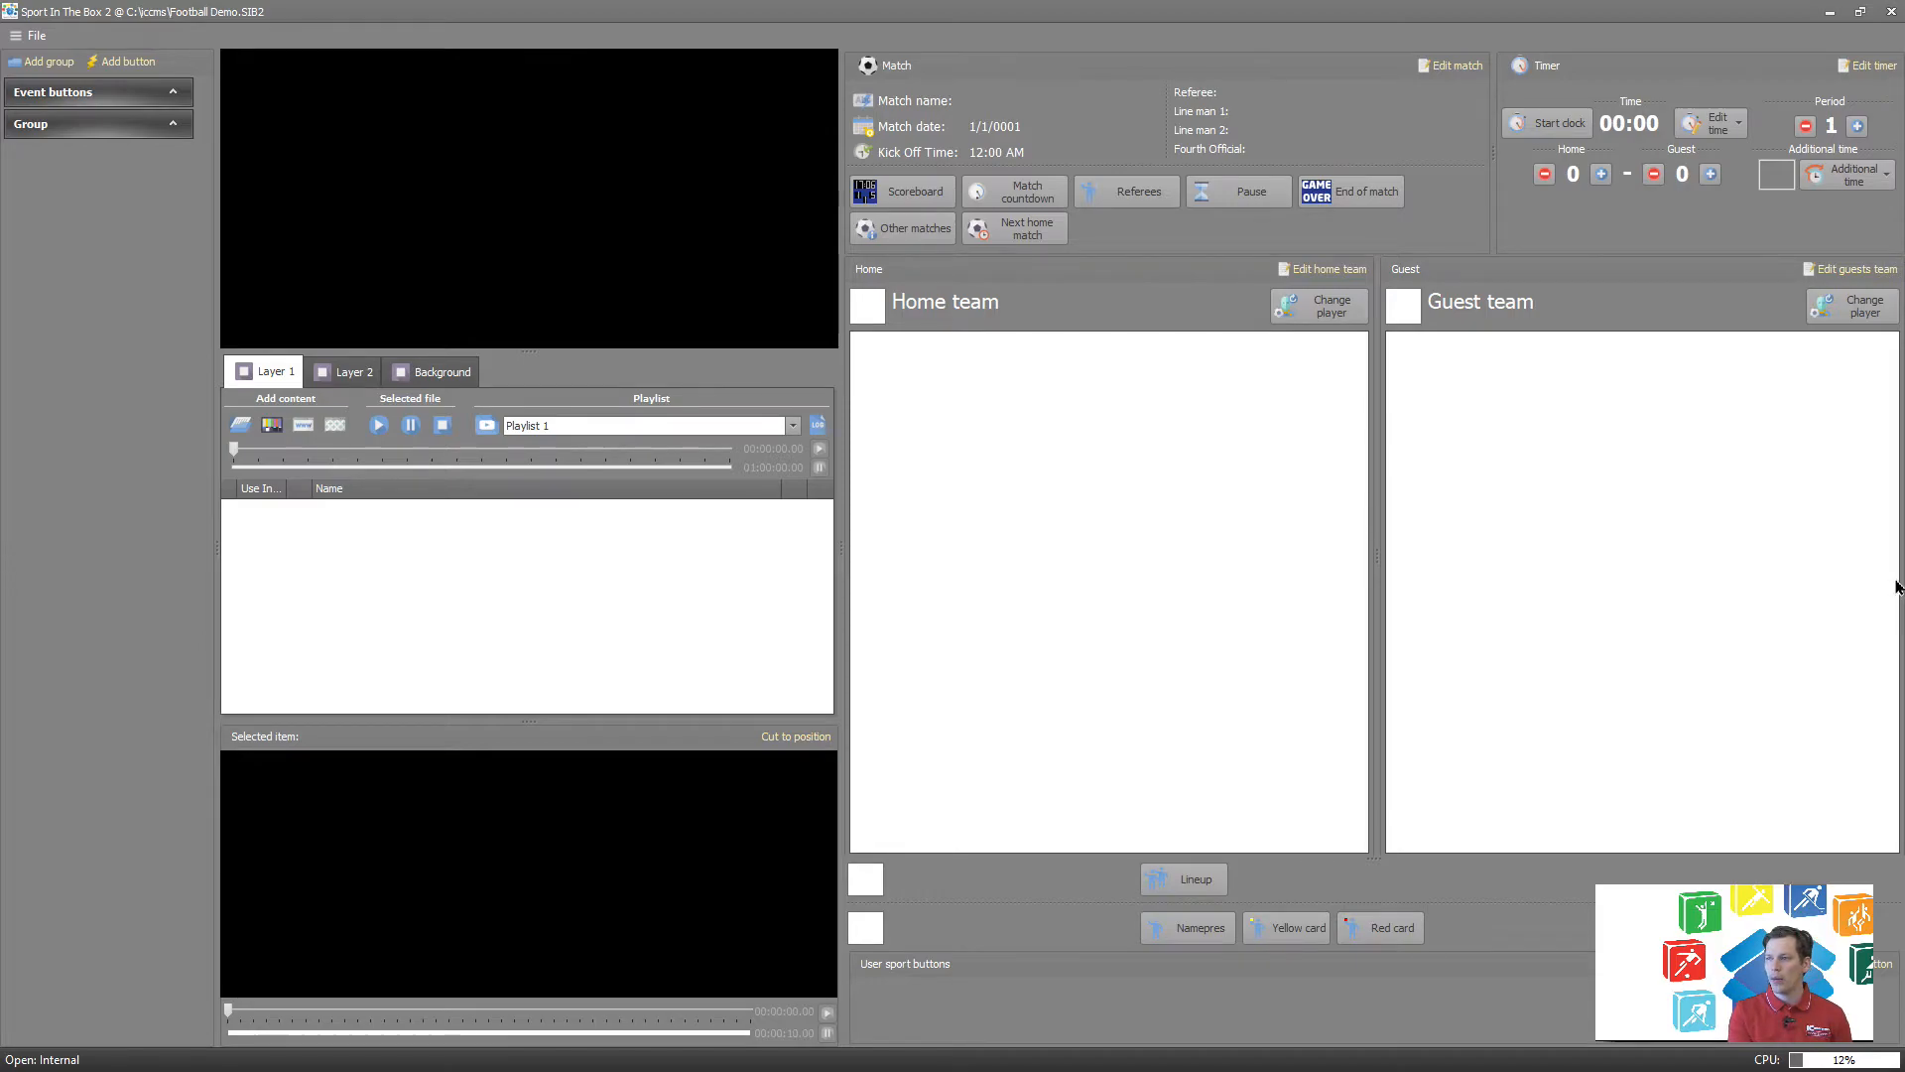
left_click(1446, 67)
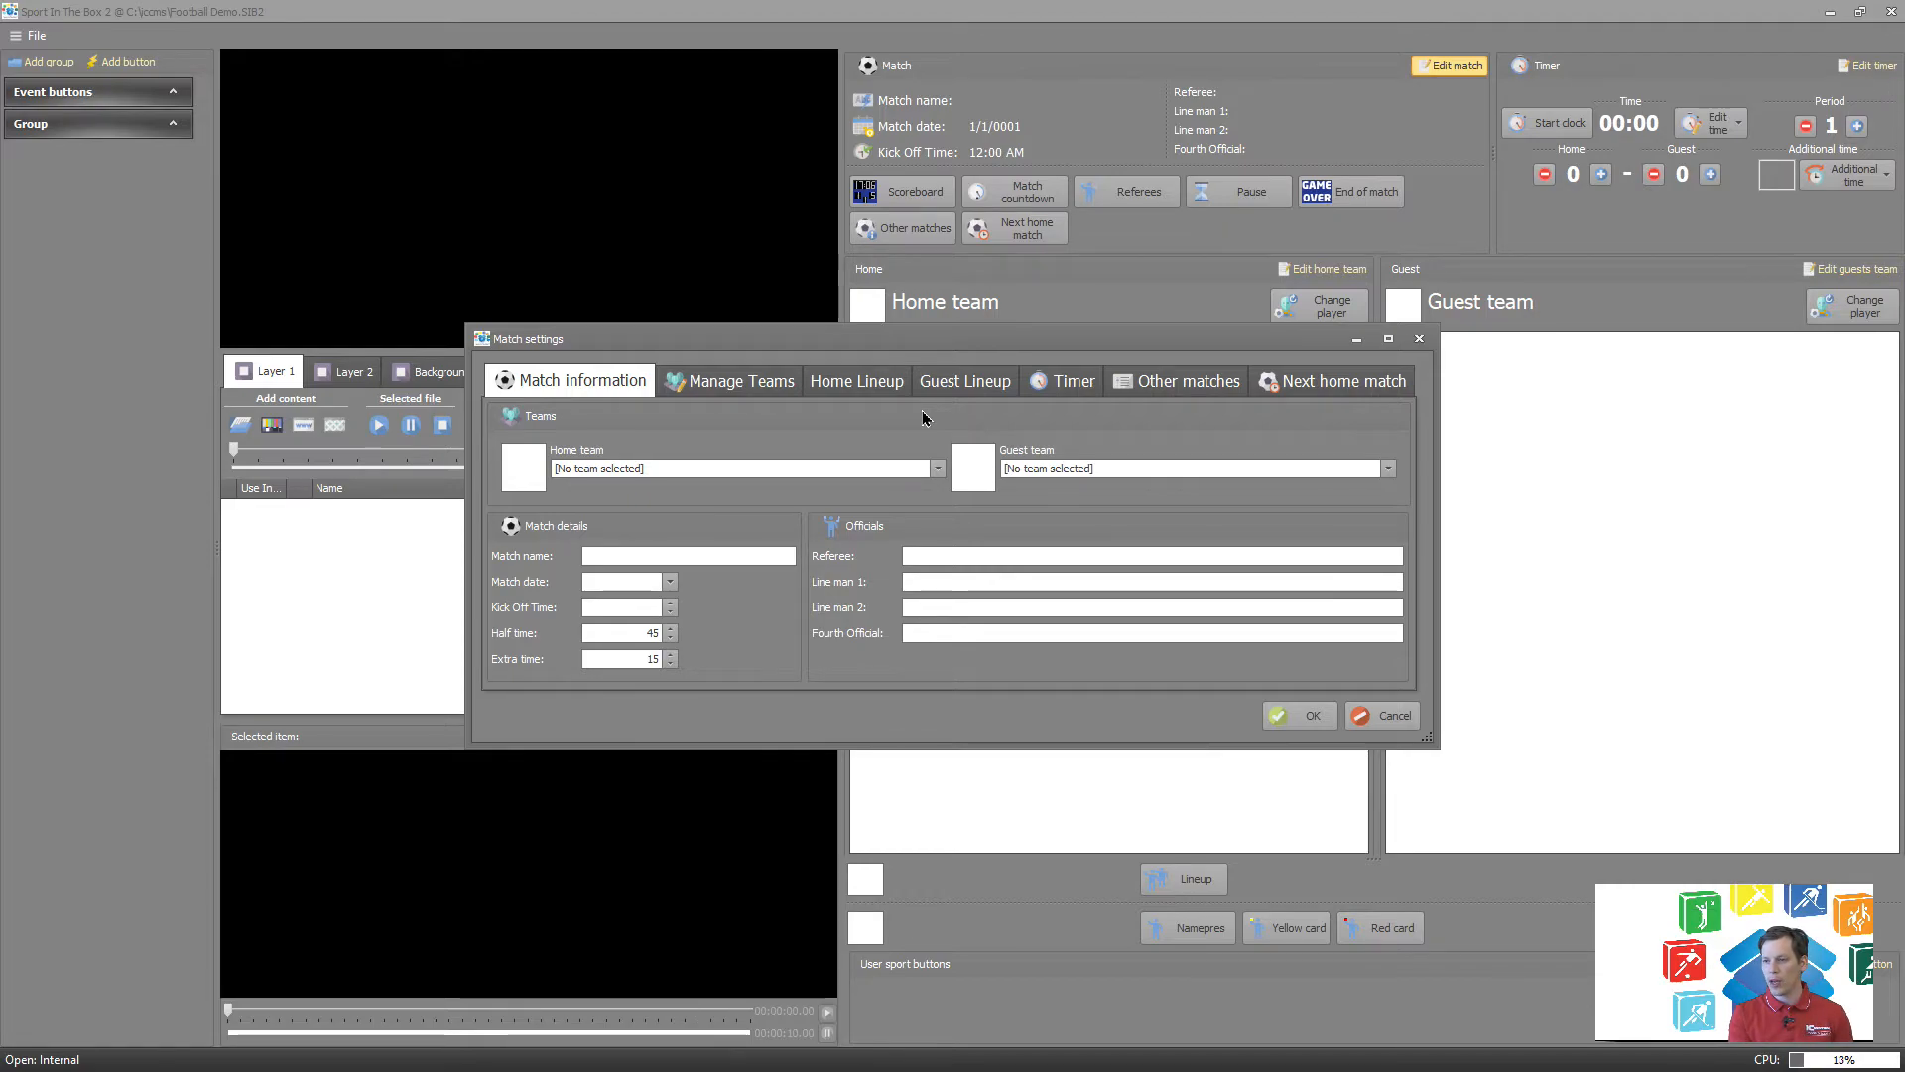
left_click(780, 391)
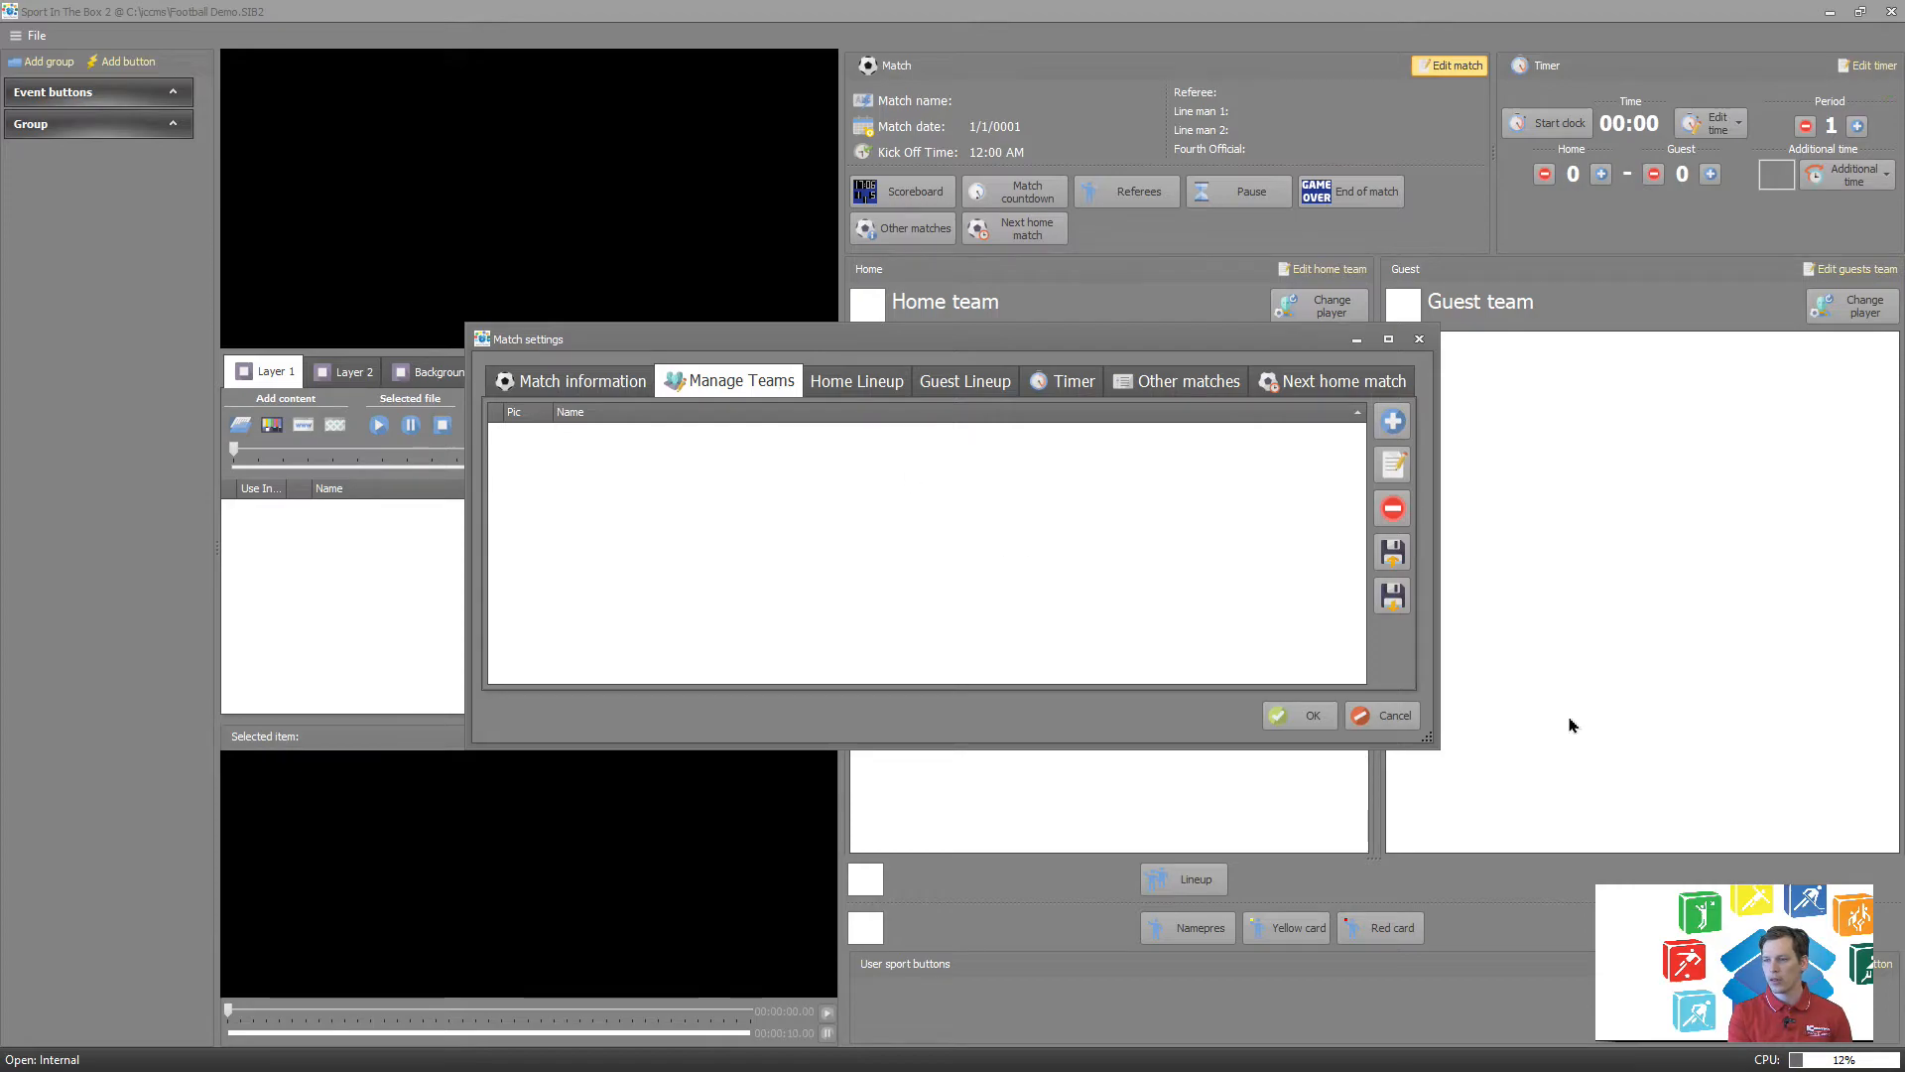
left_click(1392, 421)
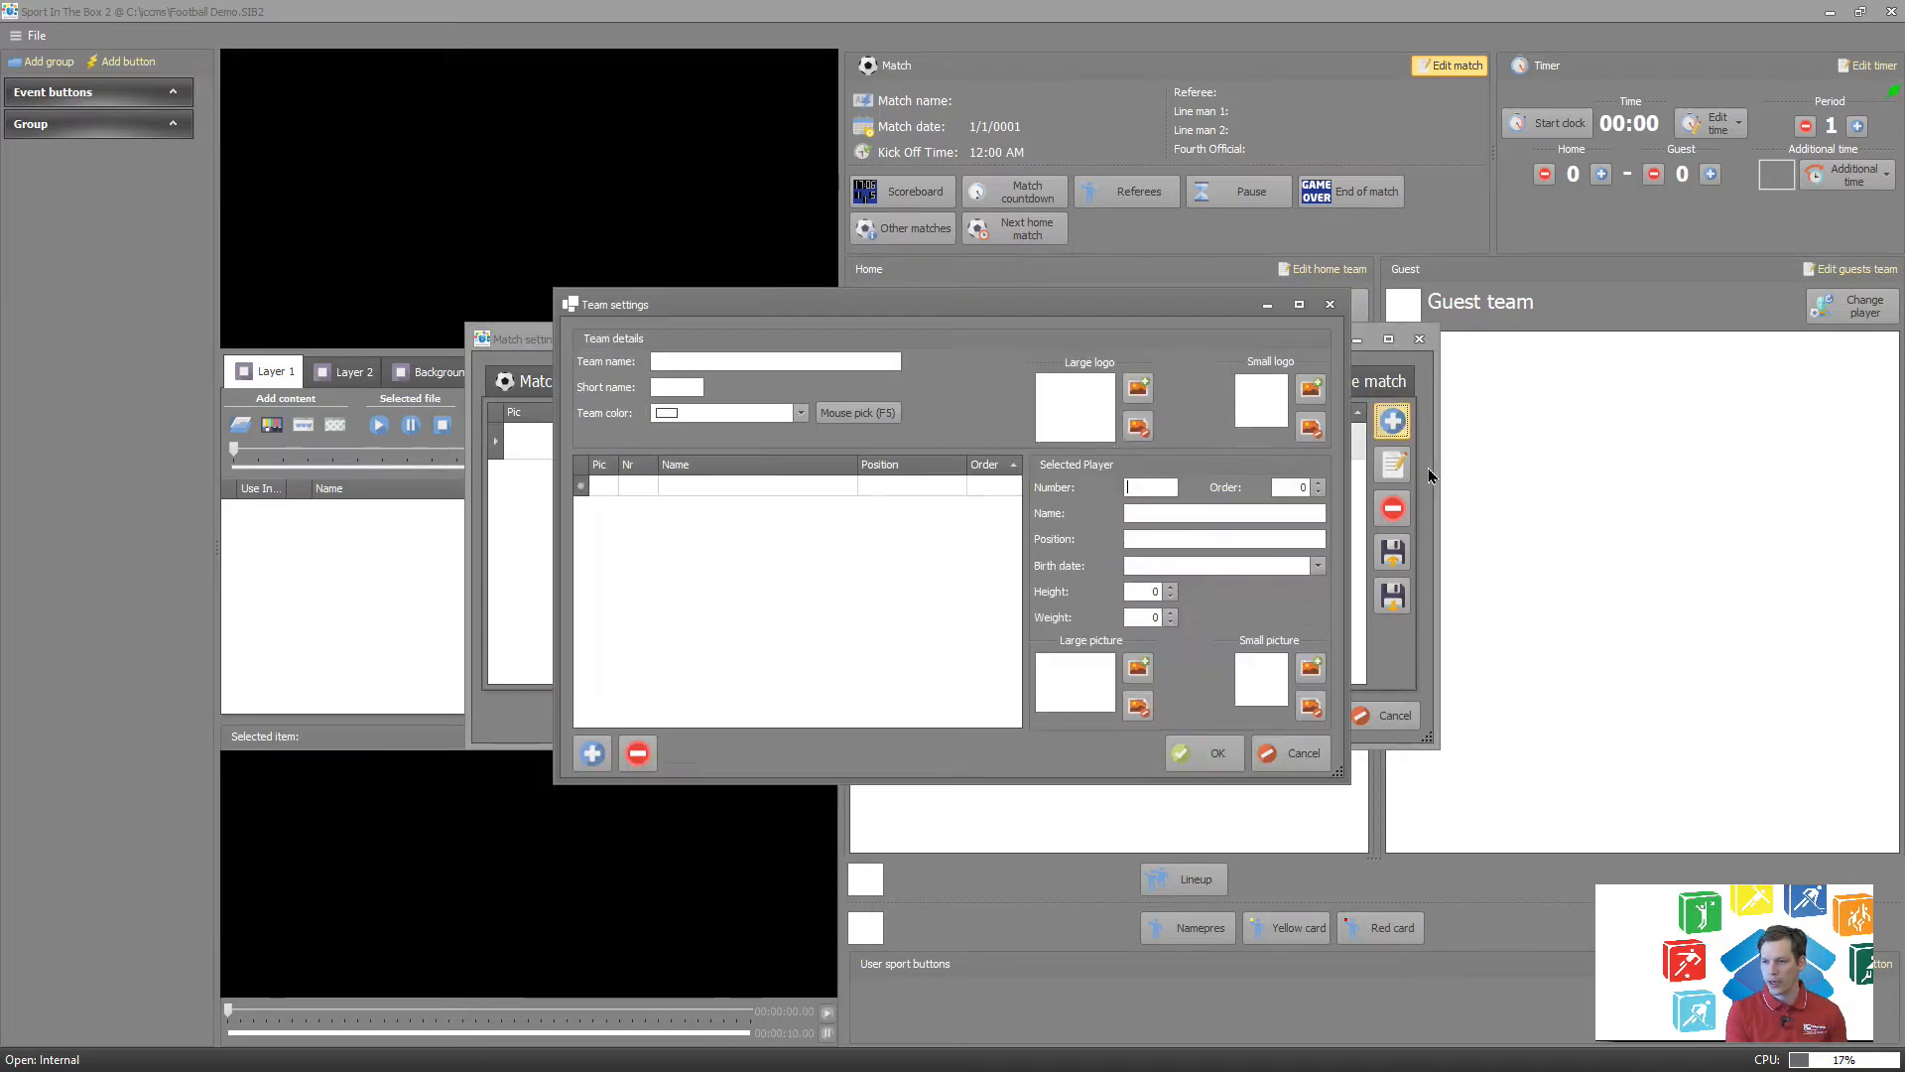
Name the new team Brynäs and give it the short name BRY.
left_click(705, 363)
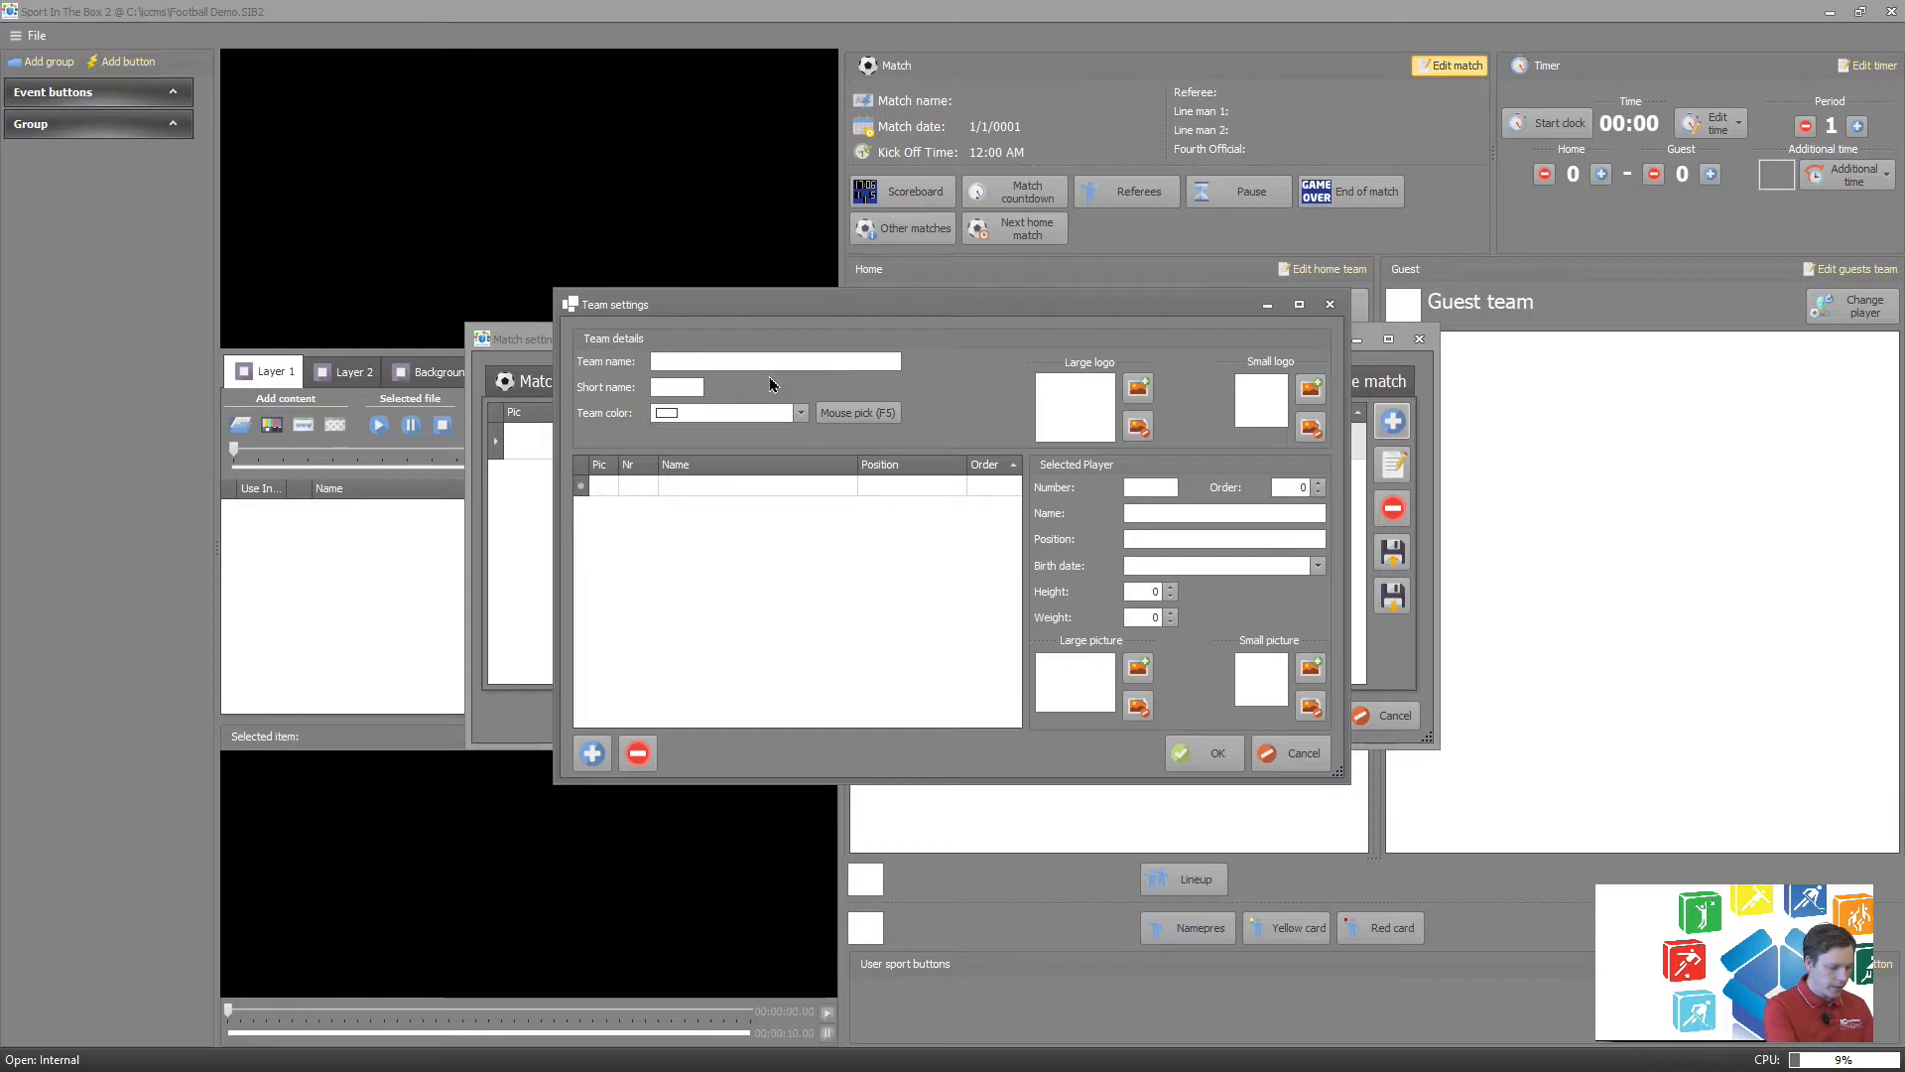
type("Brynäs")
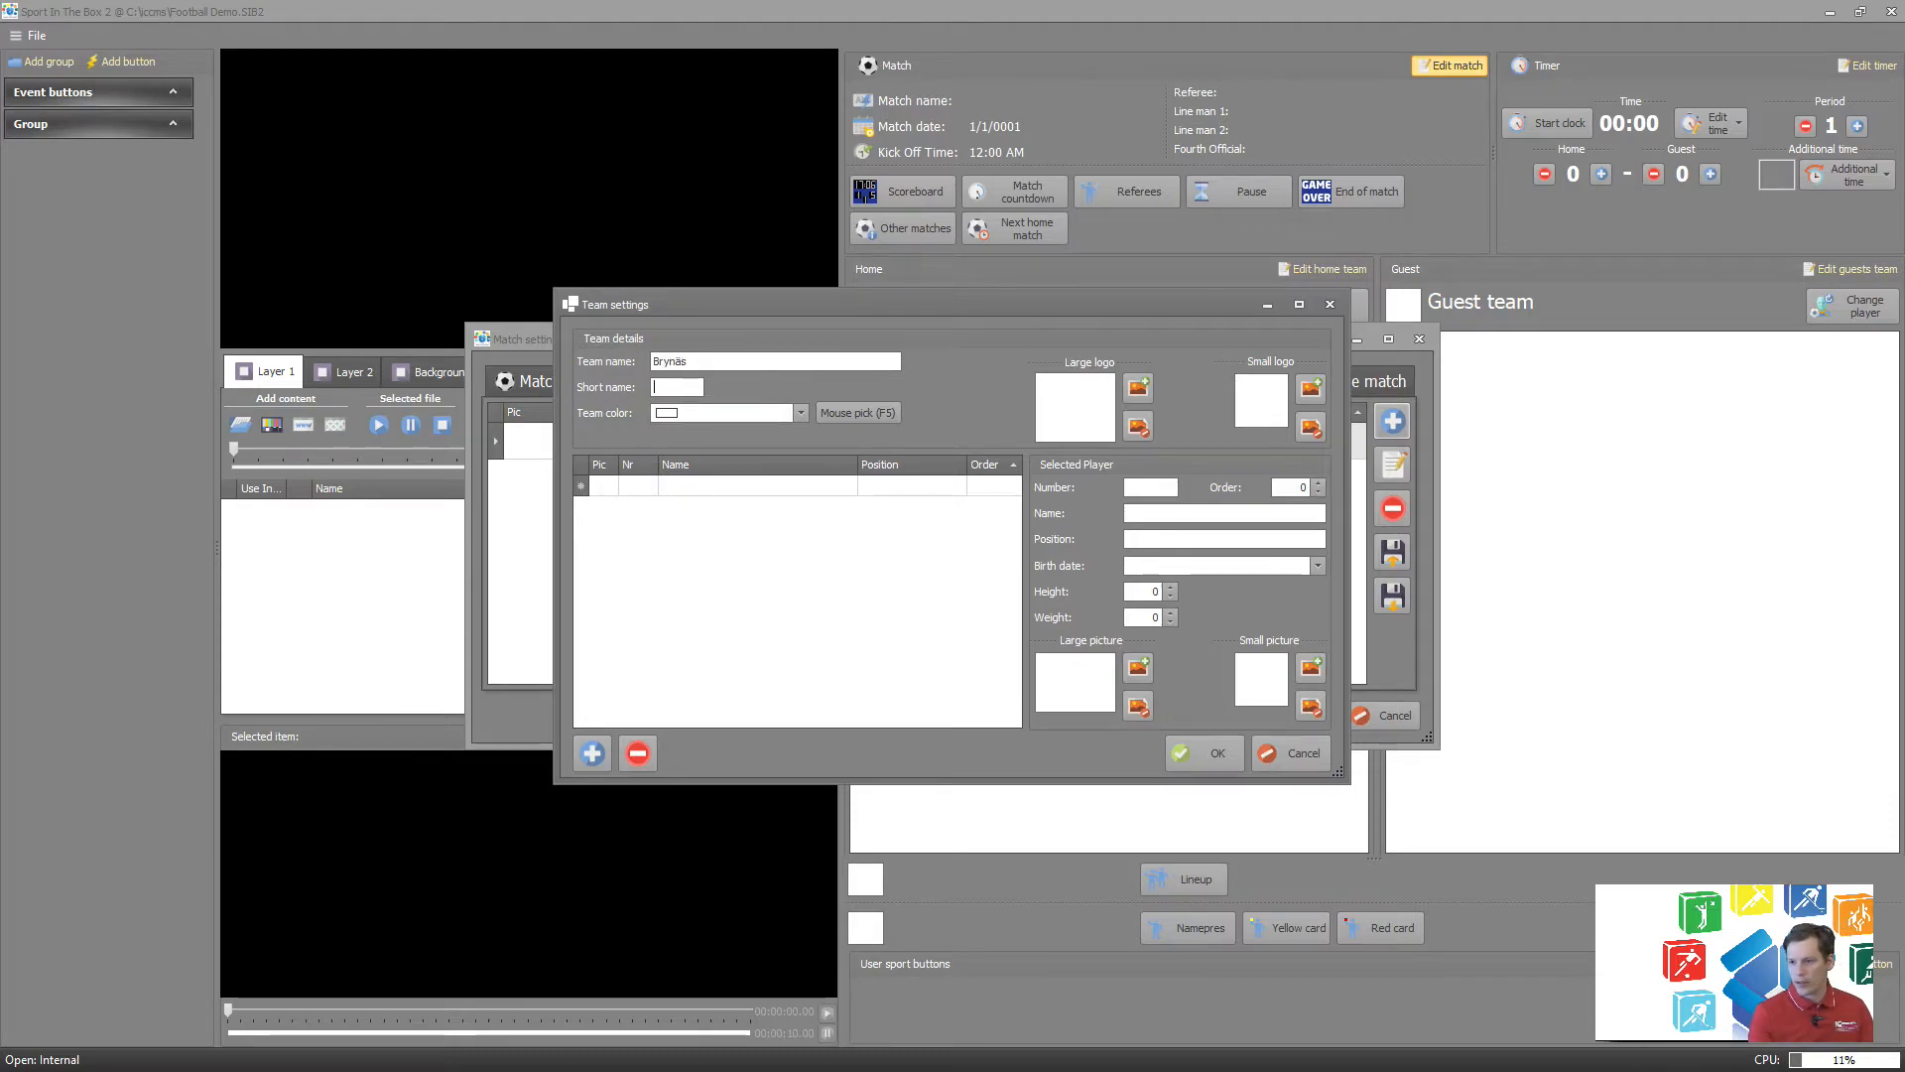
key("Tab")
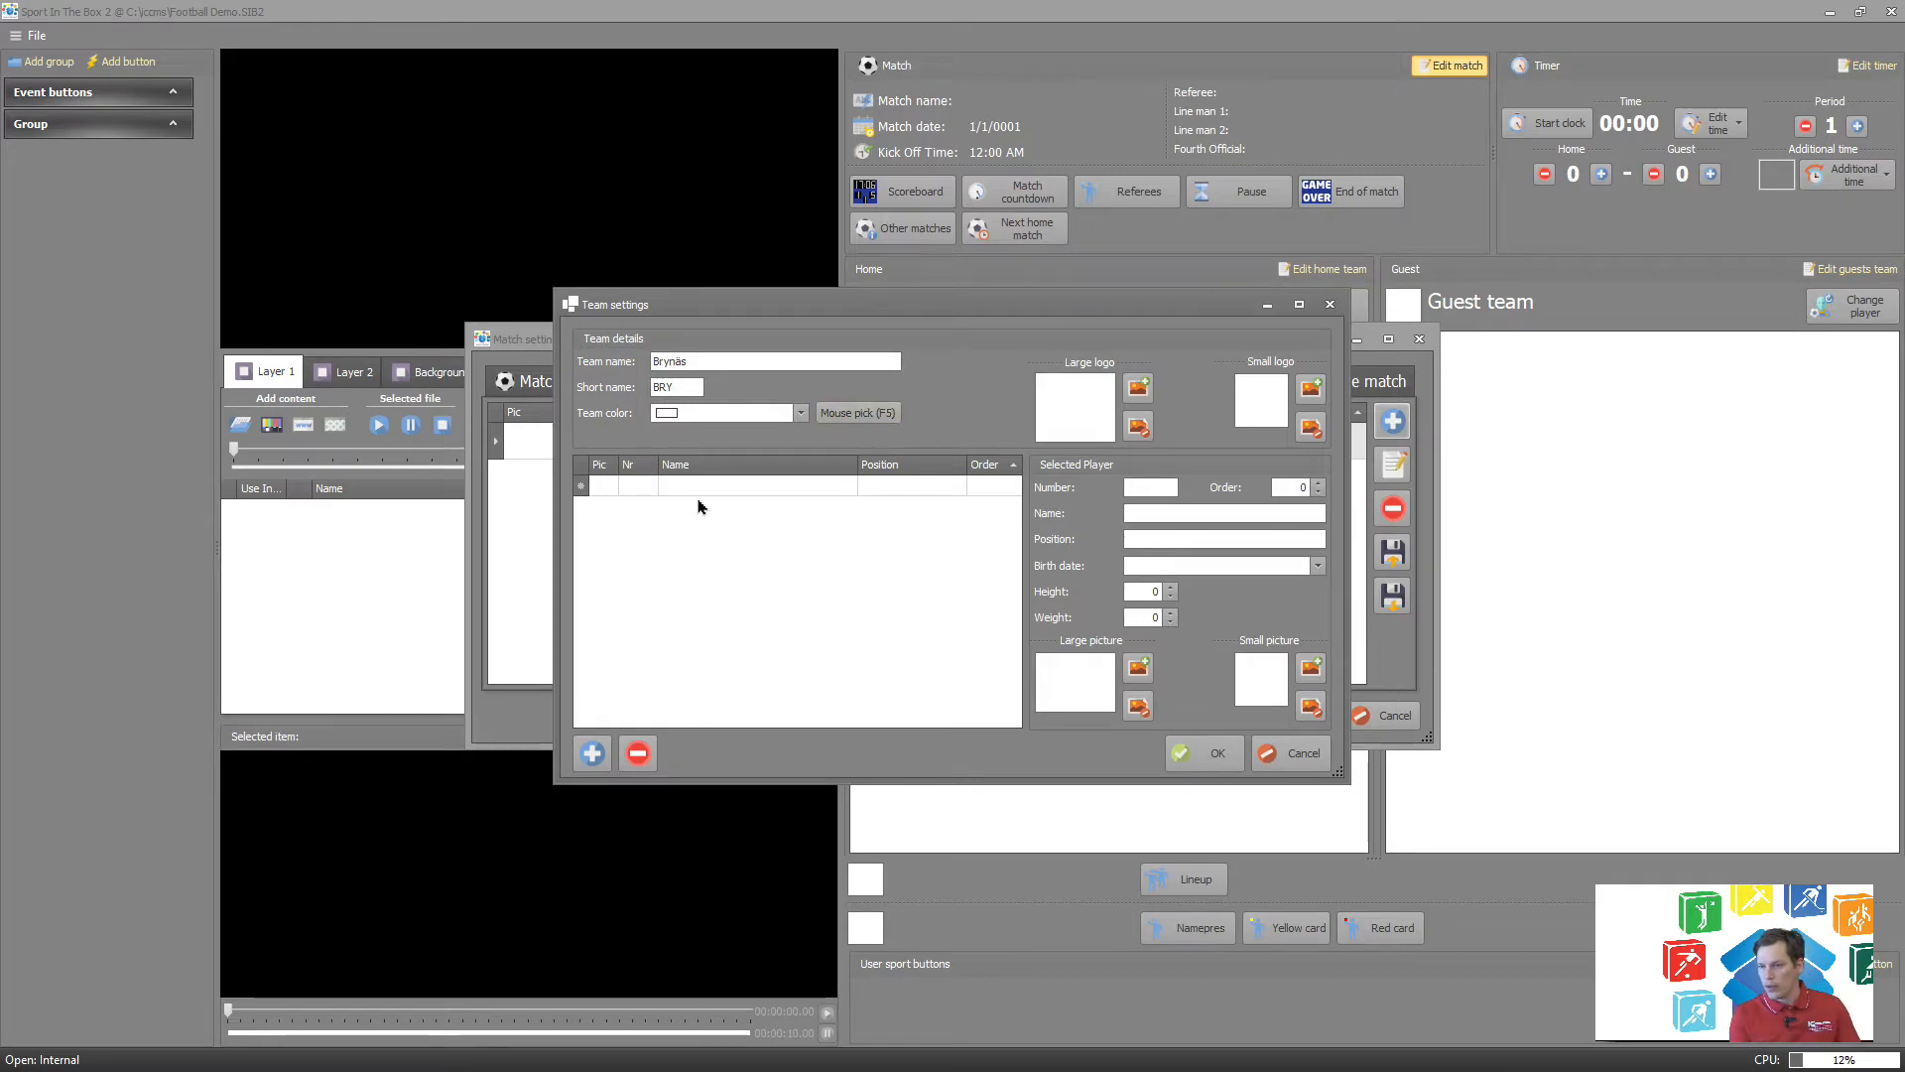
Load Brynäs-IF-Logo from C:\iccms\teams\Brynäs as the team's large logo.
left_click(1138, 387)
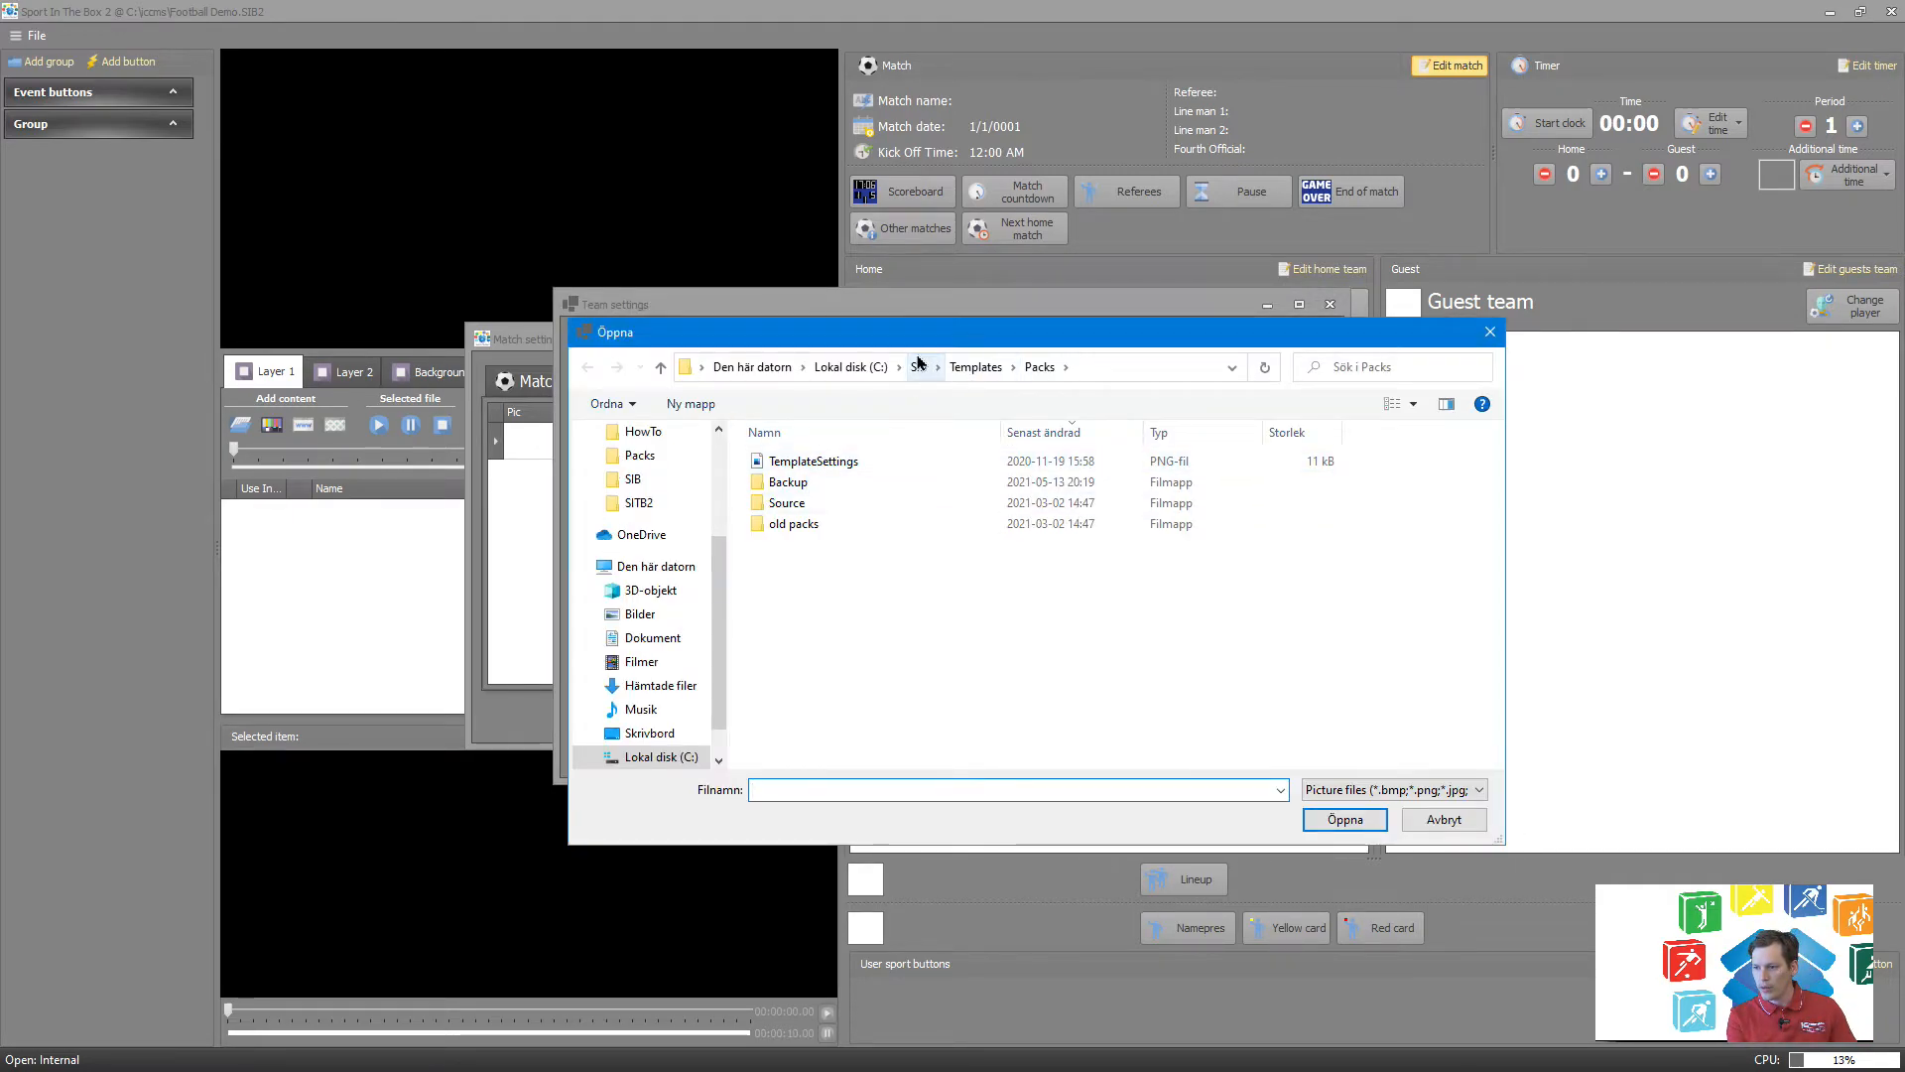
left_click(875, 367)
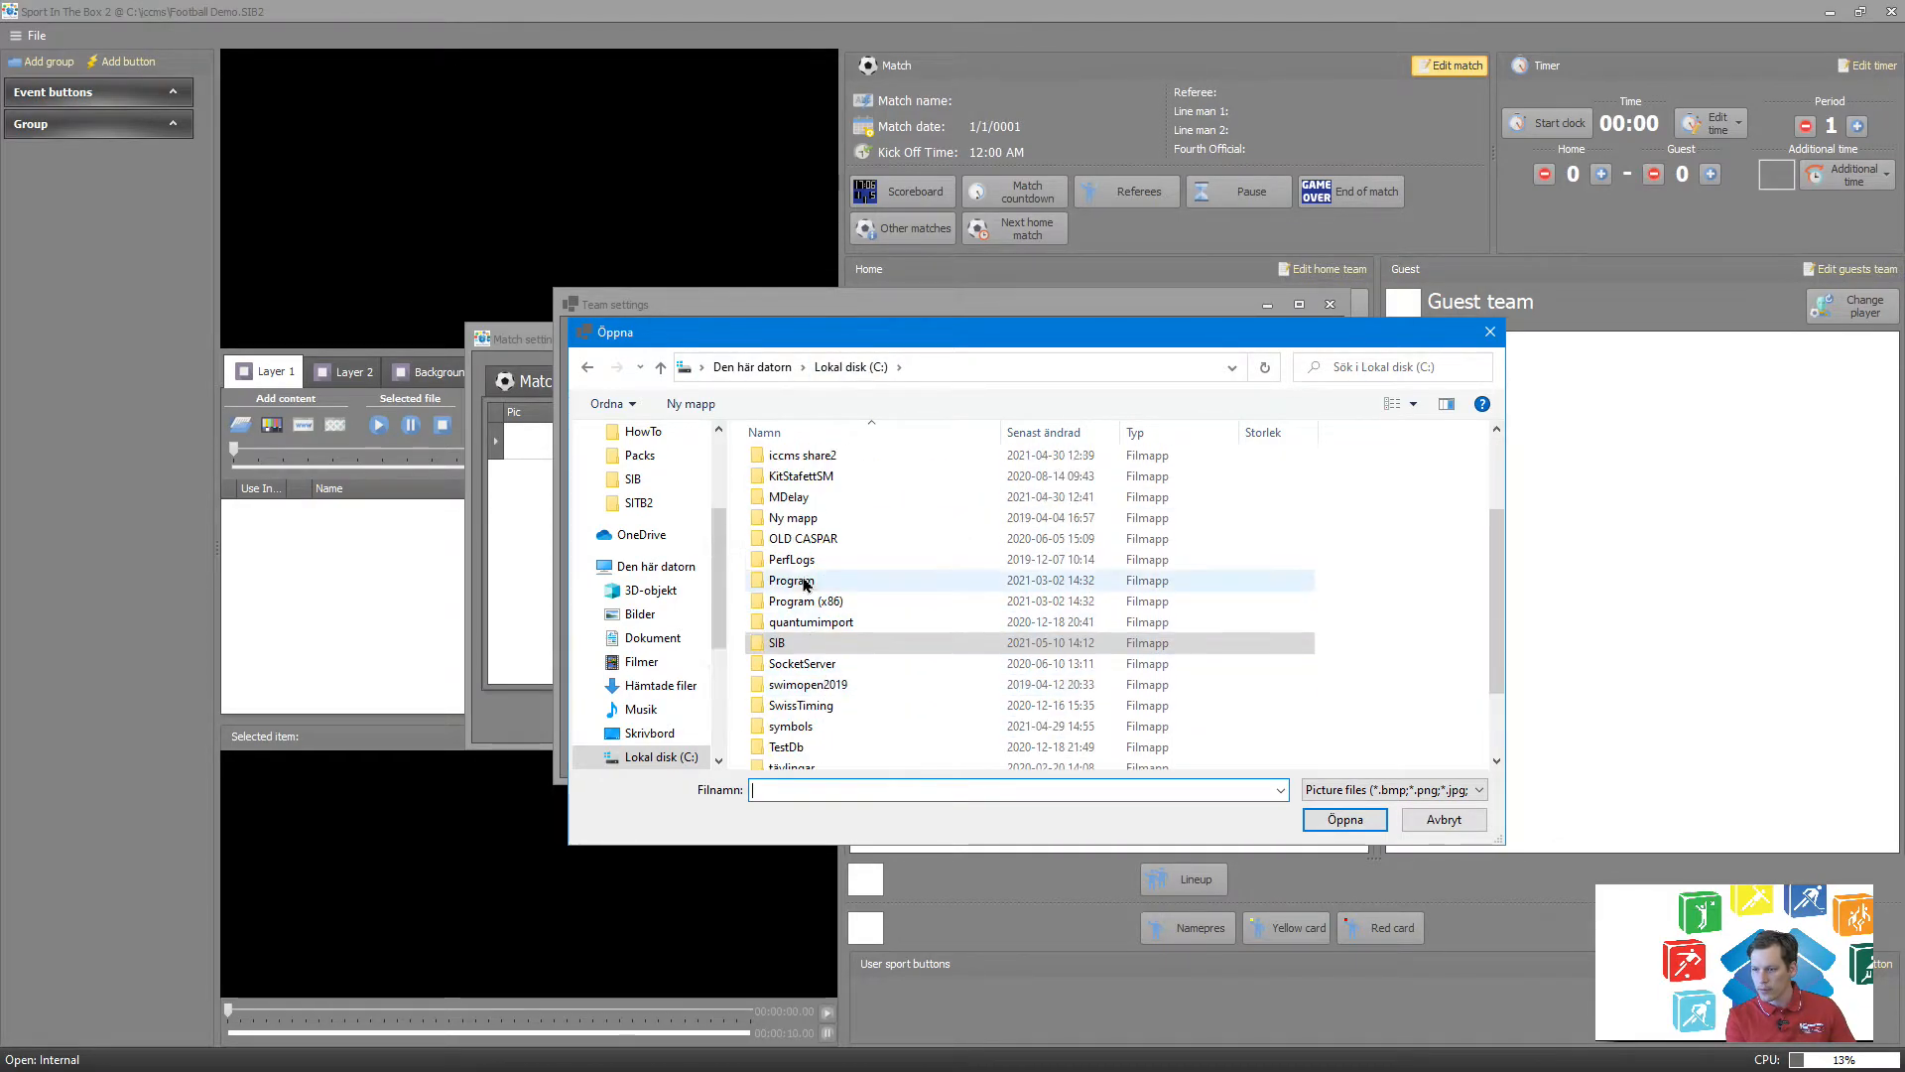
scroll(804, 580, "down", 2)
scroll(803, 580, "up", 3)
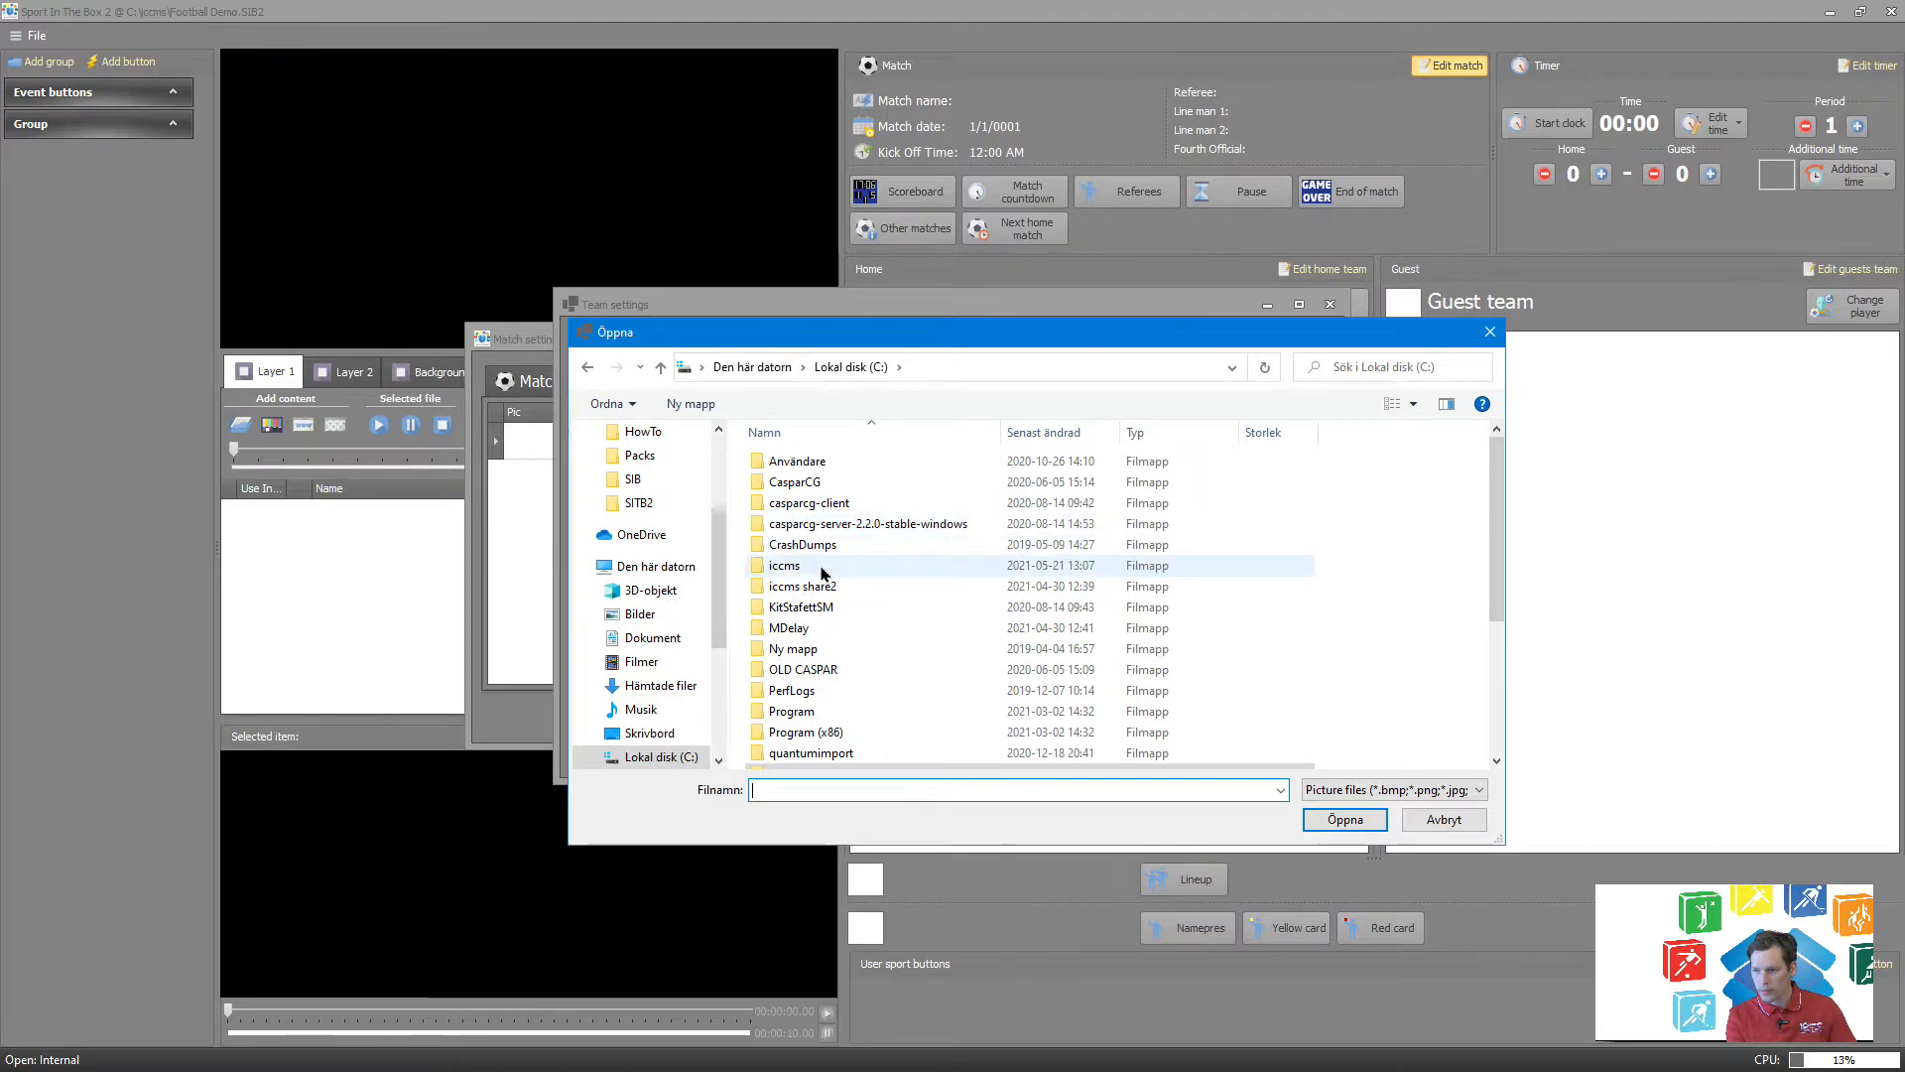
double_click(819, 570)
scroll(820, 585, "down", 5)
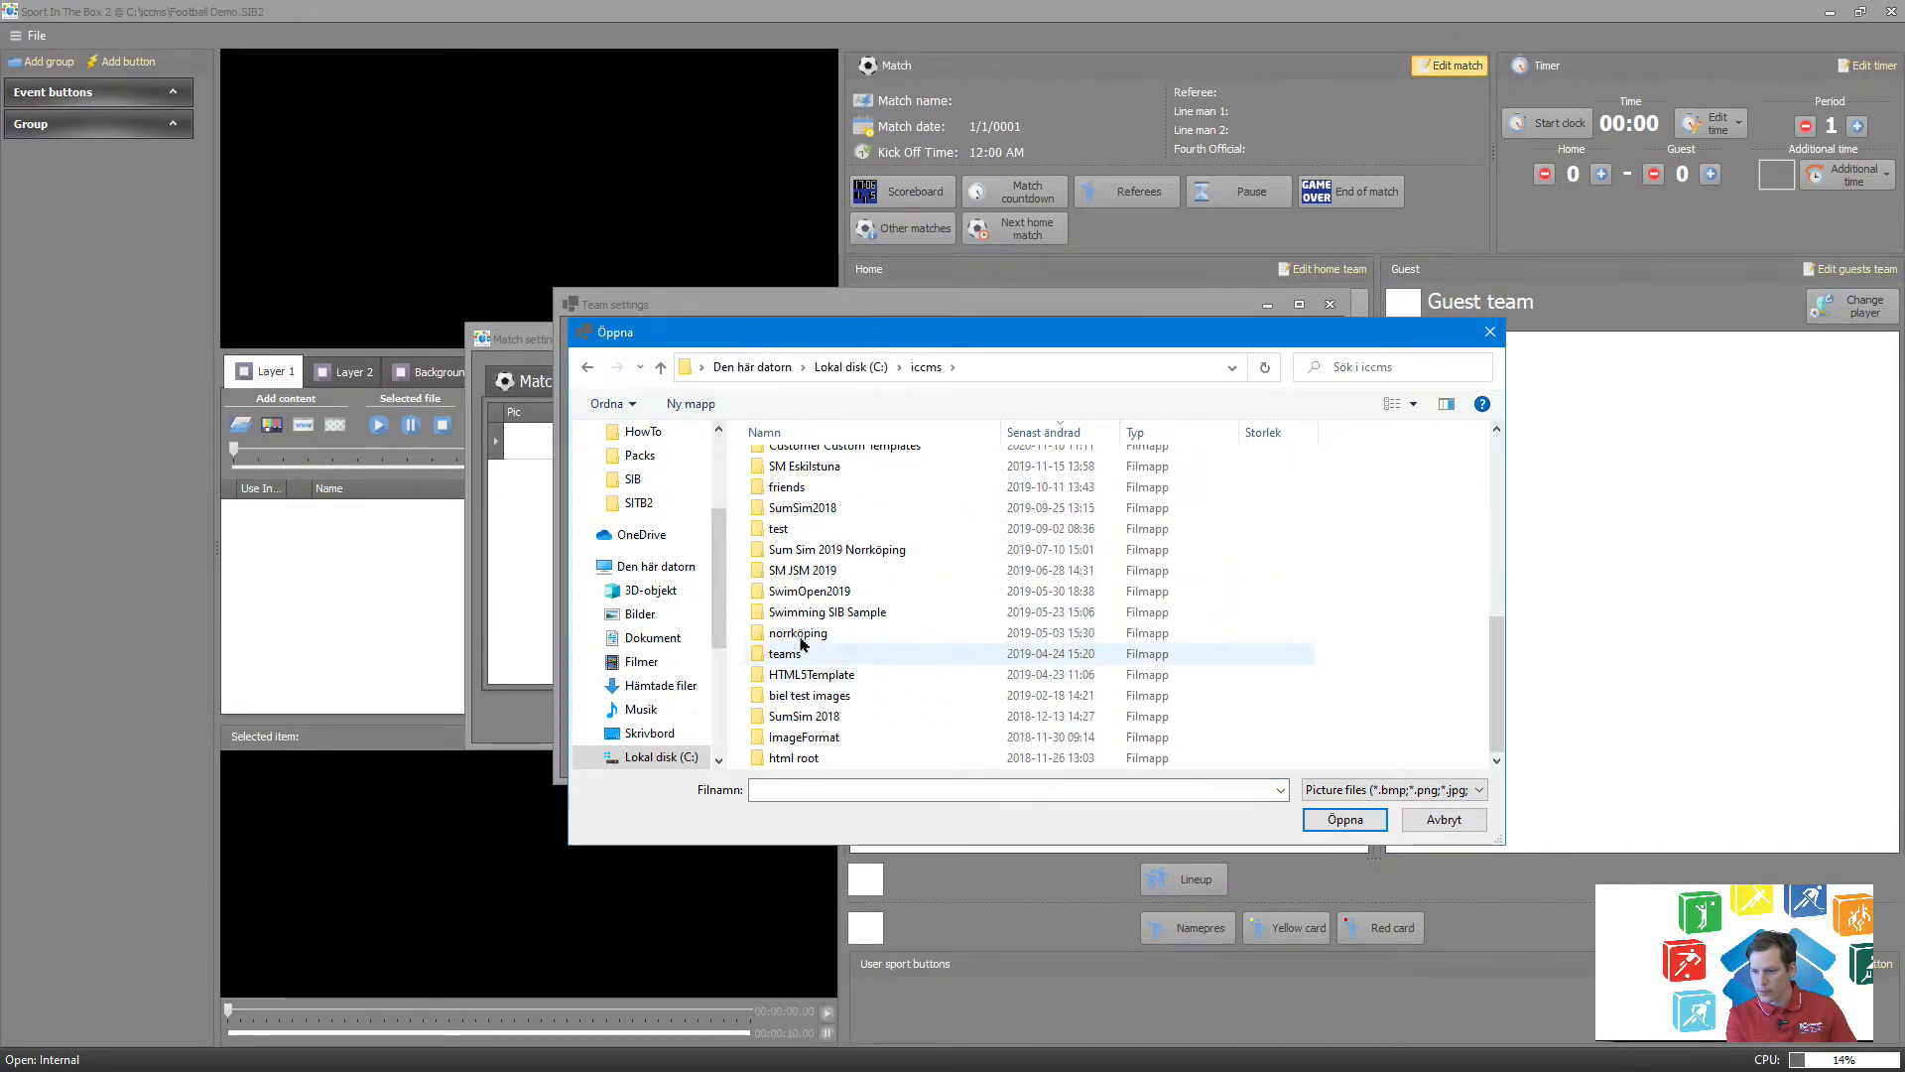
double_click(792, 654)
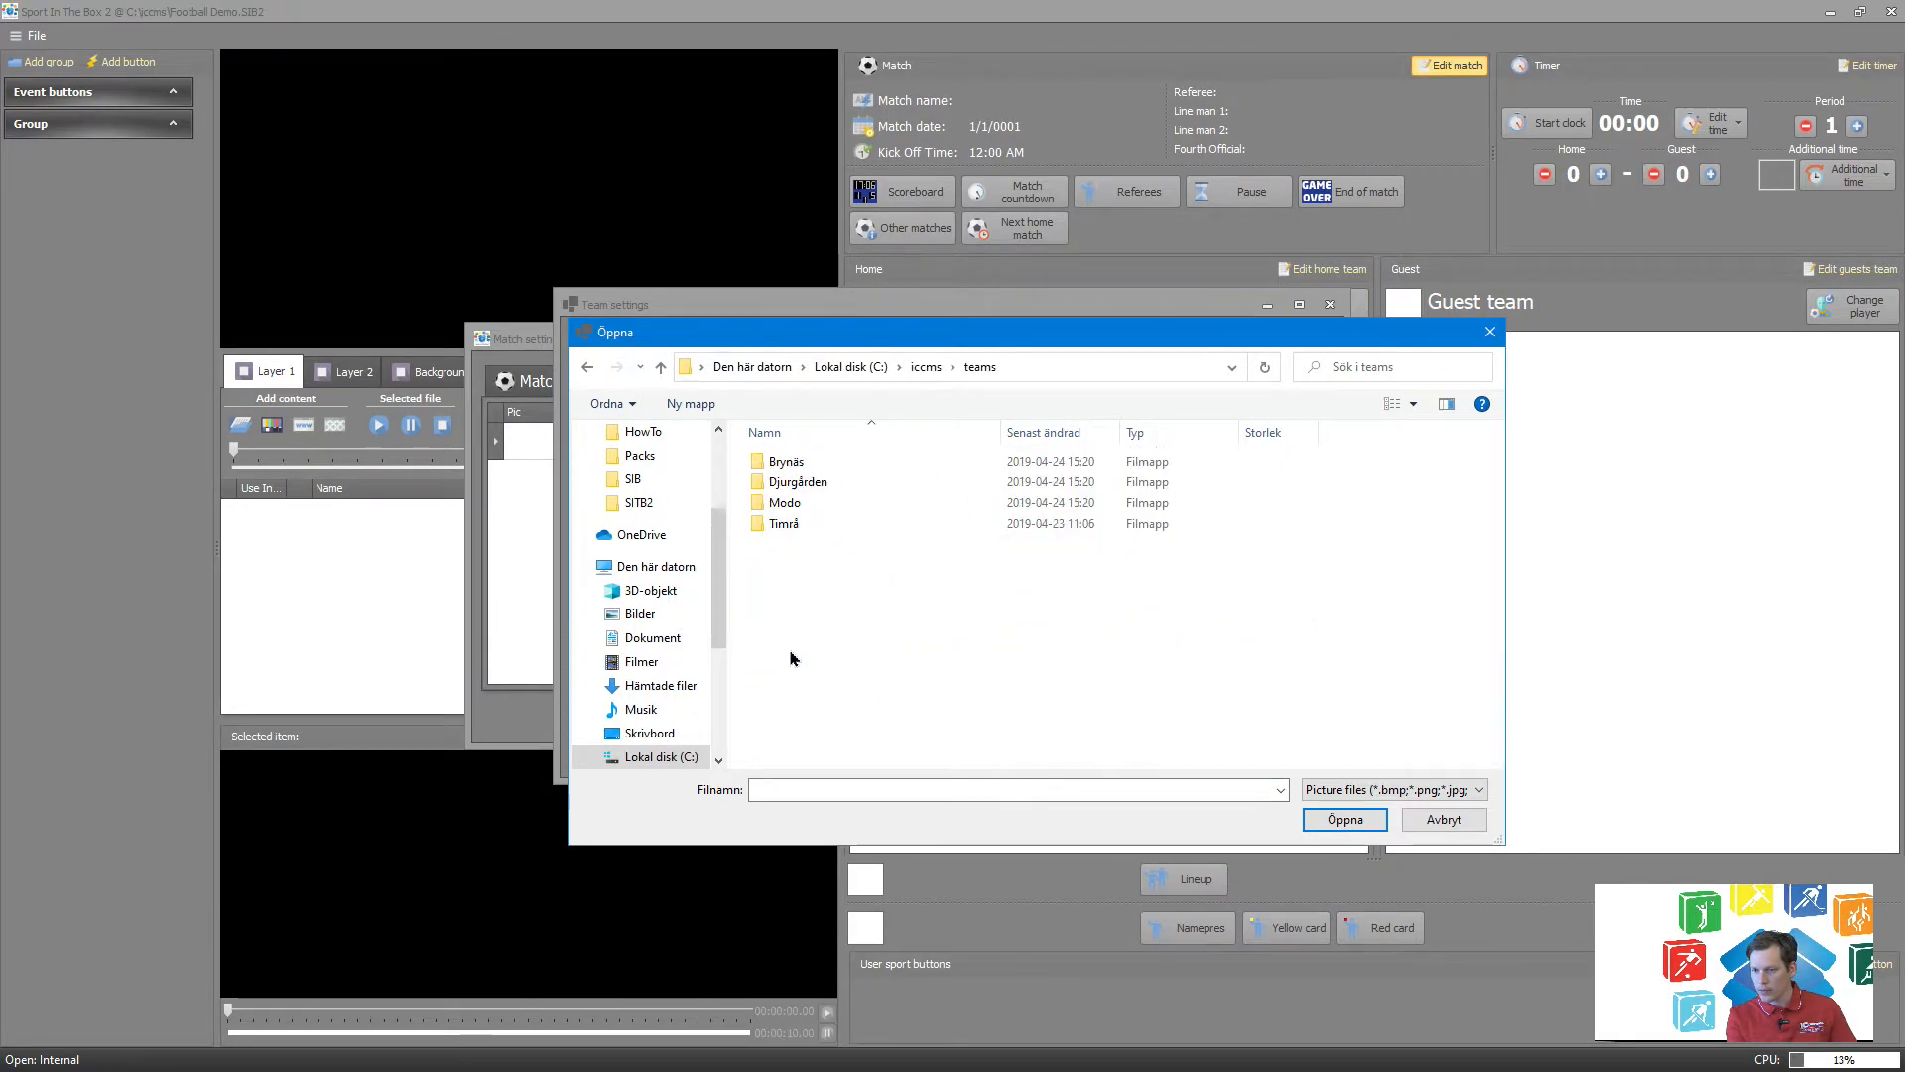
double_click(783, 460)
double_click(905, 476)
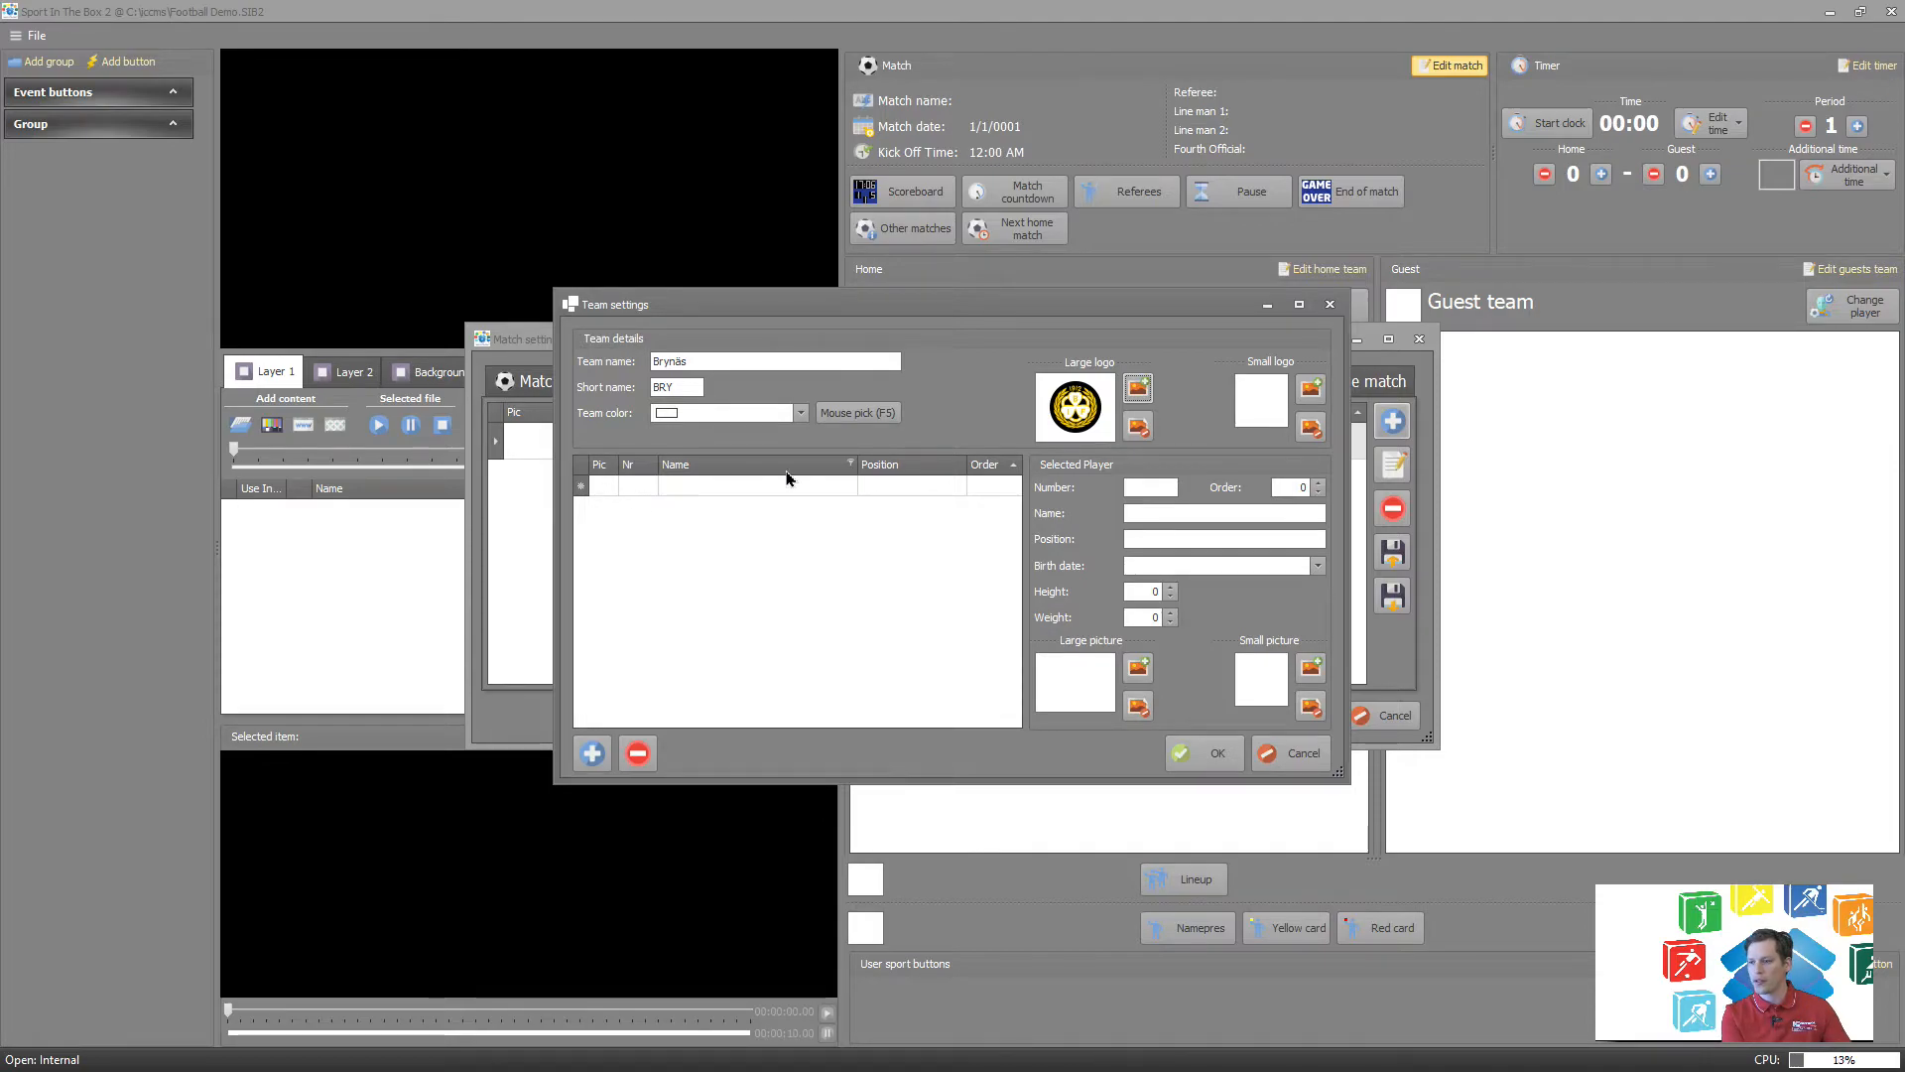
Add the first player to the team with number 123, the player's full name and the position Forward.
left_click(609, 491)
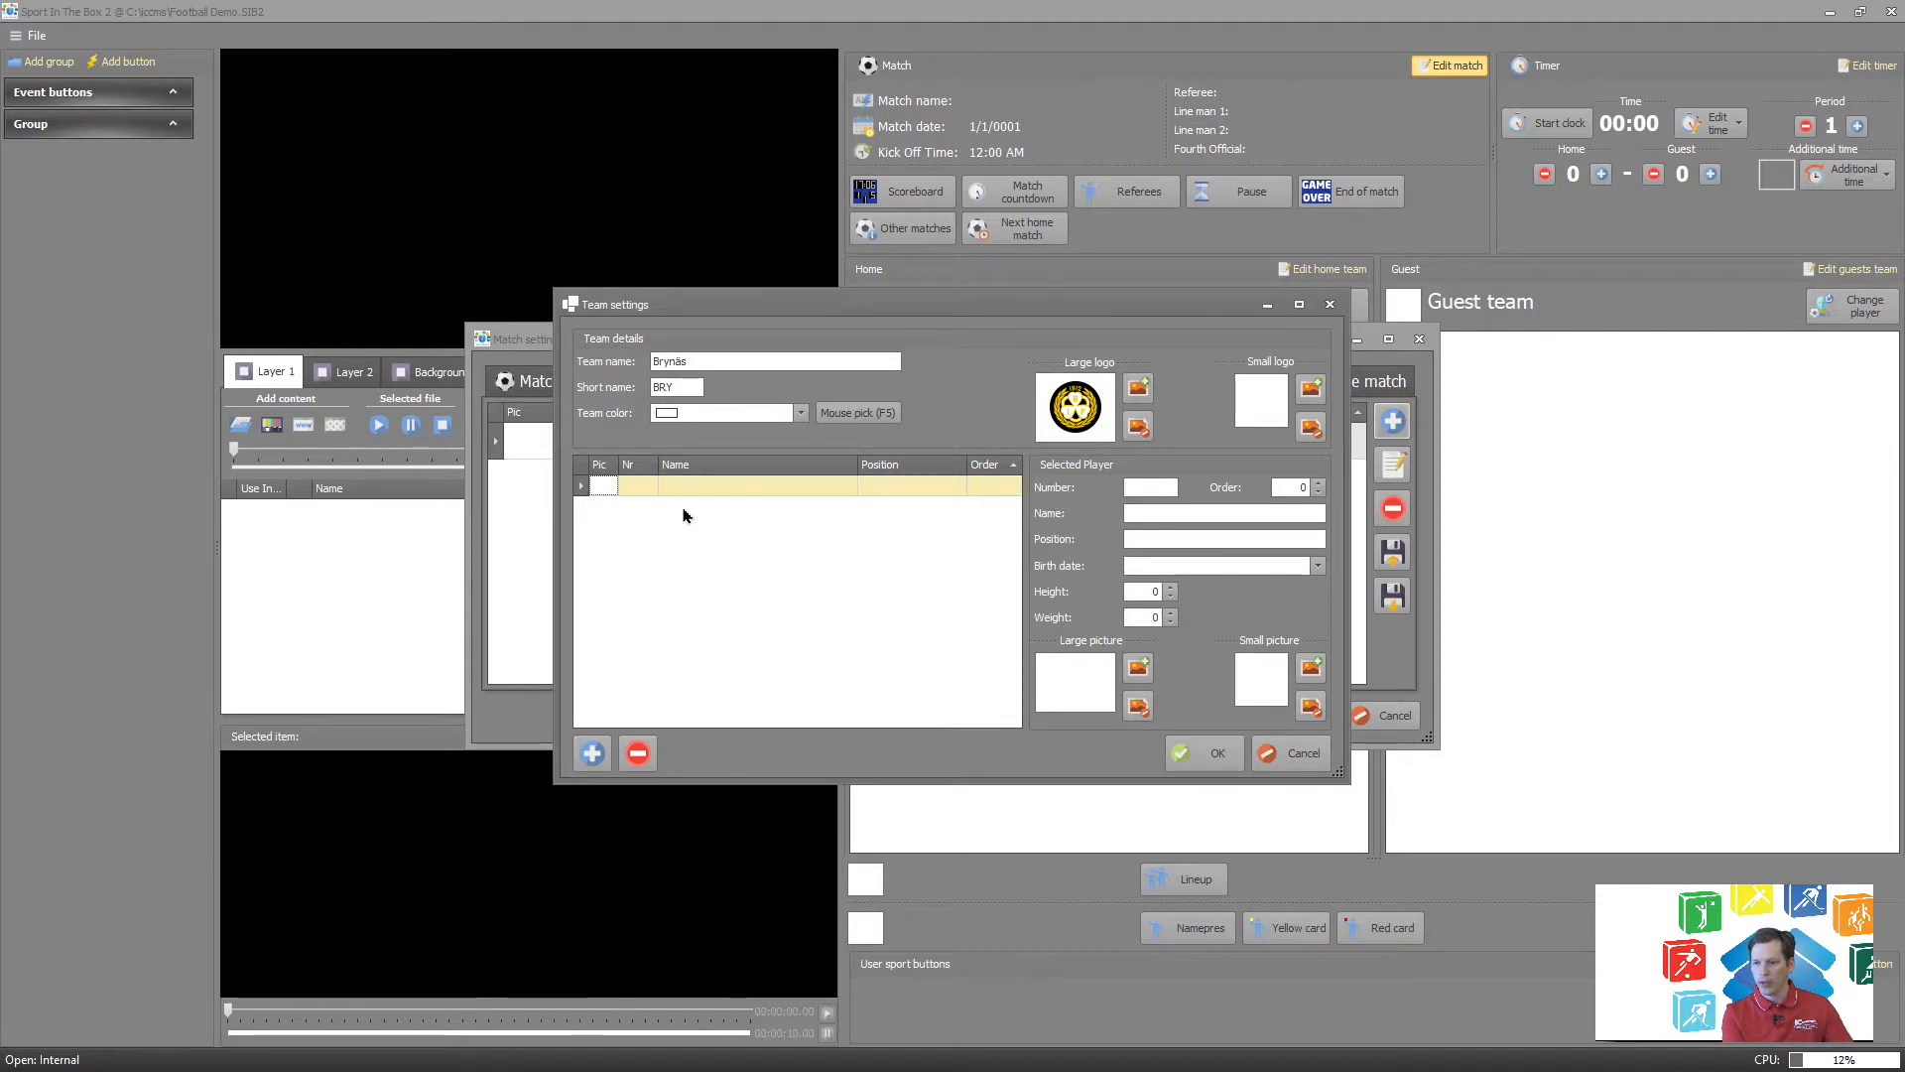
key("Tab")
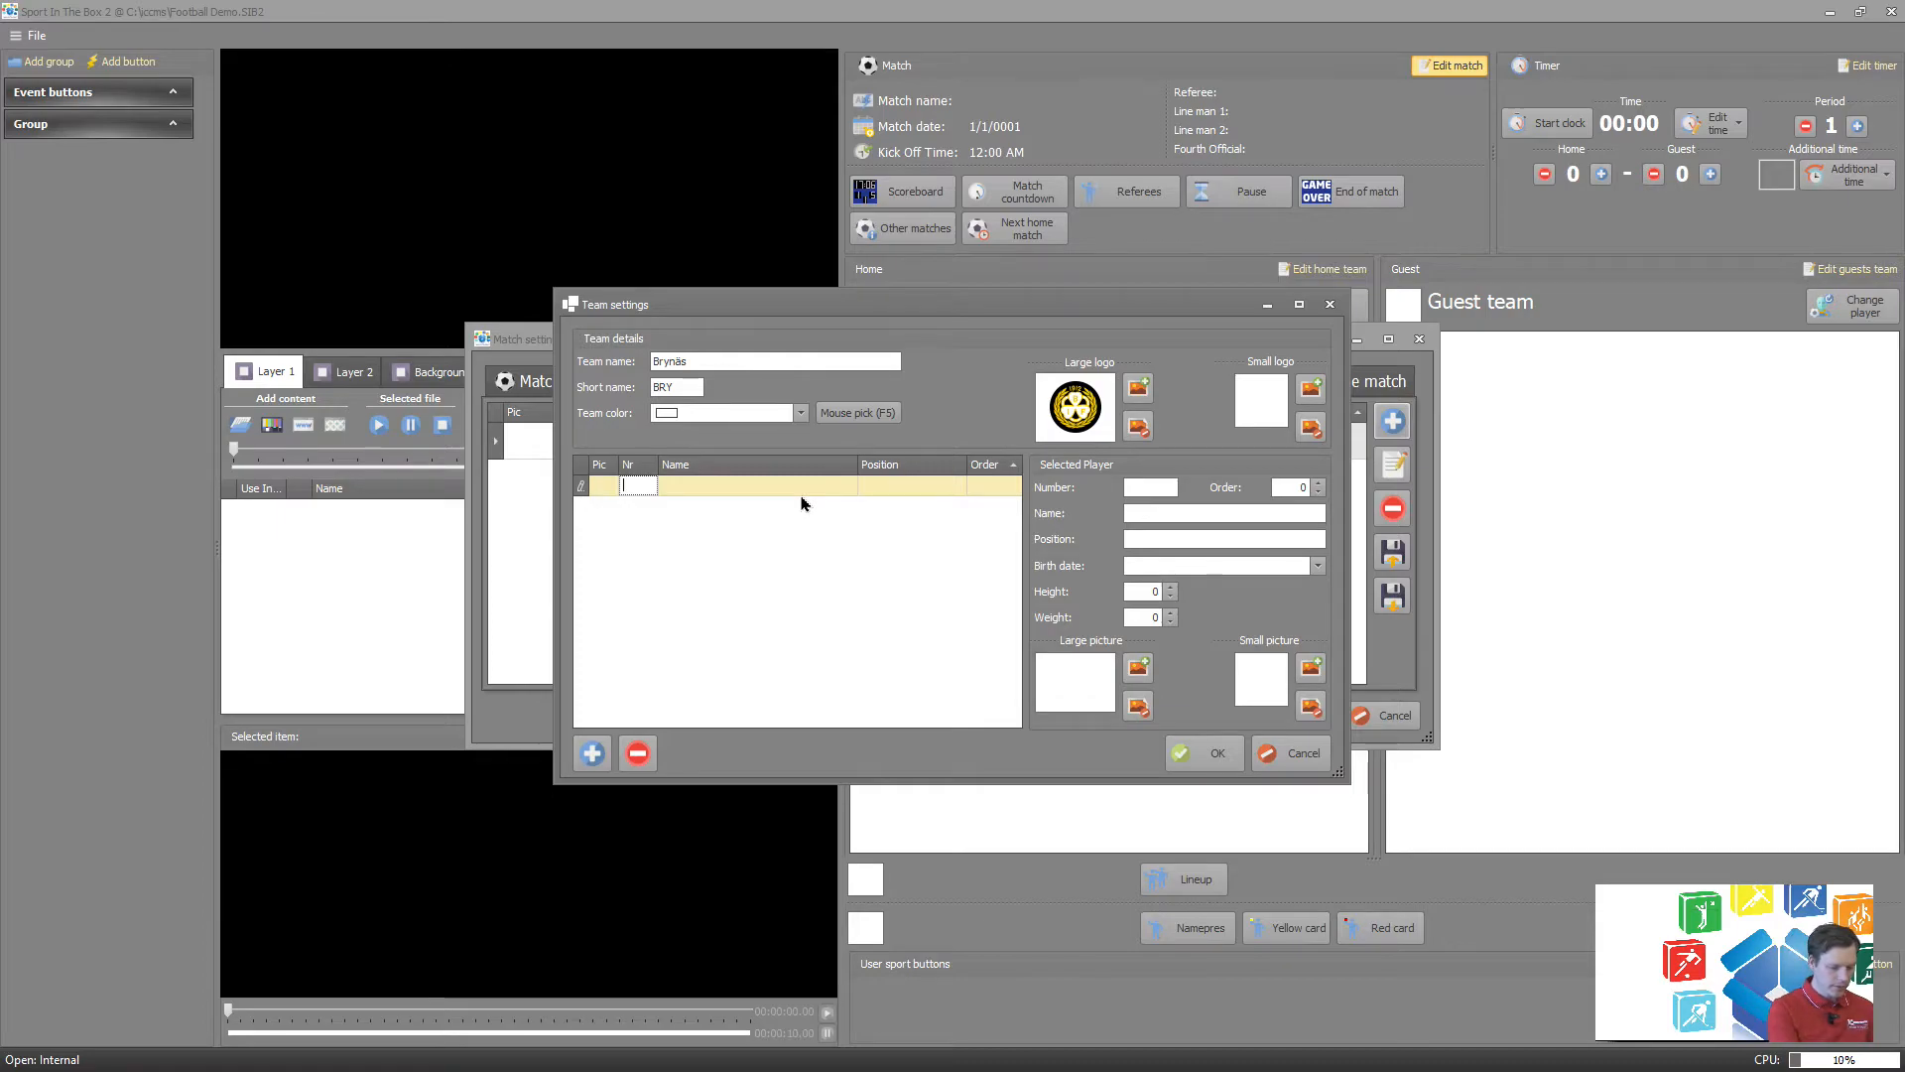
type("123")
key("Tab")
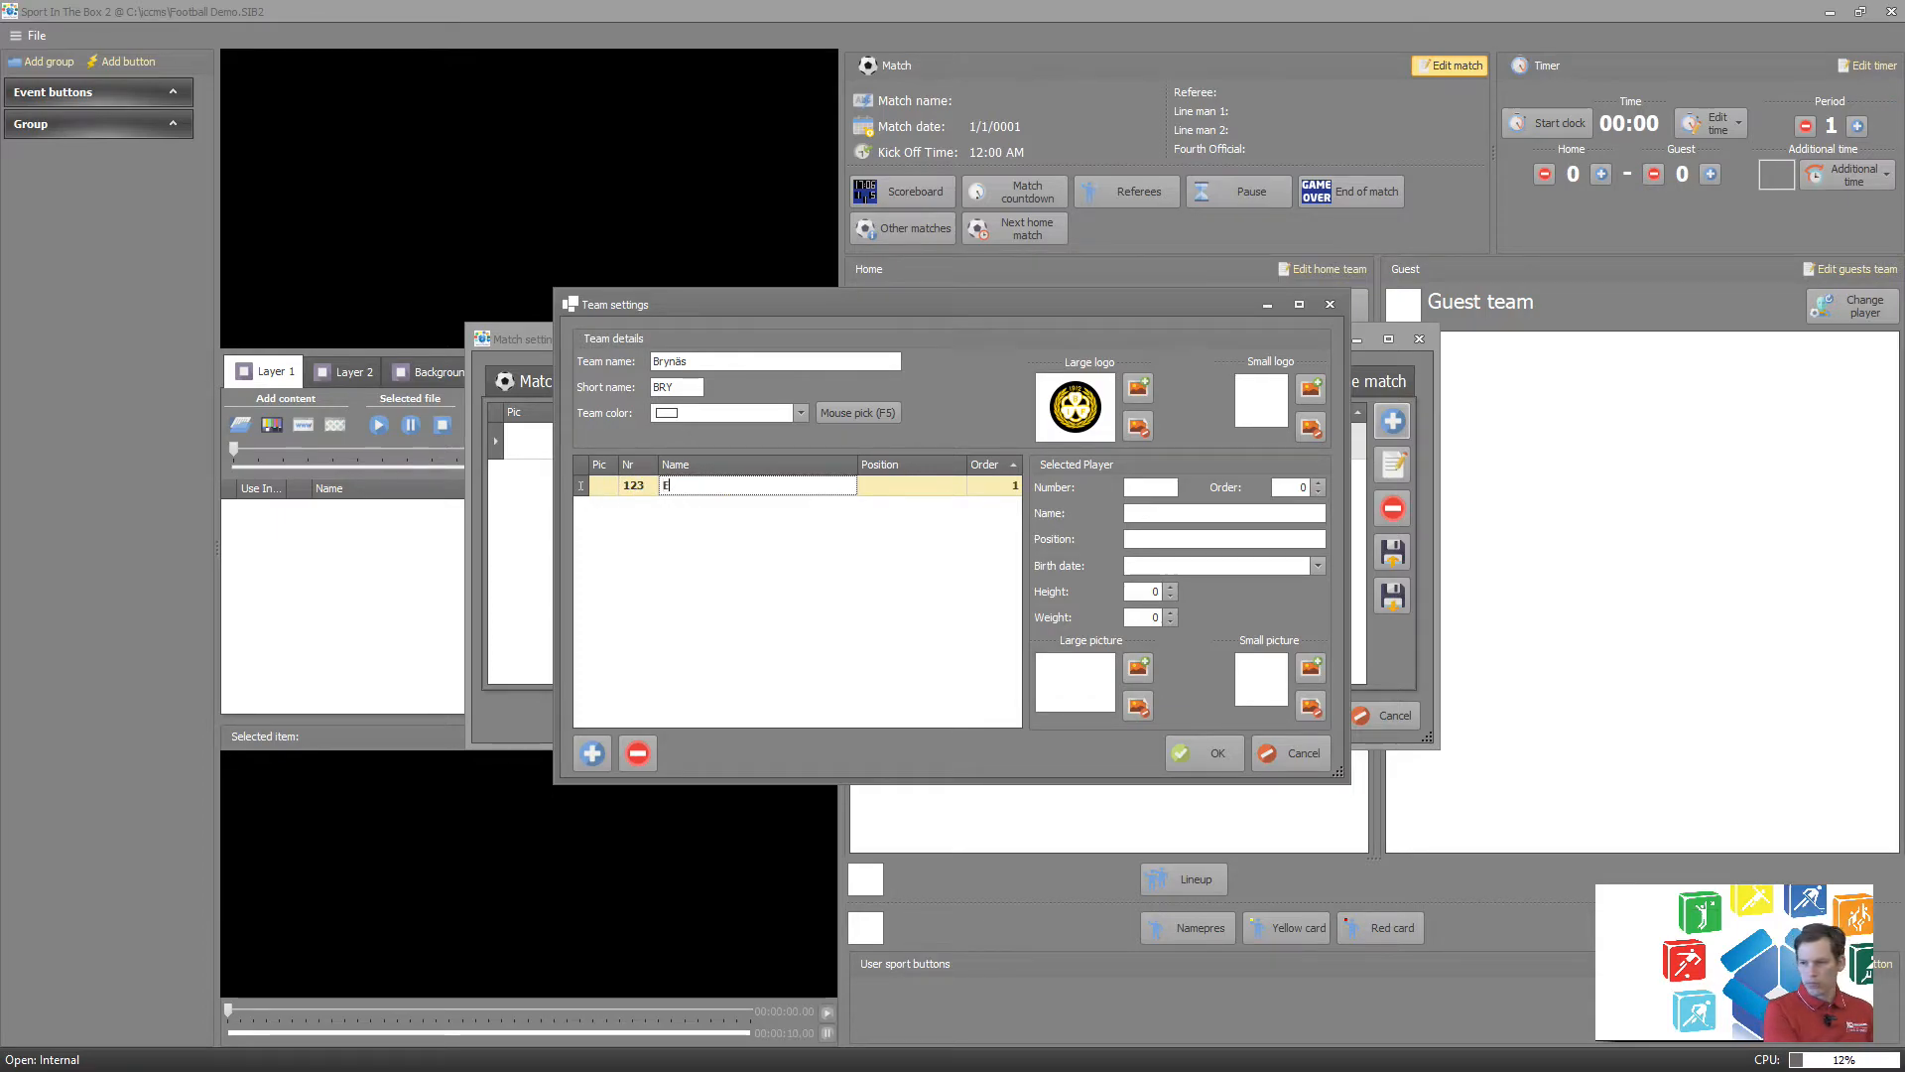
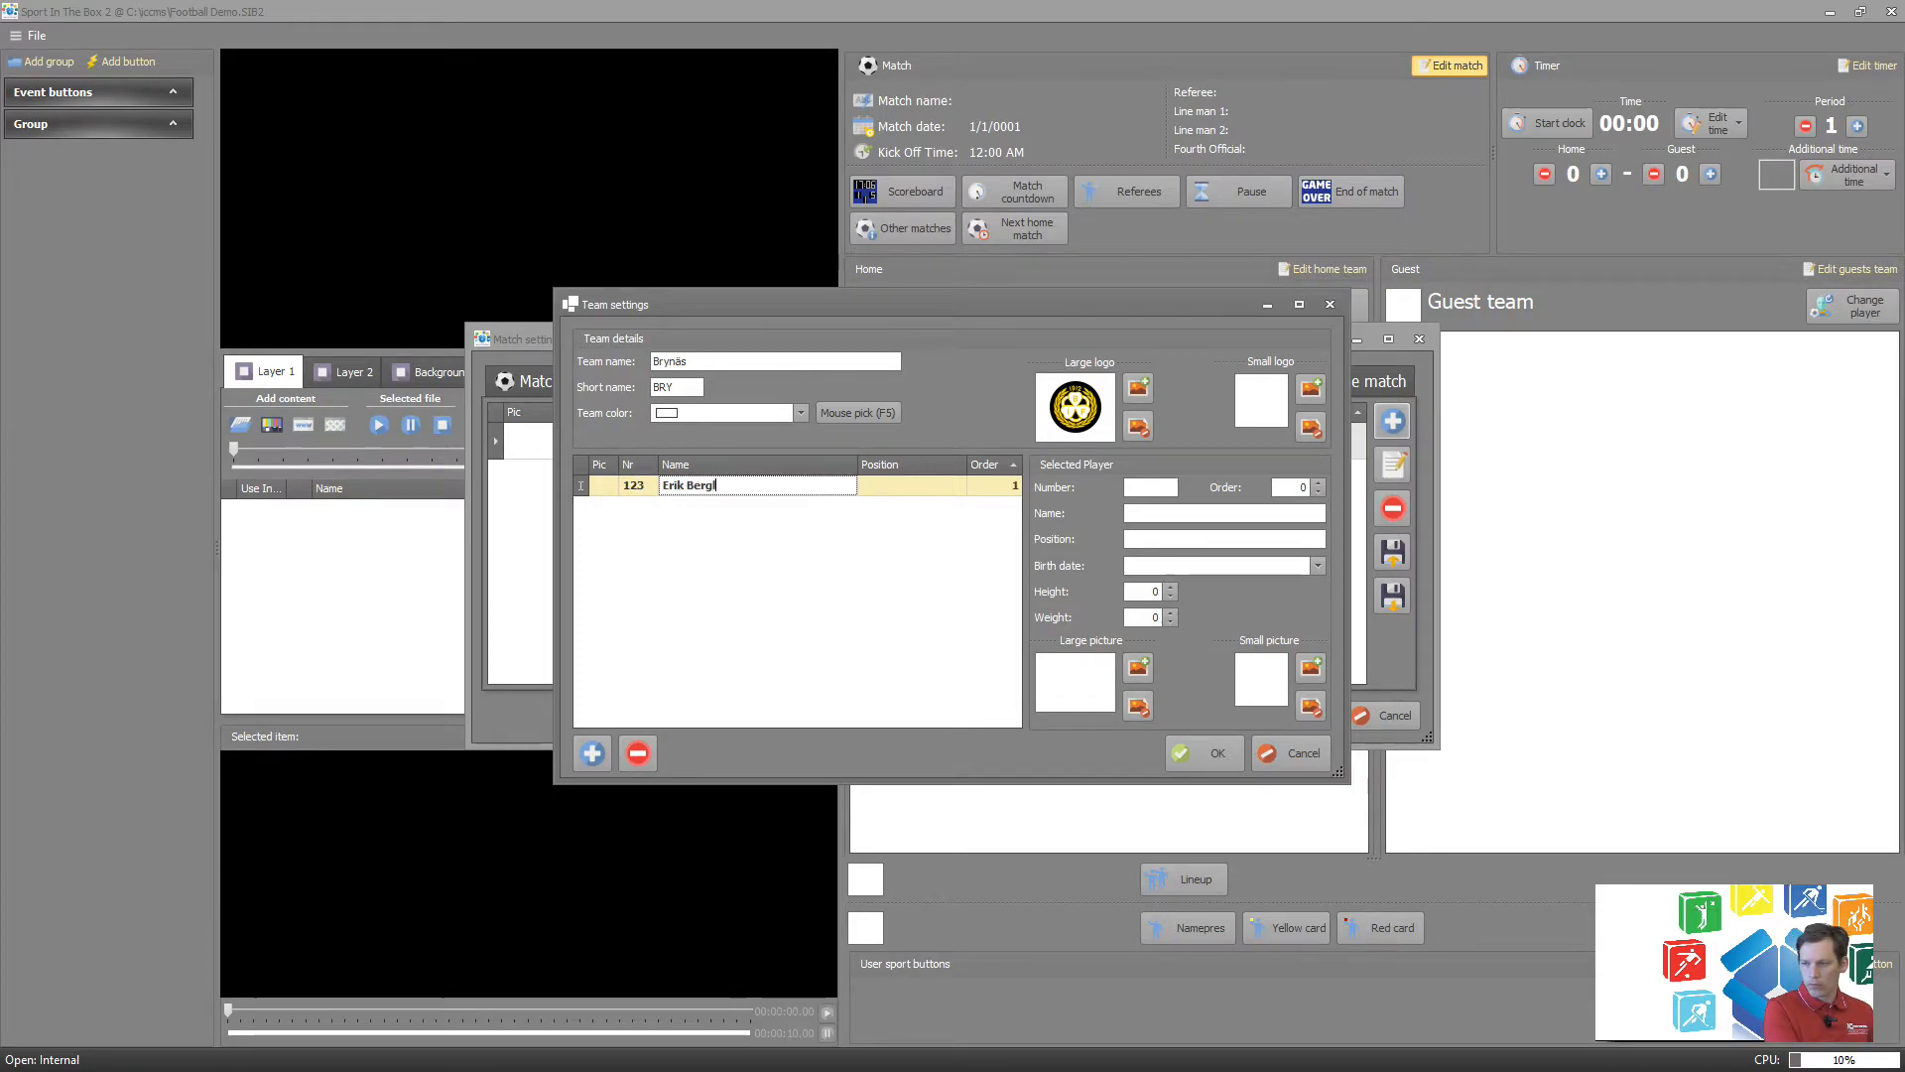
key("Tab")
type("Forward")
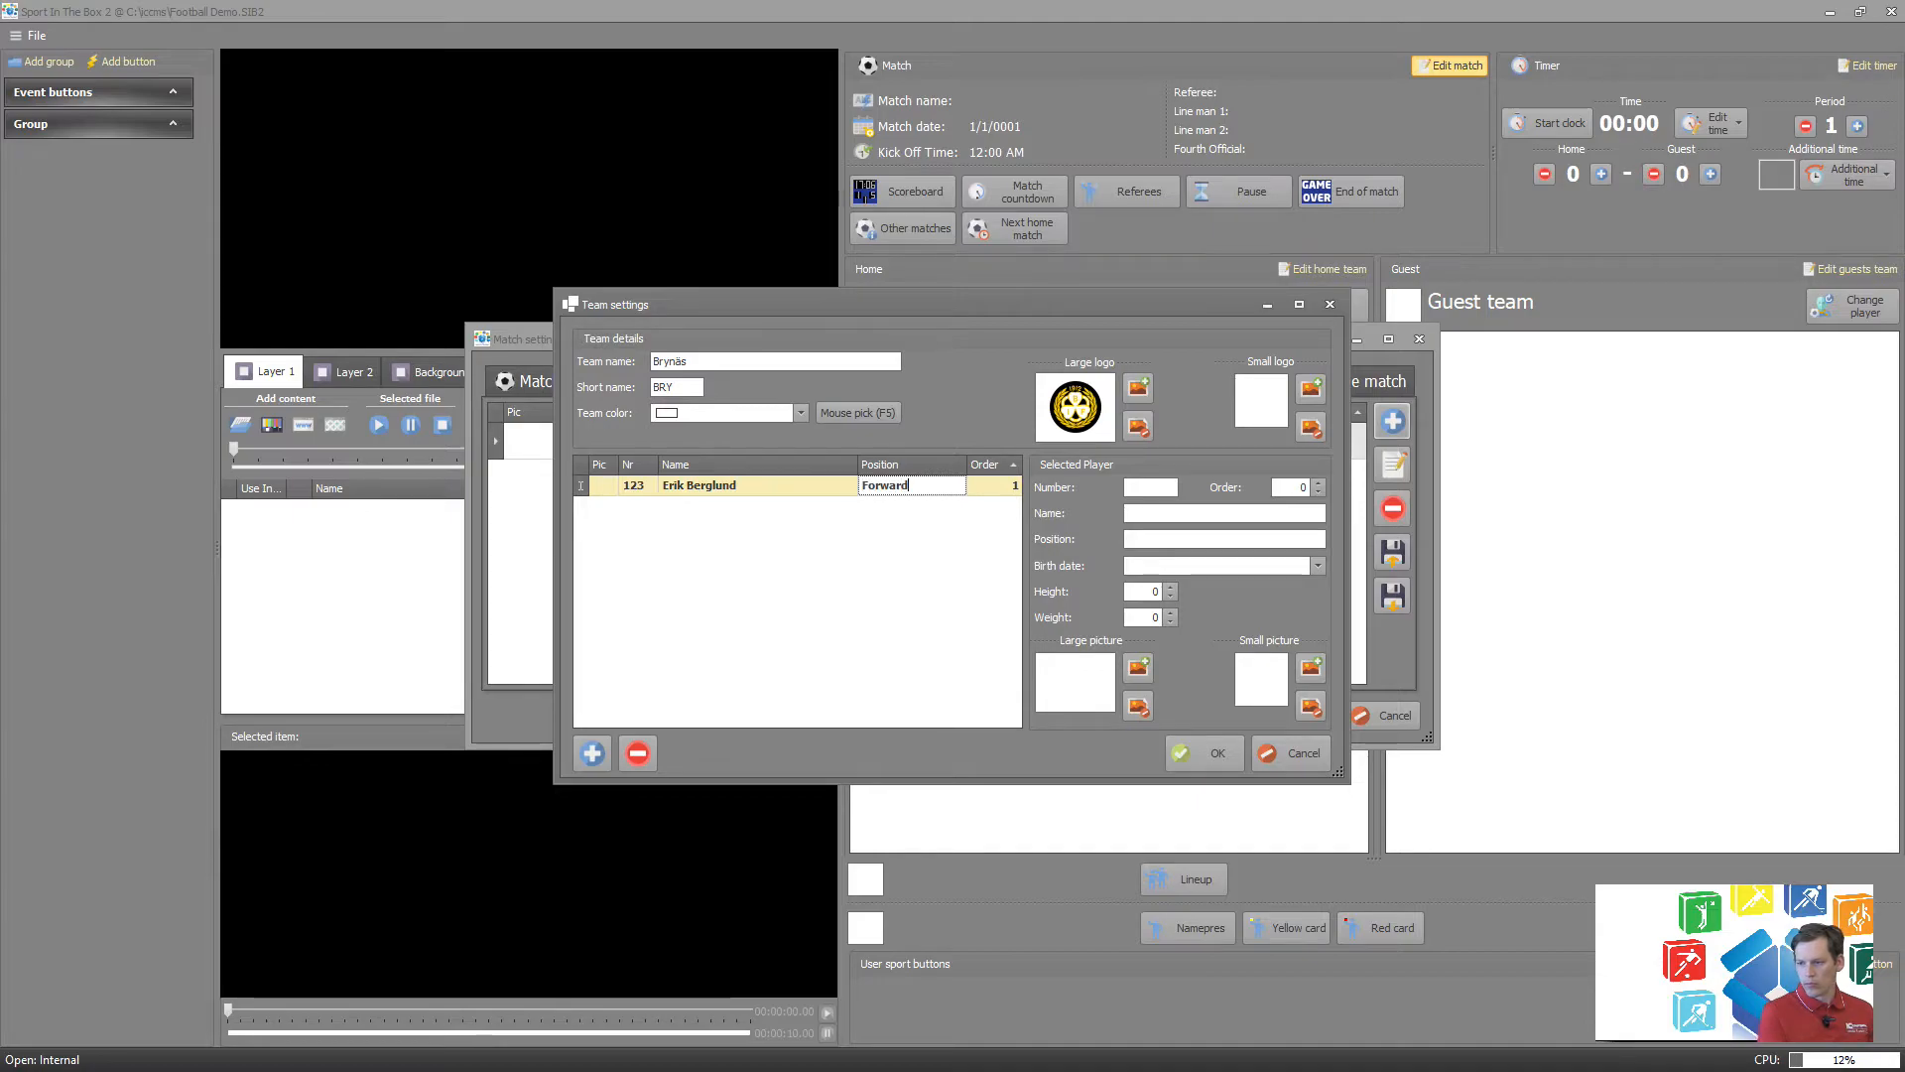
left_click(791, 487)
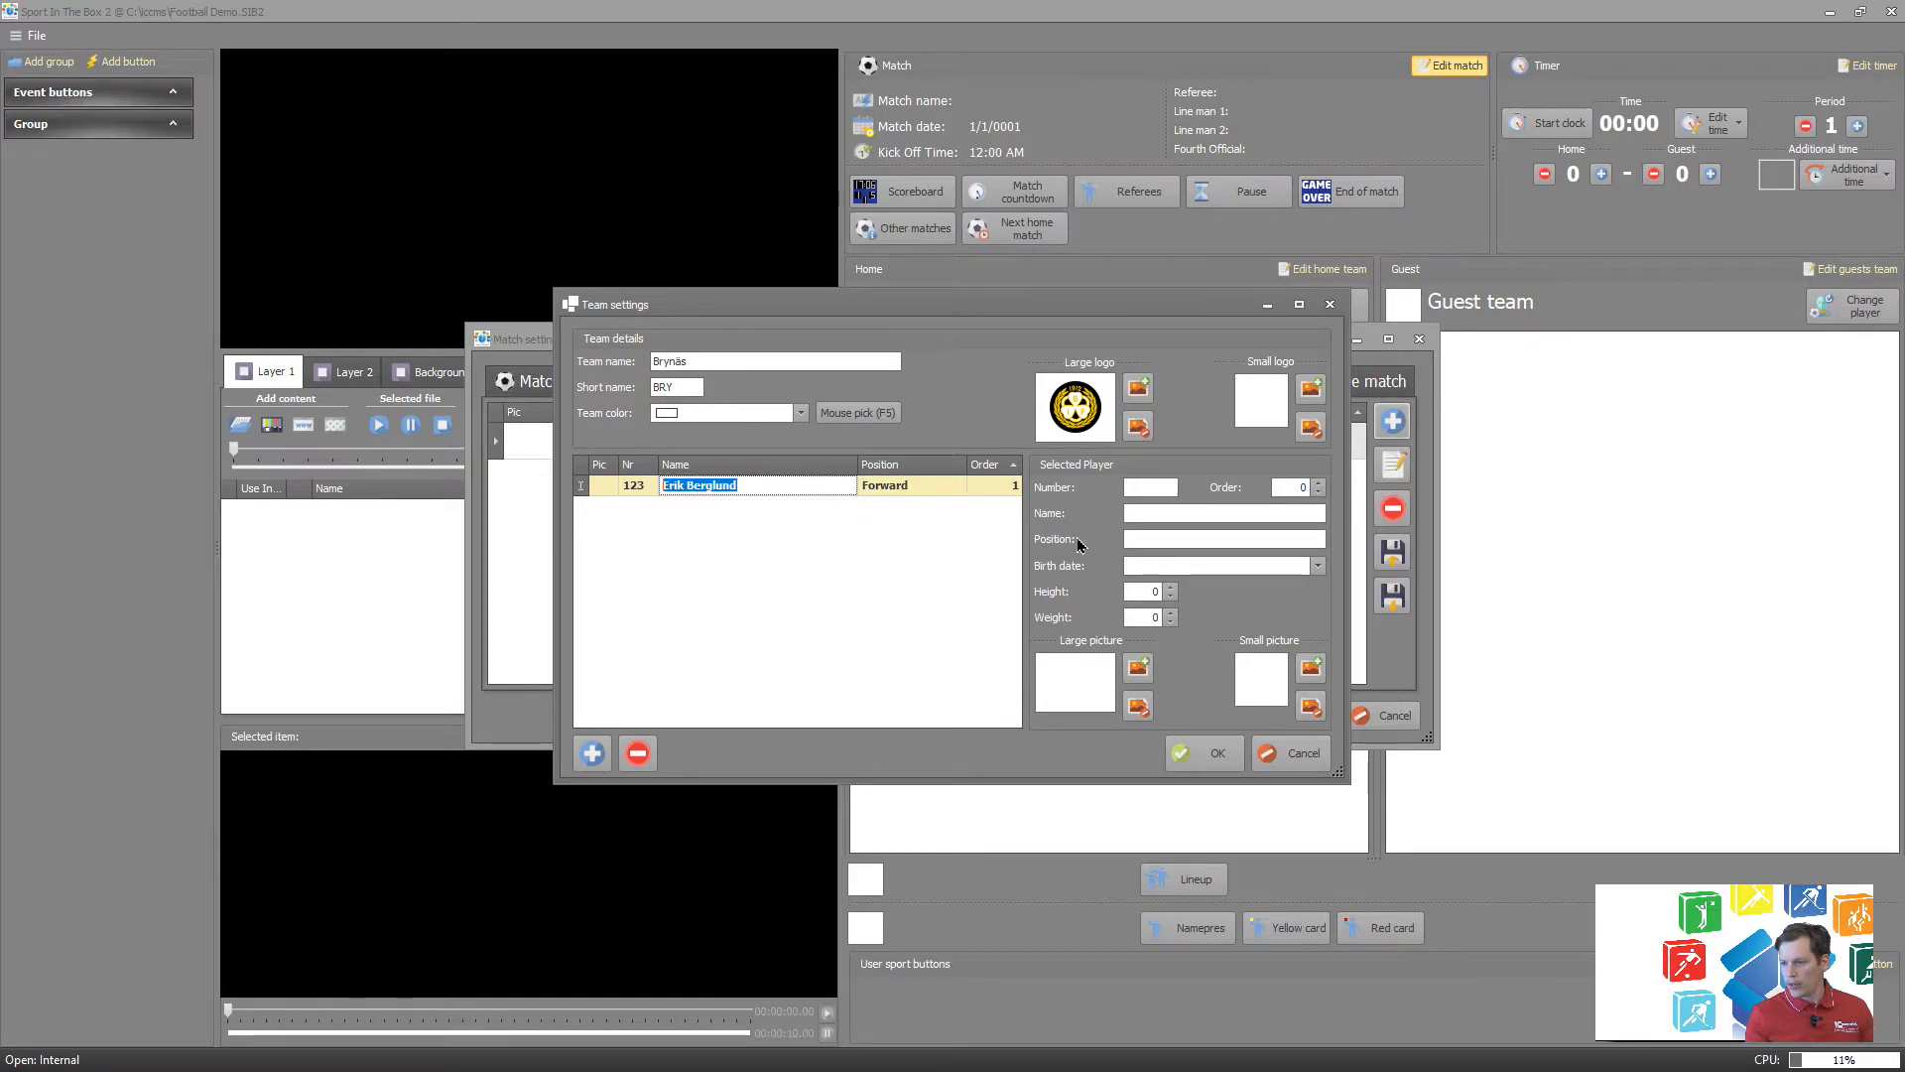
left_click(1165, 491)
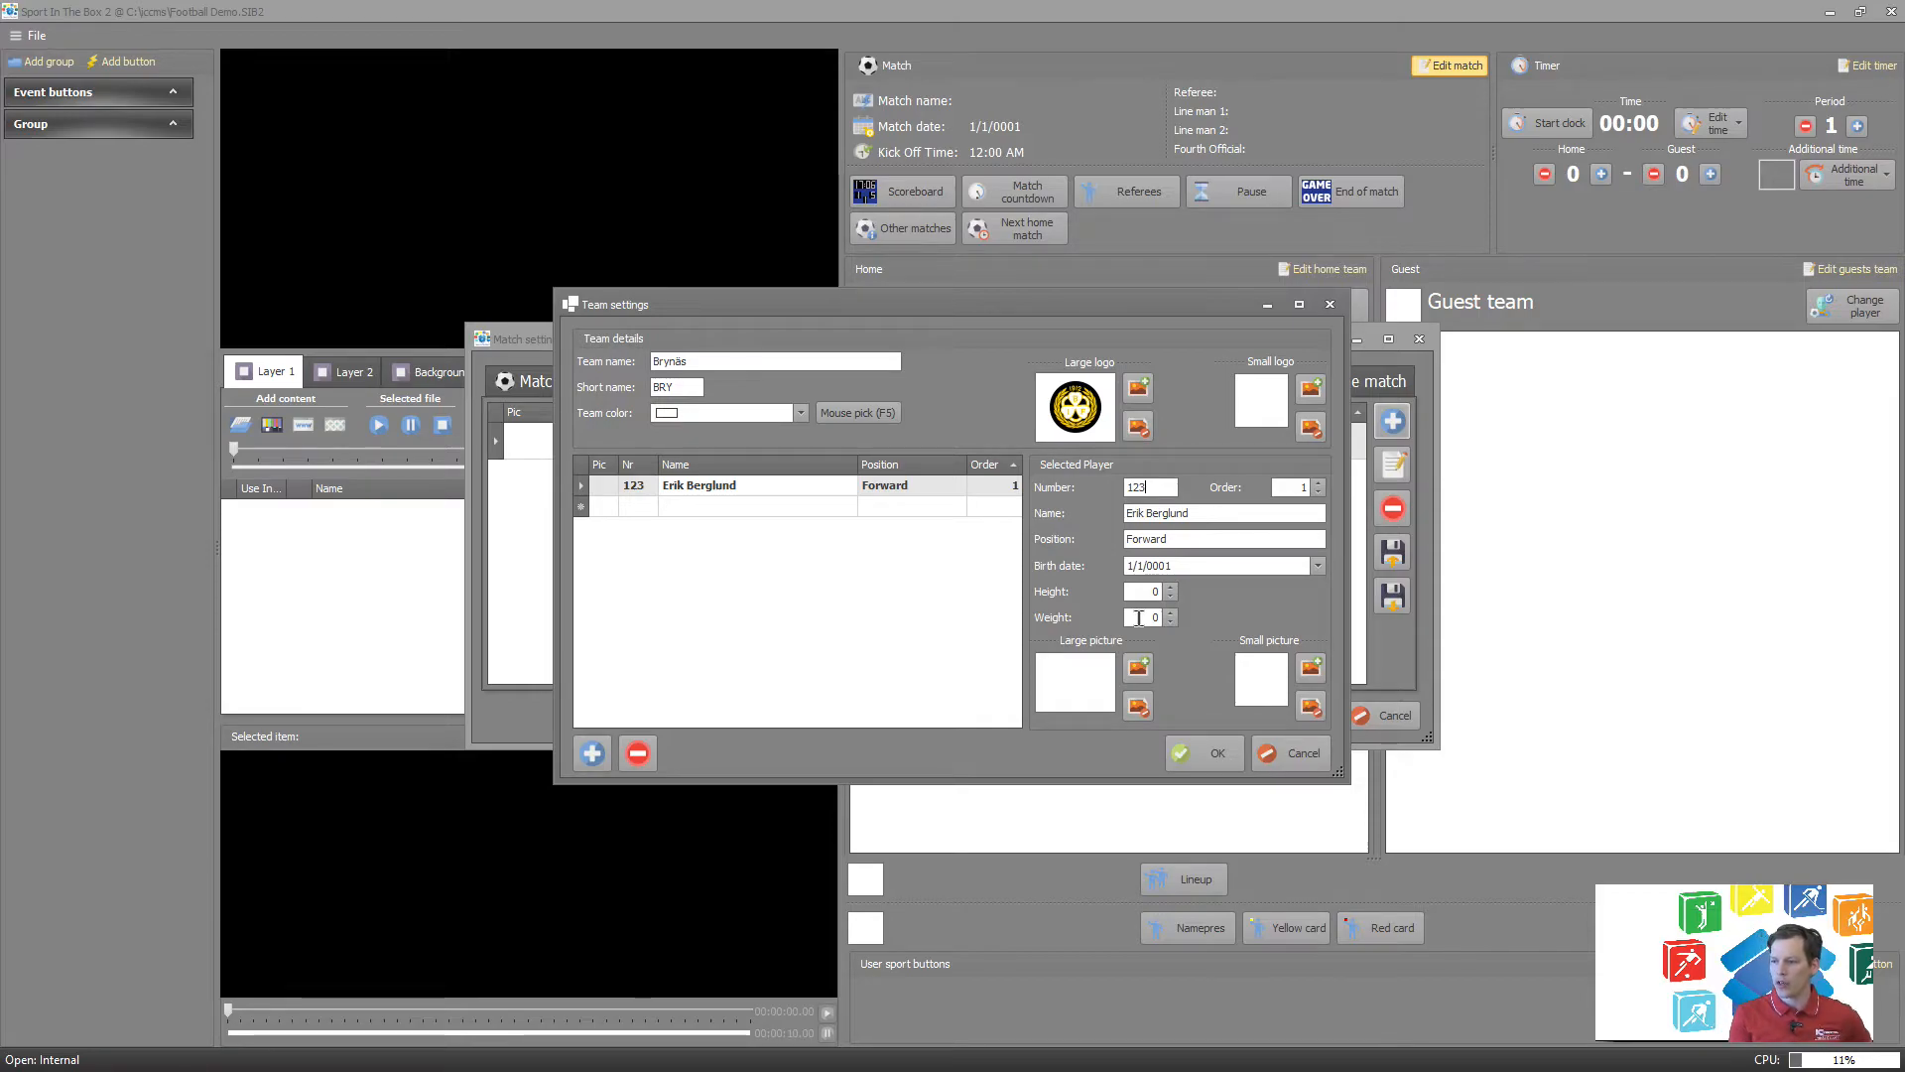
Assign the second image named 1 from the PlayerImages folder as the large picture of player 123.
left_click(1138, 668)
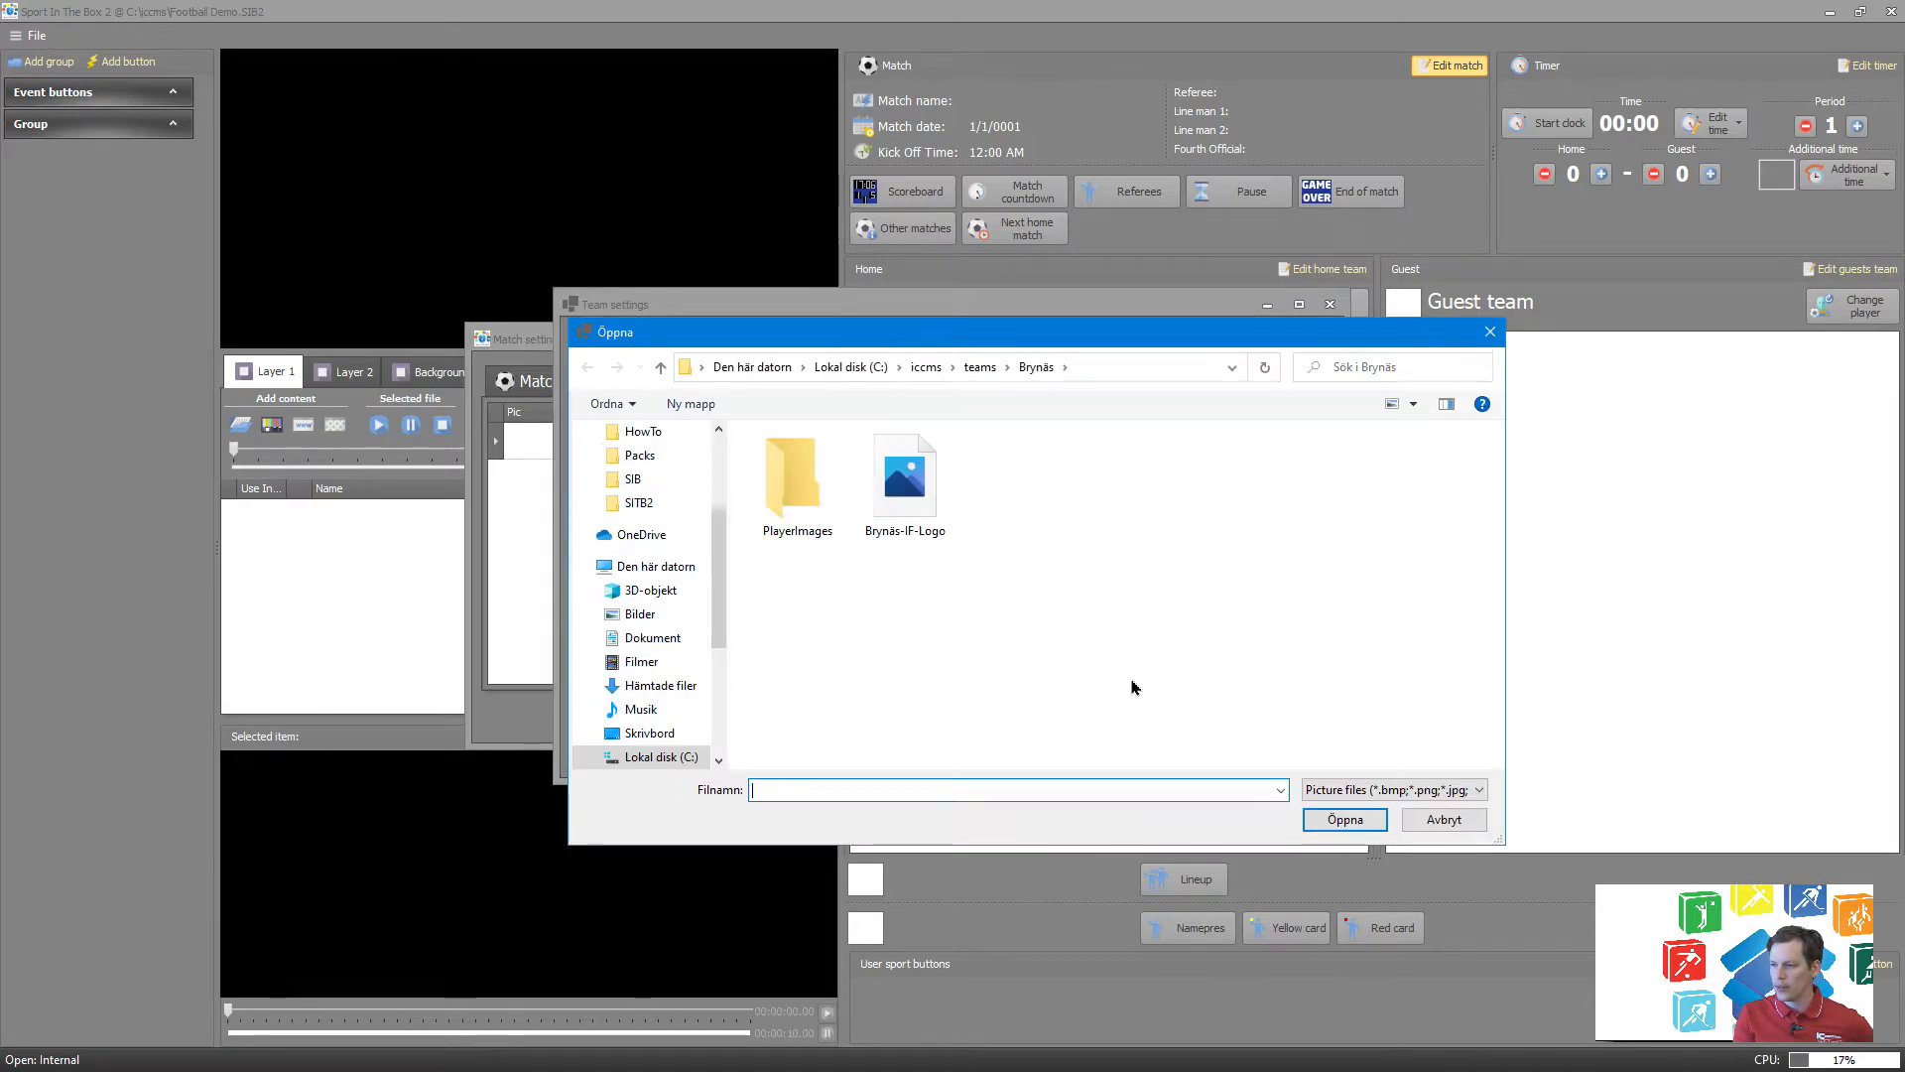
double_click(797, 481)
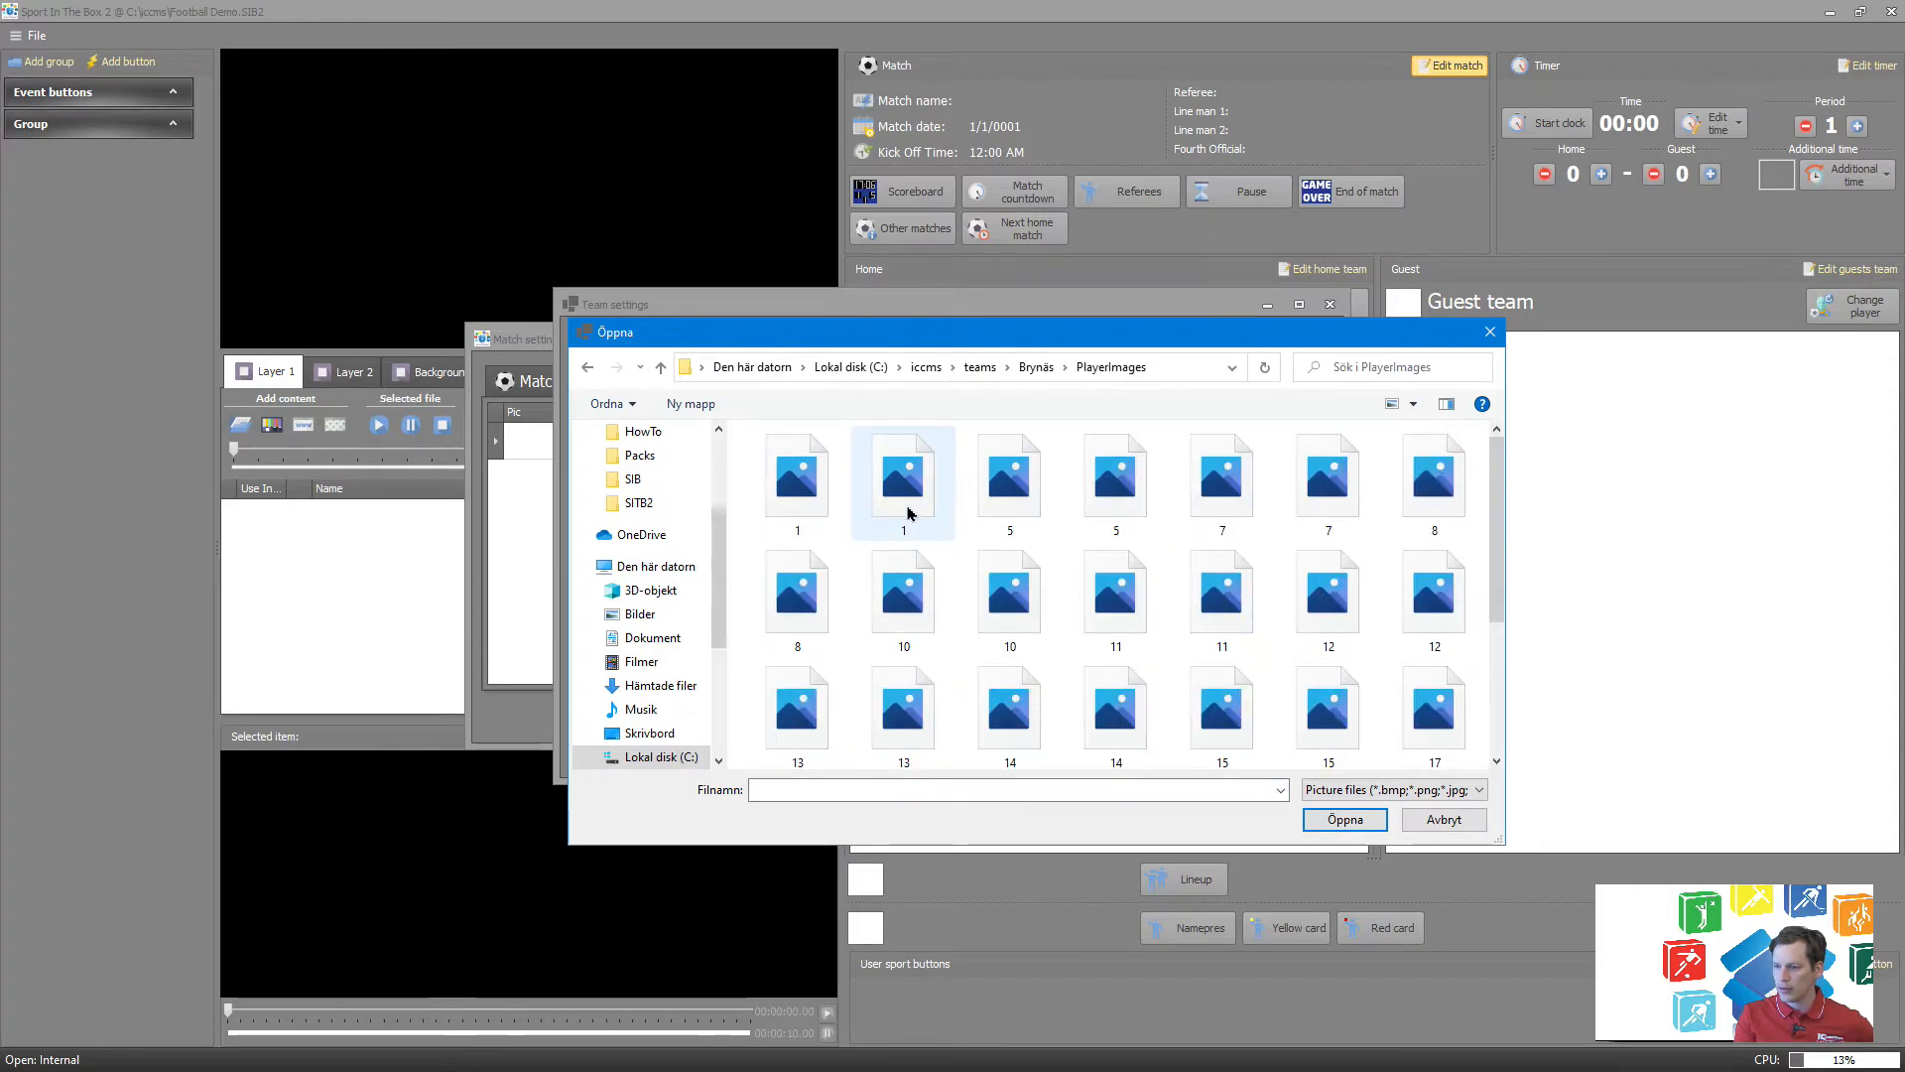
left_click(911, 508)
double_click(911, 508)
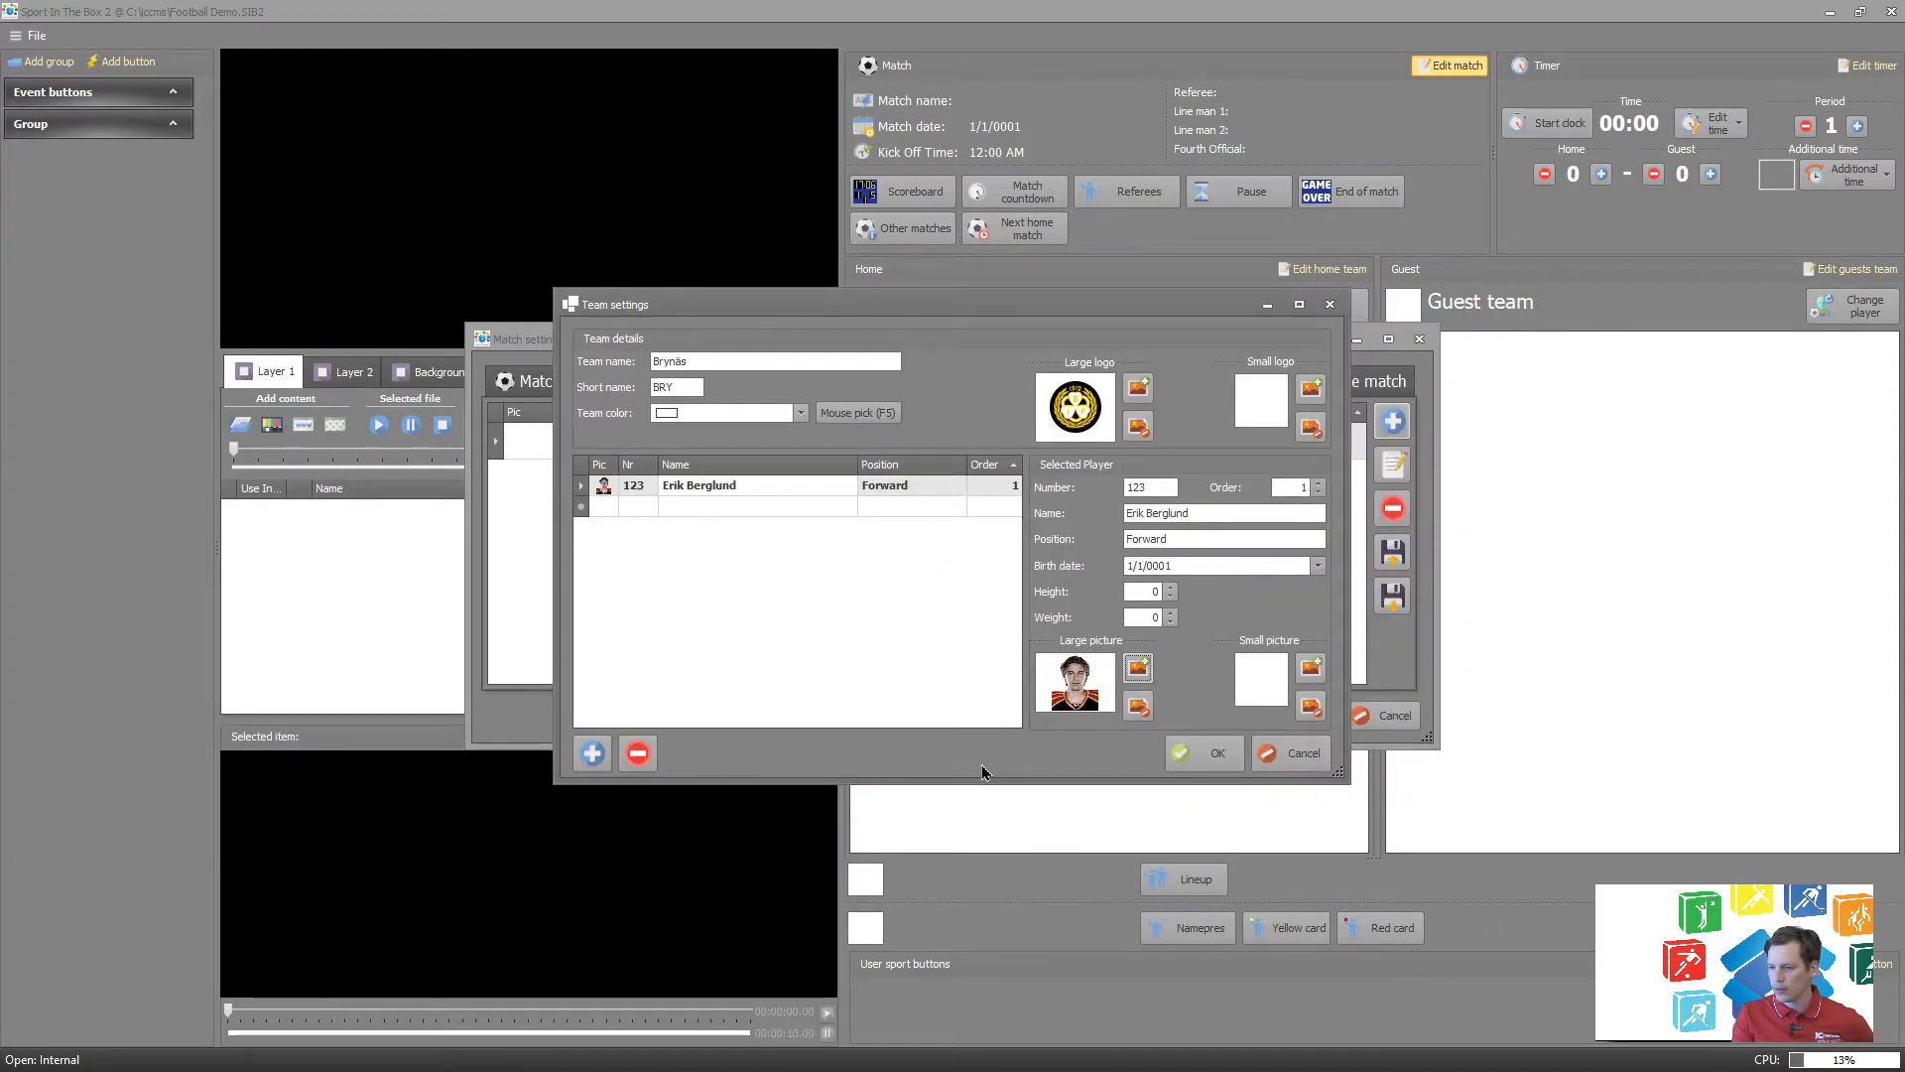
Add a second player to the Brynäs team with number 23, the player's full name and the position Forward.
left_click(605, 507)
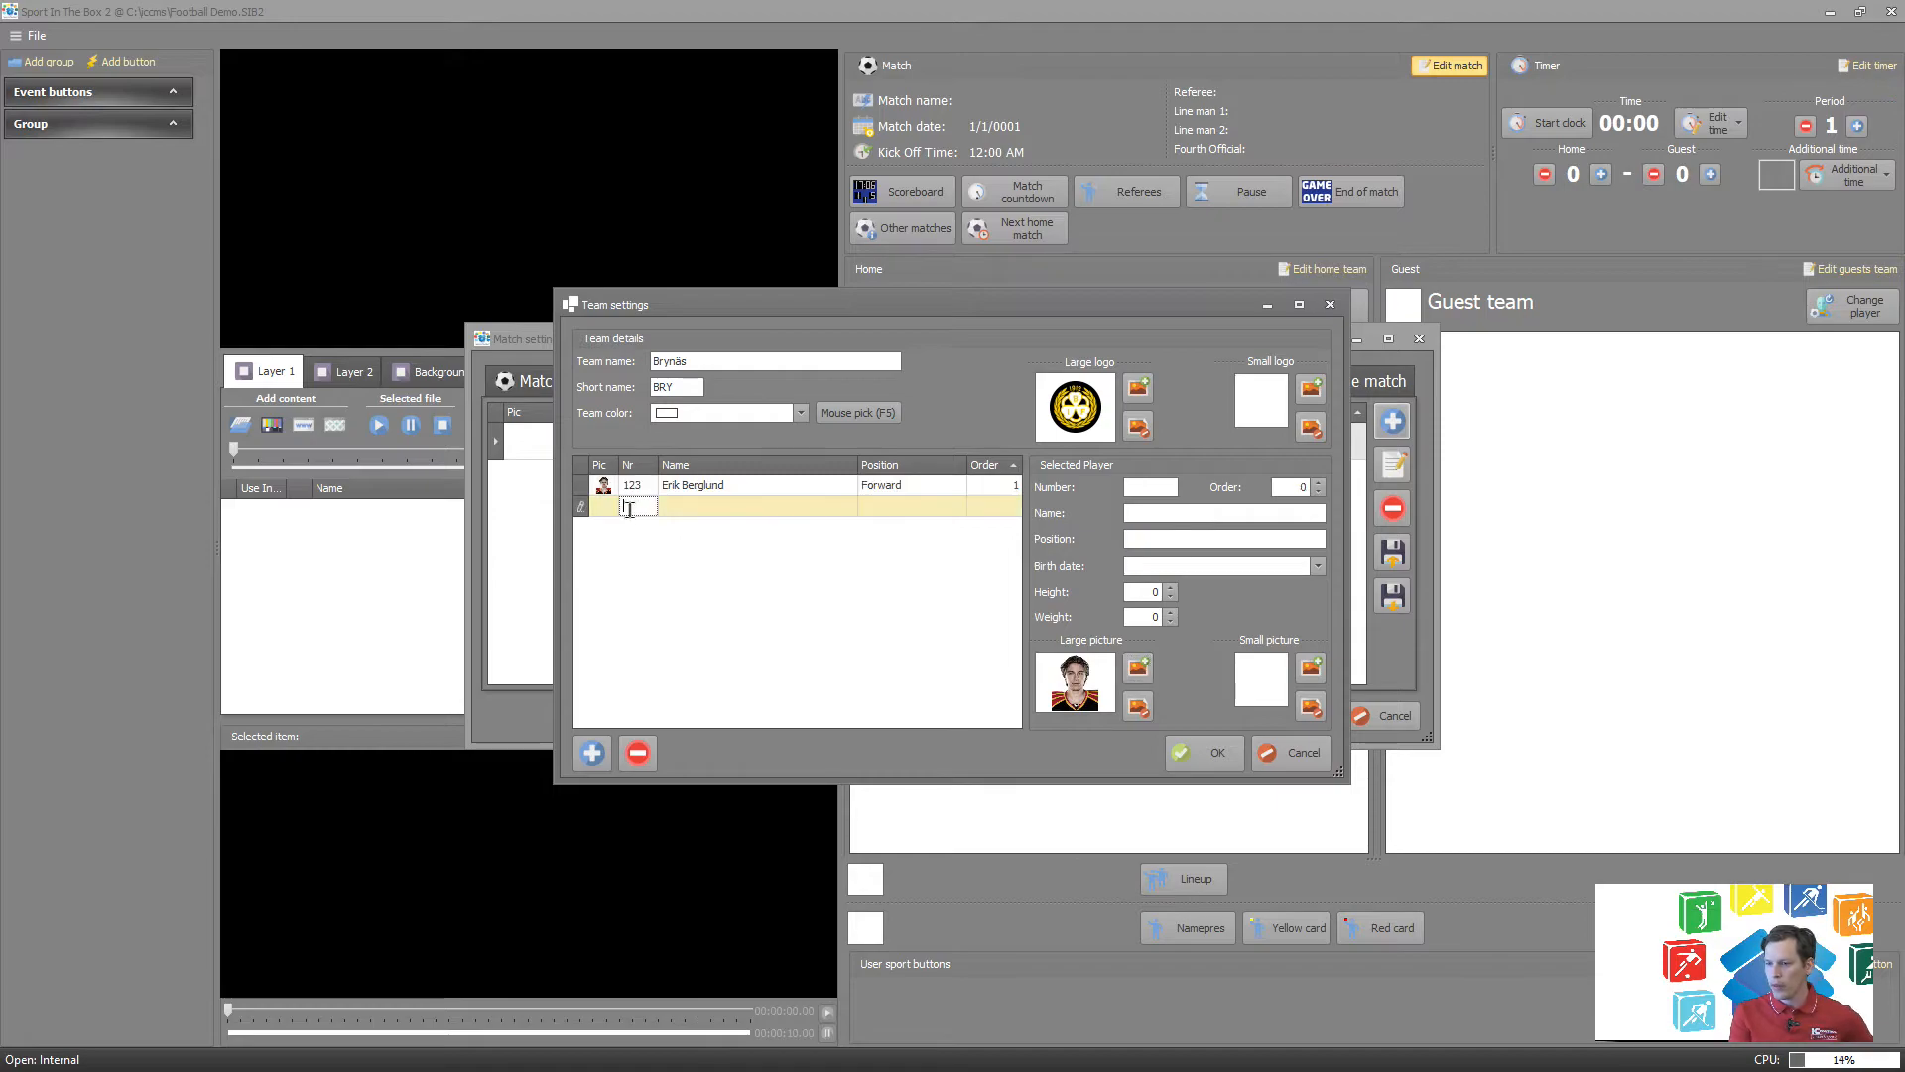
left_click(636, 507)
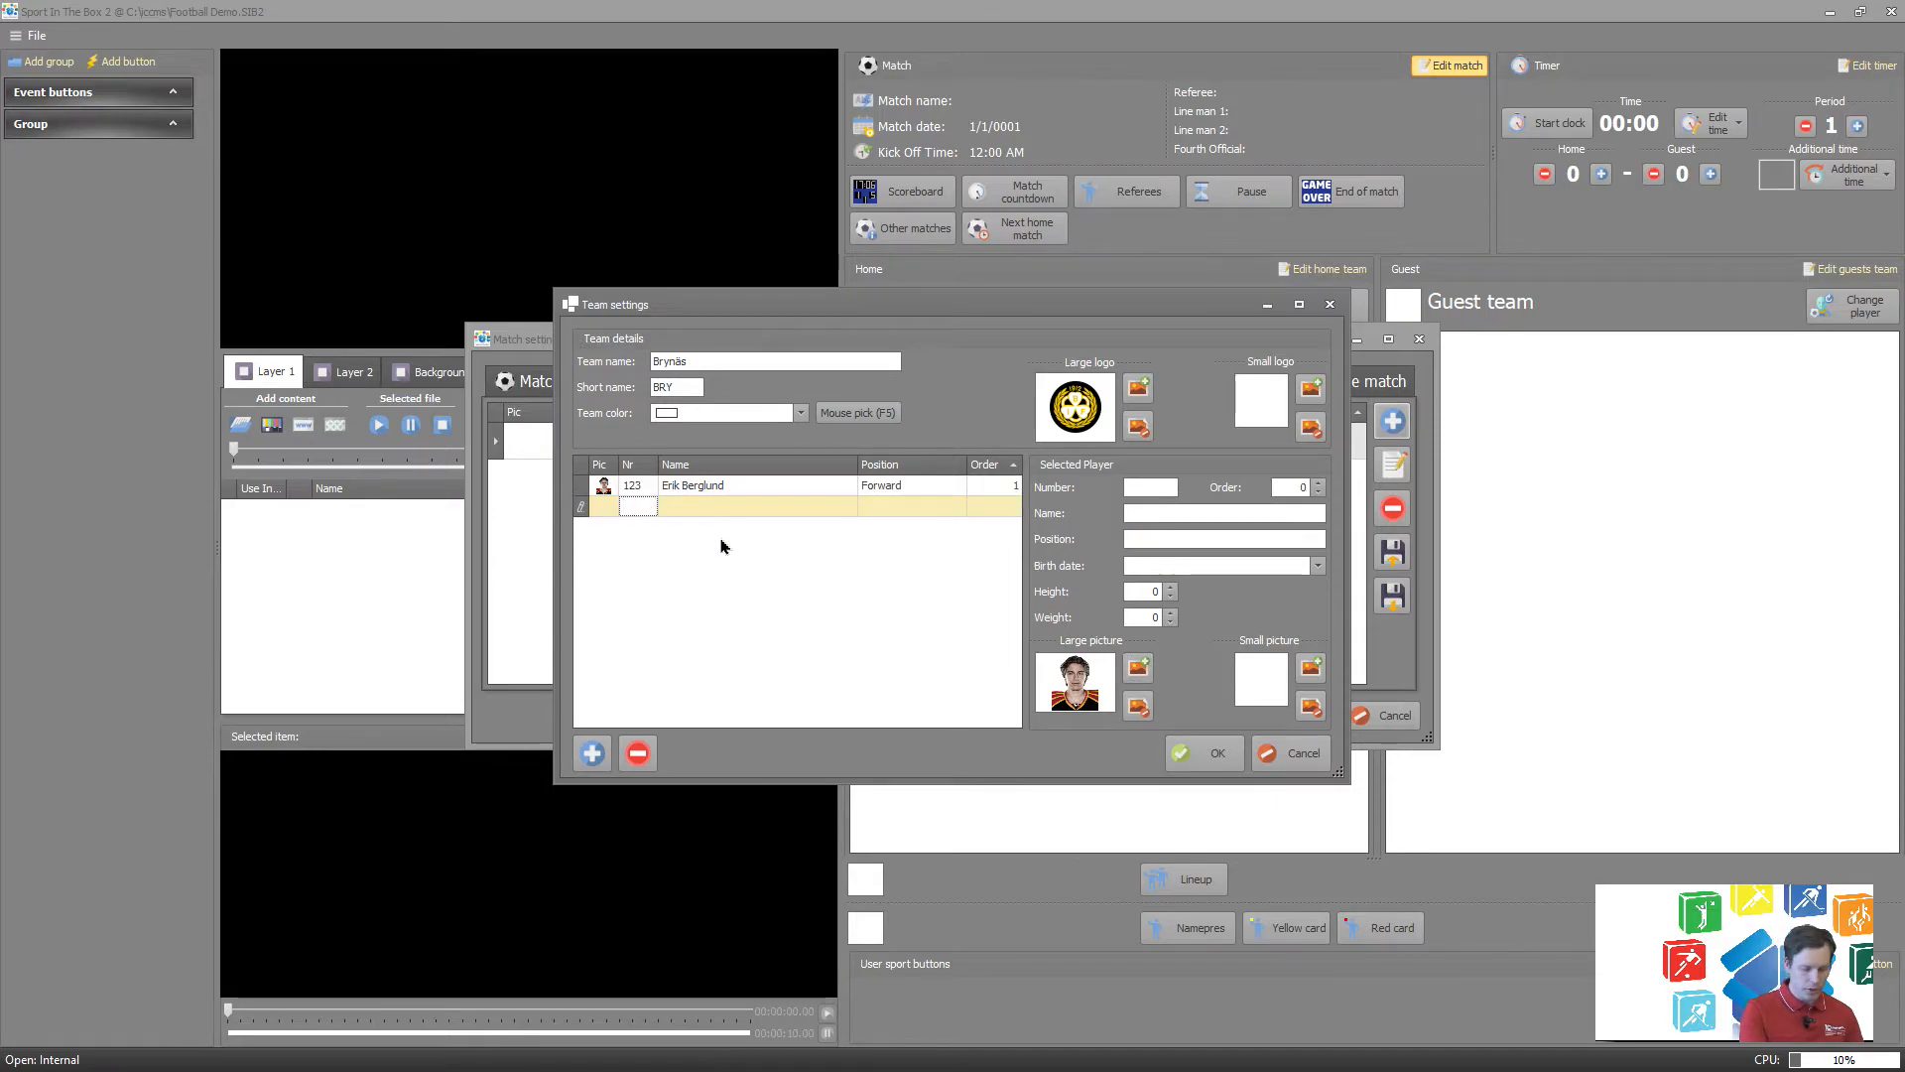
type("23")
key("Tab")
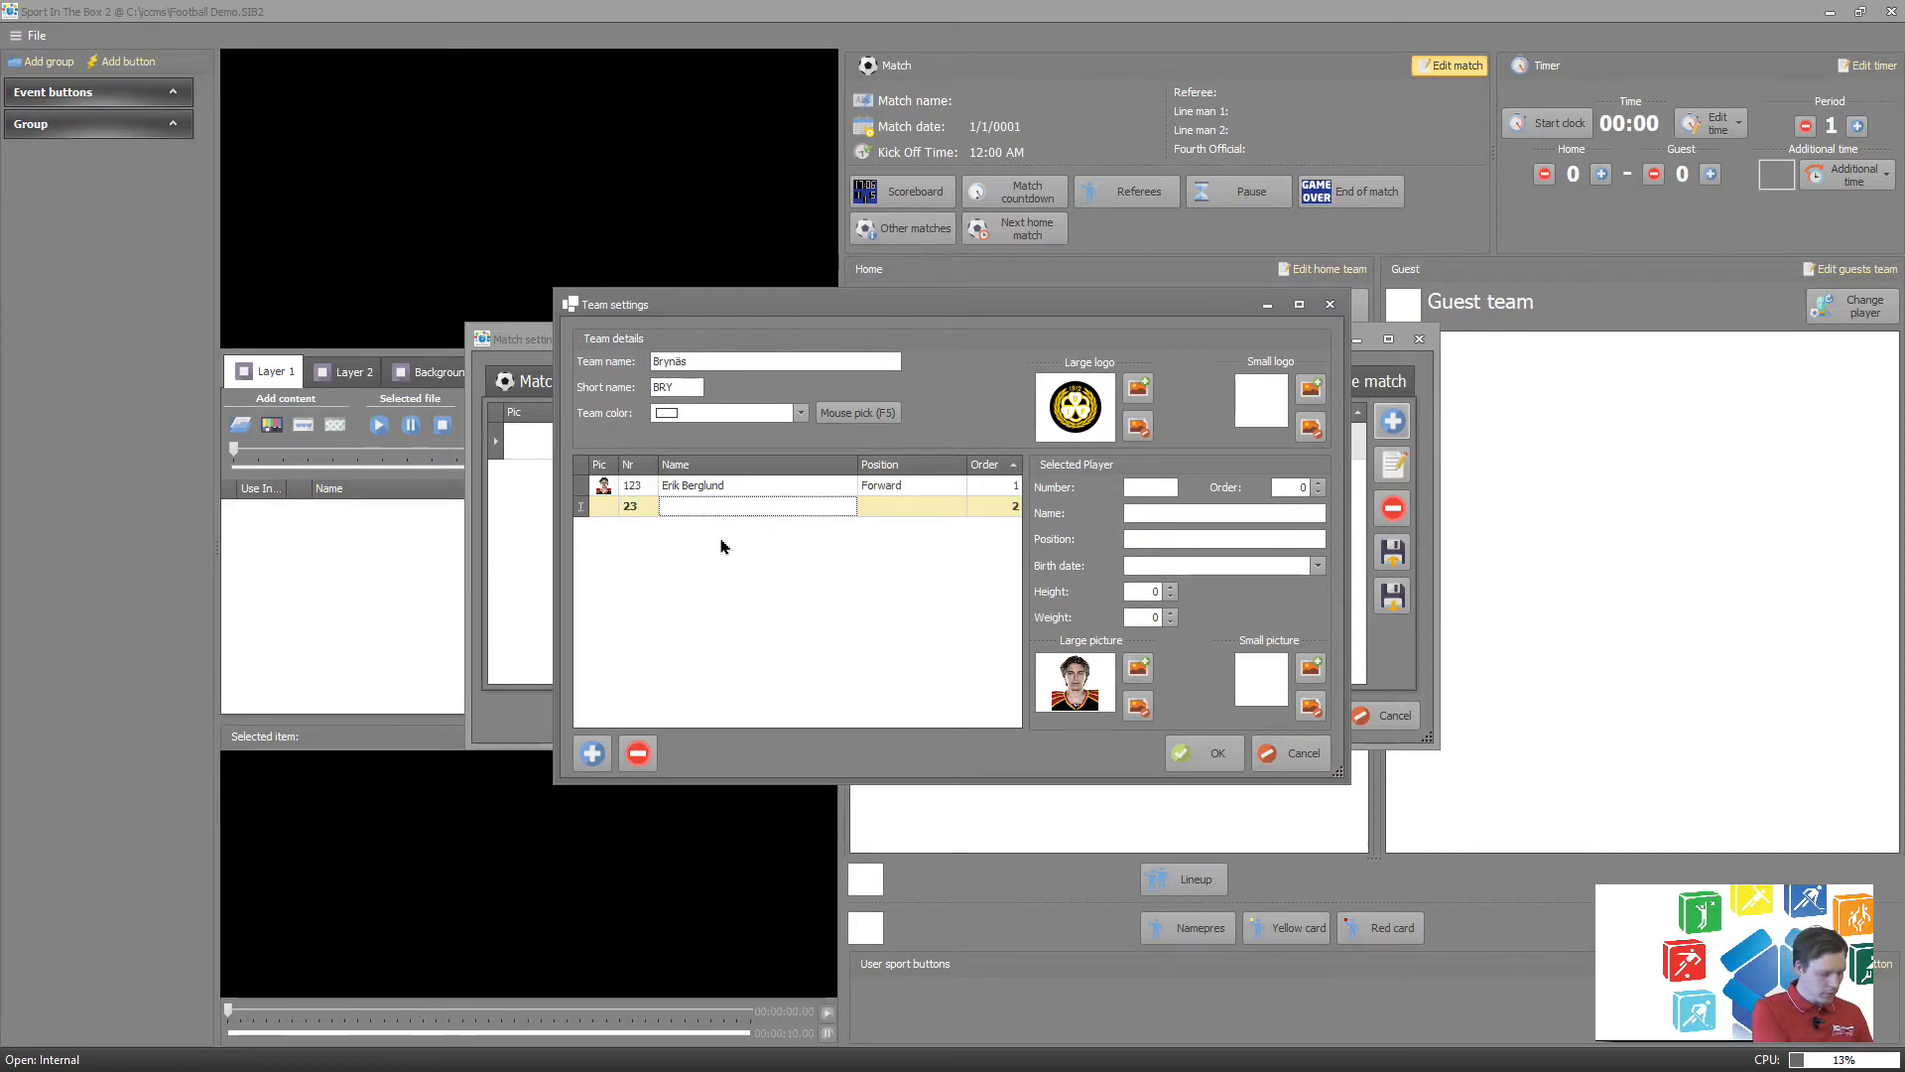
type("jona")
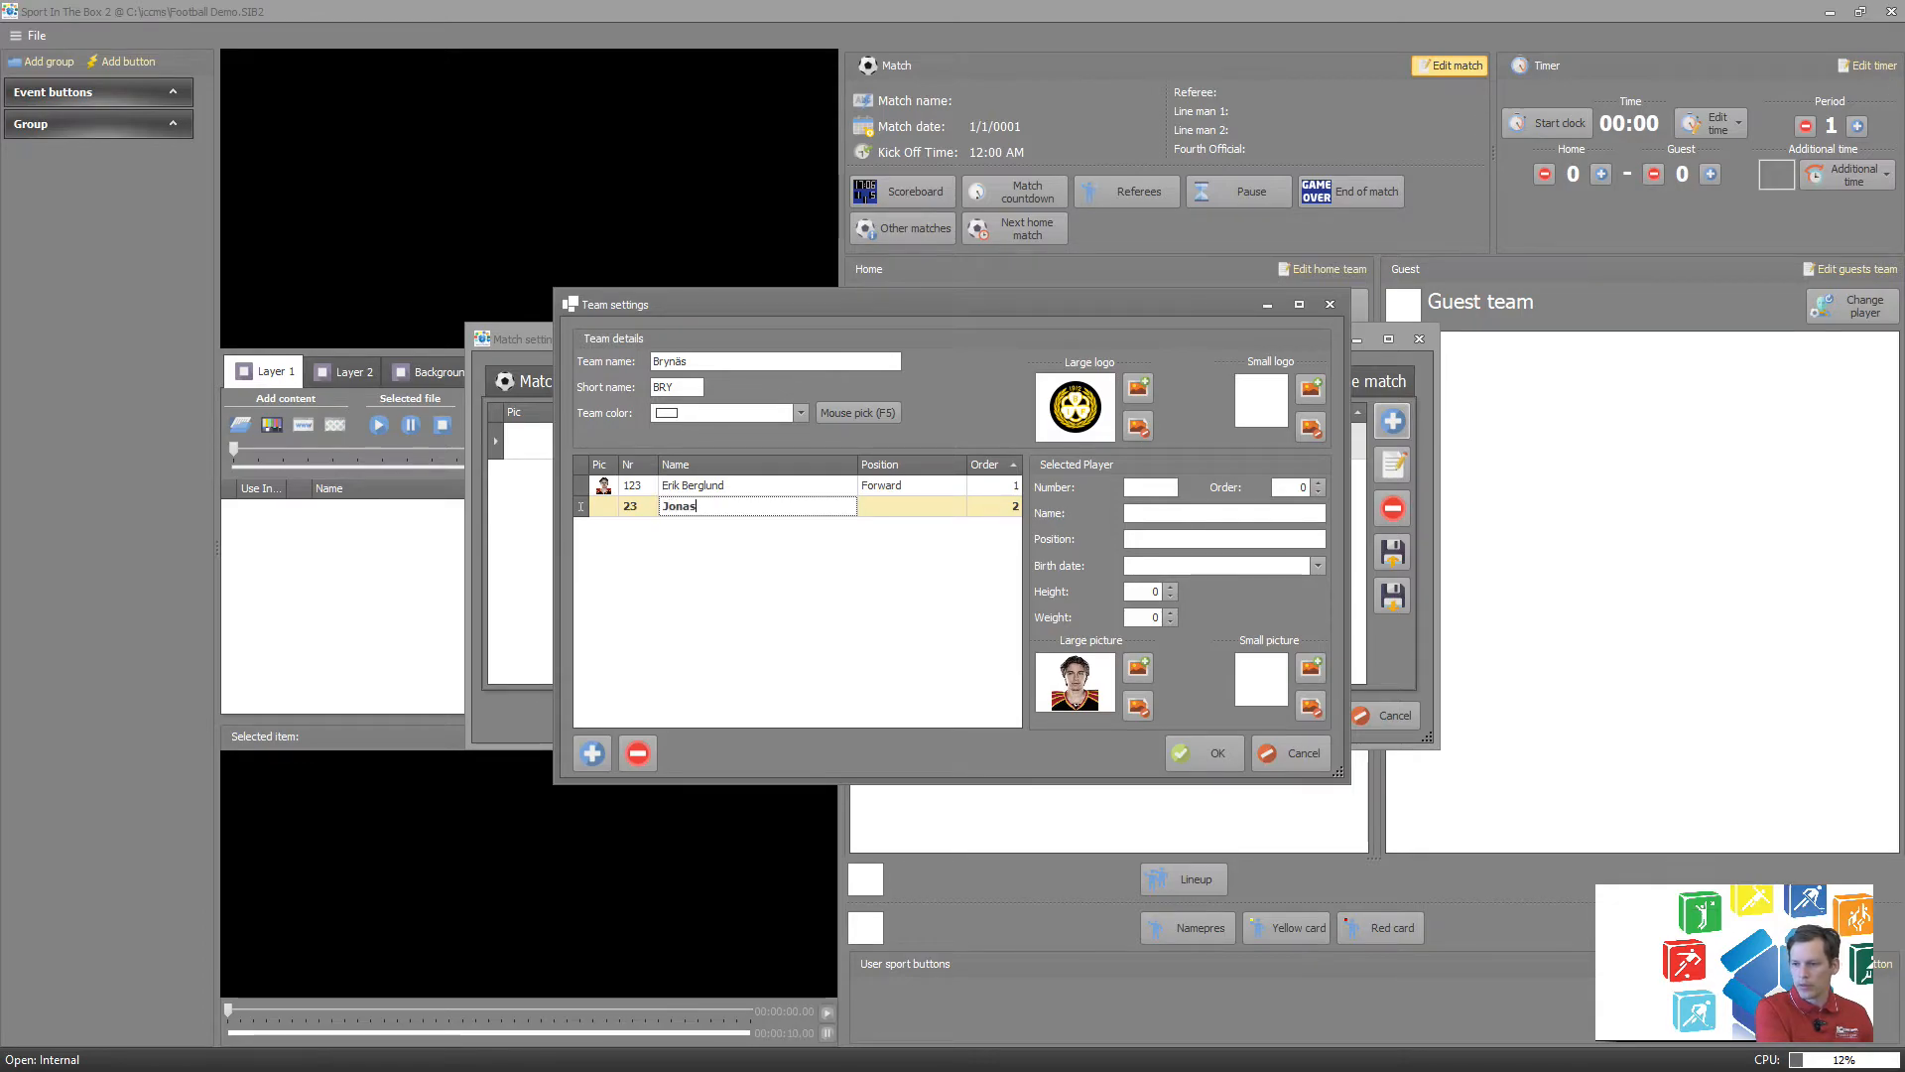
key("Tab")
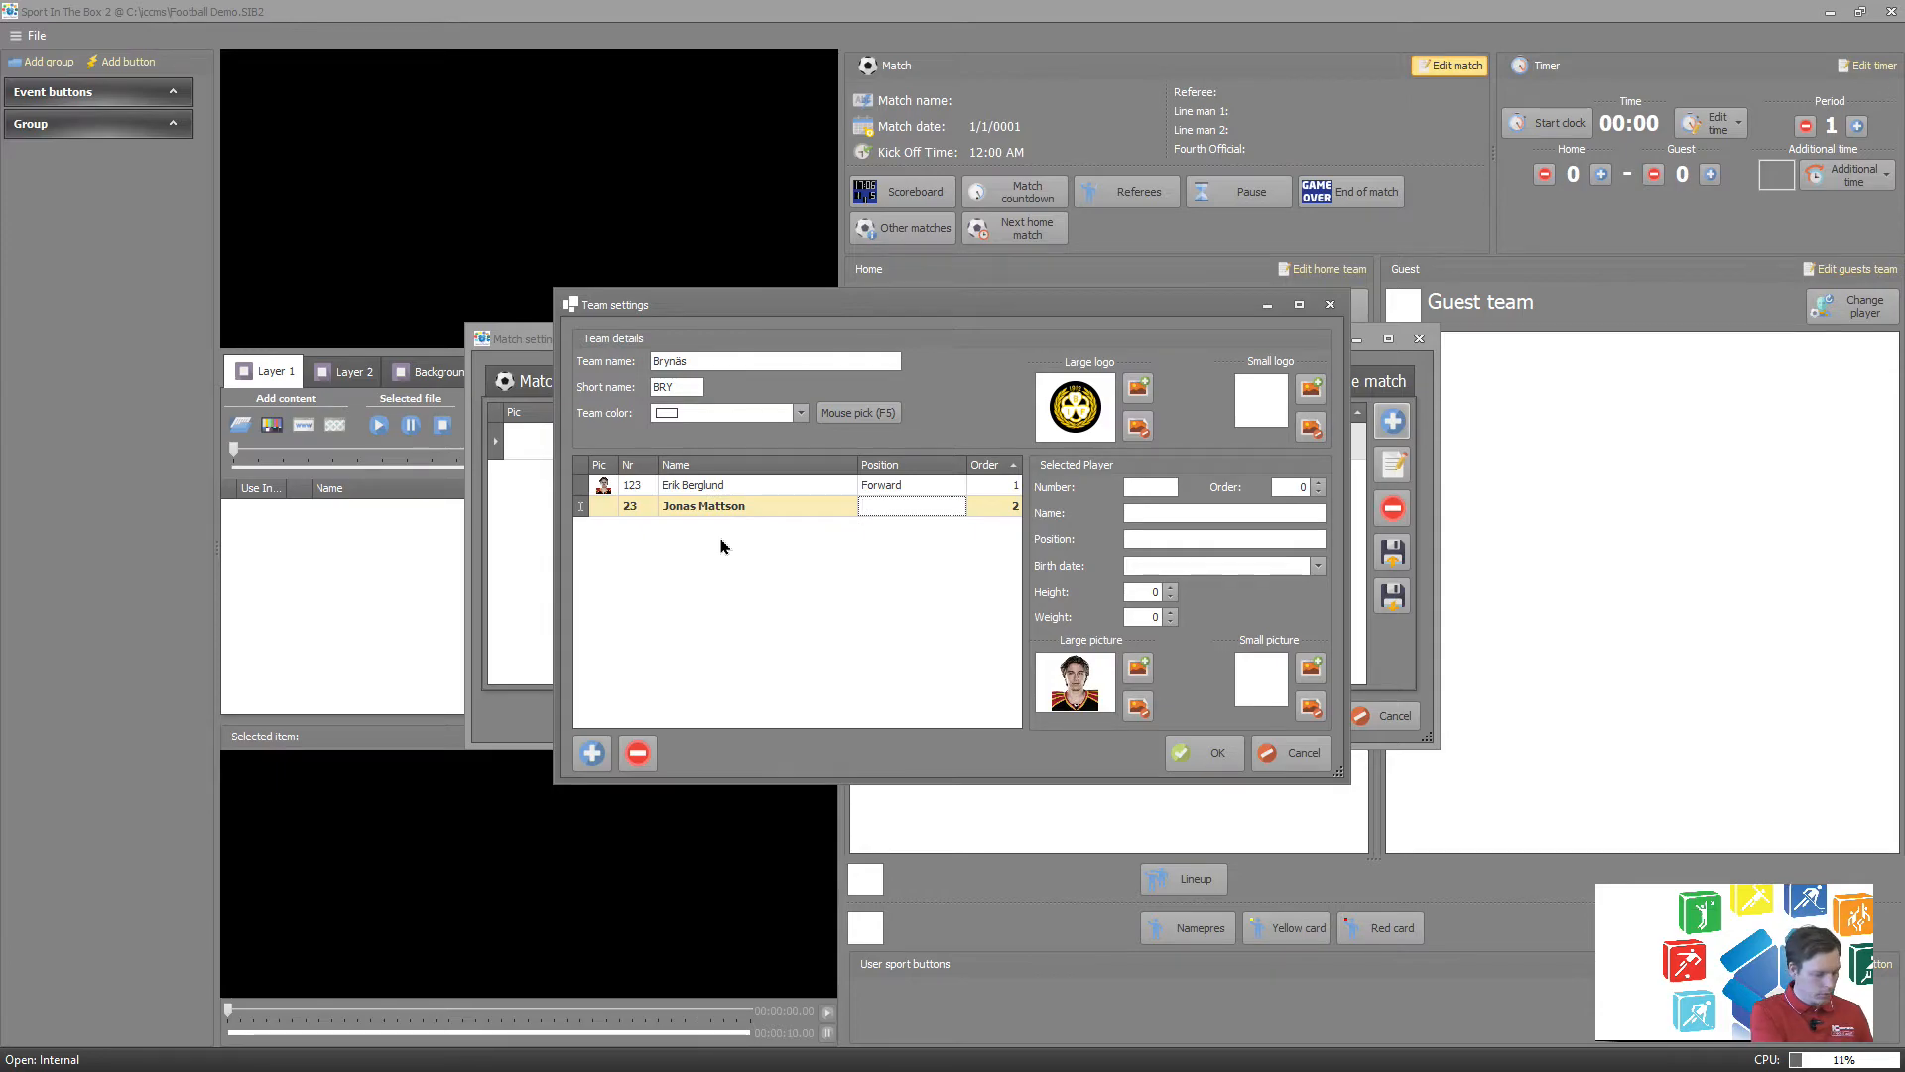
type("Forwar")
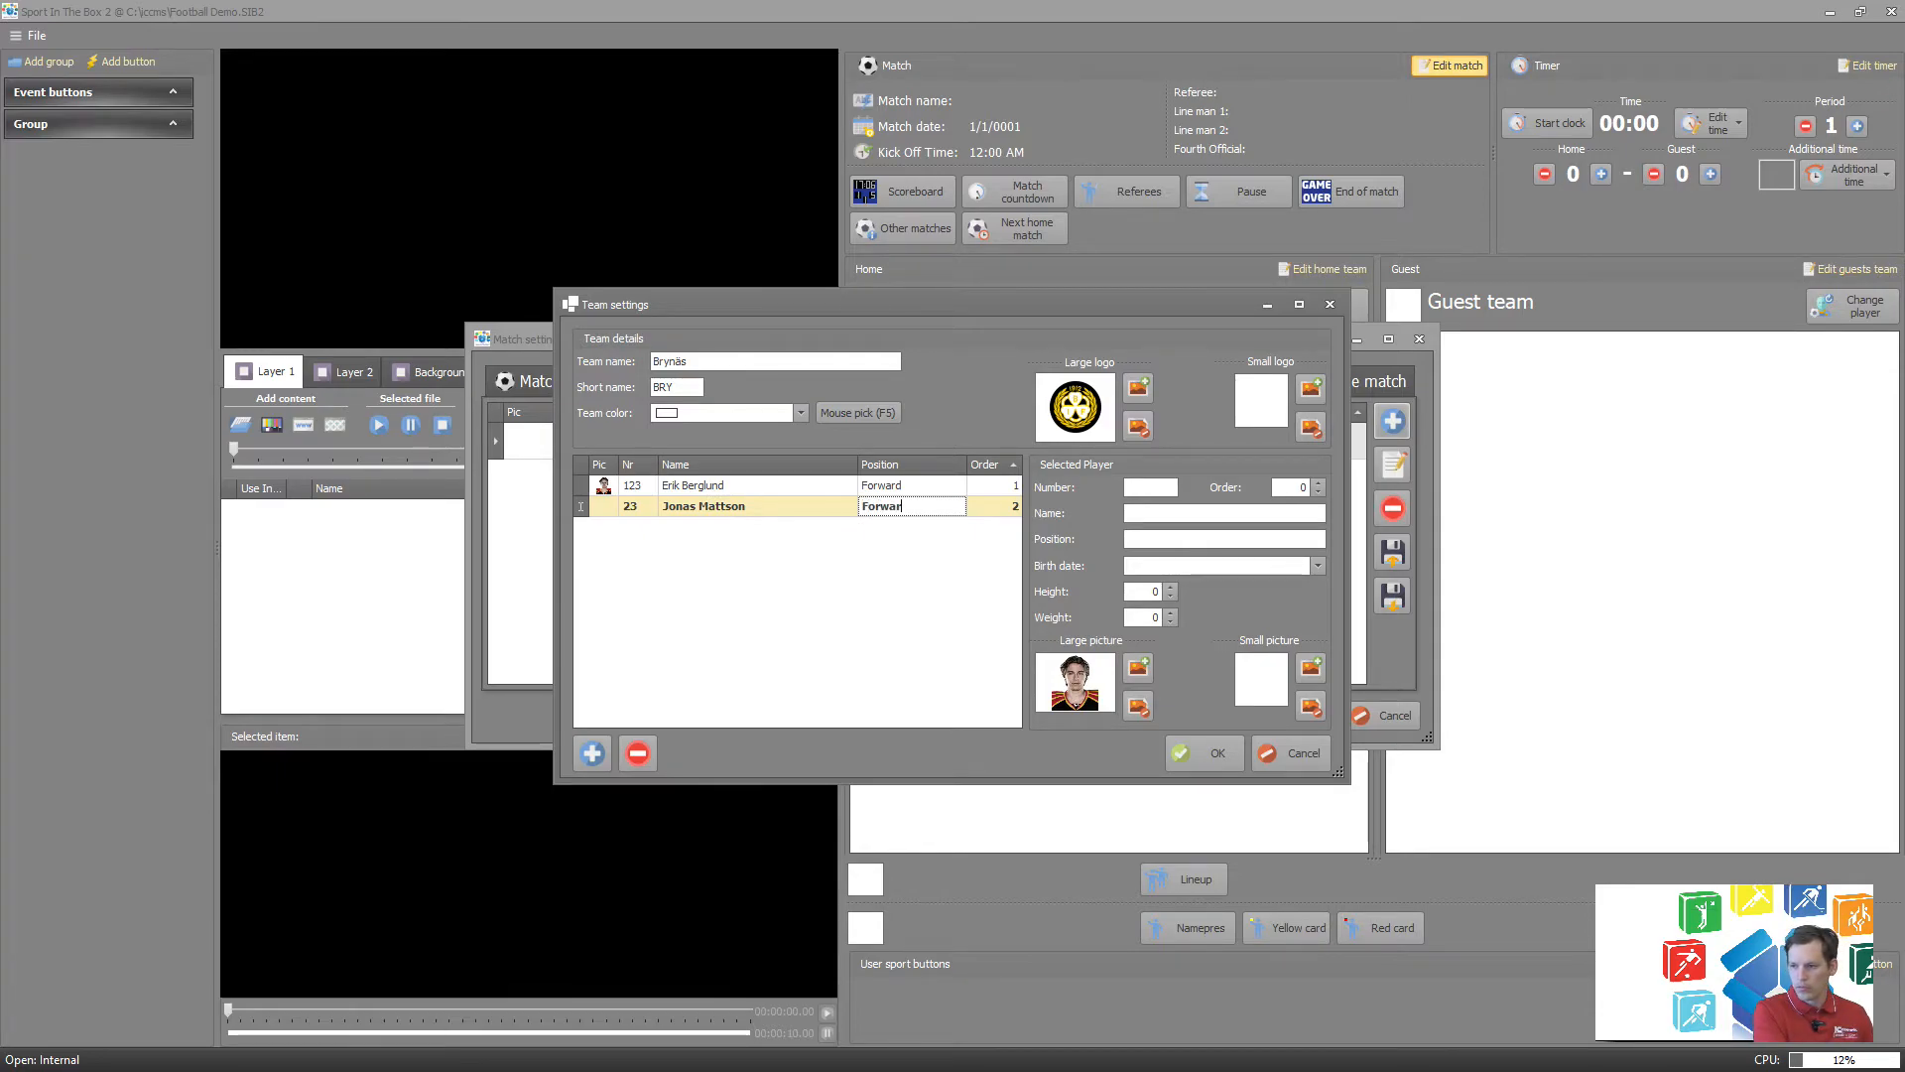
type("d")
key("Tab")
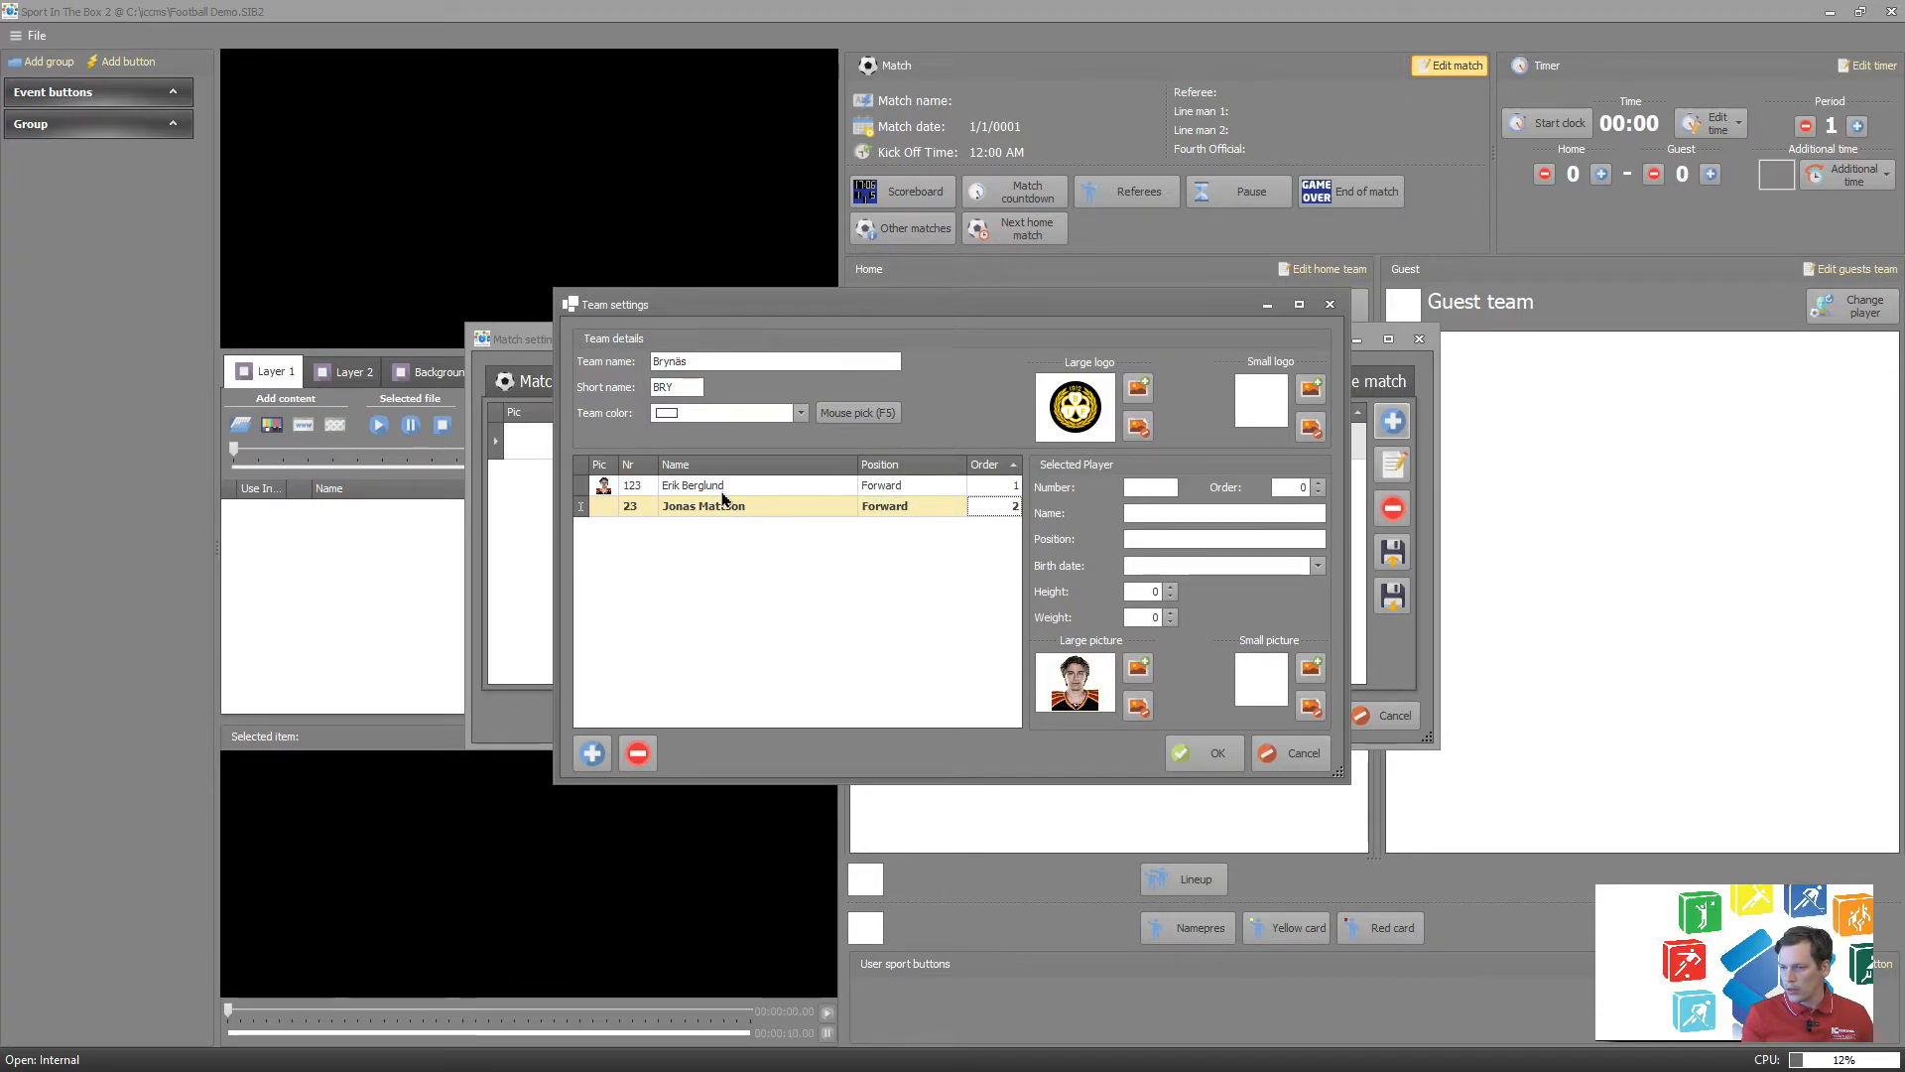
Assign the second image named 5 from the PlayerImages folder as the large picture of player 23 and save the team.
left_click(722, 504)
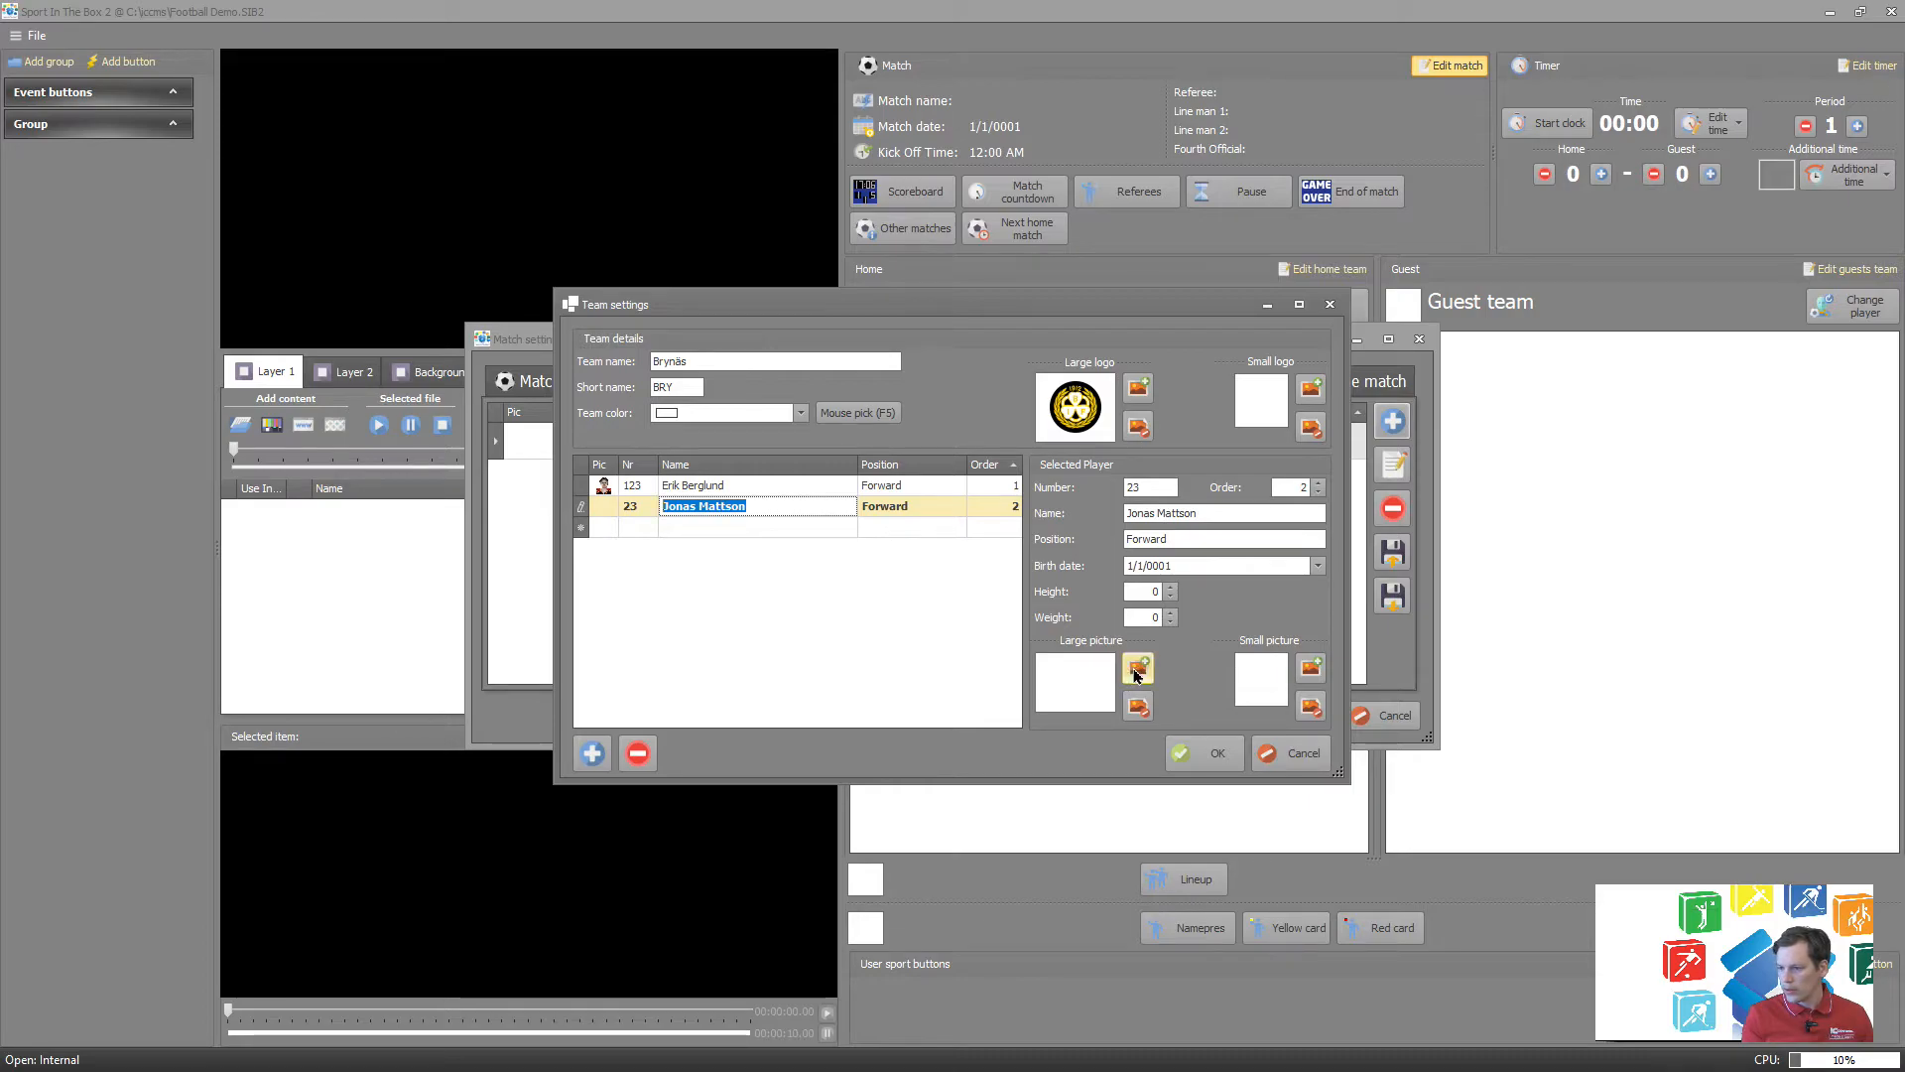
left_click(1137, 671)
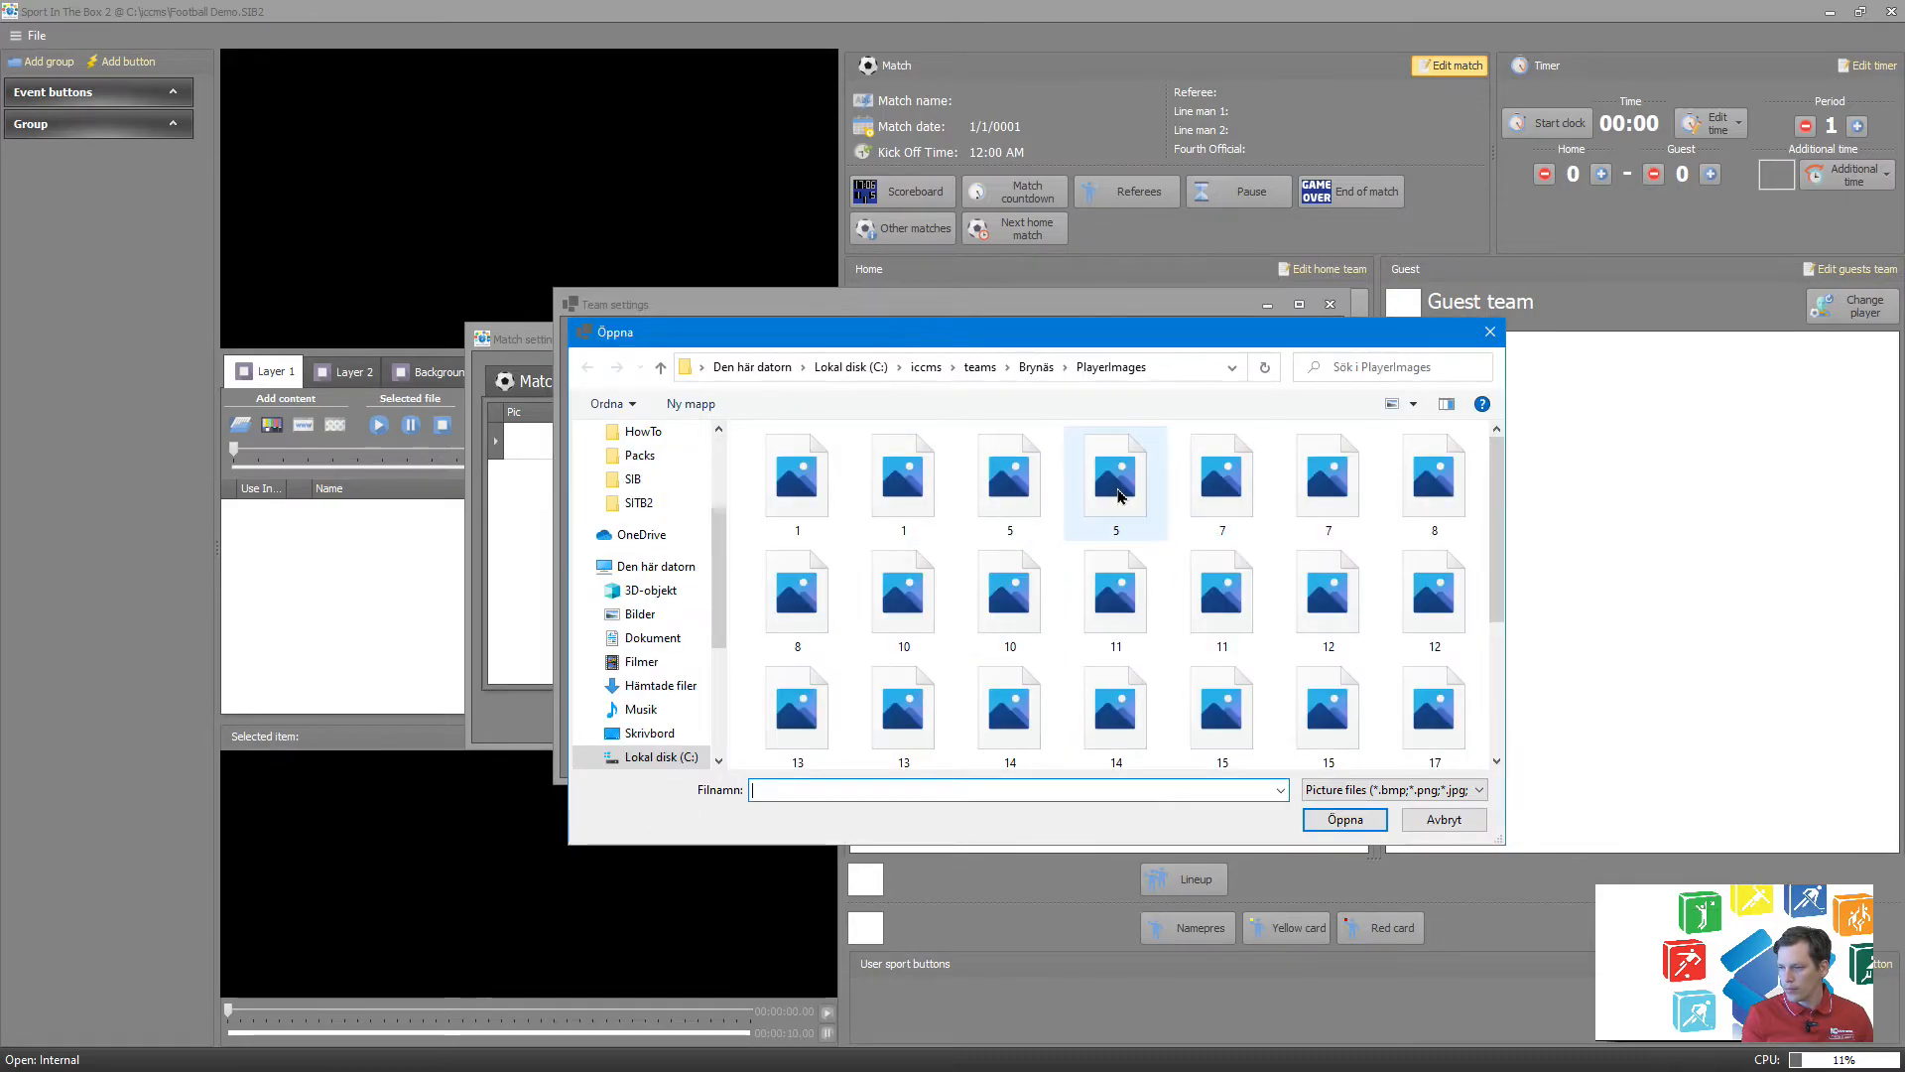
double_click(1117, 493)
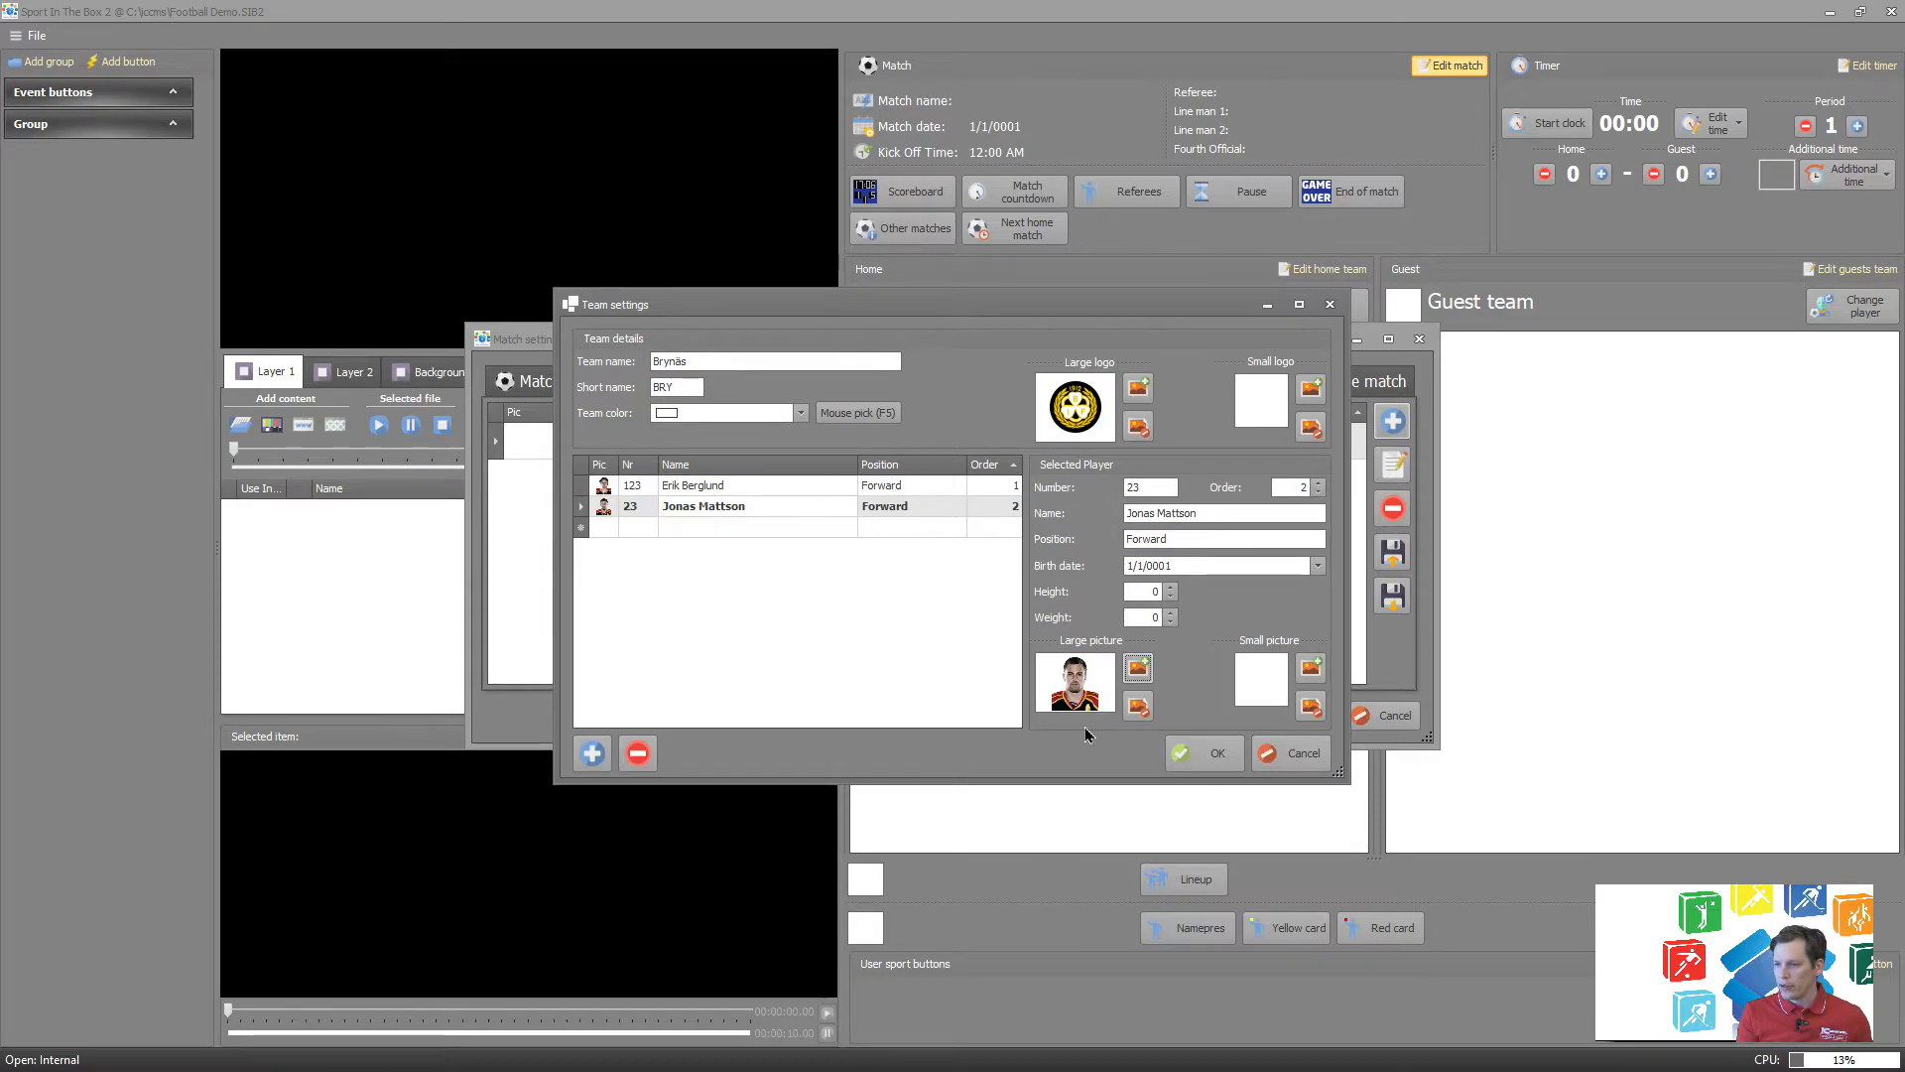
left_click(1211, 756)
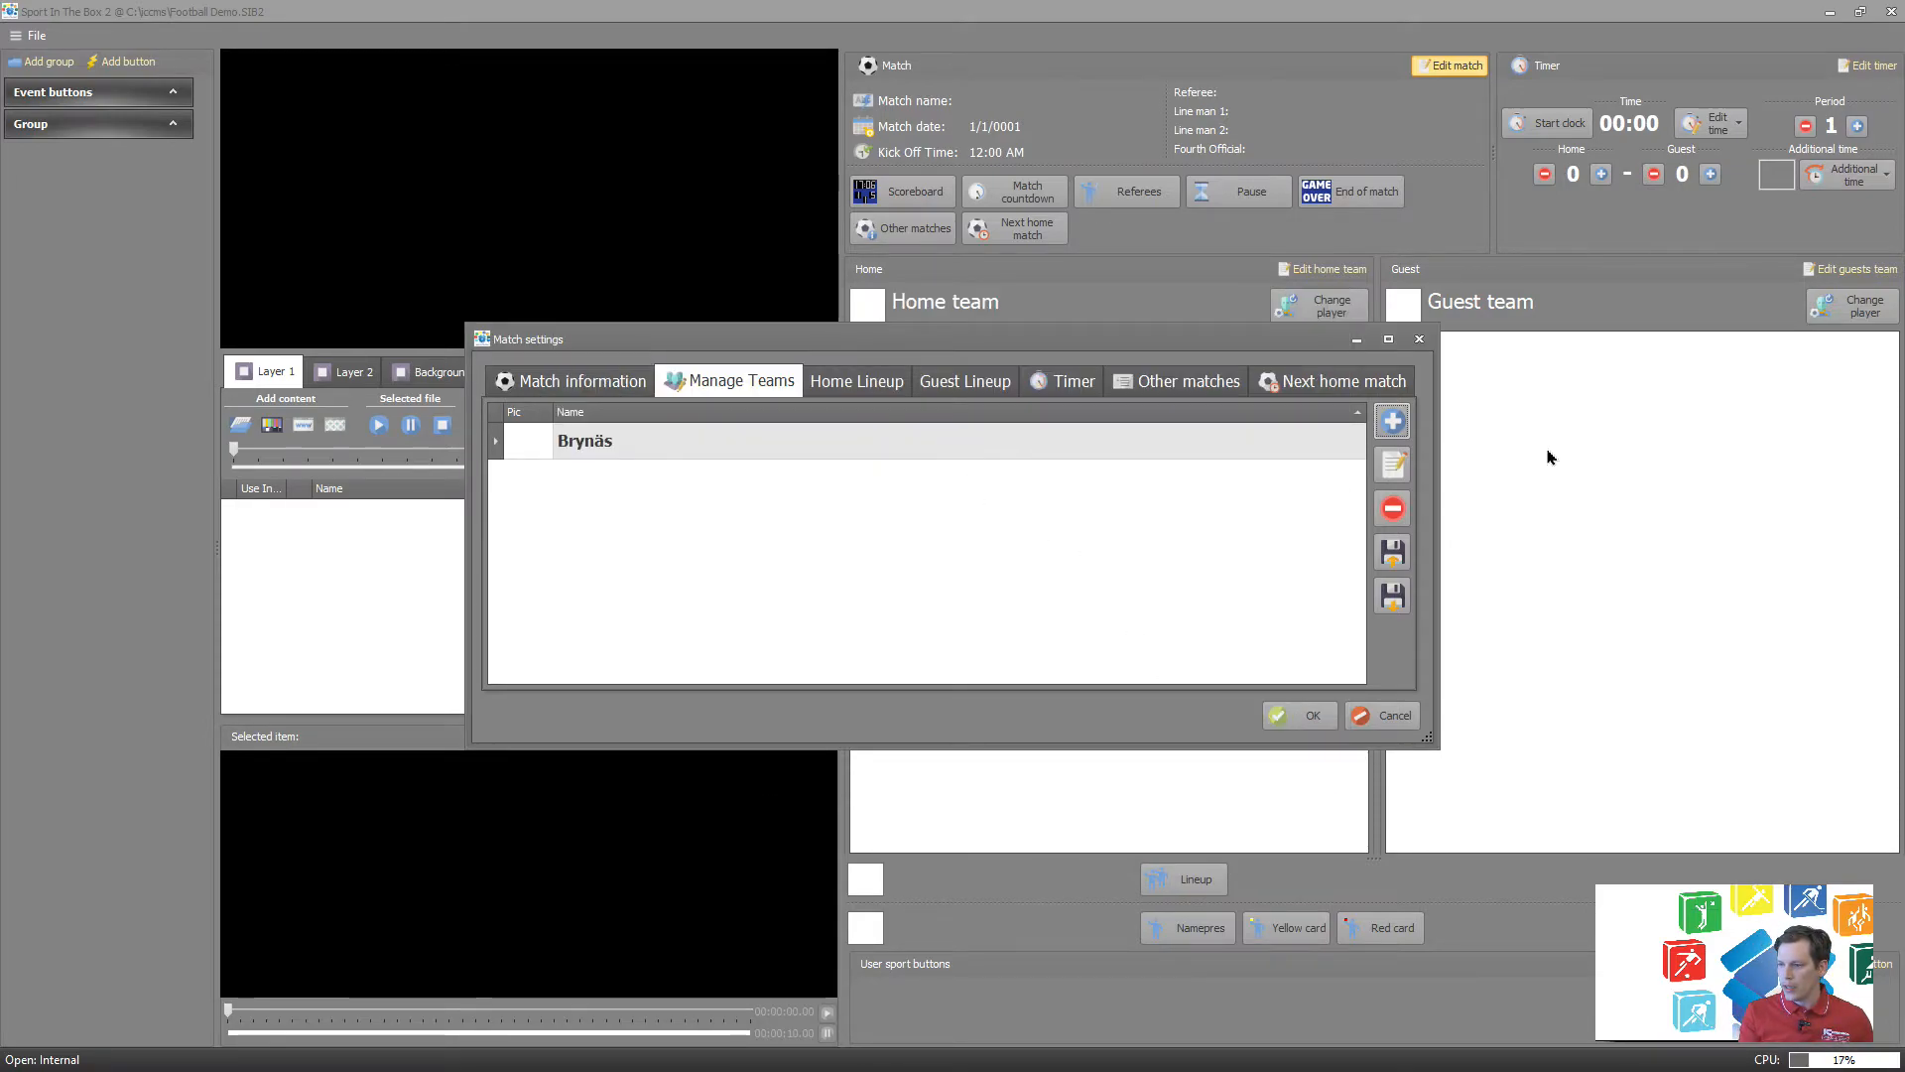
Create another team named Djurgården with the short name DJU.
left_click(1395, 421)
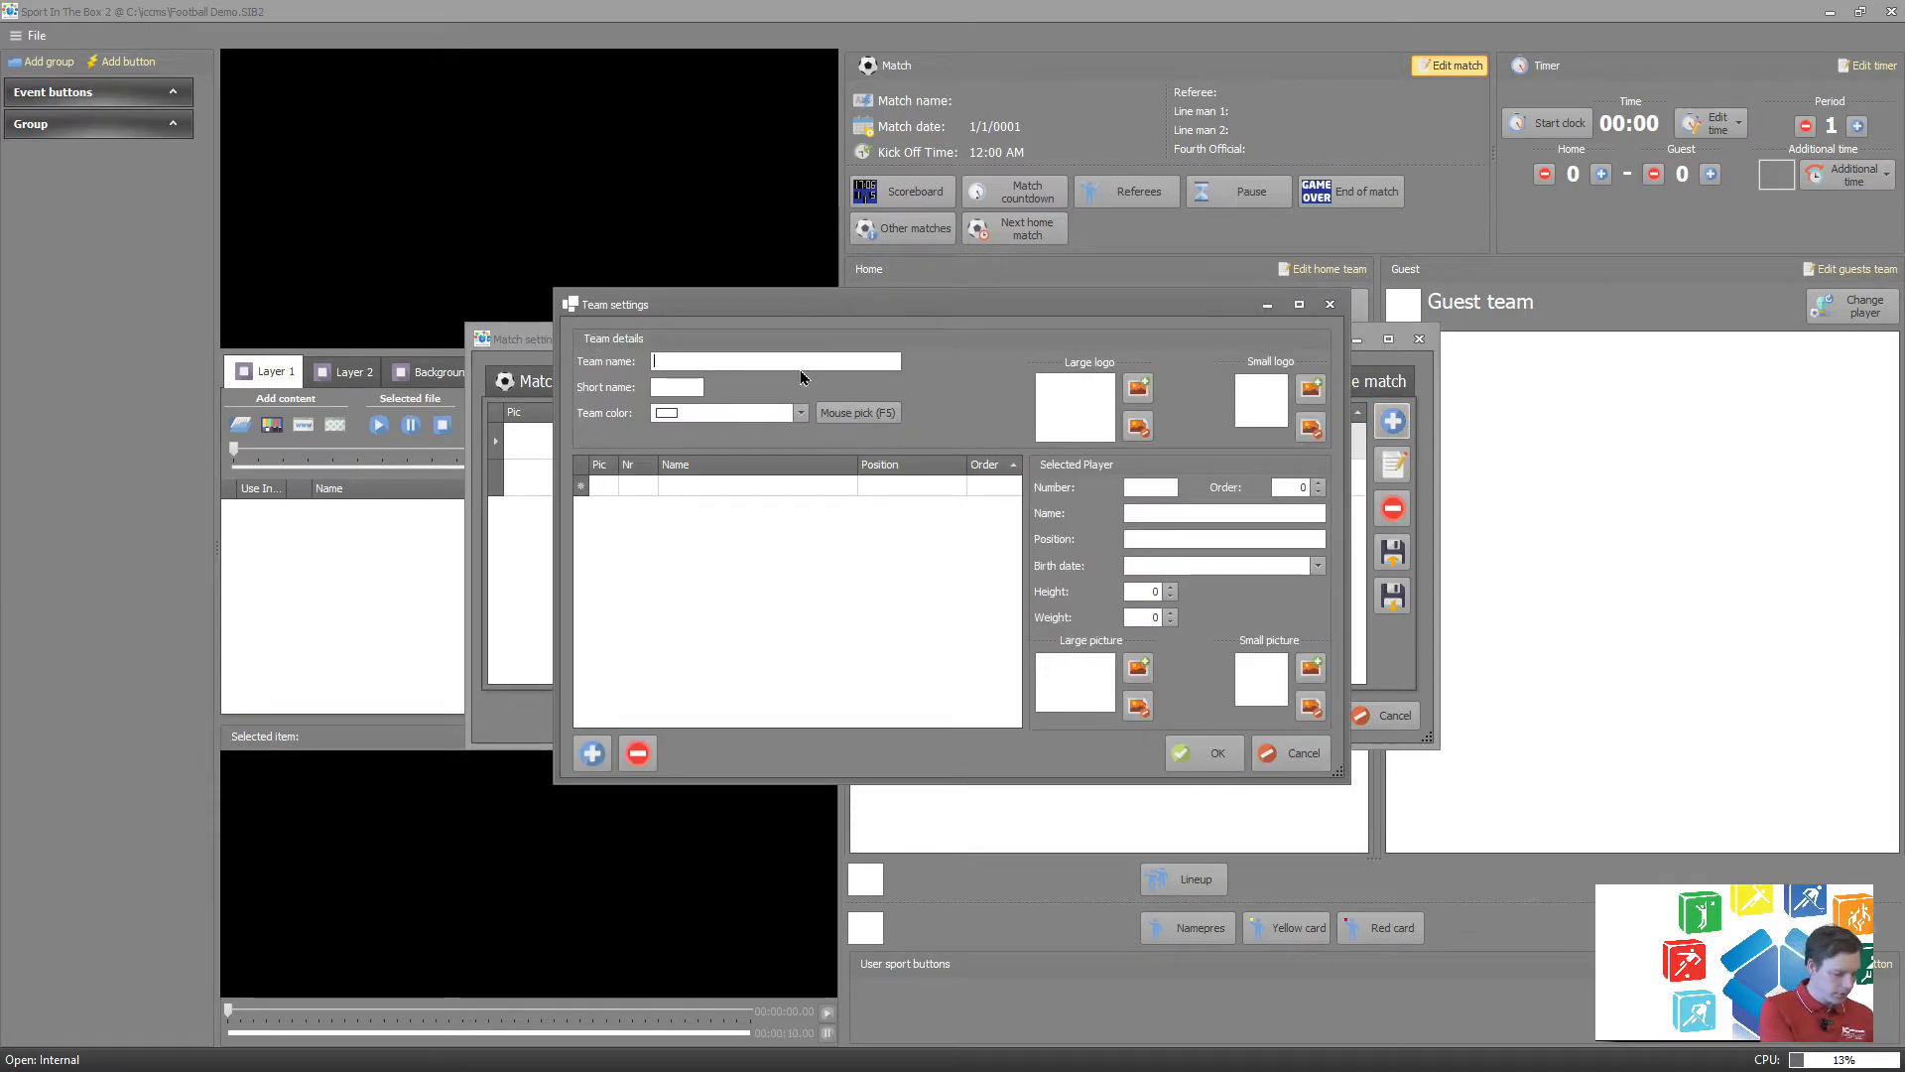
type("Djurg")
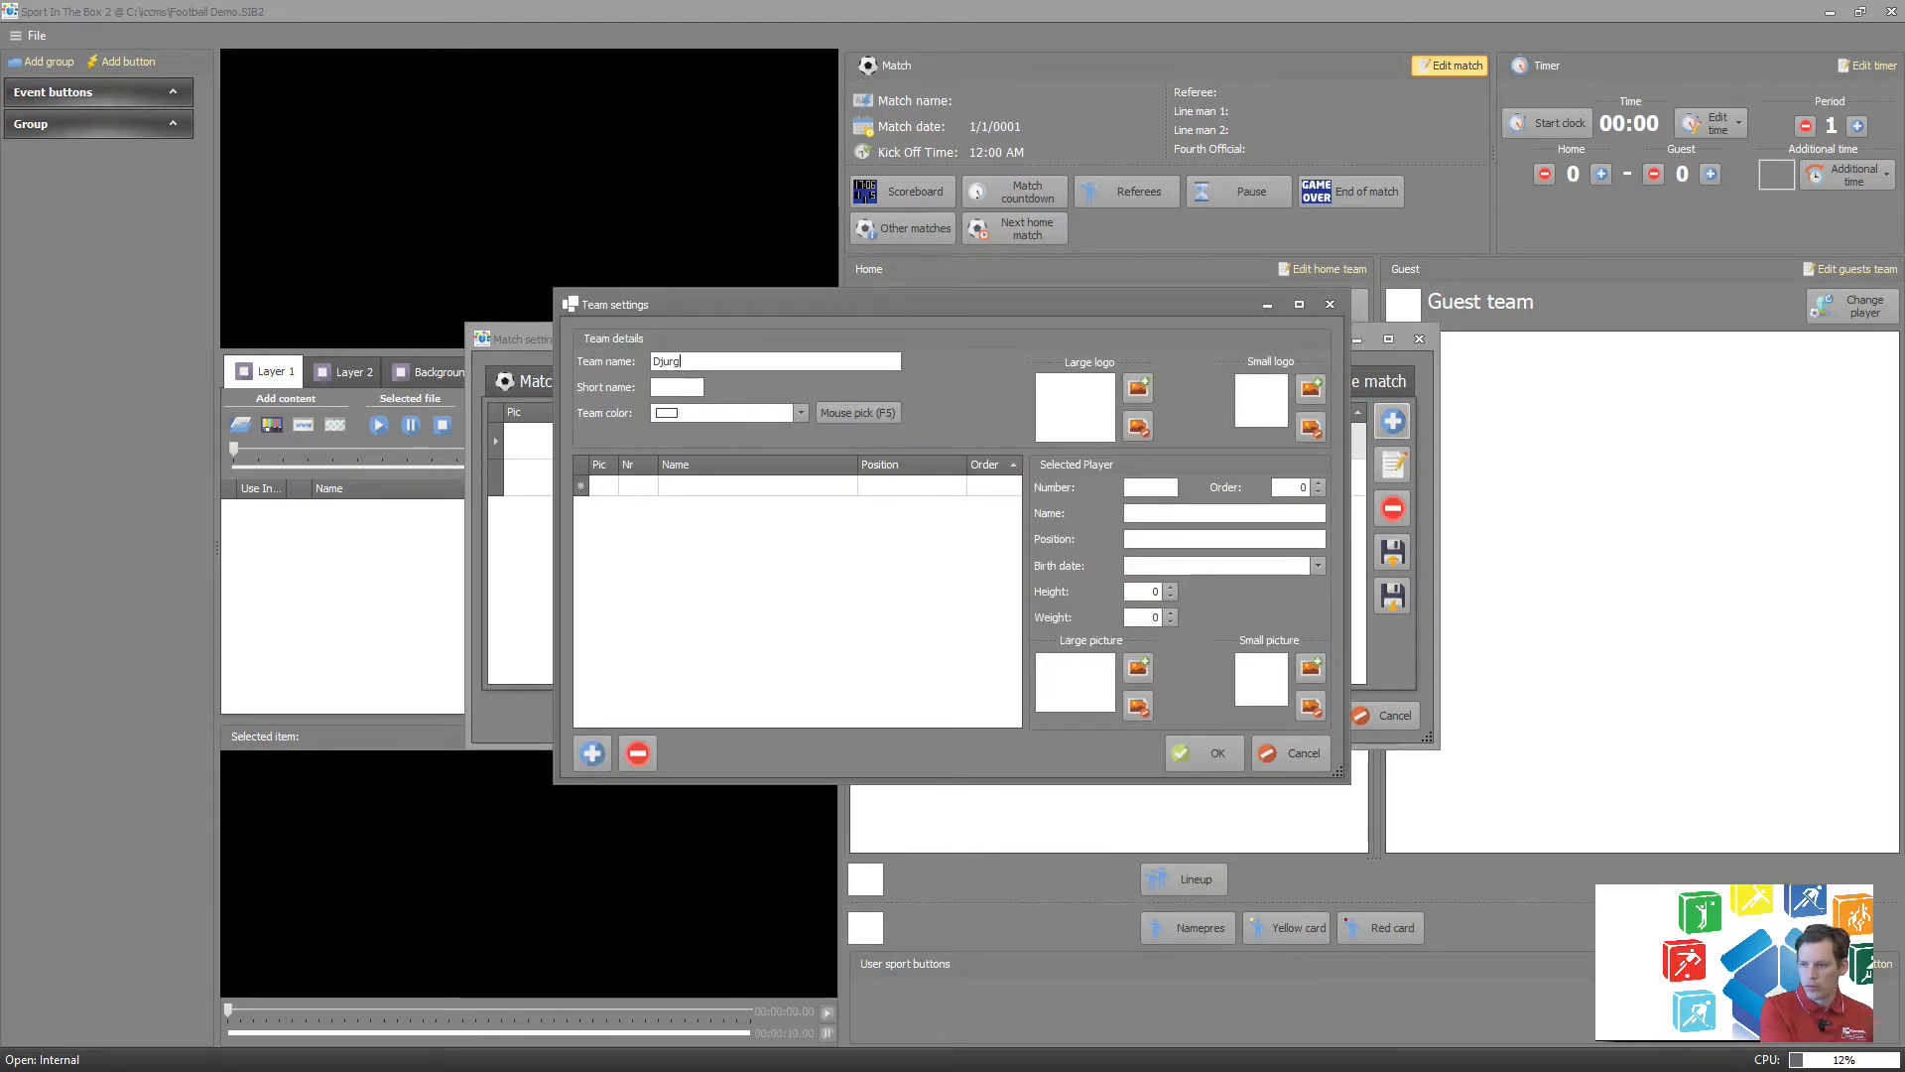
key("BackSpace")
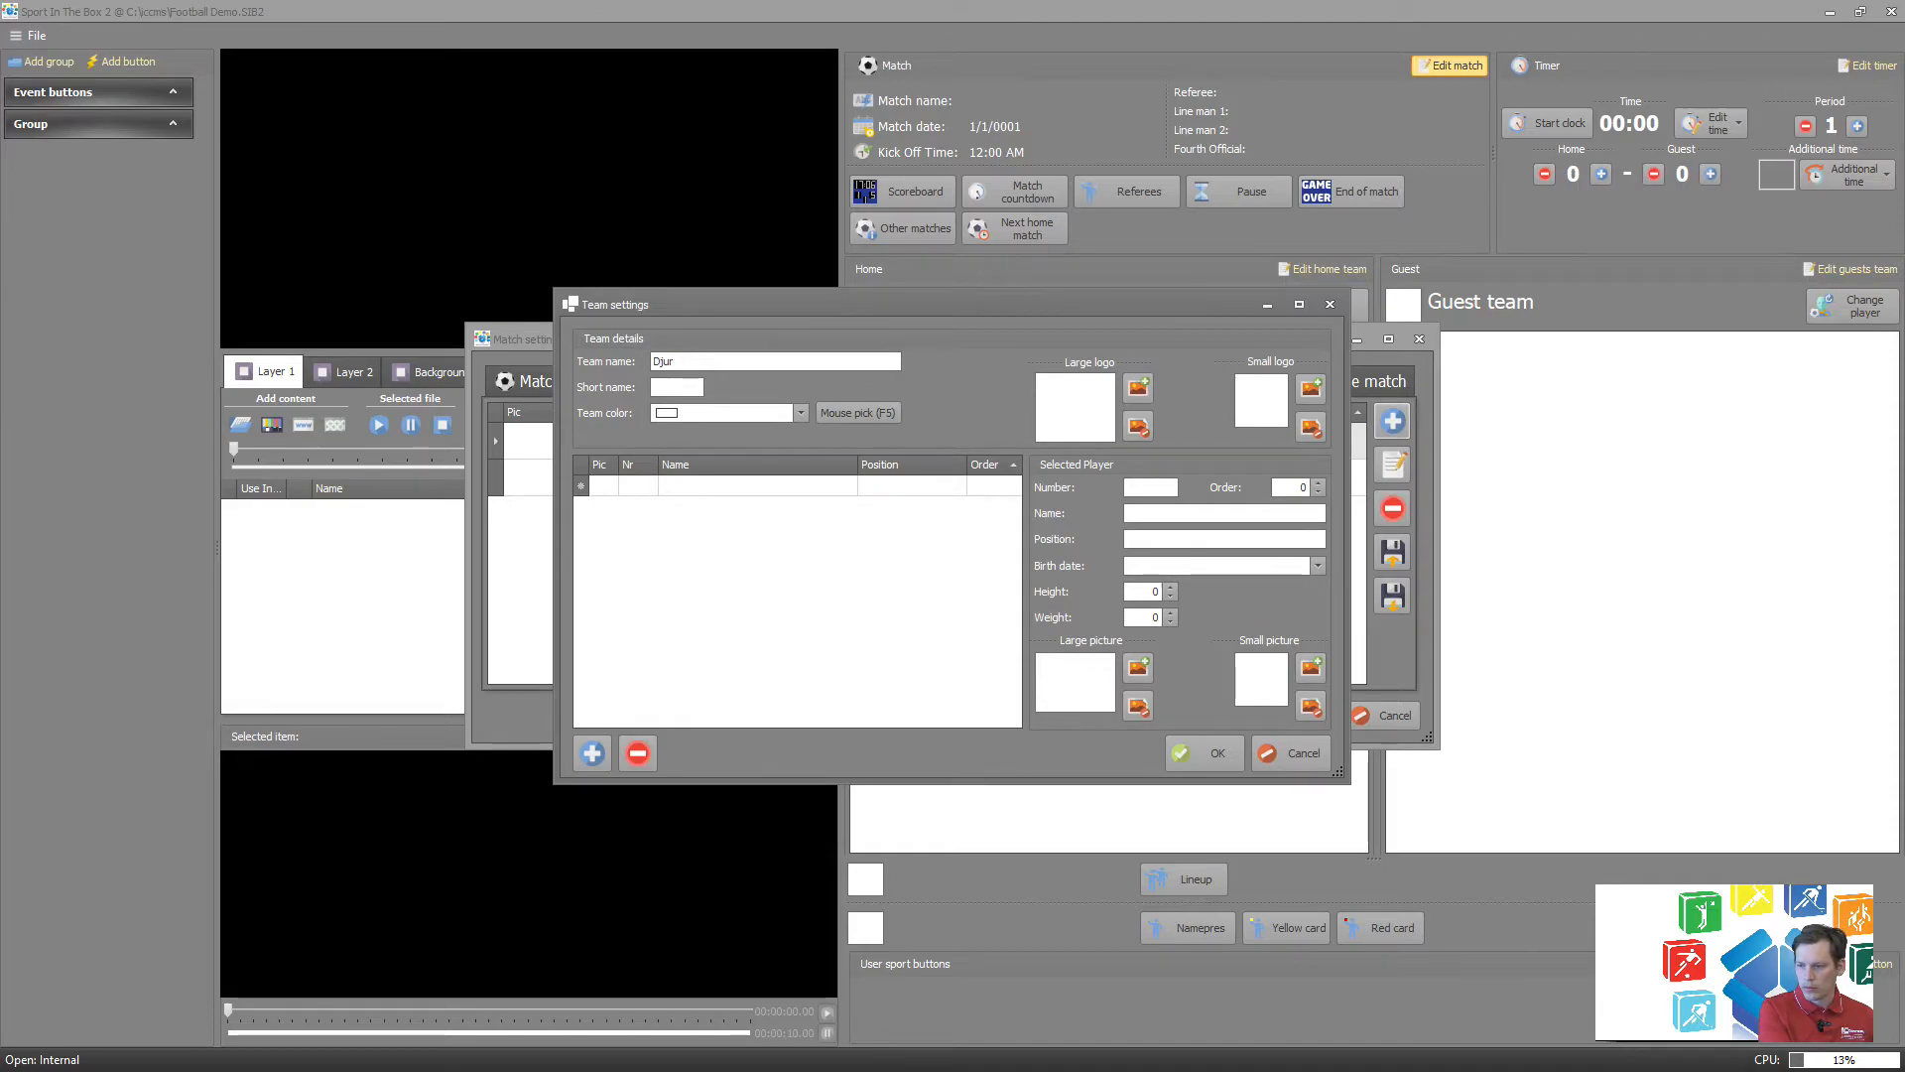
type("gården")
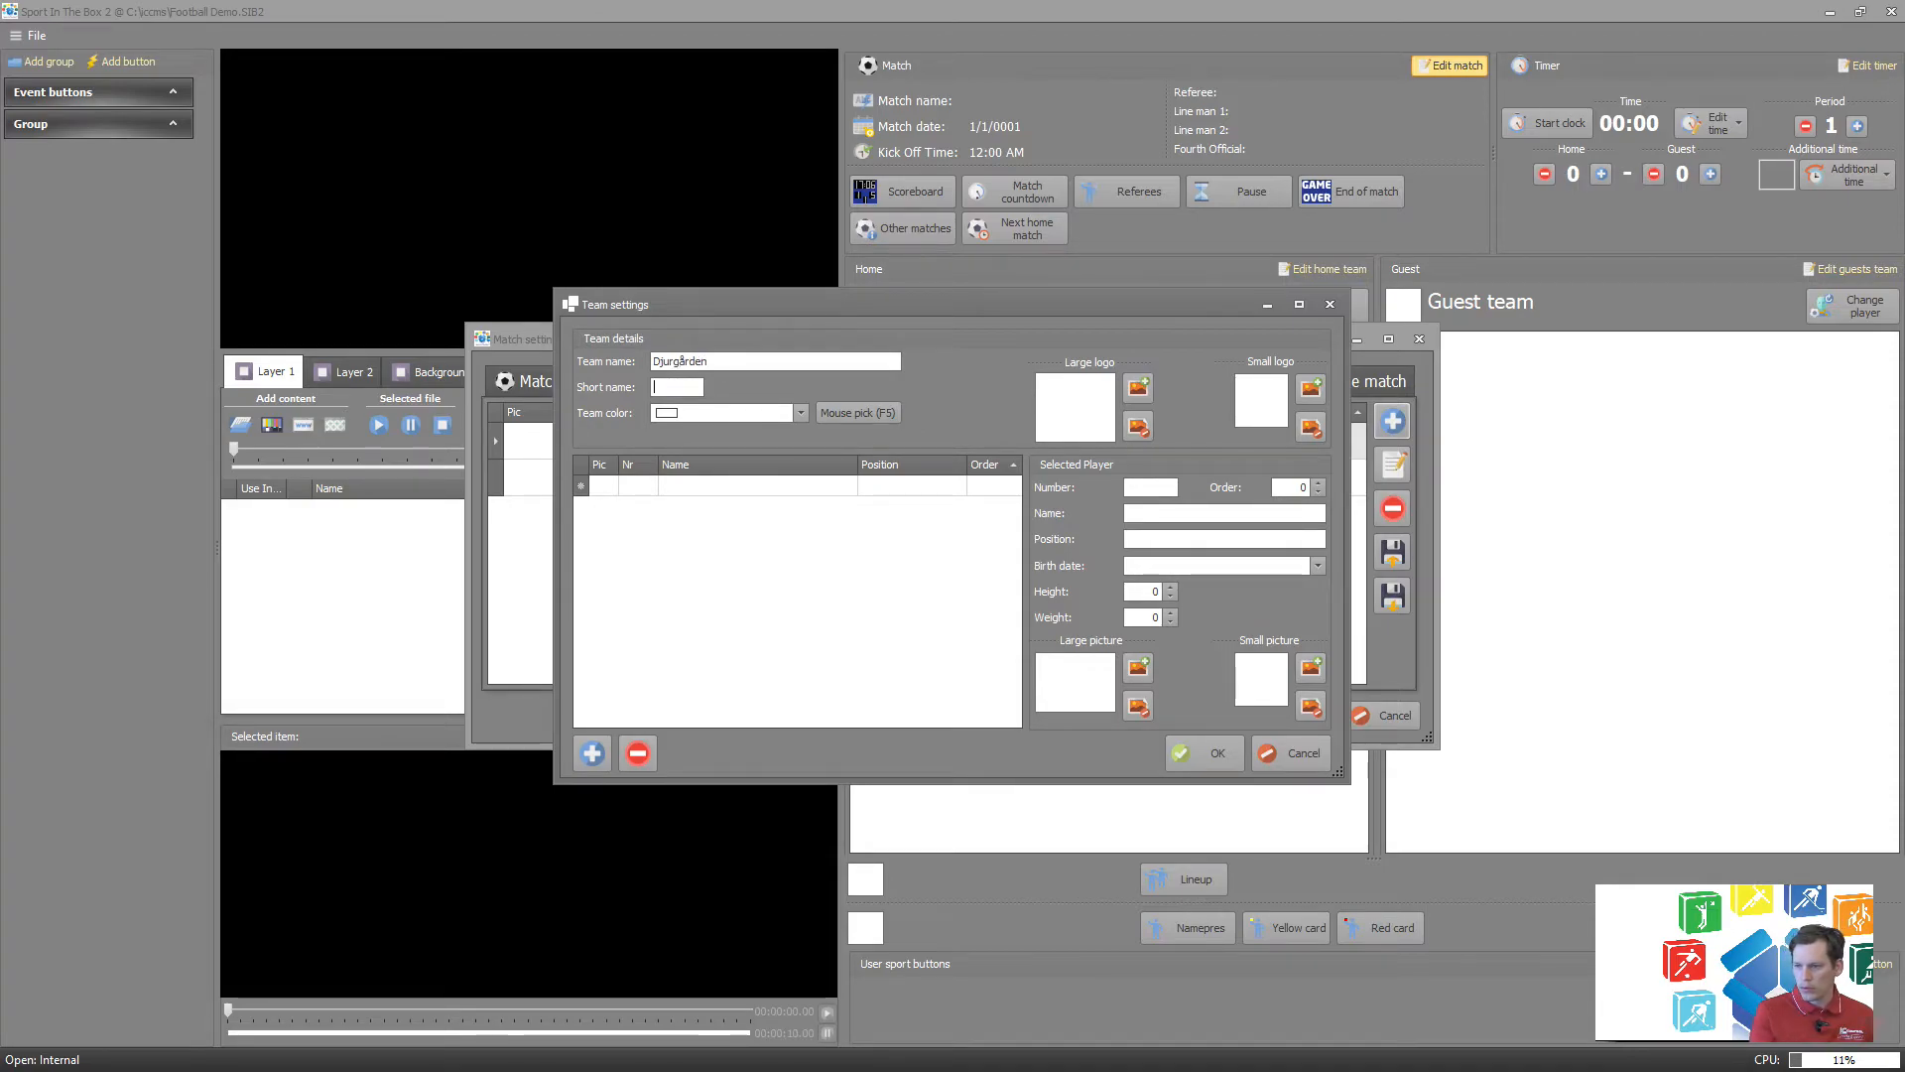
key("Tab")
type("DJU")
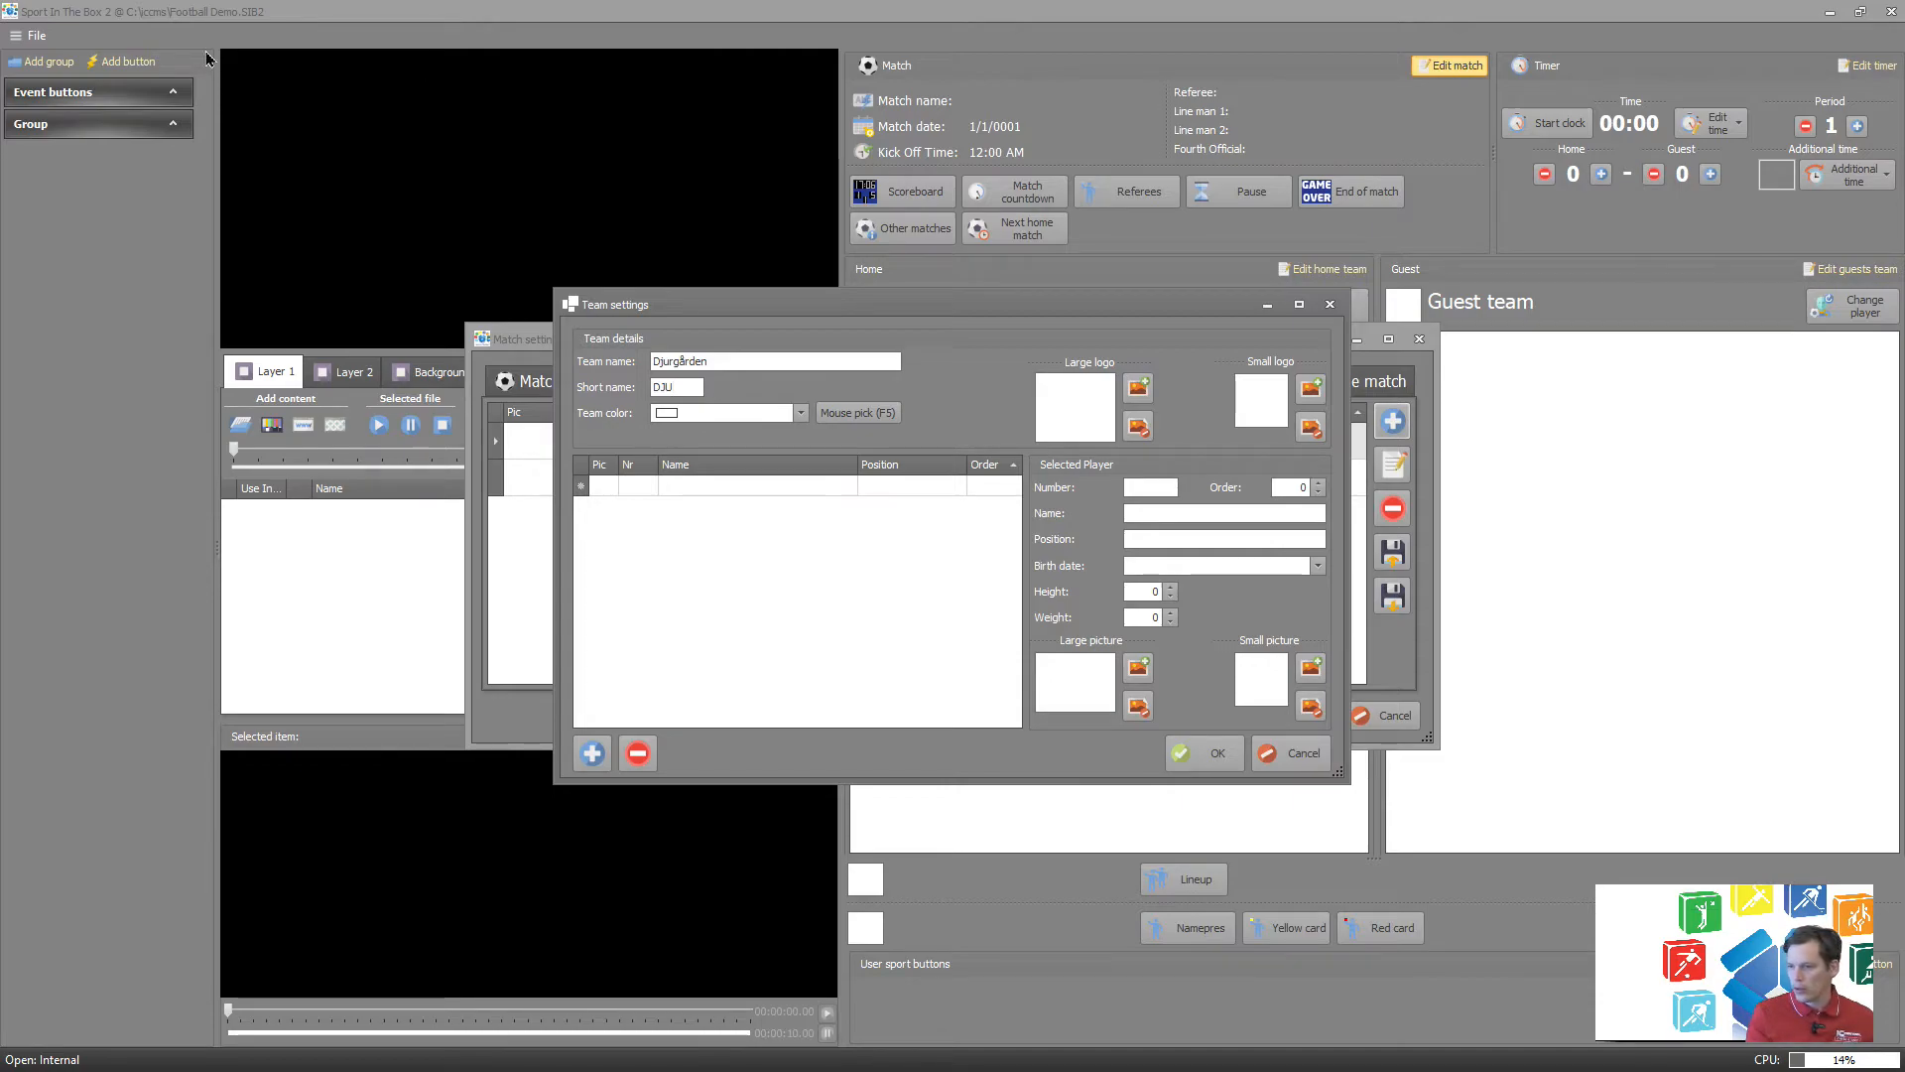
Load Djurgårdens_IF_Logo from C:\iccms\teams\Djurgården as the team's large logo and save the team.
left_click(602, 486)
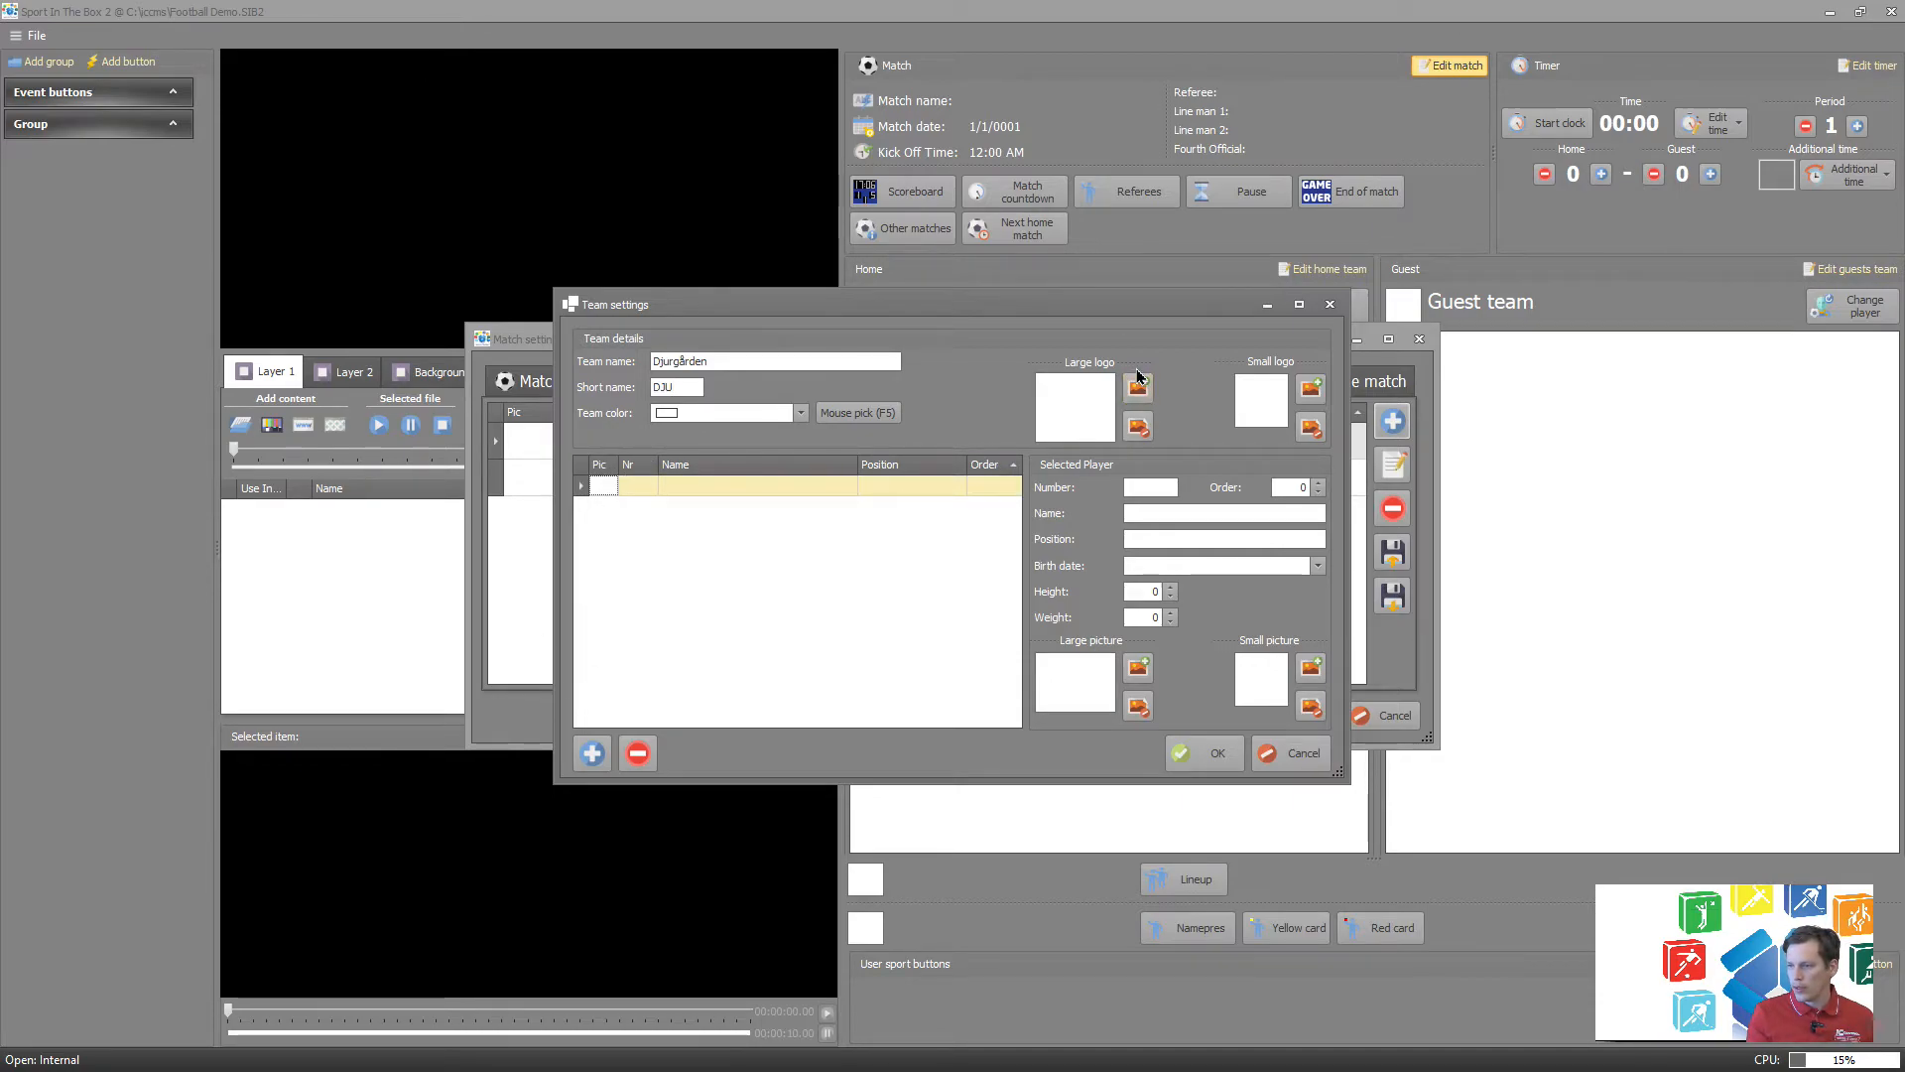
left_click(1139, 390)
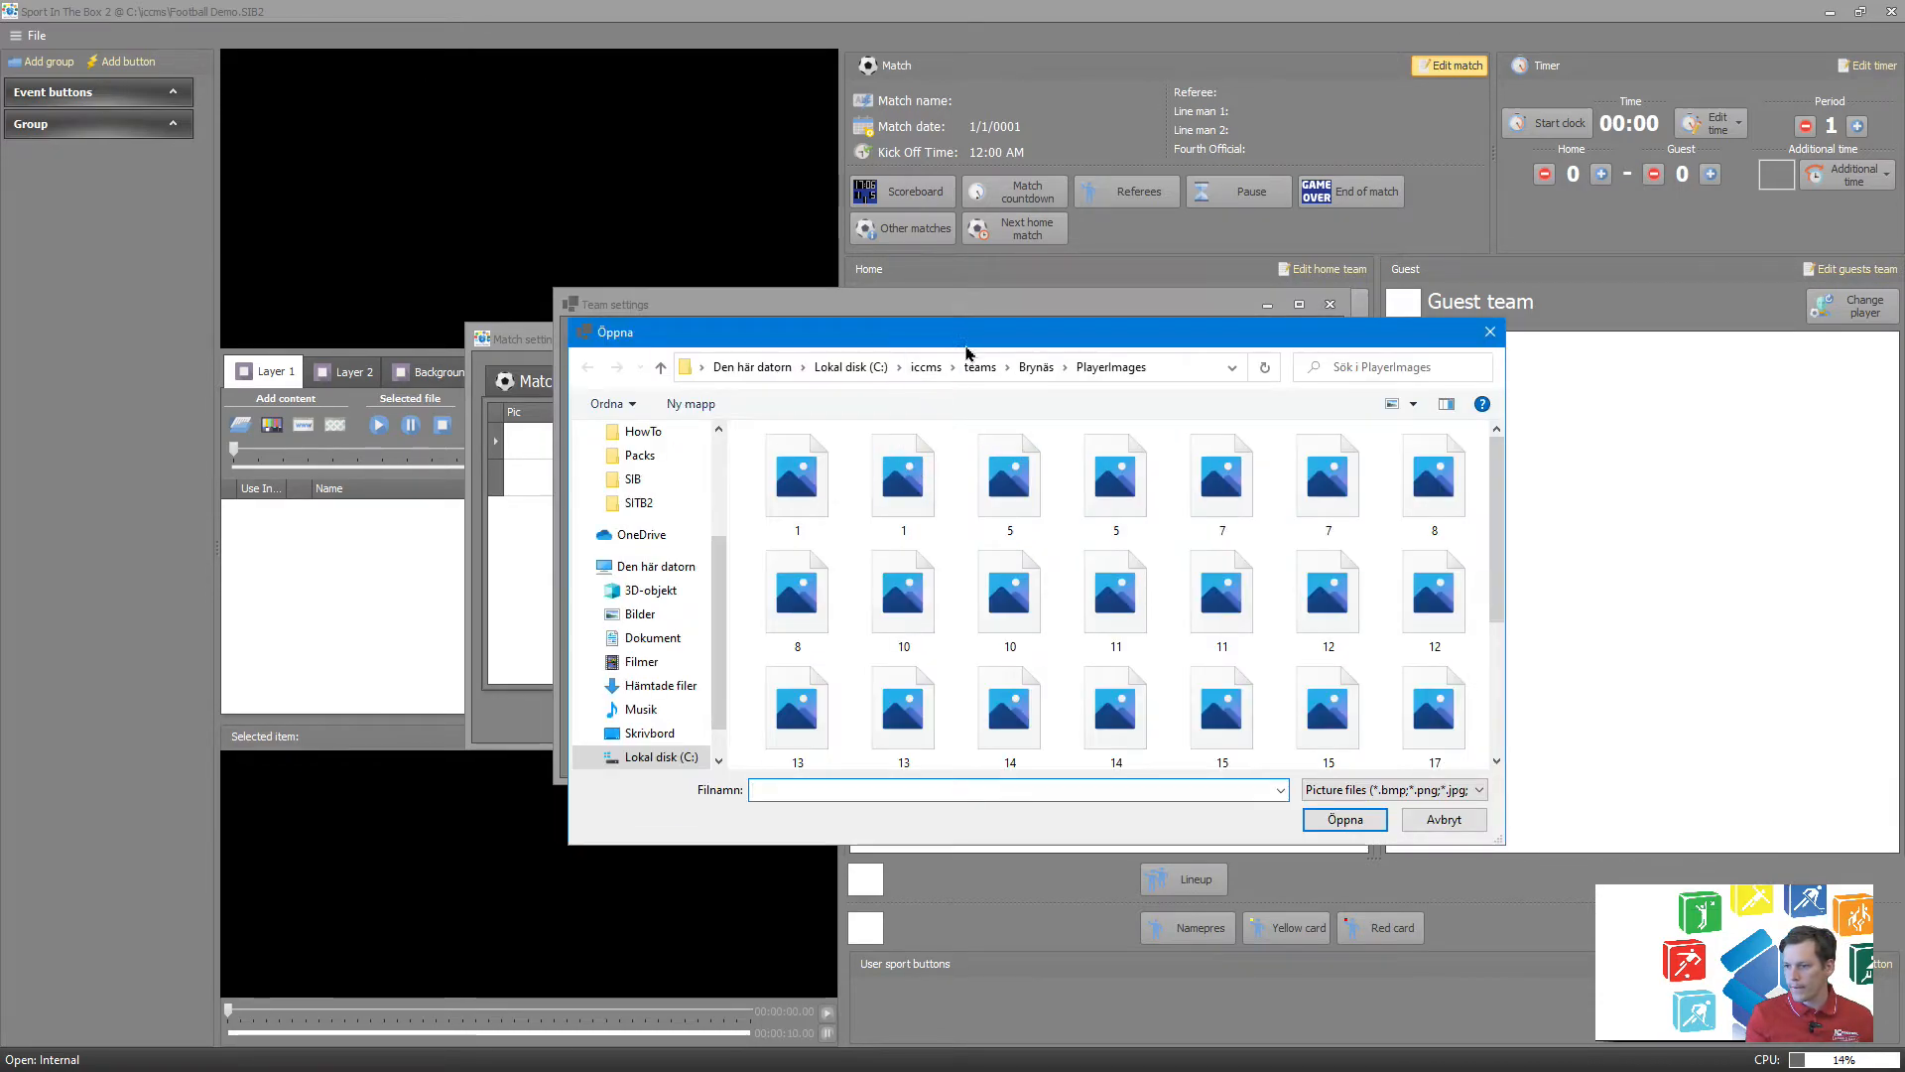
left_click(979, 367)
double_click(830, 480)
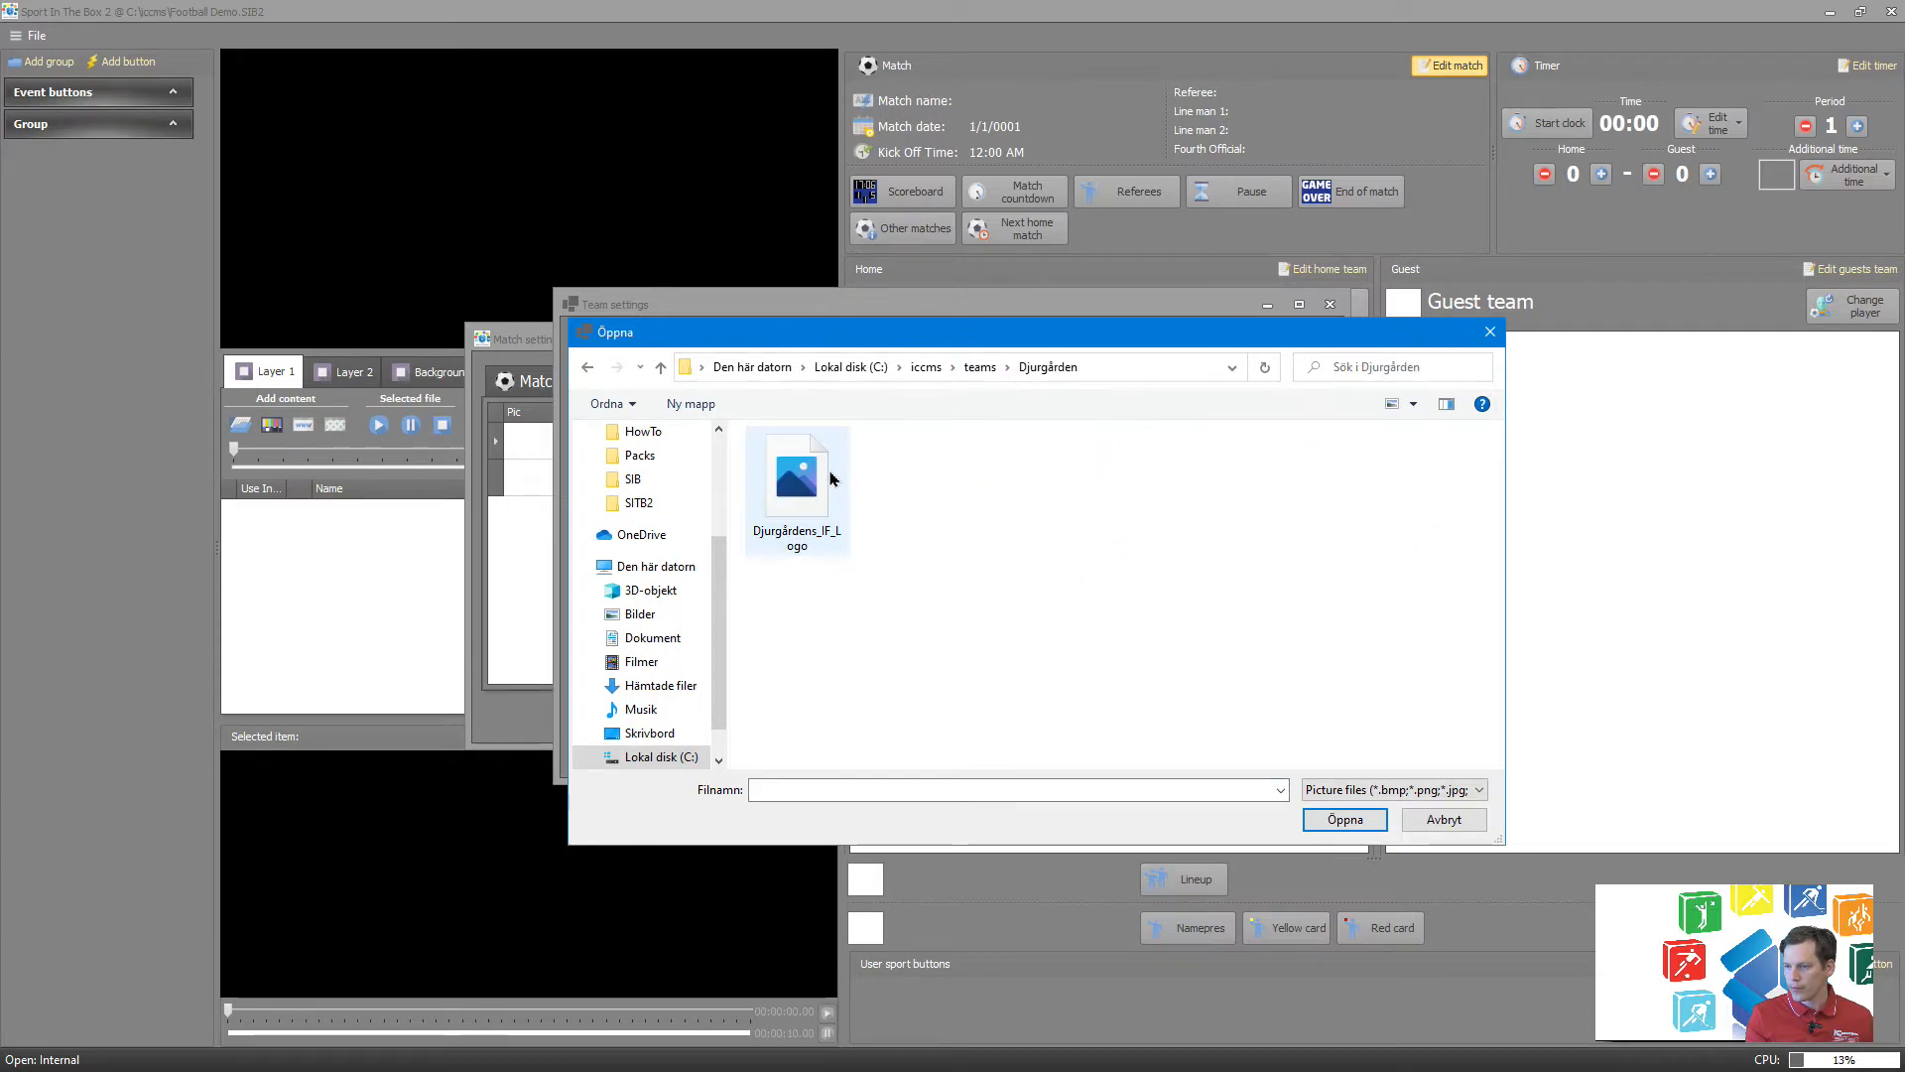
left_click(781, 489)
double_click(781, 489)
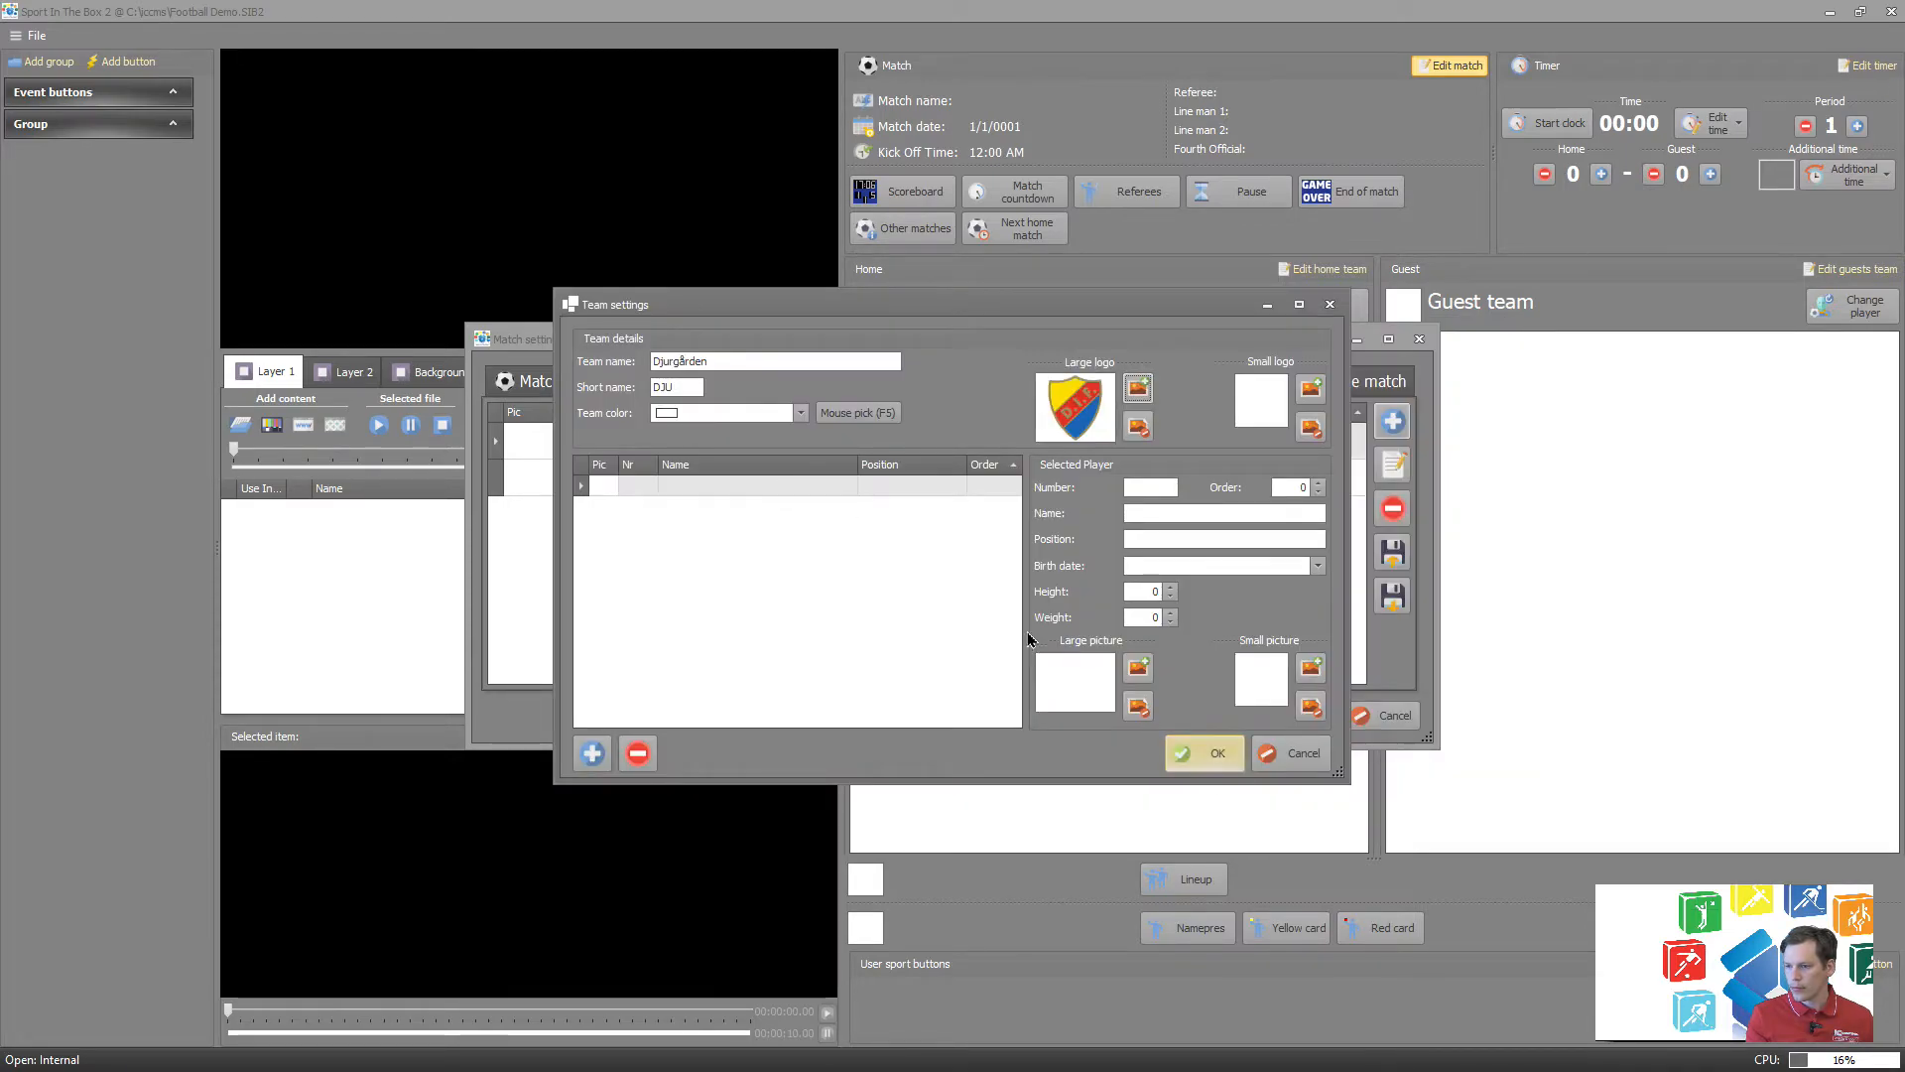
left_click(1203, 754)
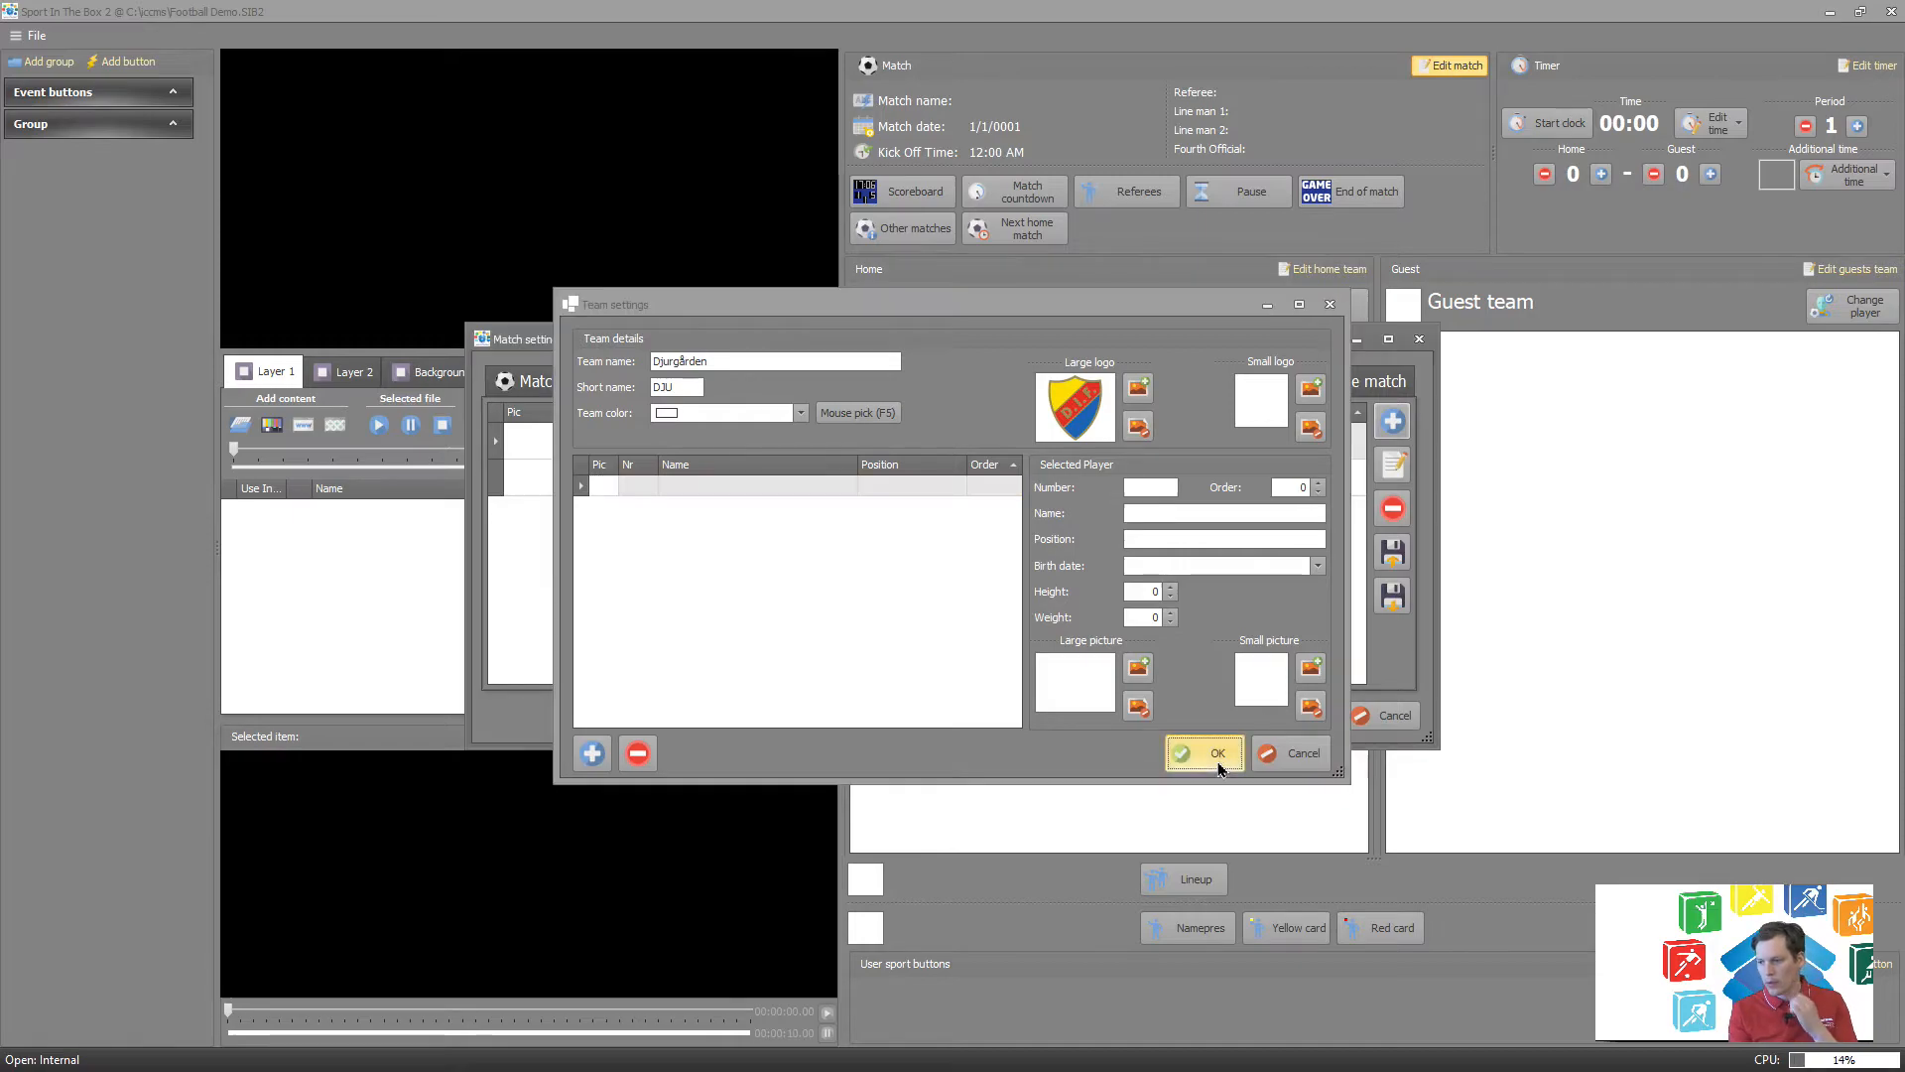
left_click(883, 480)
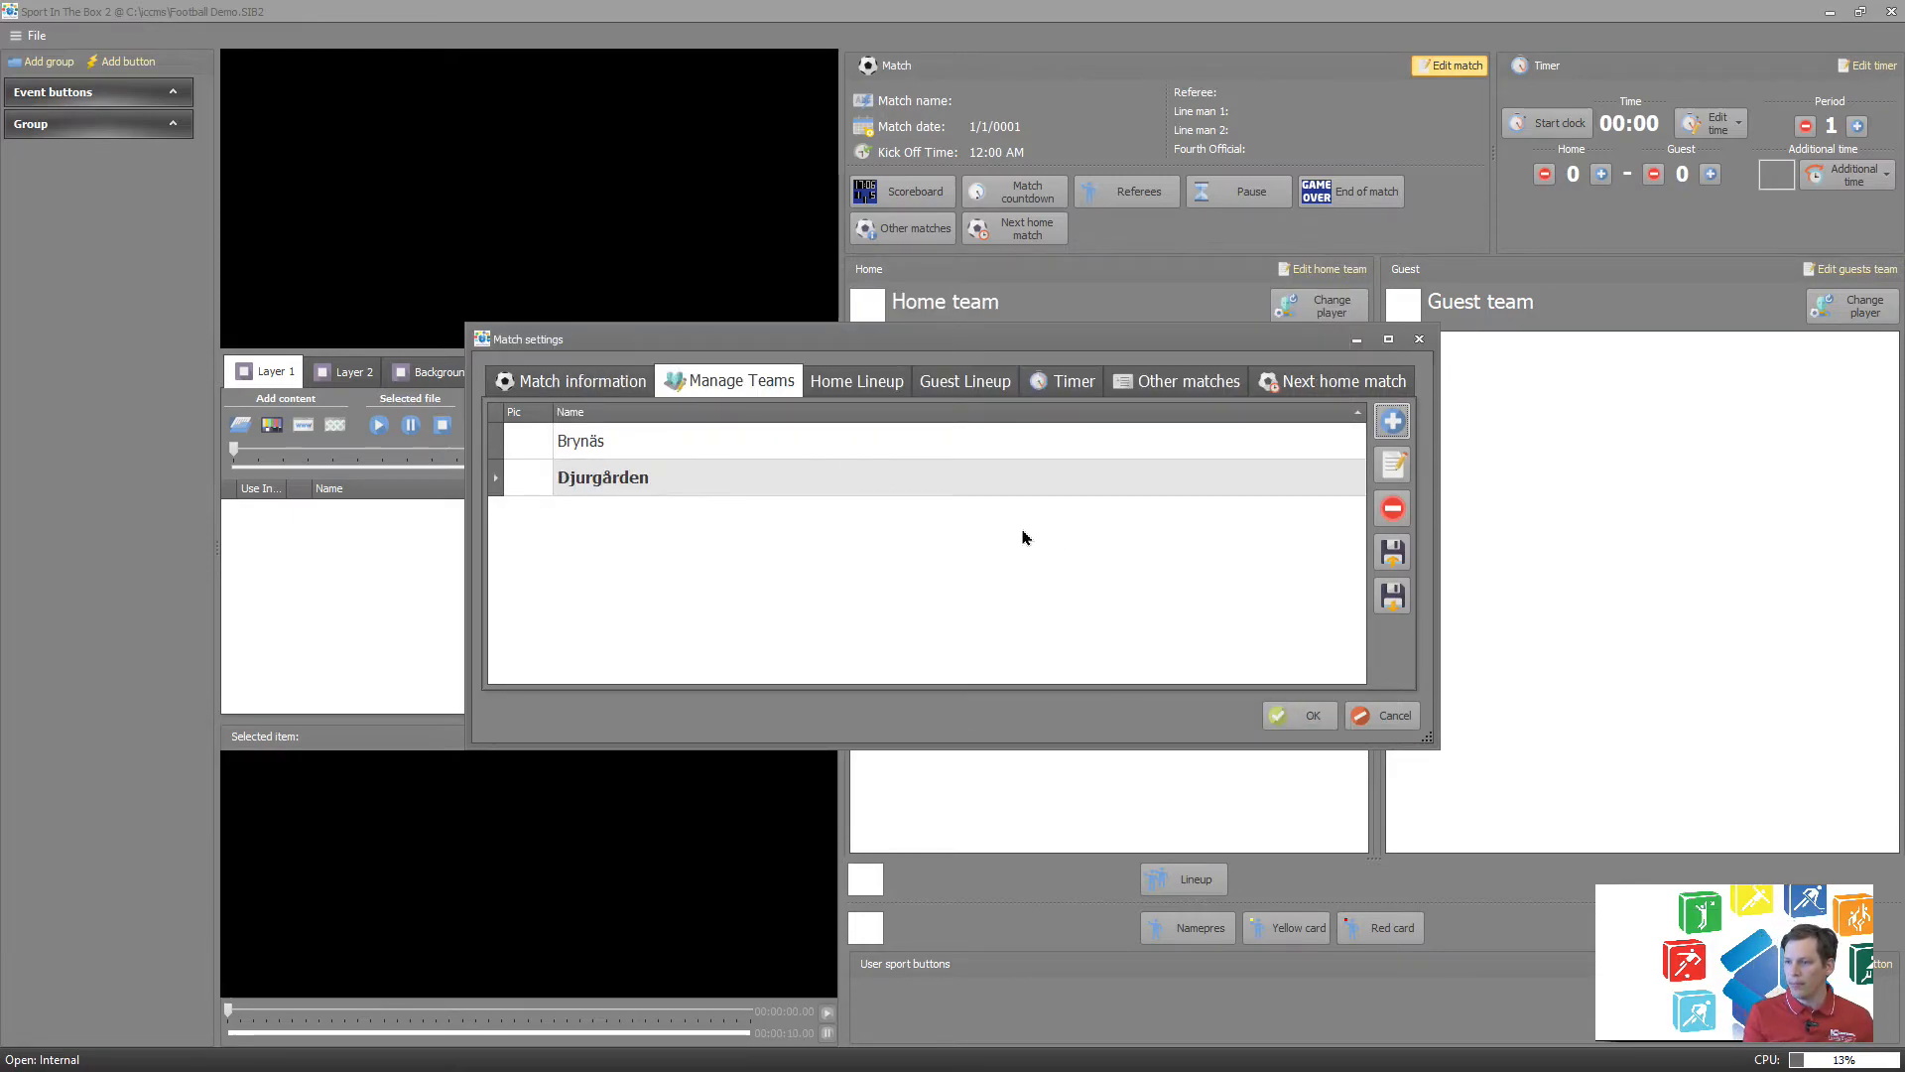
Set Brynäs as the home team and Djurgården as the guest team in the match information.
left_click(581, 391)
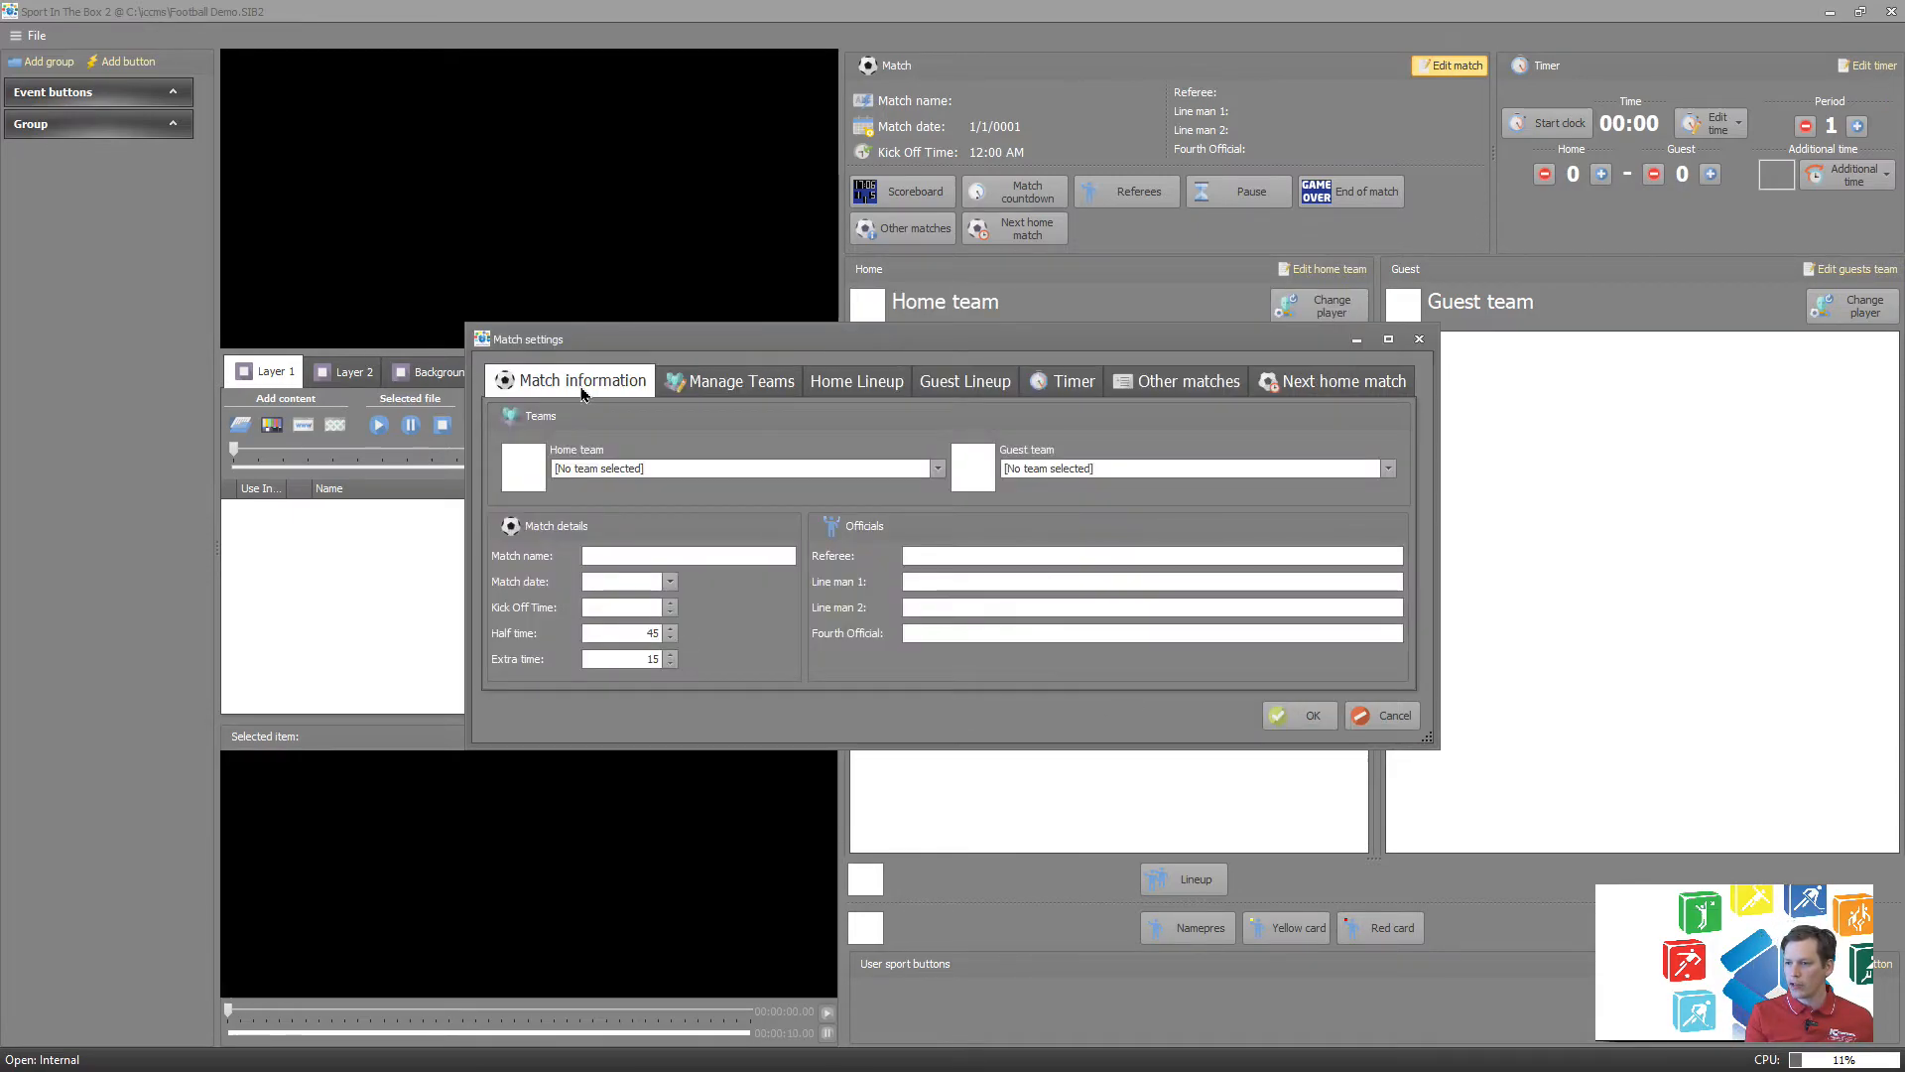
left_click(670, 474)
left_click(664, 507)
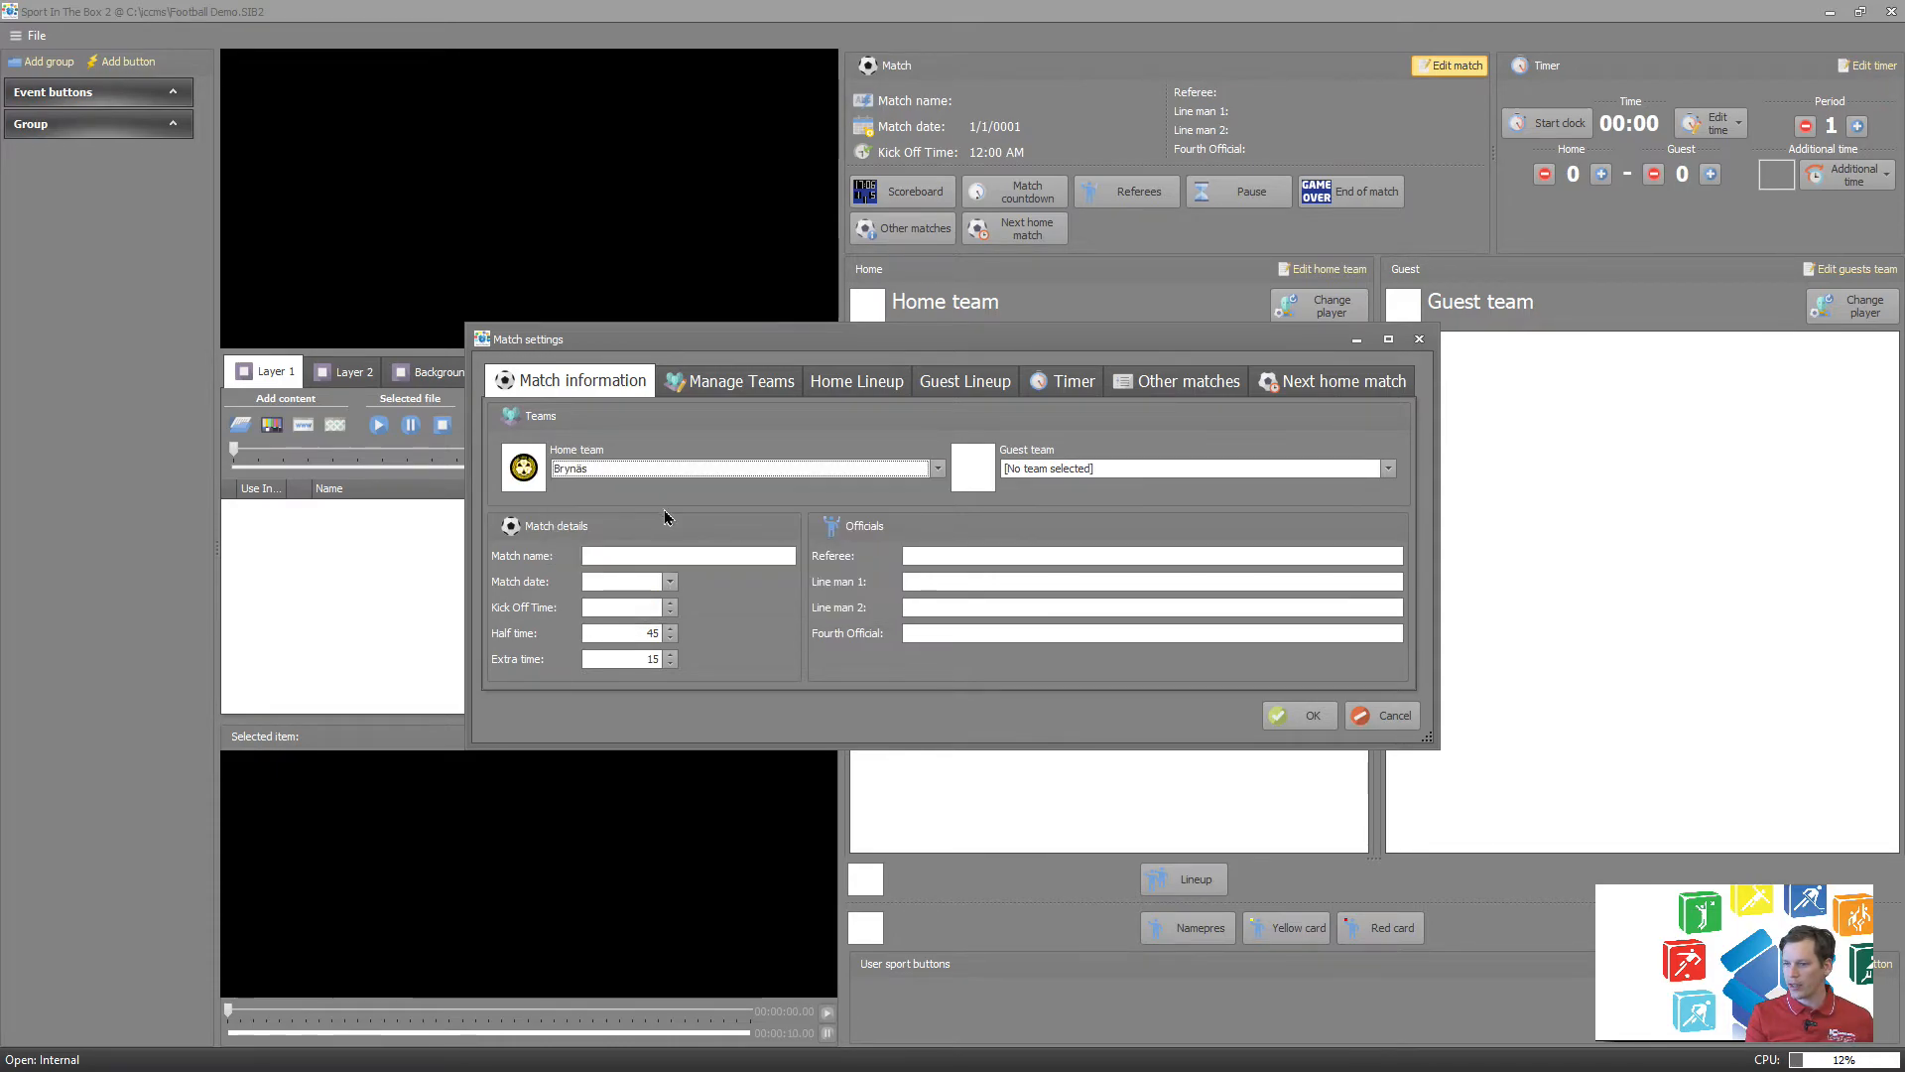
left_click(1066, 474)
left_click(1068, 536)
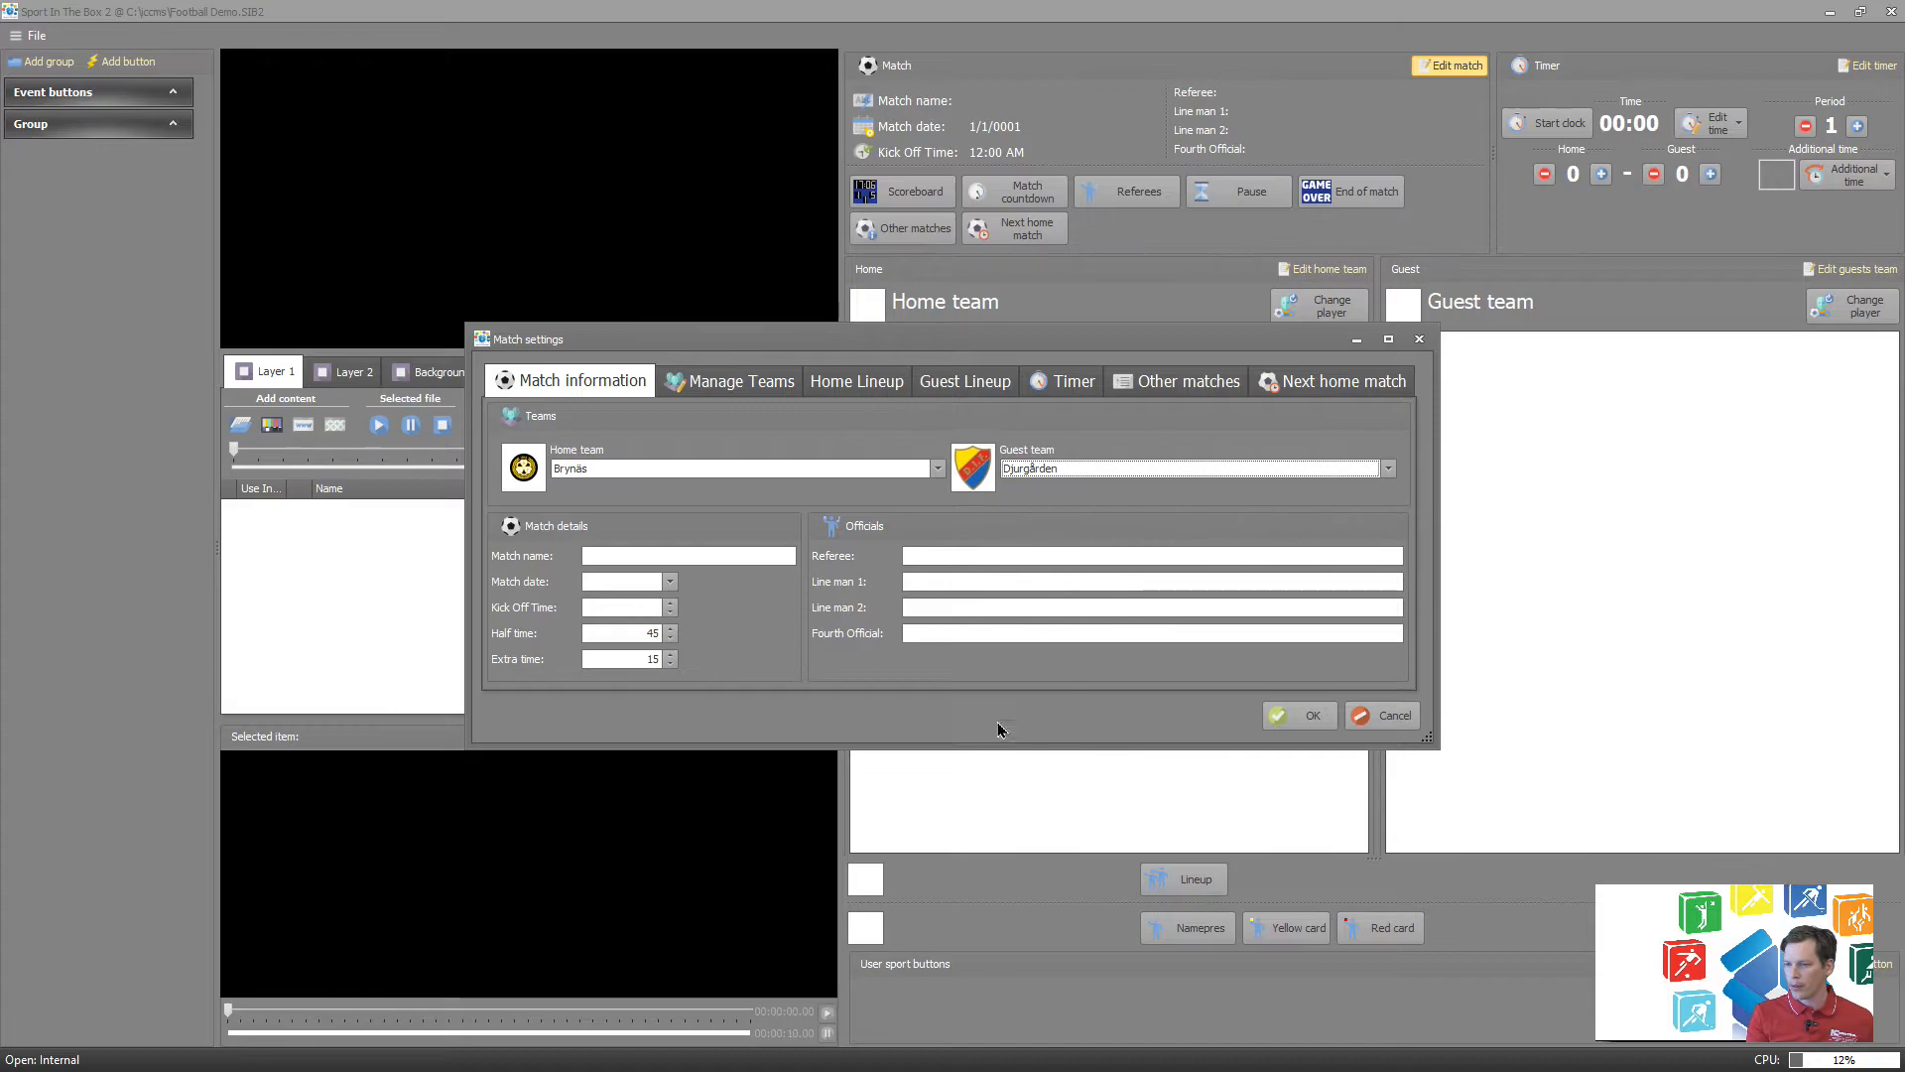
Name the match Demo Game and set its date to 5/21/2021.
left_click(665, 554)
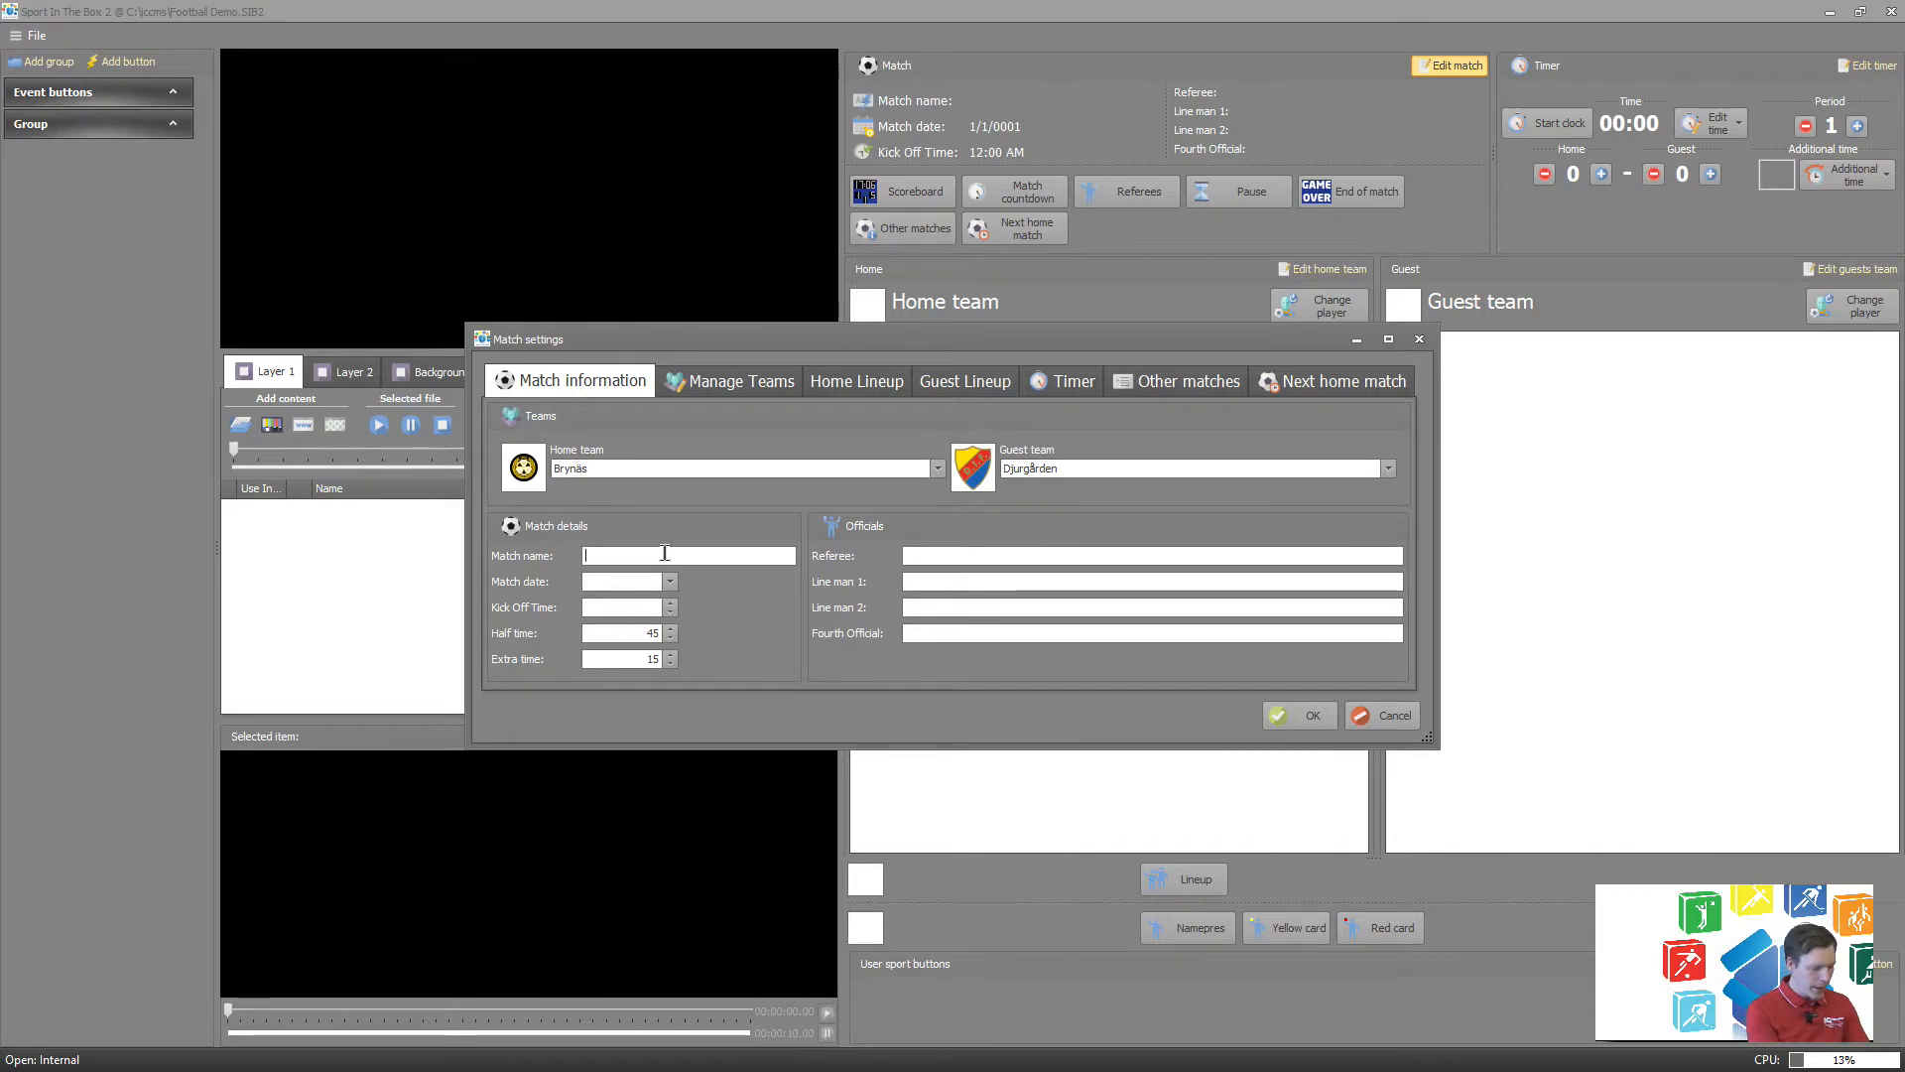
type("Demo G")
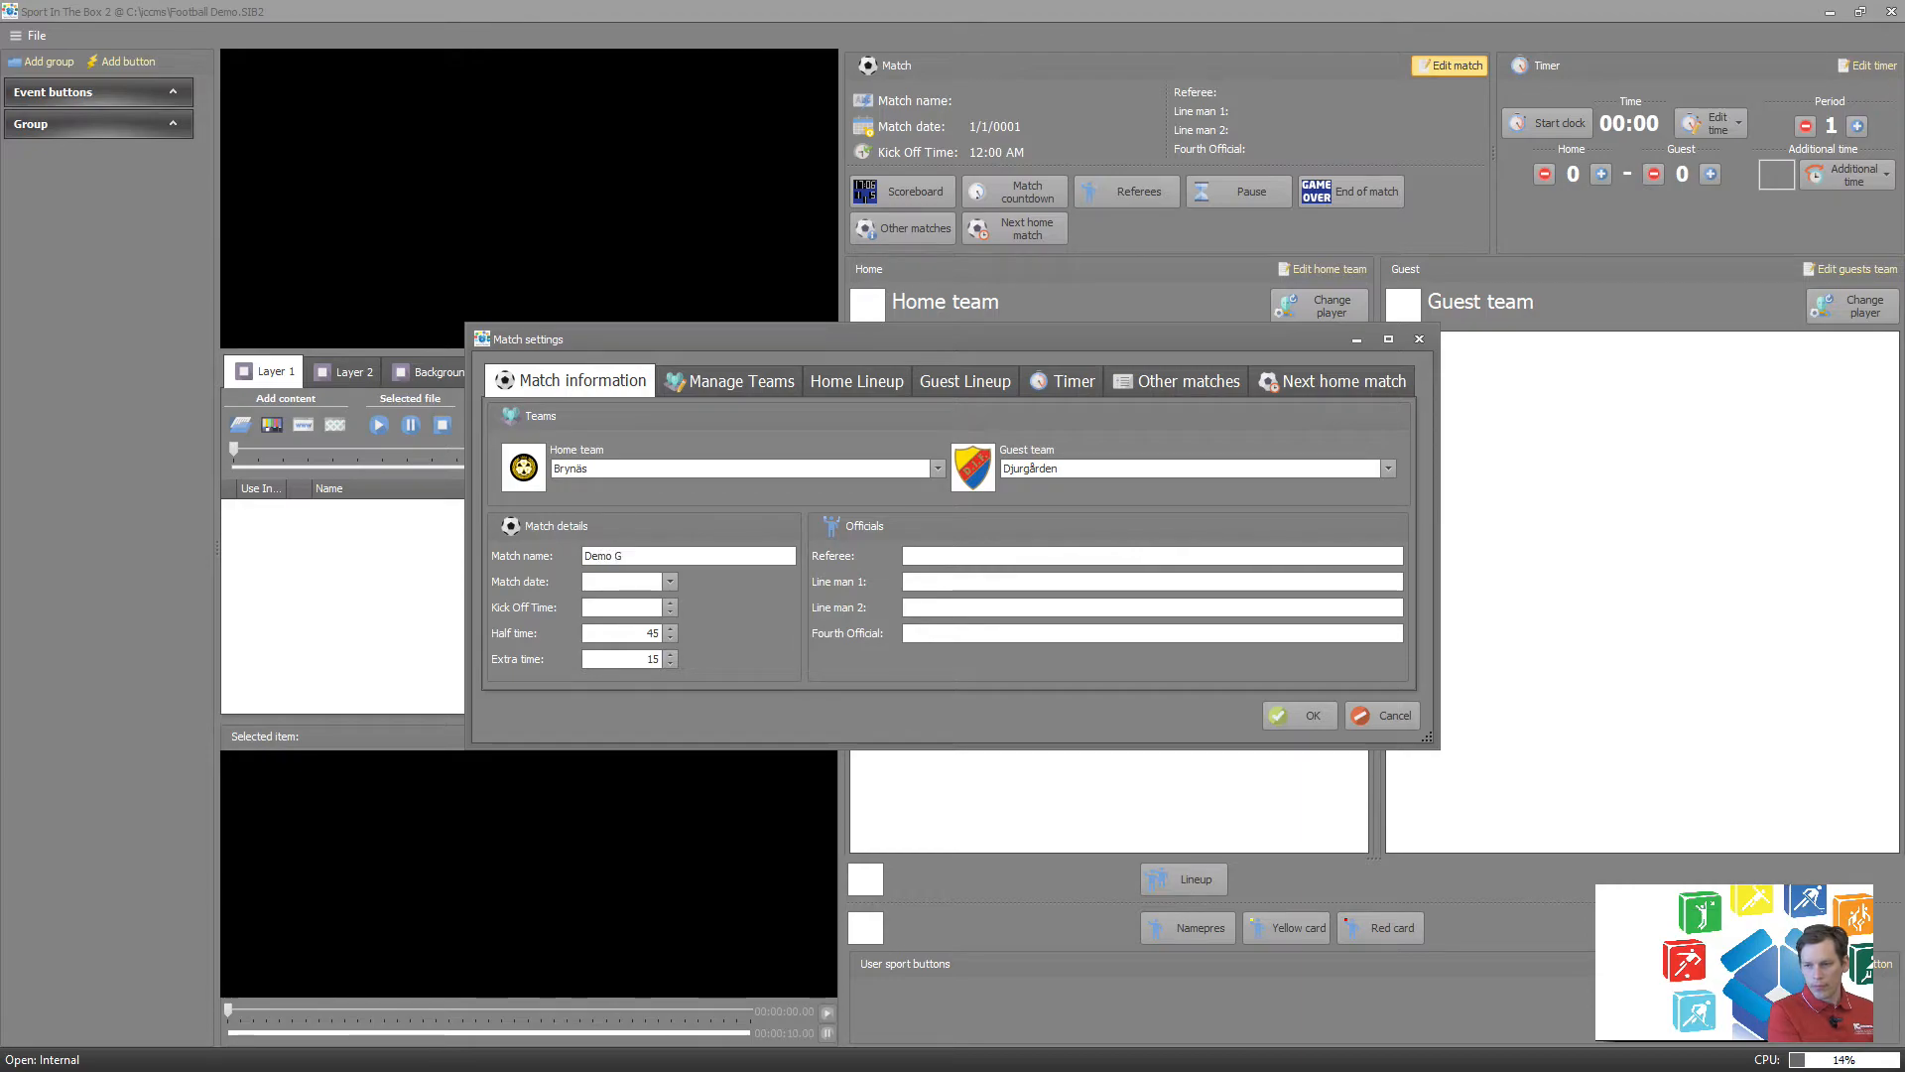
type("ame")
key("Tab")
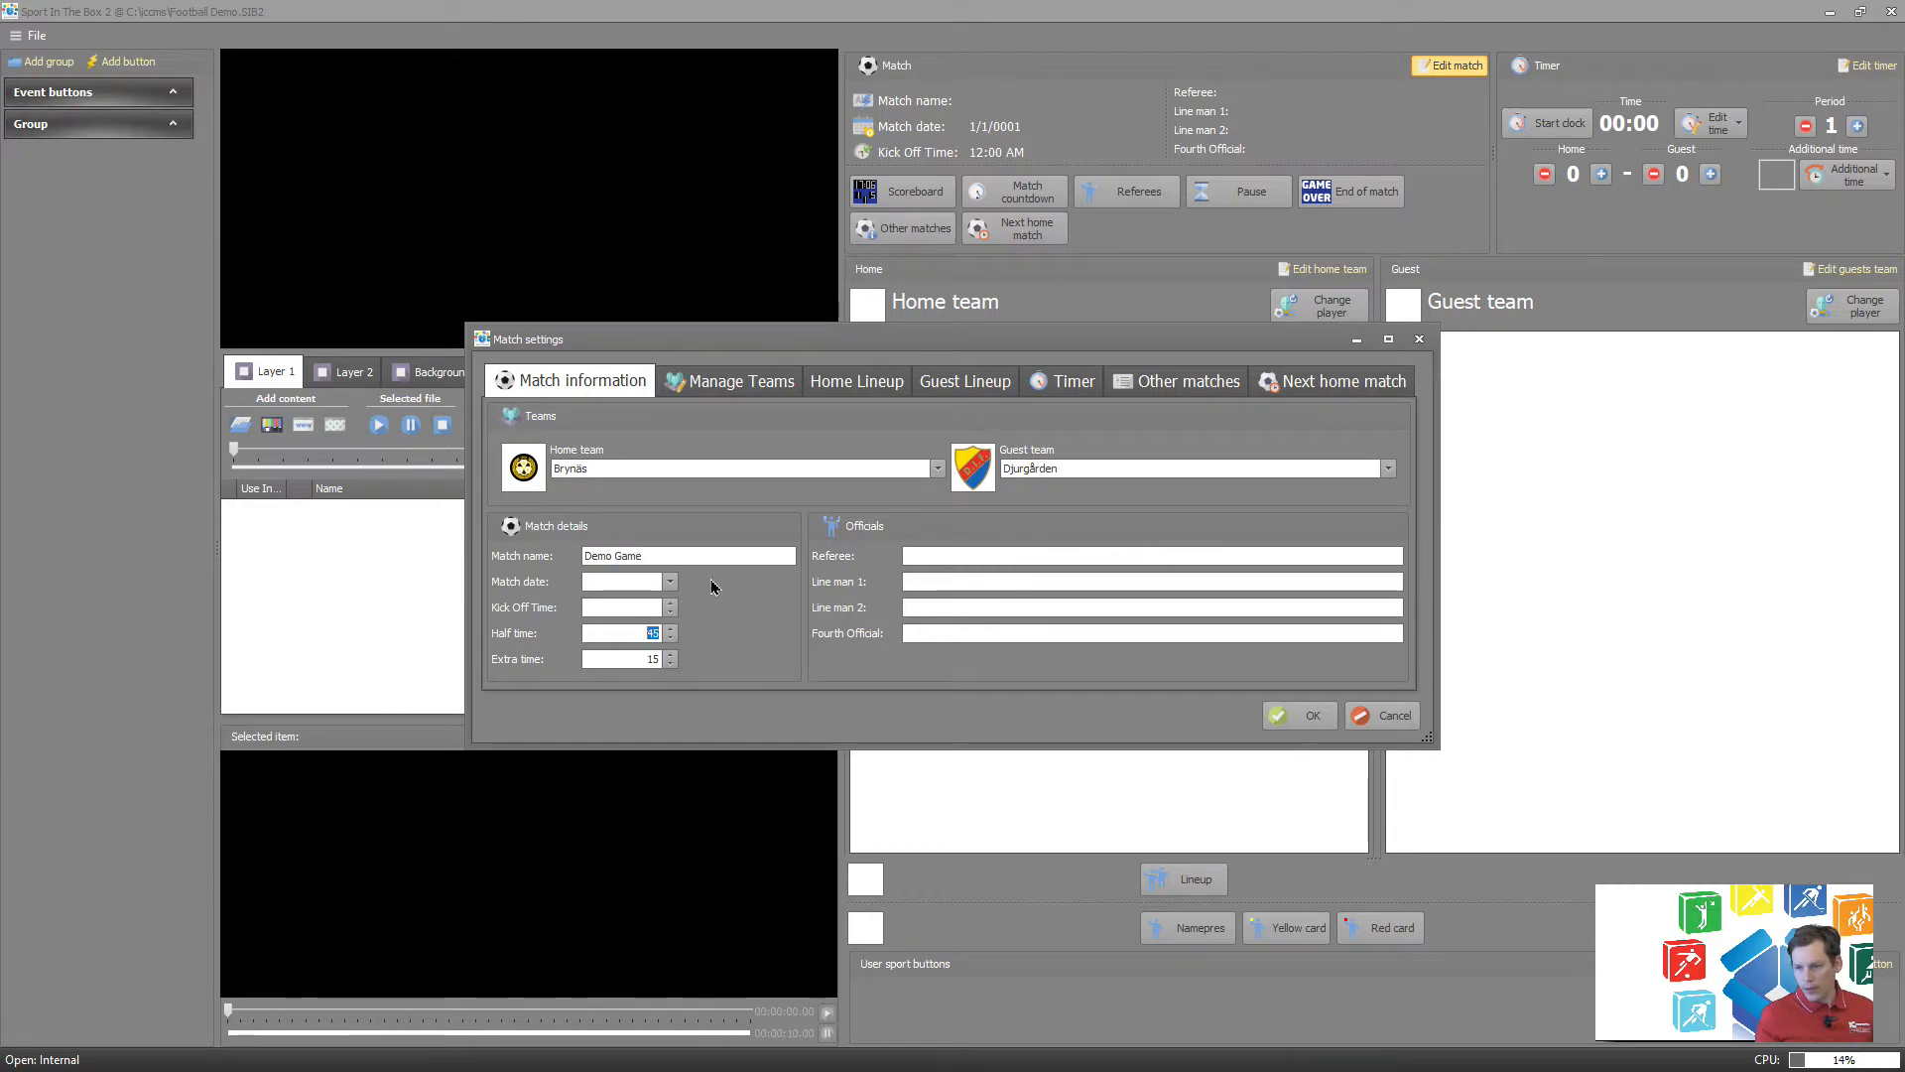
left_click(669, 582)
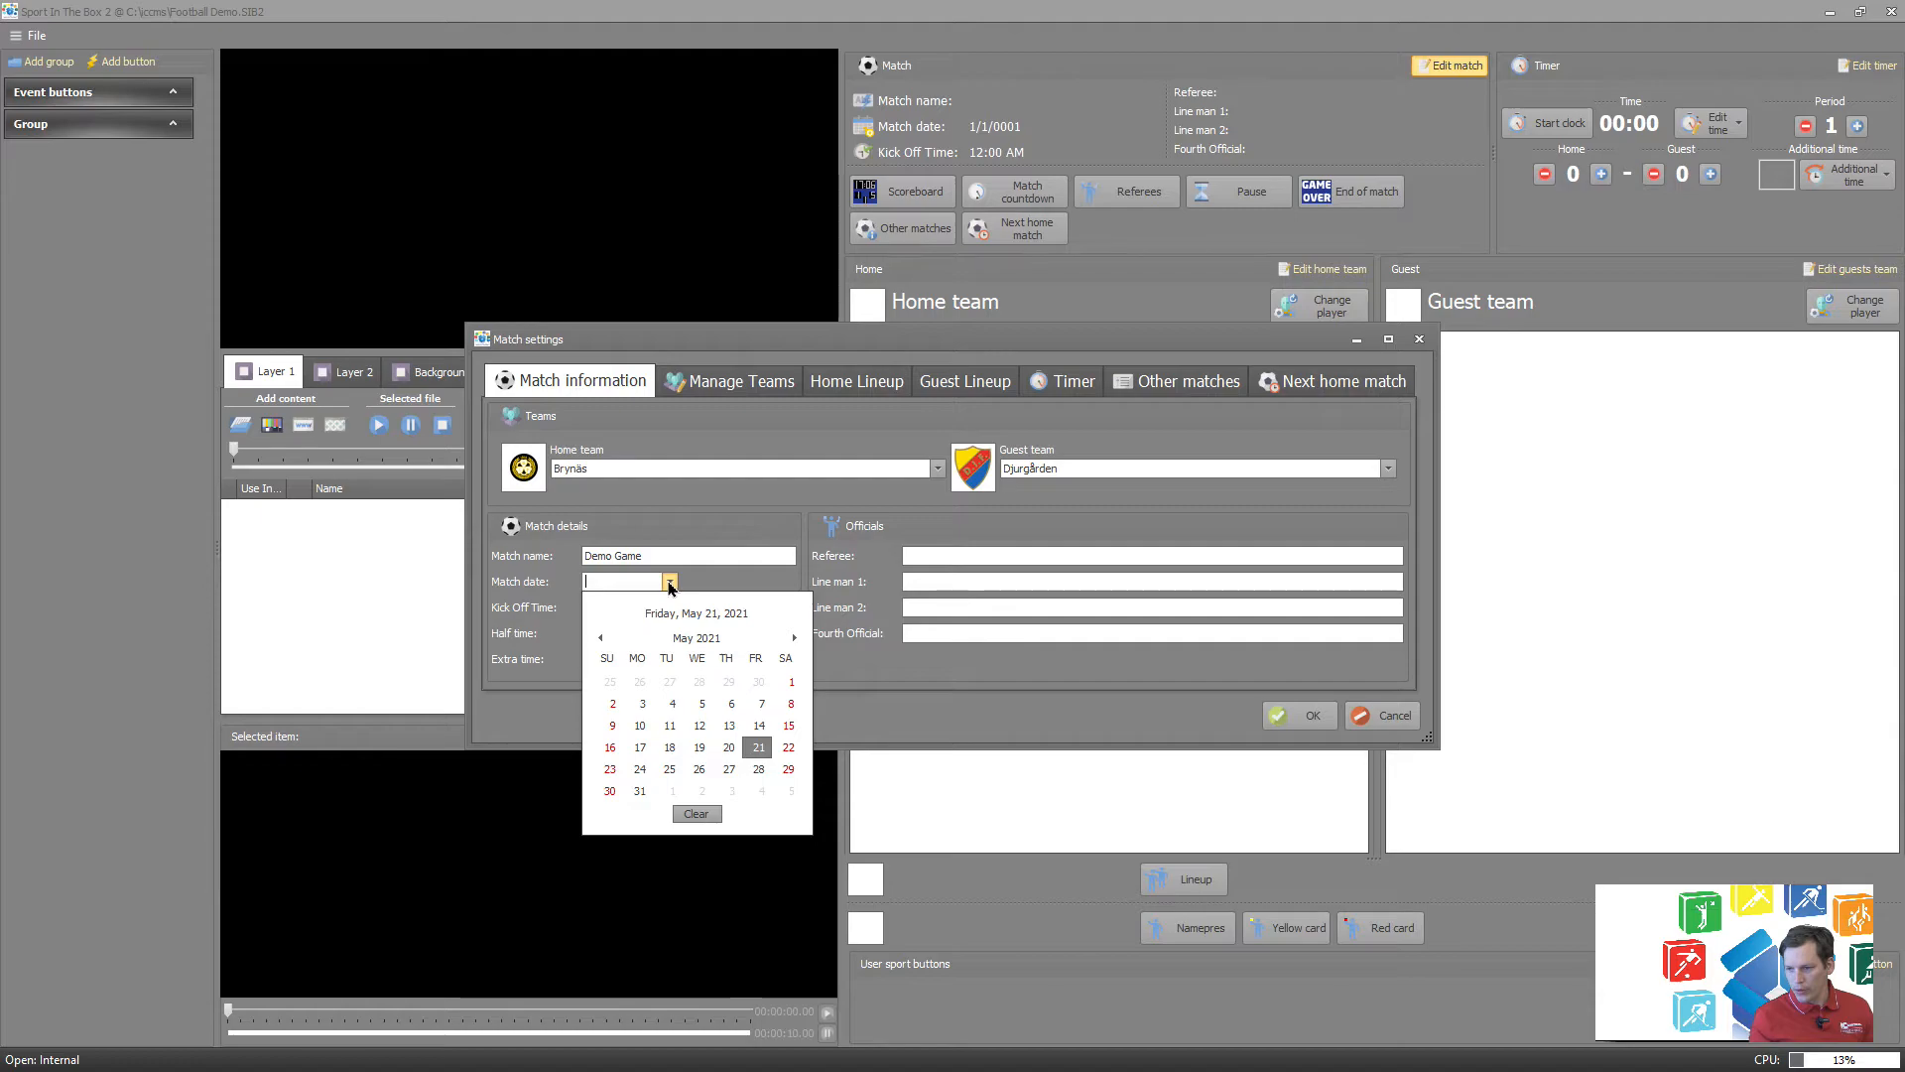
left_click(758, 747)
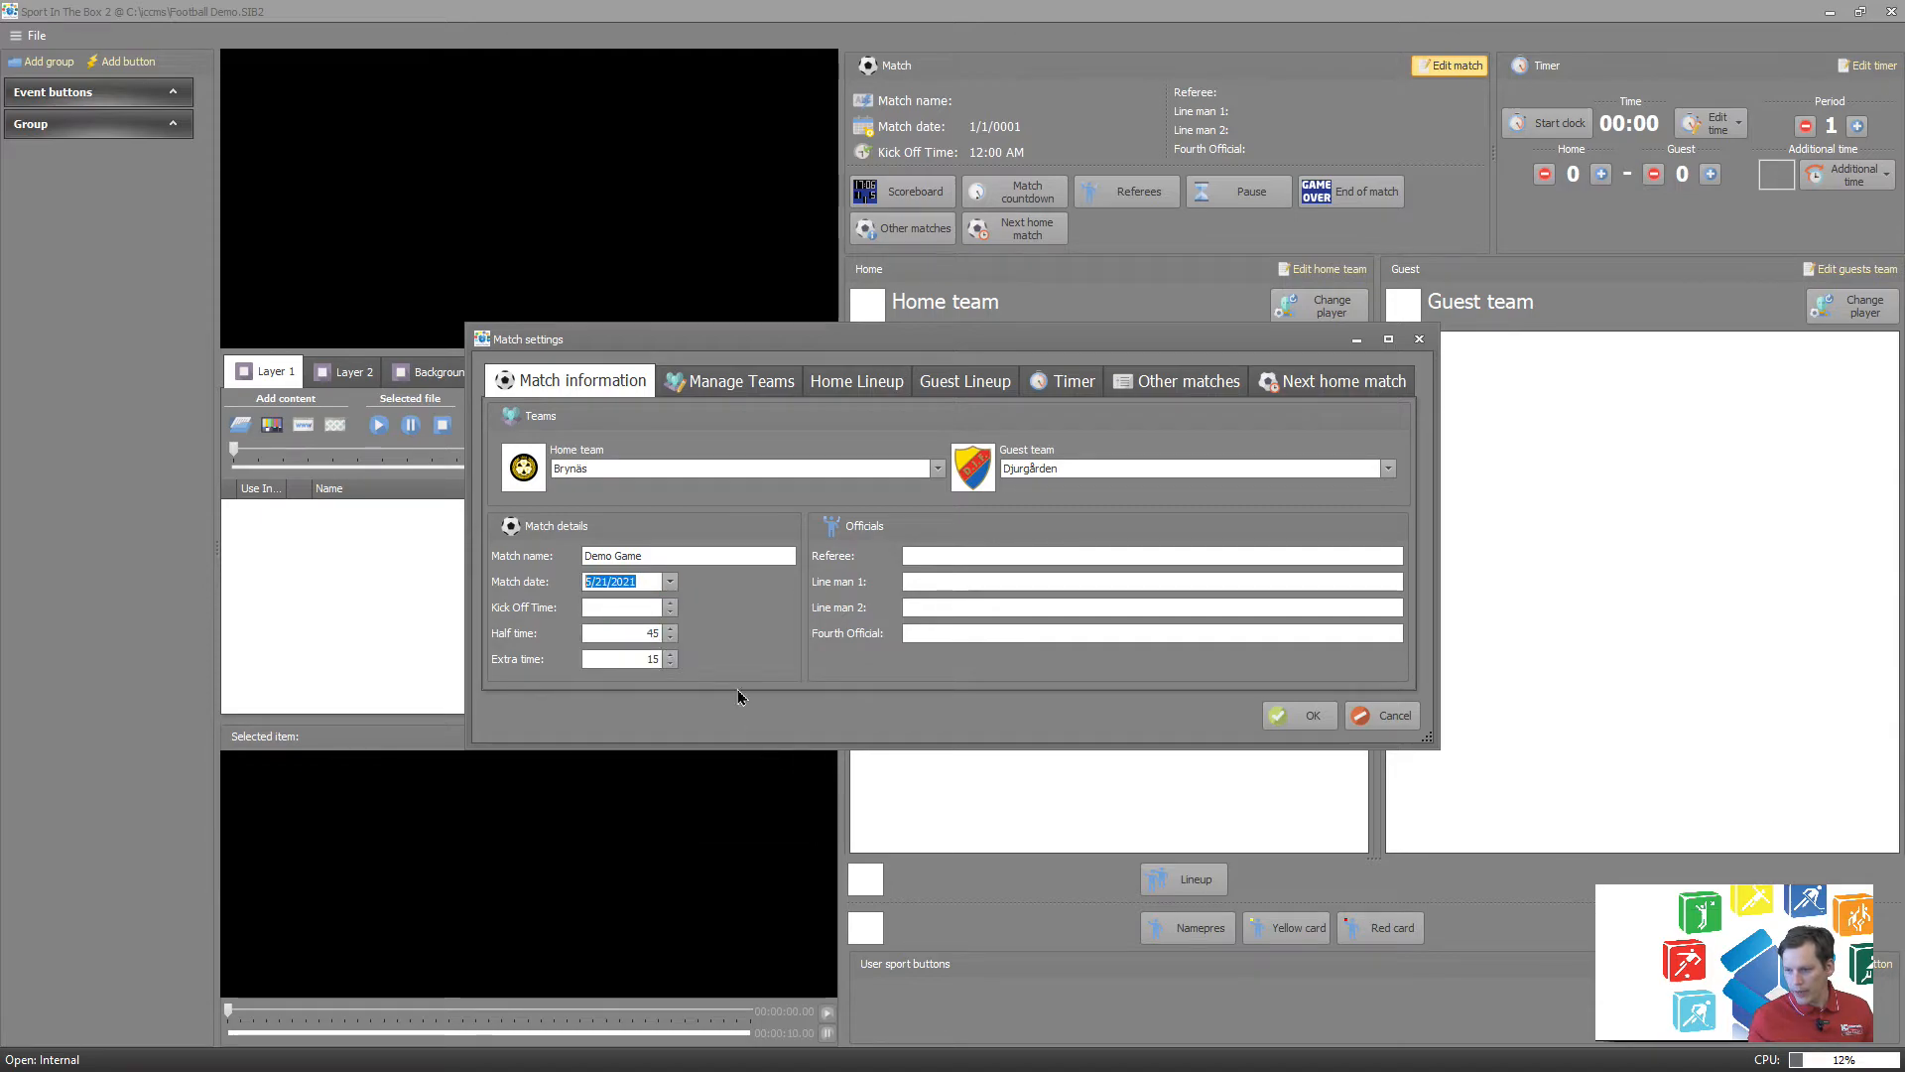
Set the match's kick-off time to 5:00:00 AM.
left_click(670, 607)
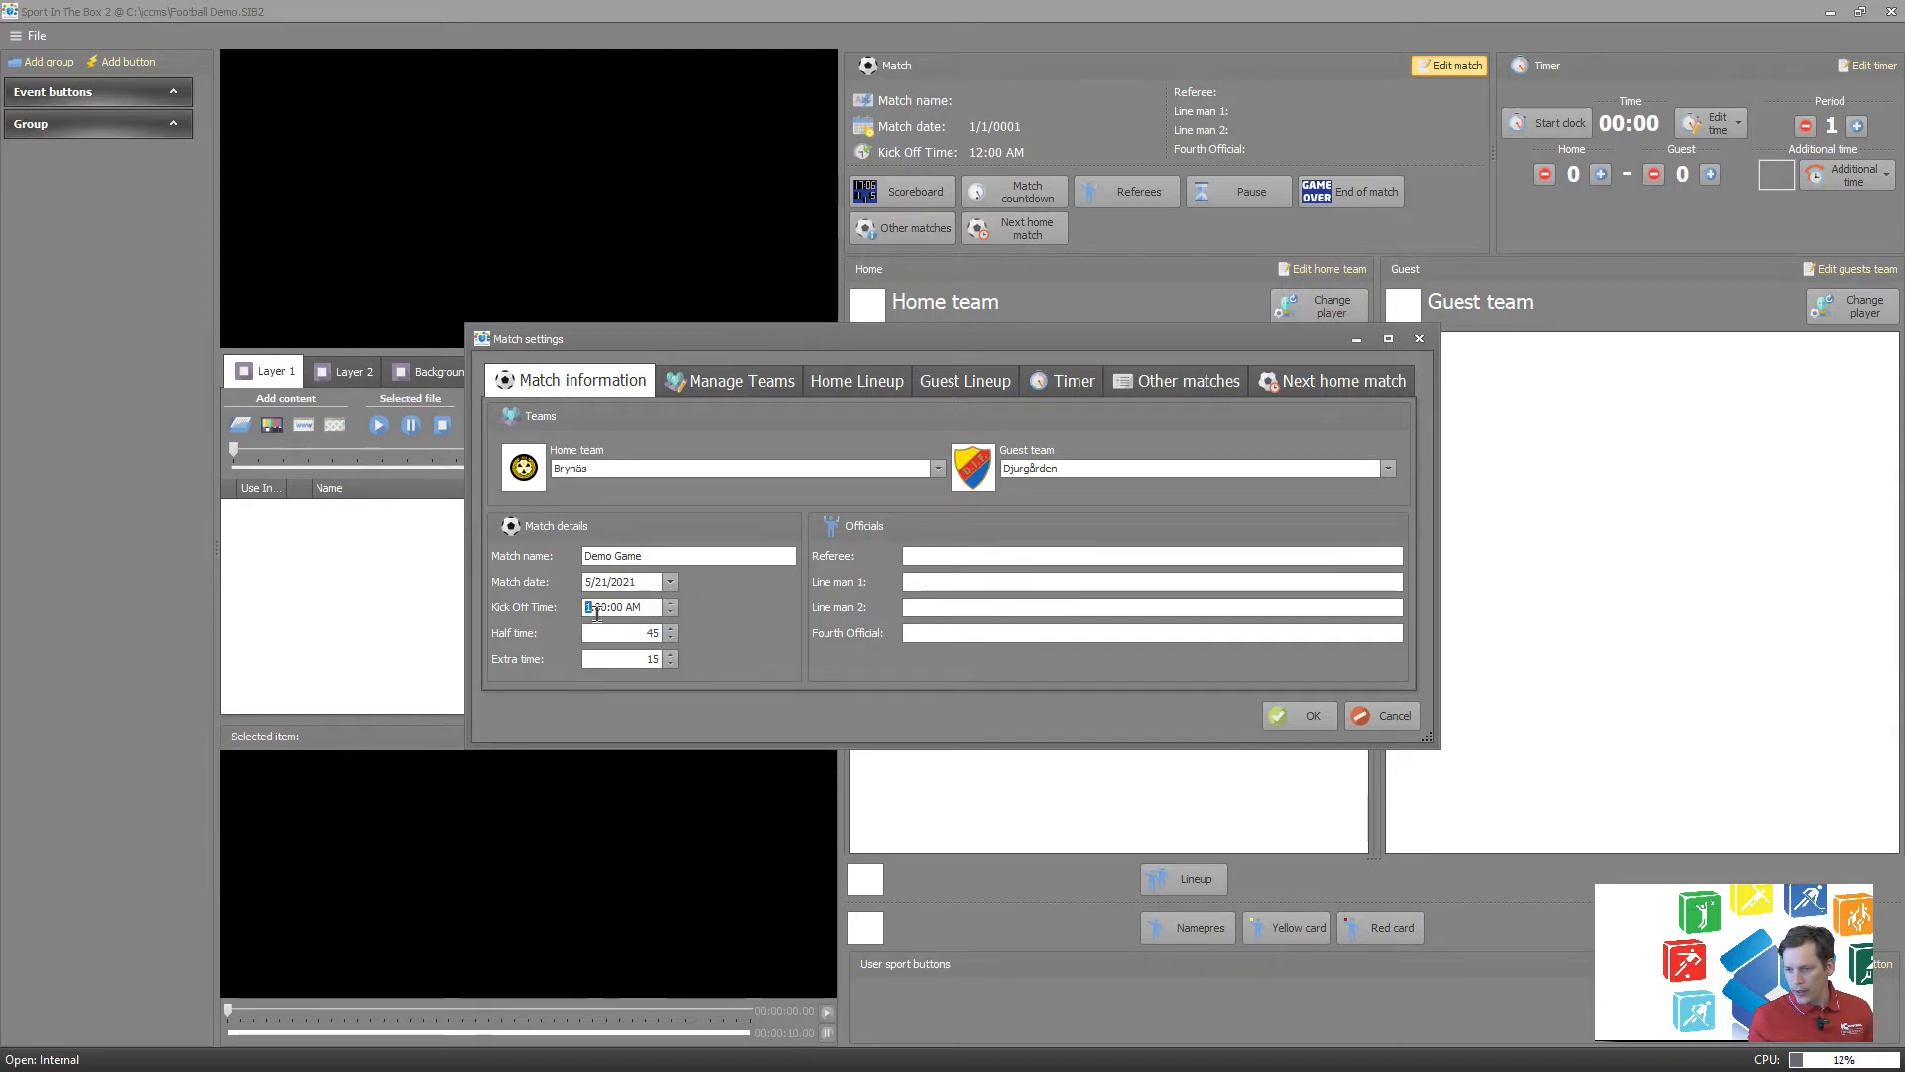
left_click_drag(585, 607, 636, 611)
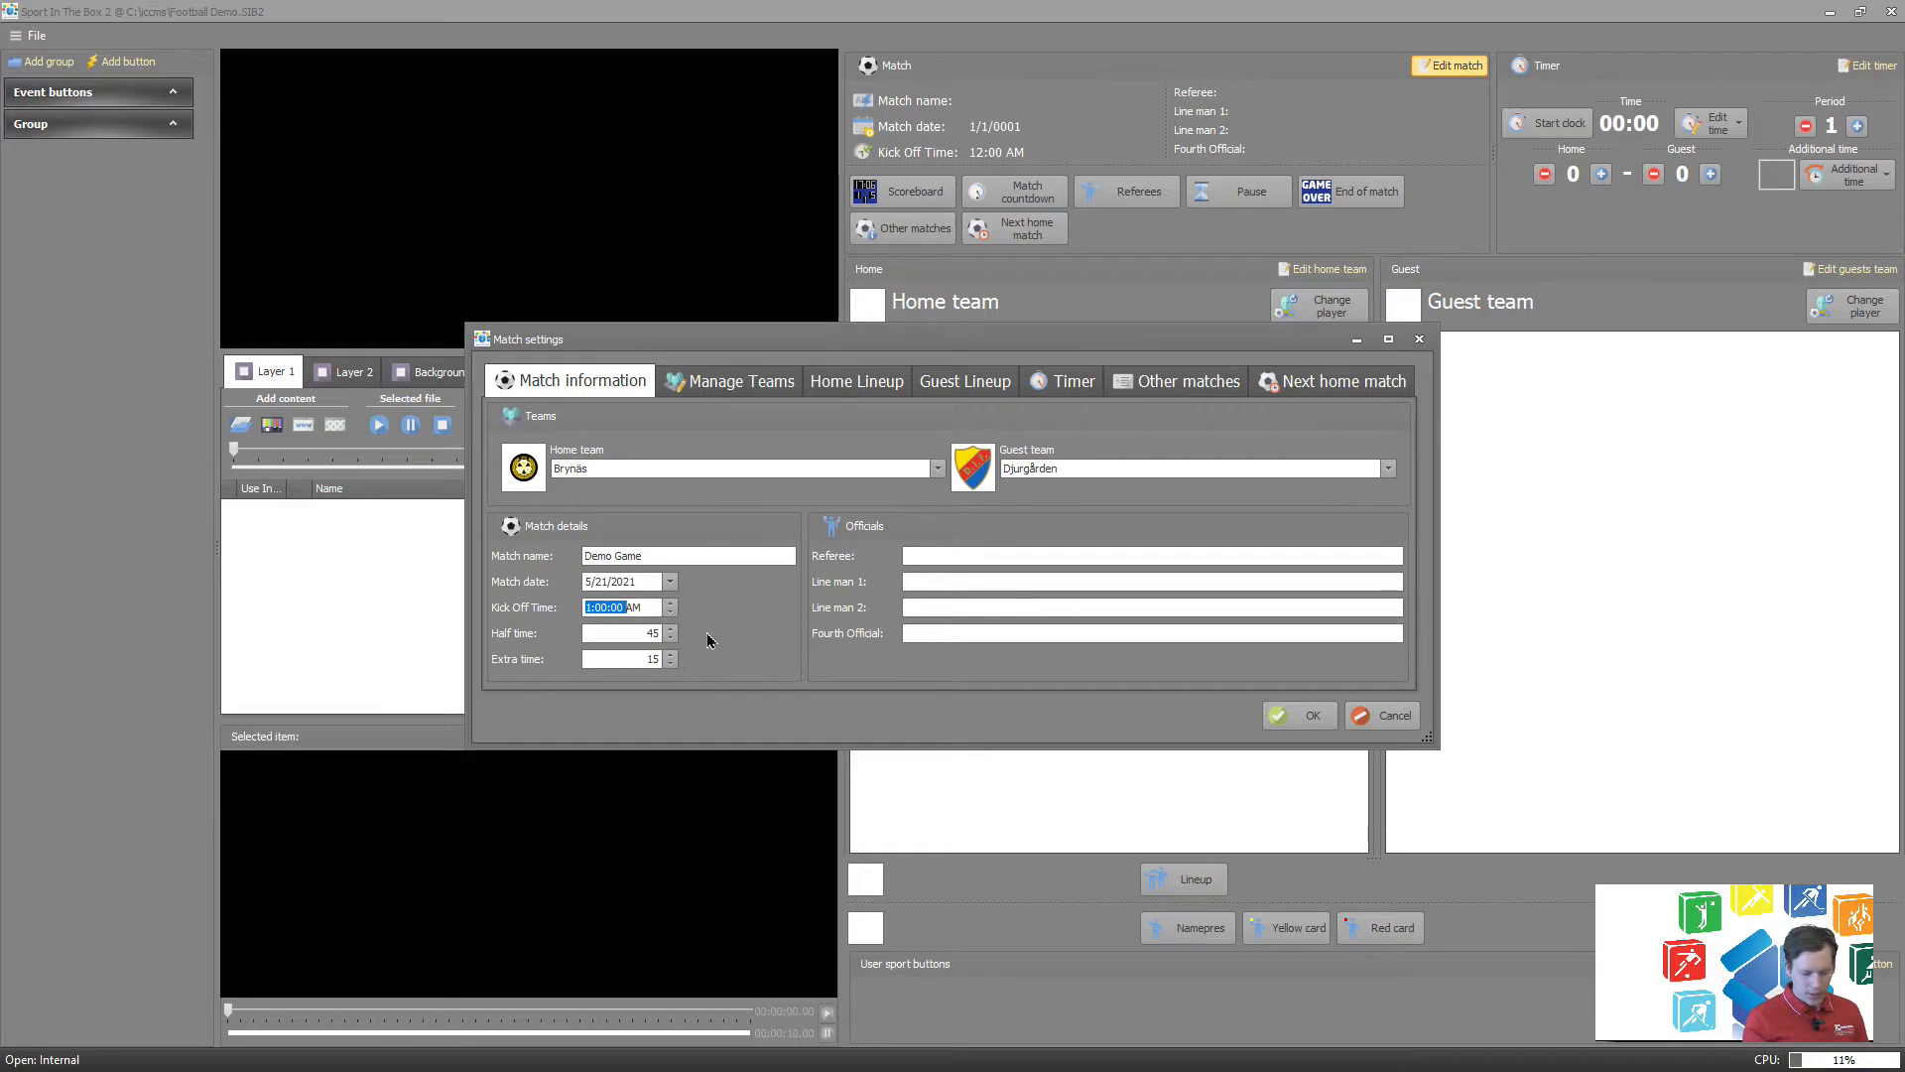
type("5")
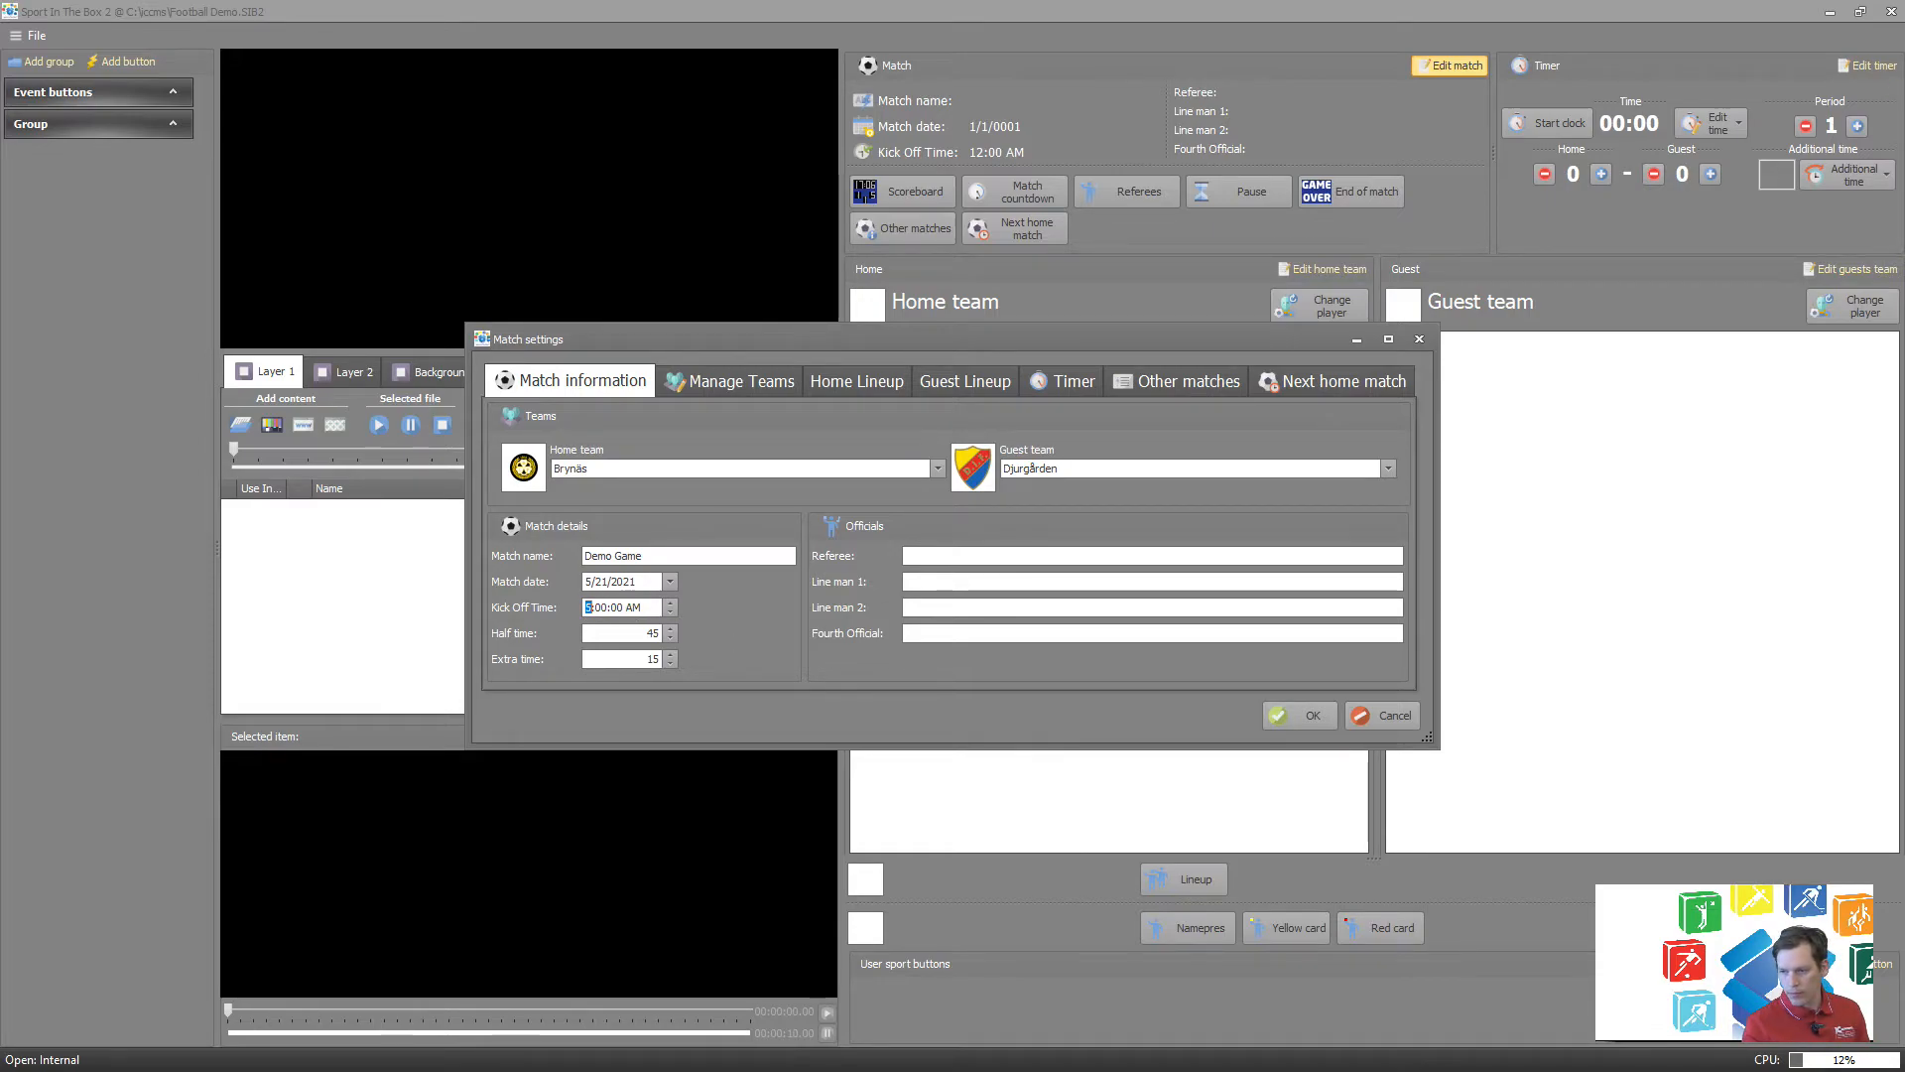
left_click(648, 605)
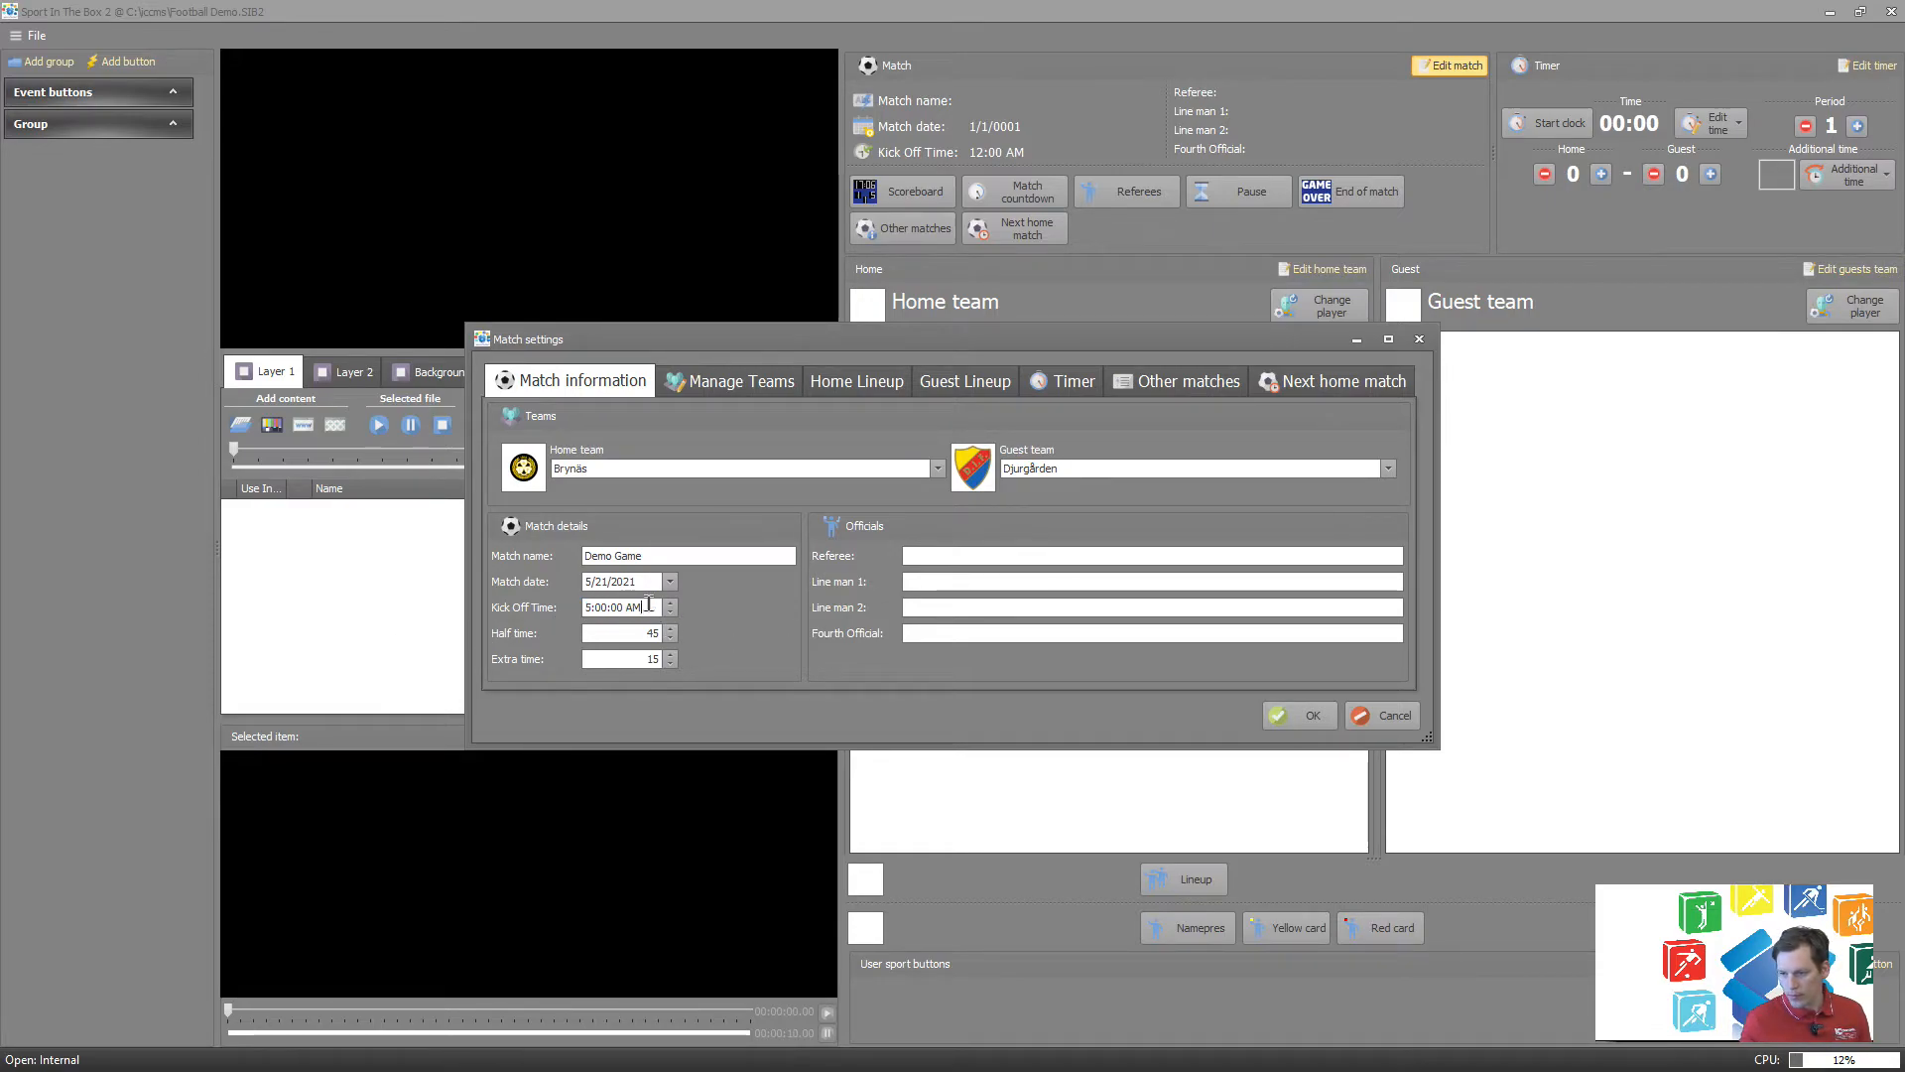
double_click(648, 605)
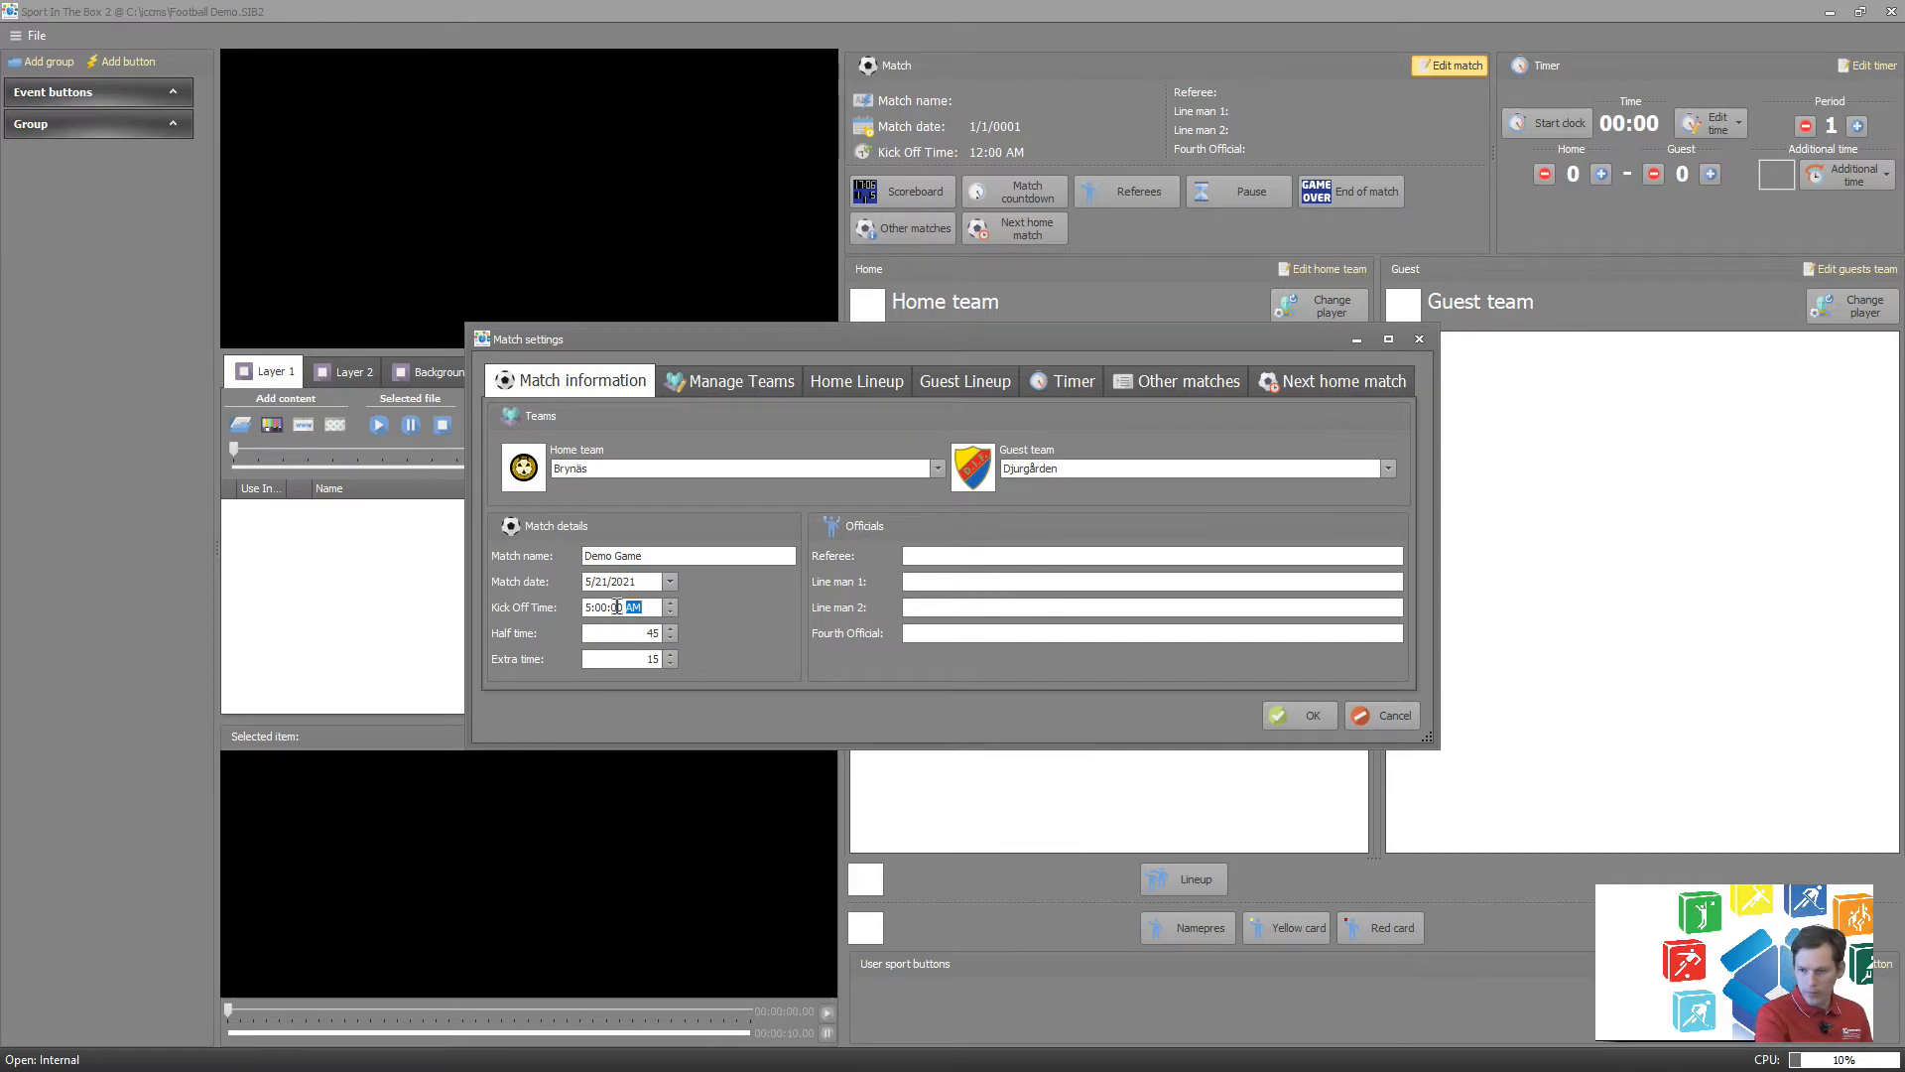
type("P")
key("shift+Tab")
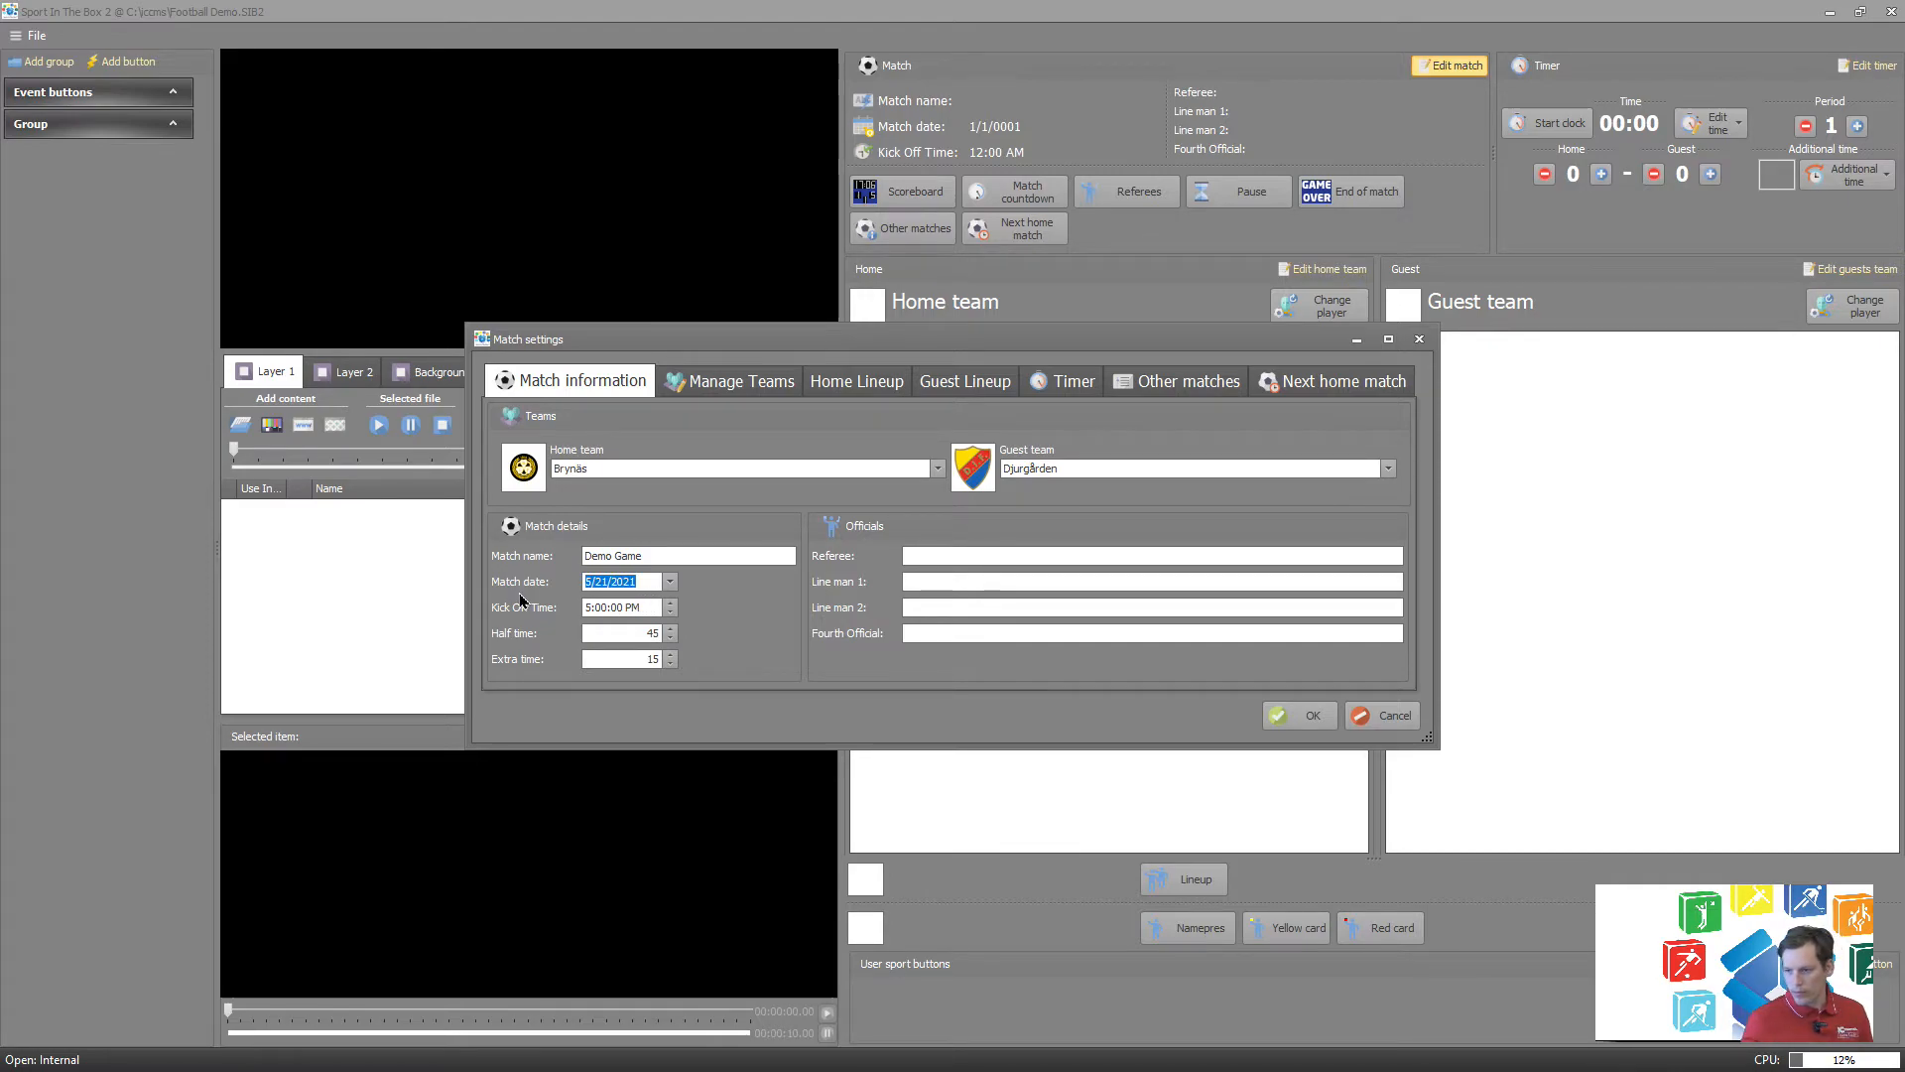
key("Tab")
double_click(634, 608)
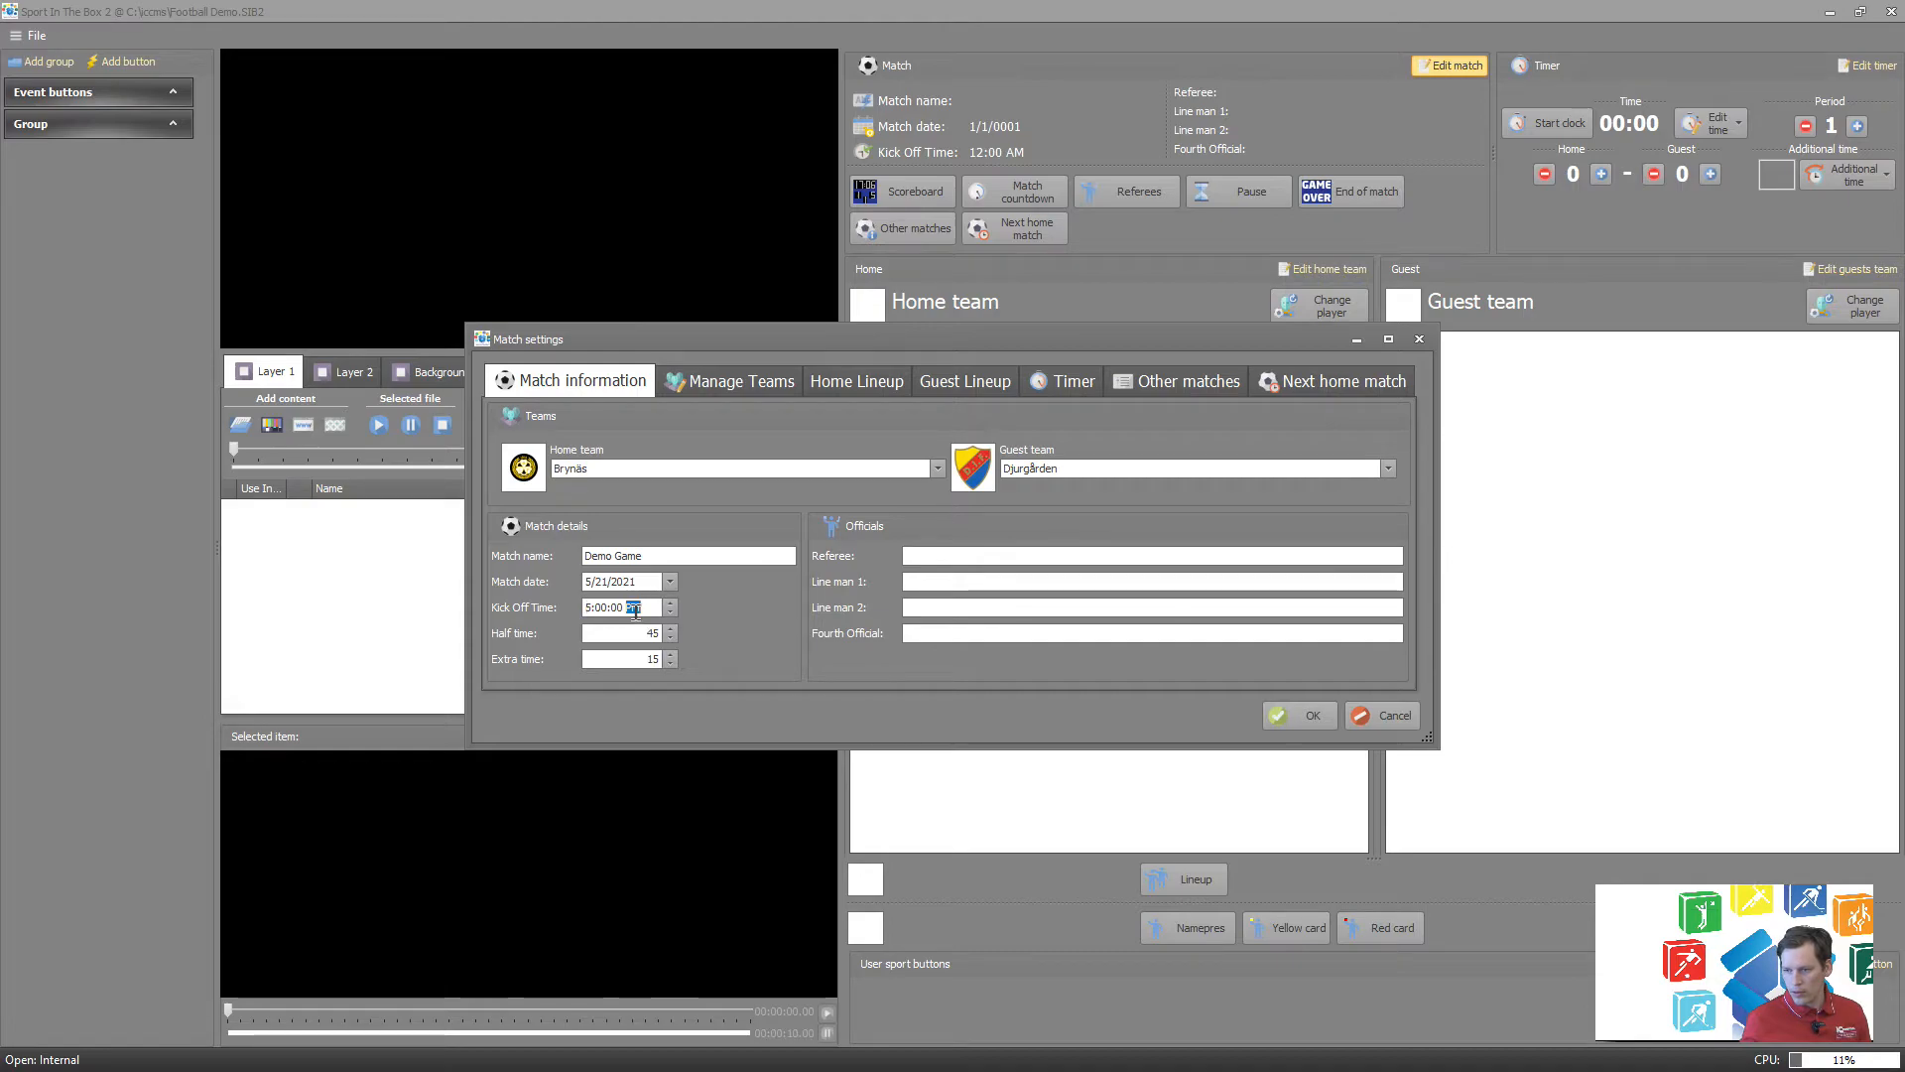
type("A")
key("Tab")
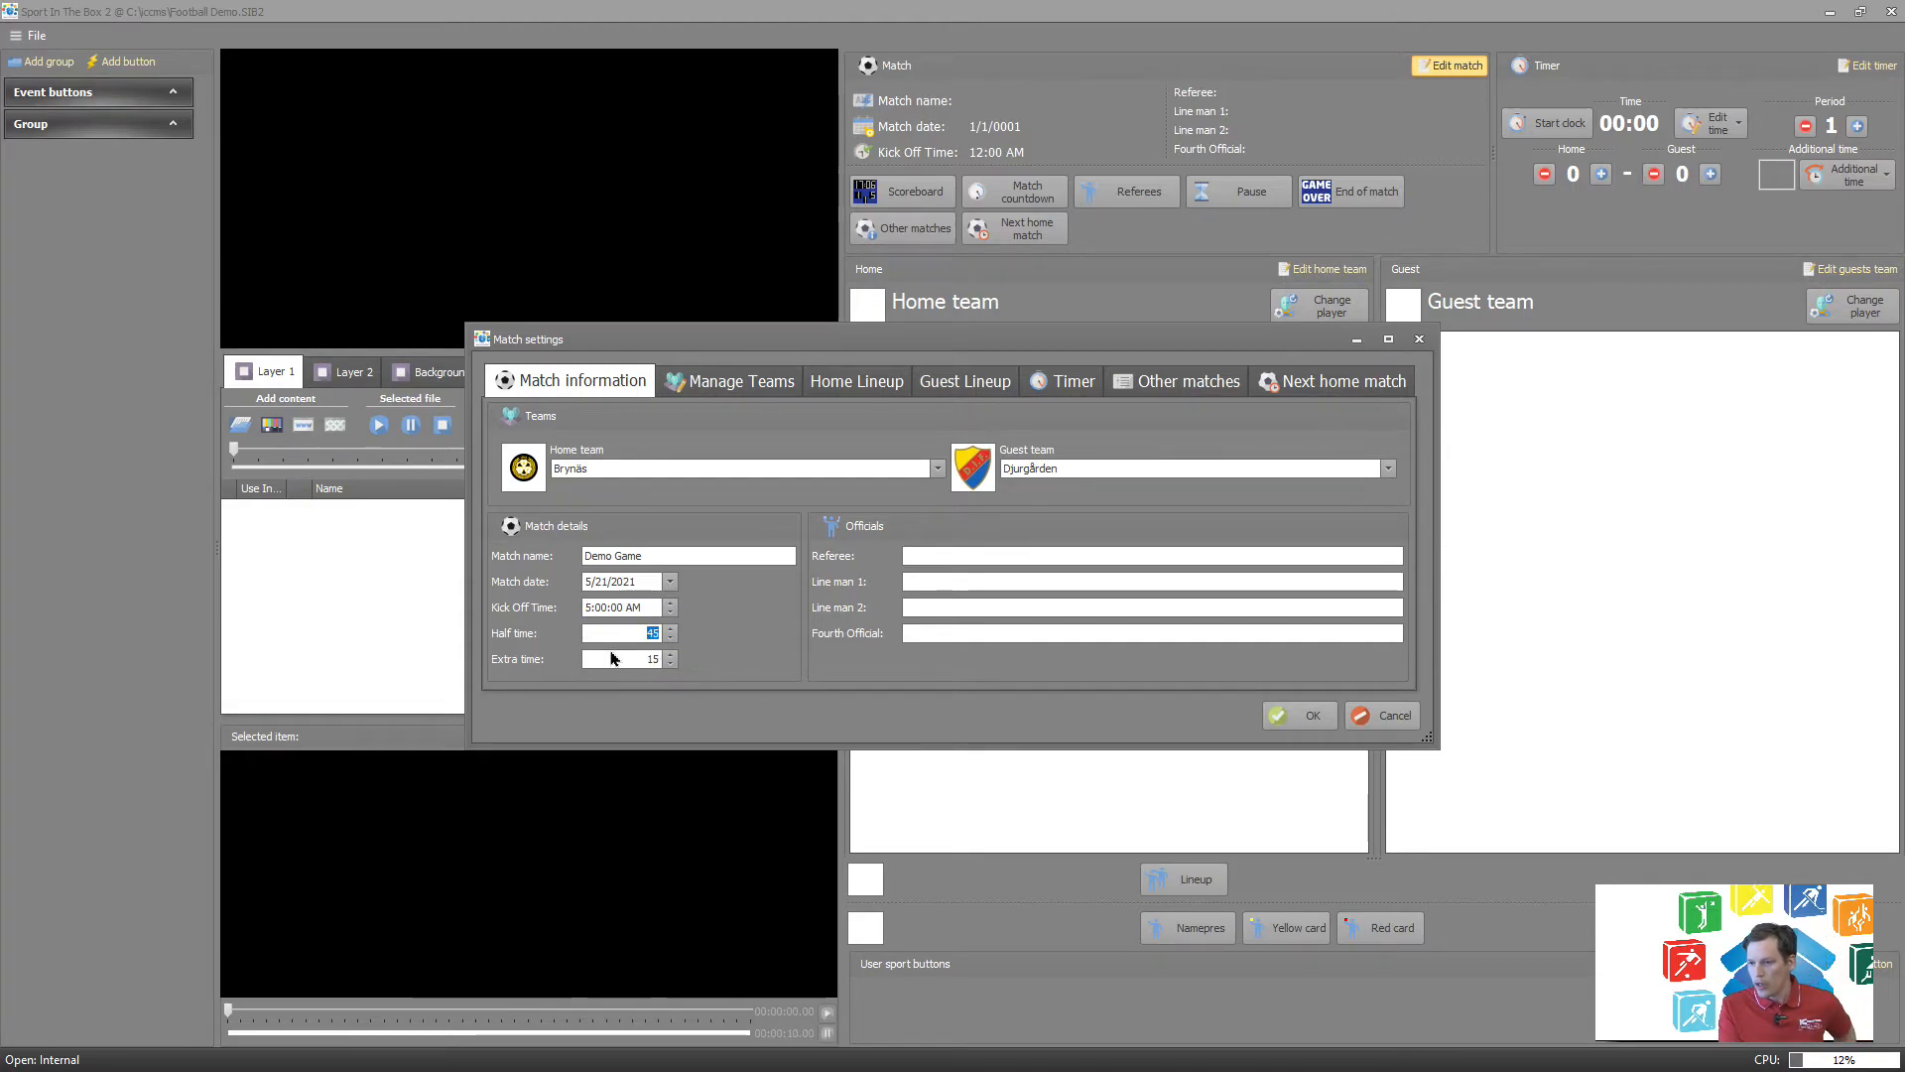
Enter Referee 1 as the match's referee in the officials section.
left_click(988, 553)
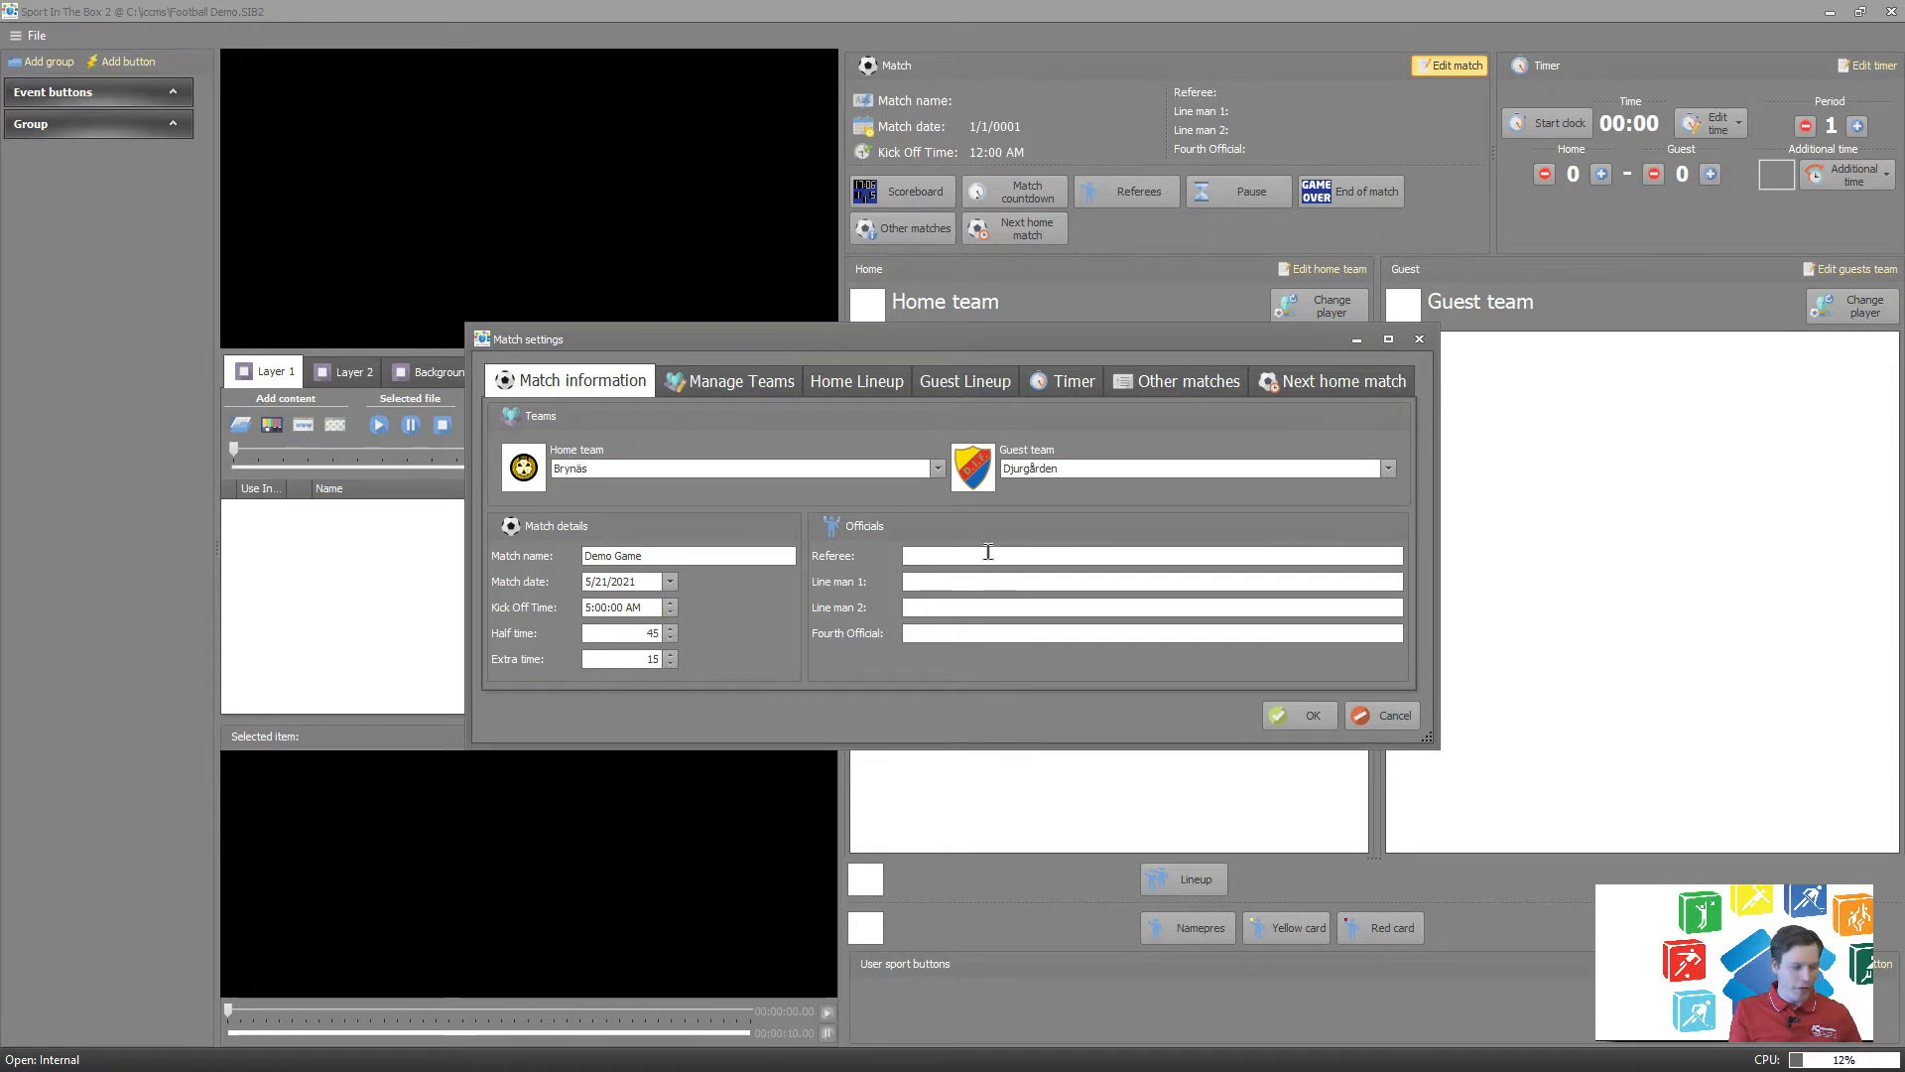
type("E")
type("ef")
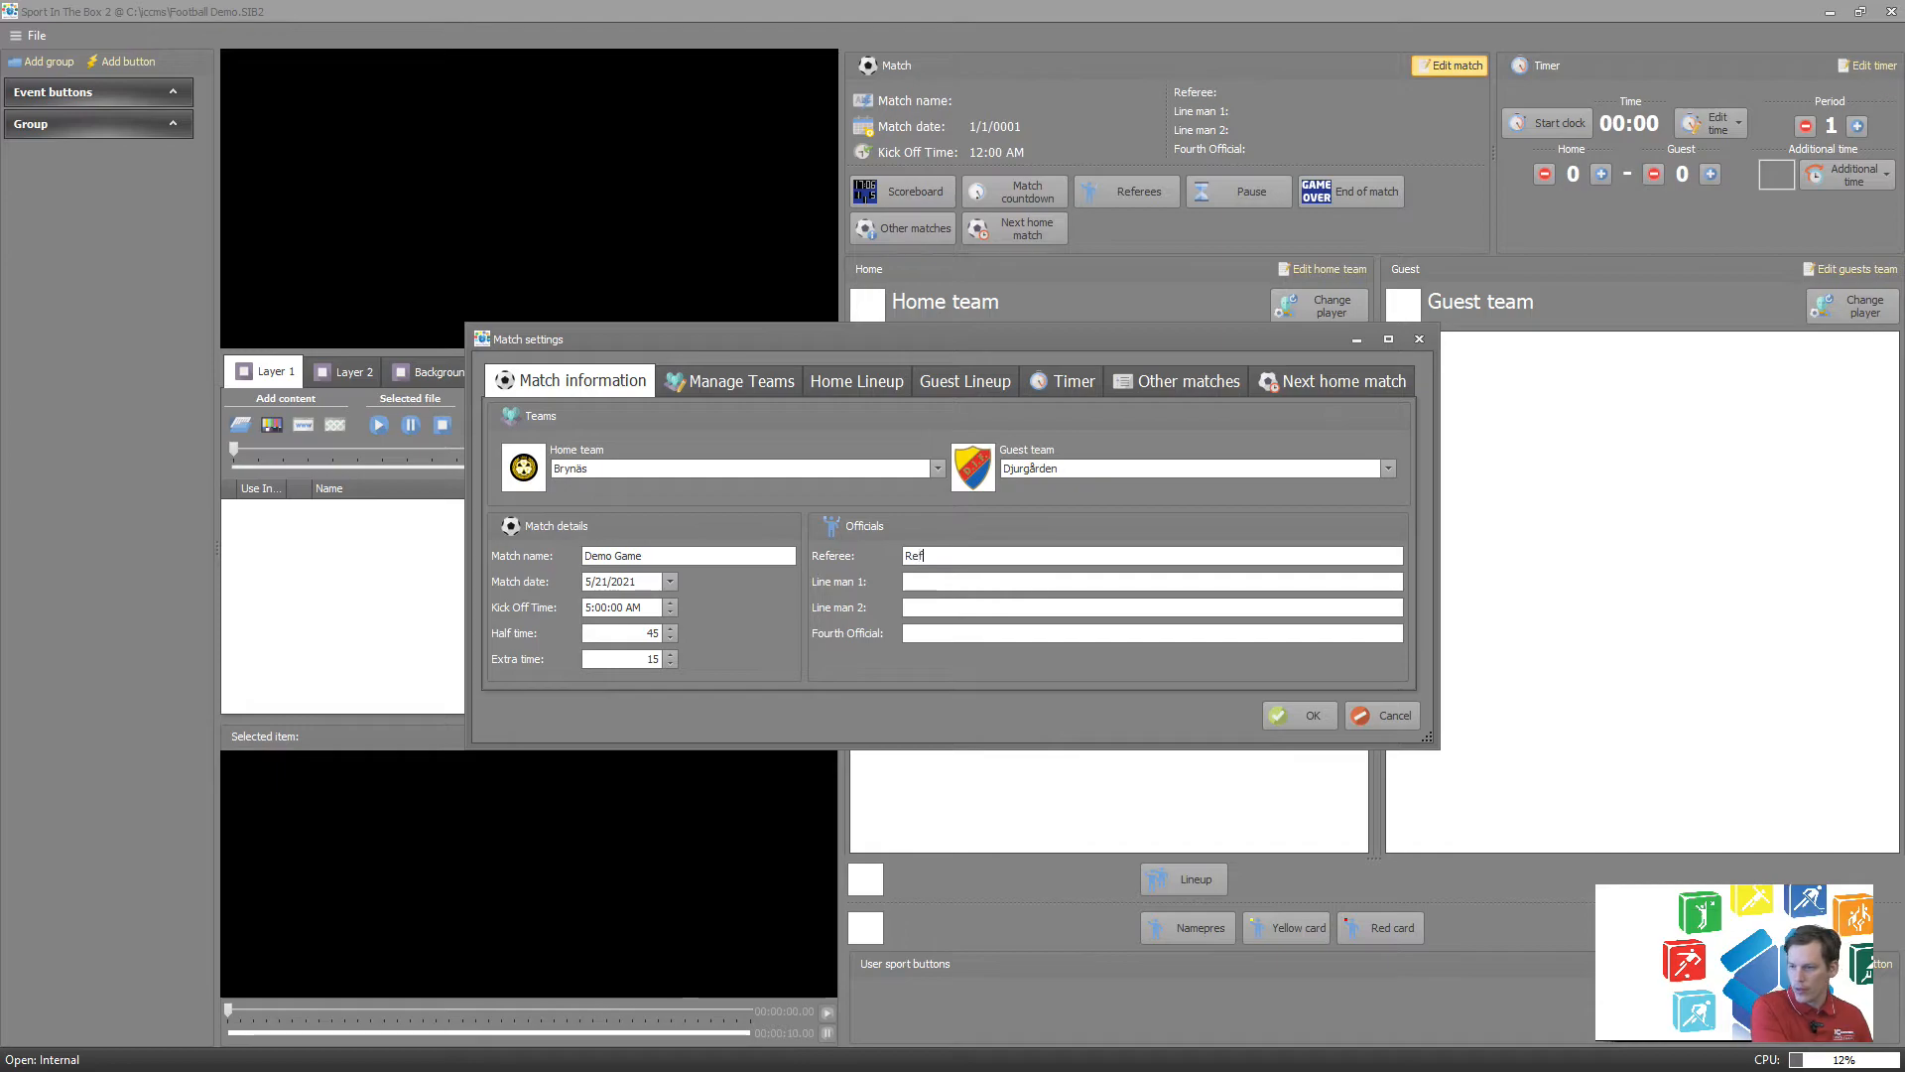
type("e")
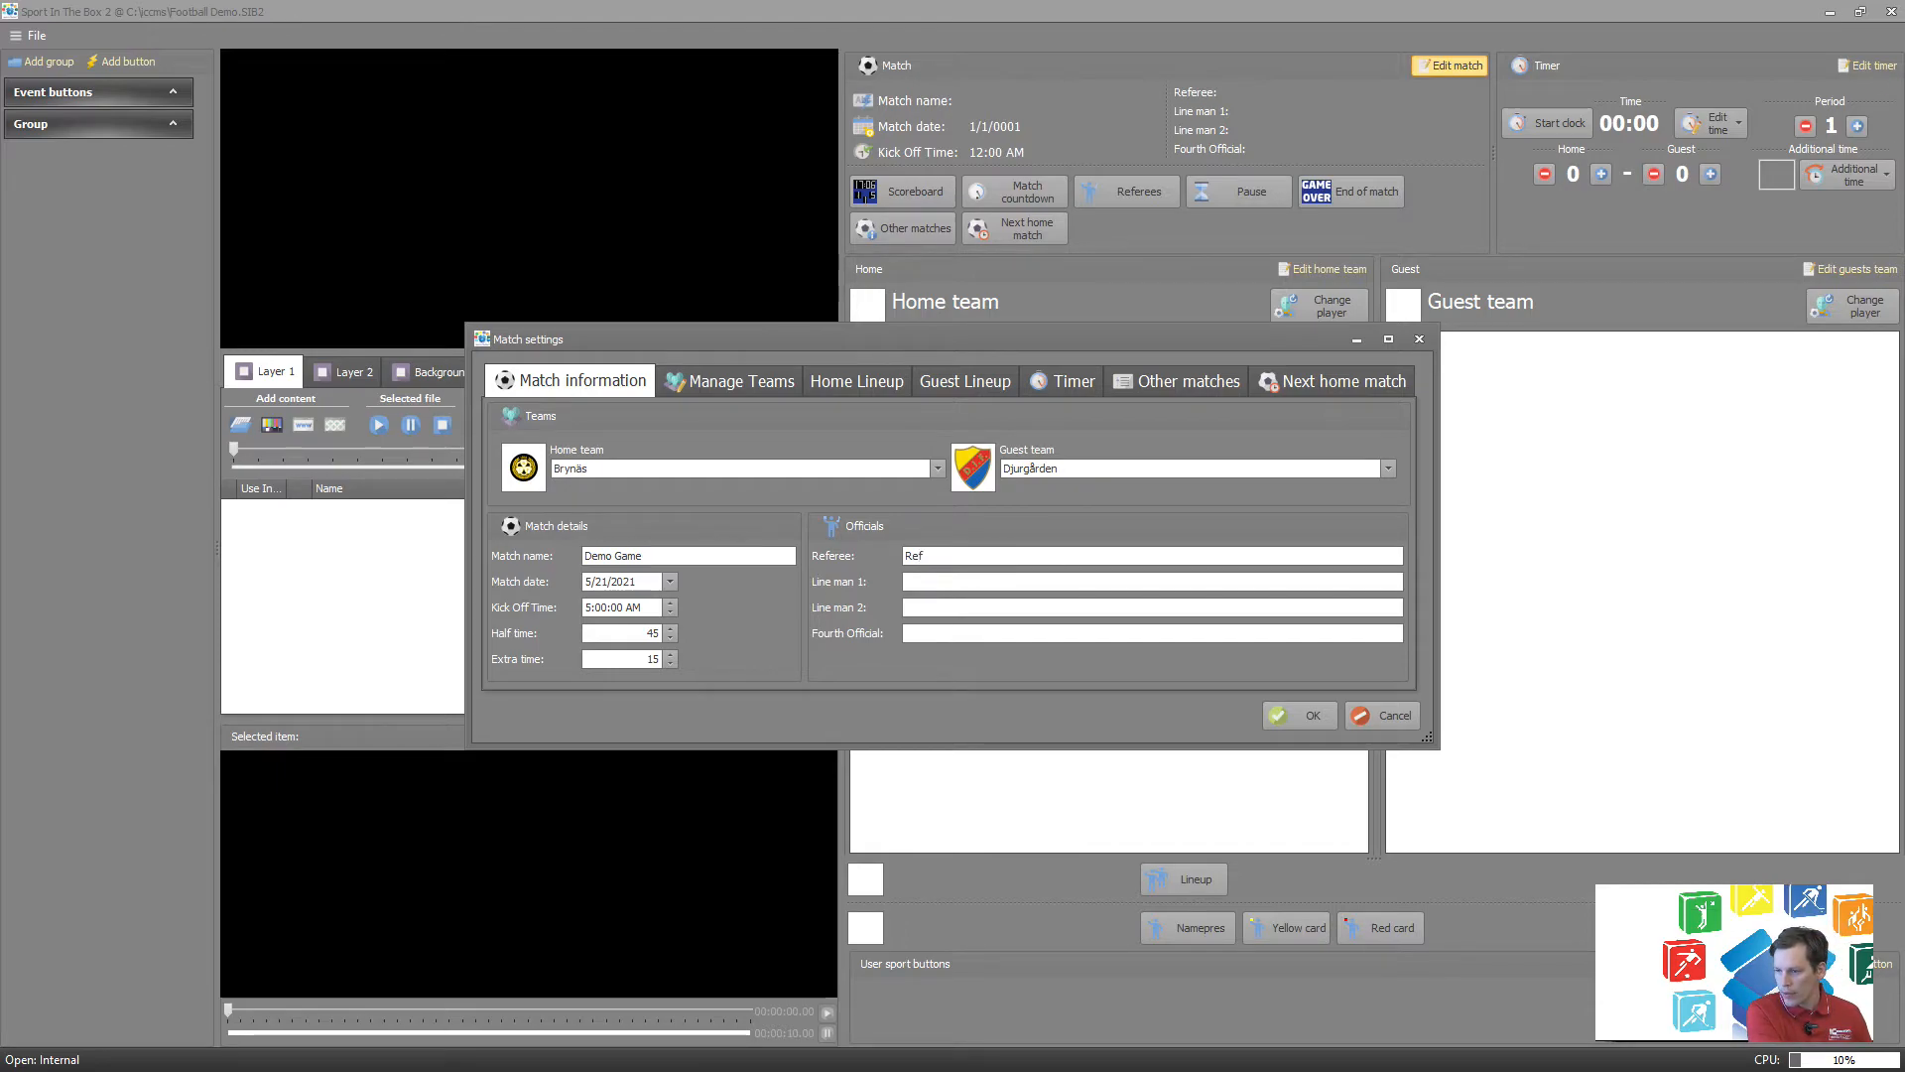
type("eree")
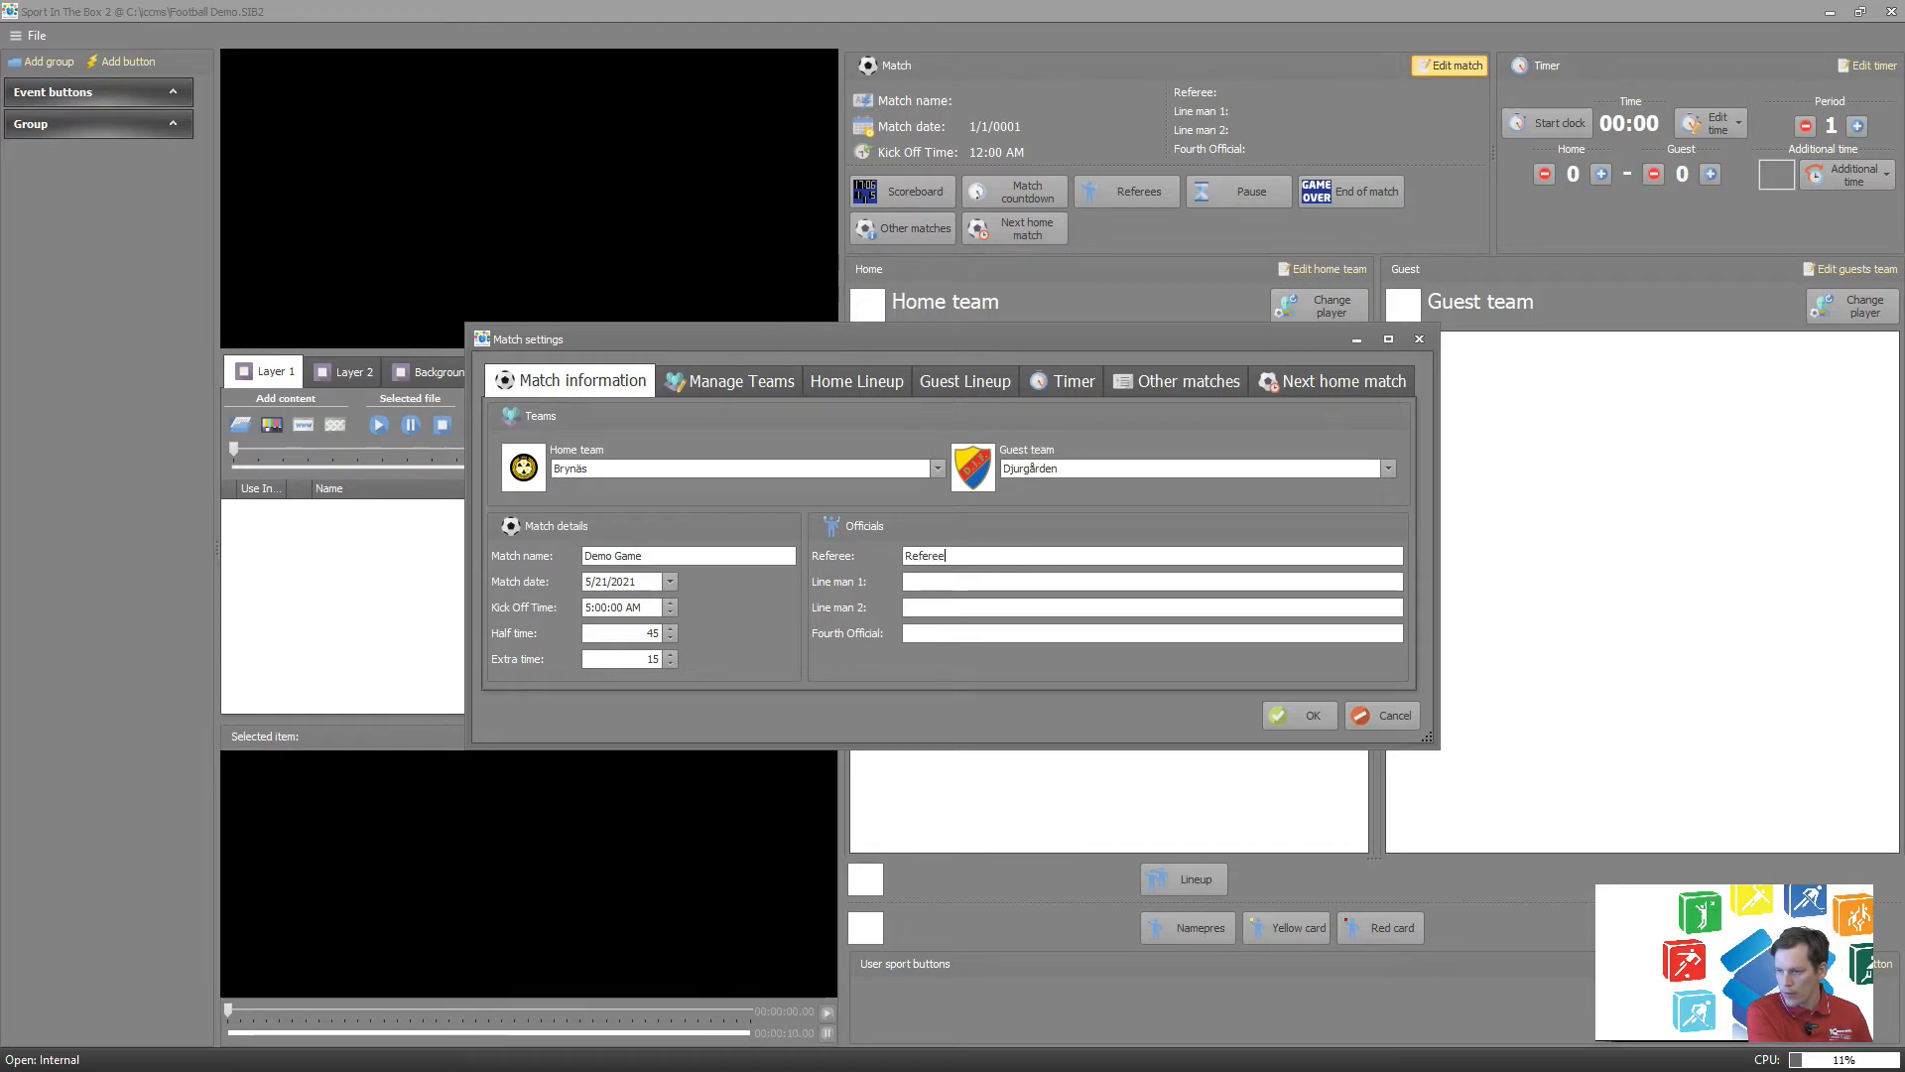
type(" 1")
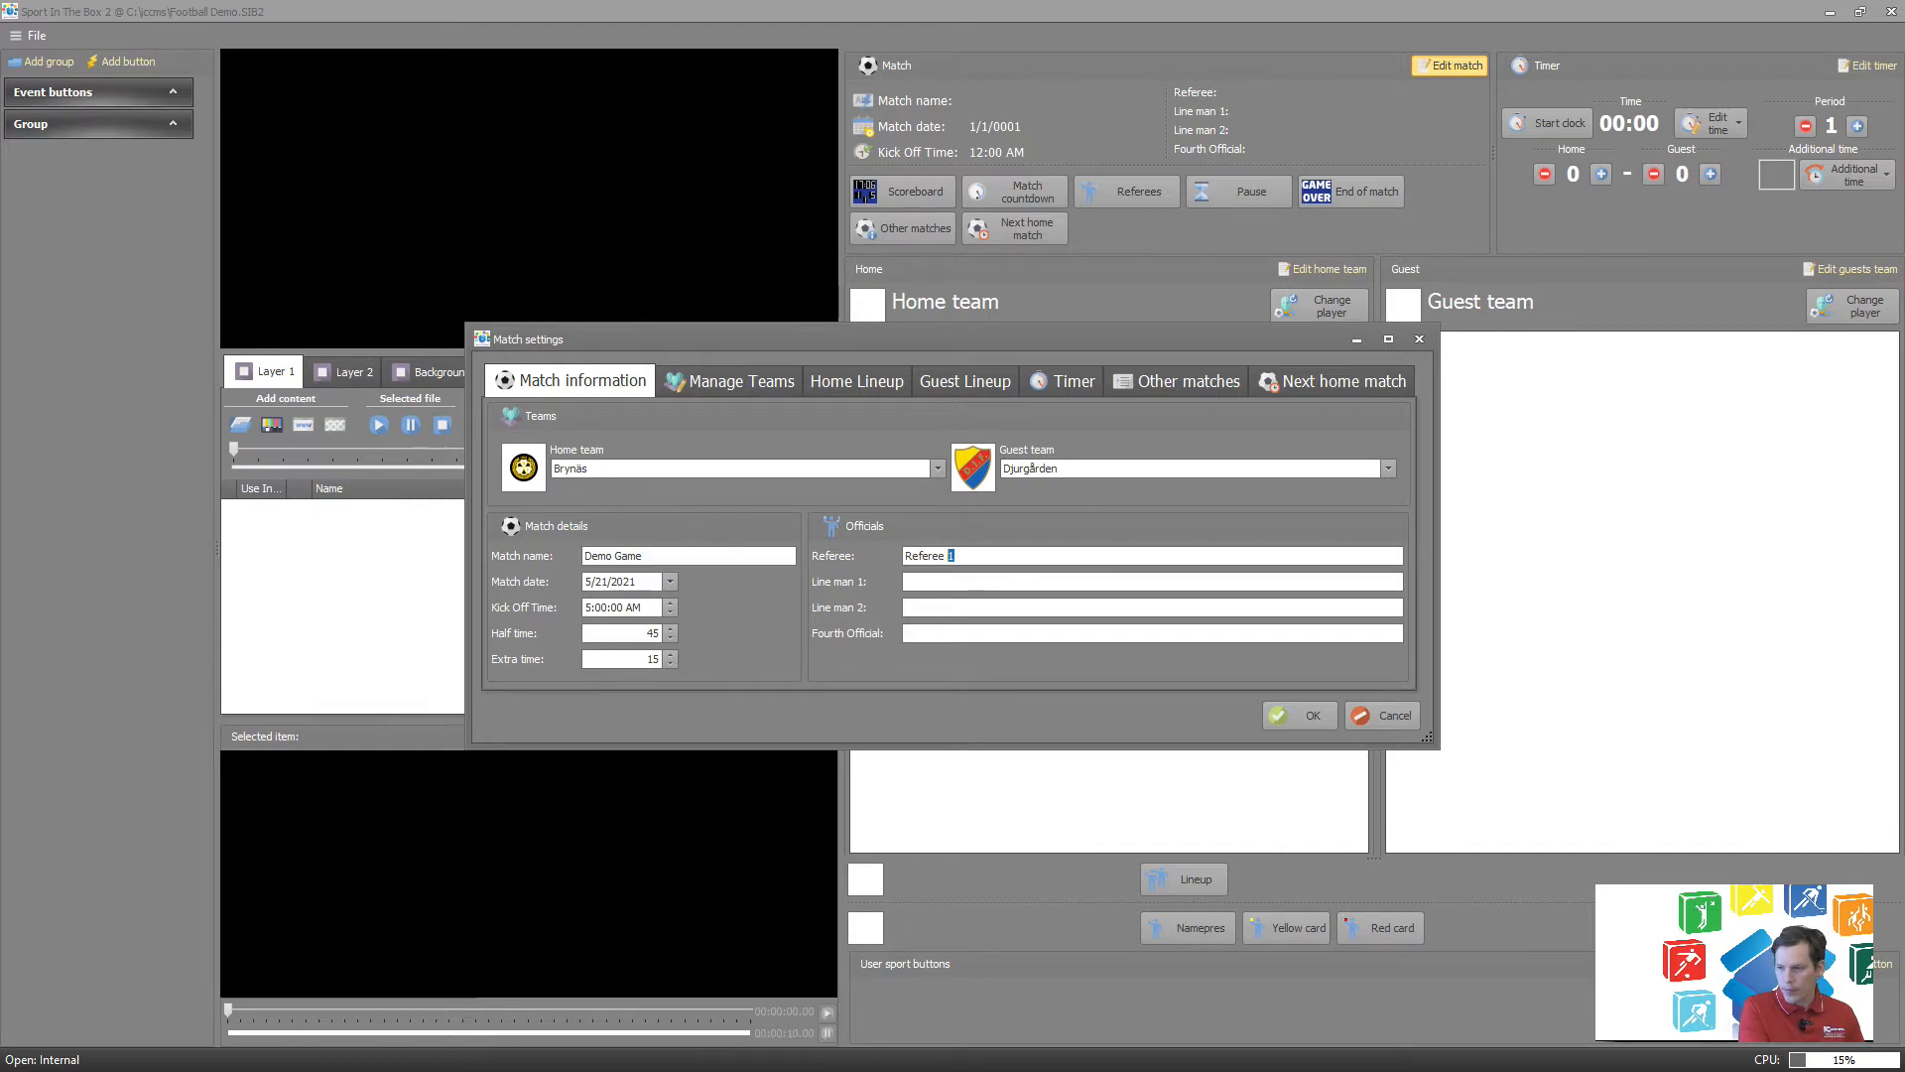
Copy the referee entry to both line men and number them Referee 2 for Line man 1 and Referee 3 for Line man 2.
key("shift+Home")
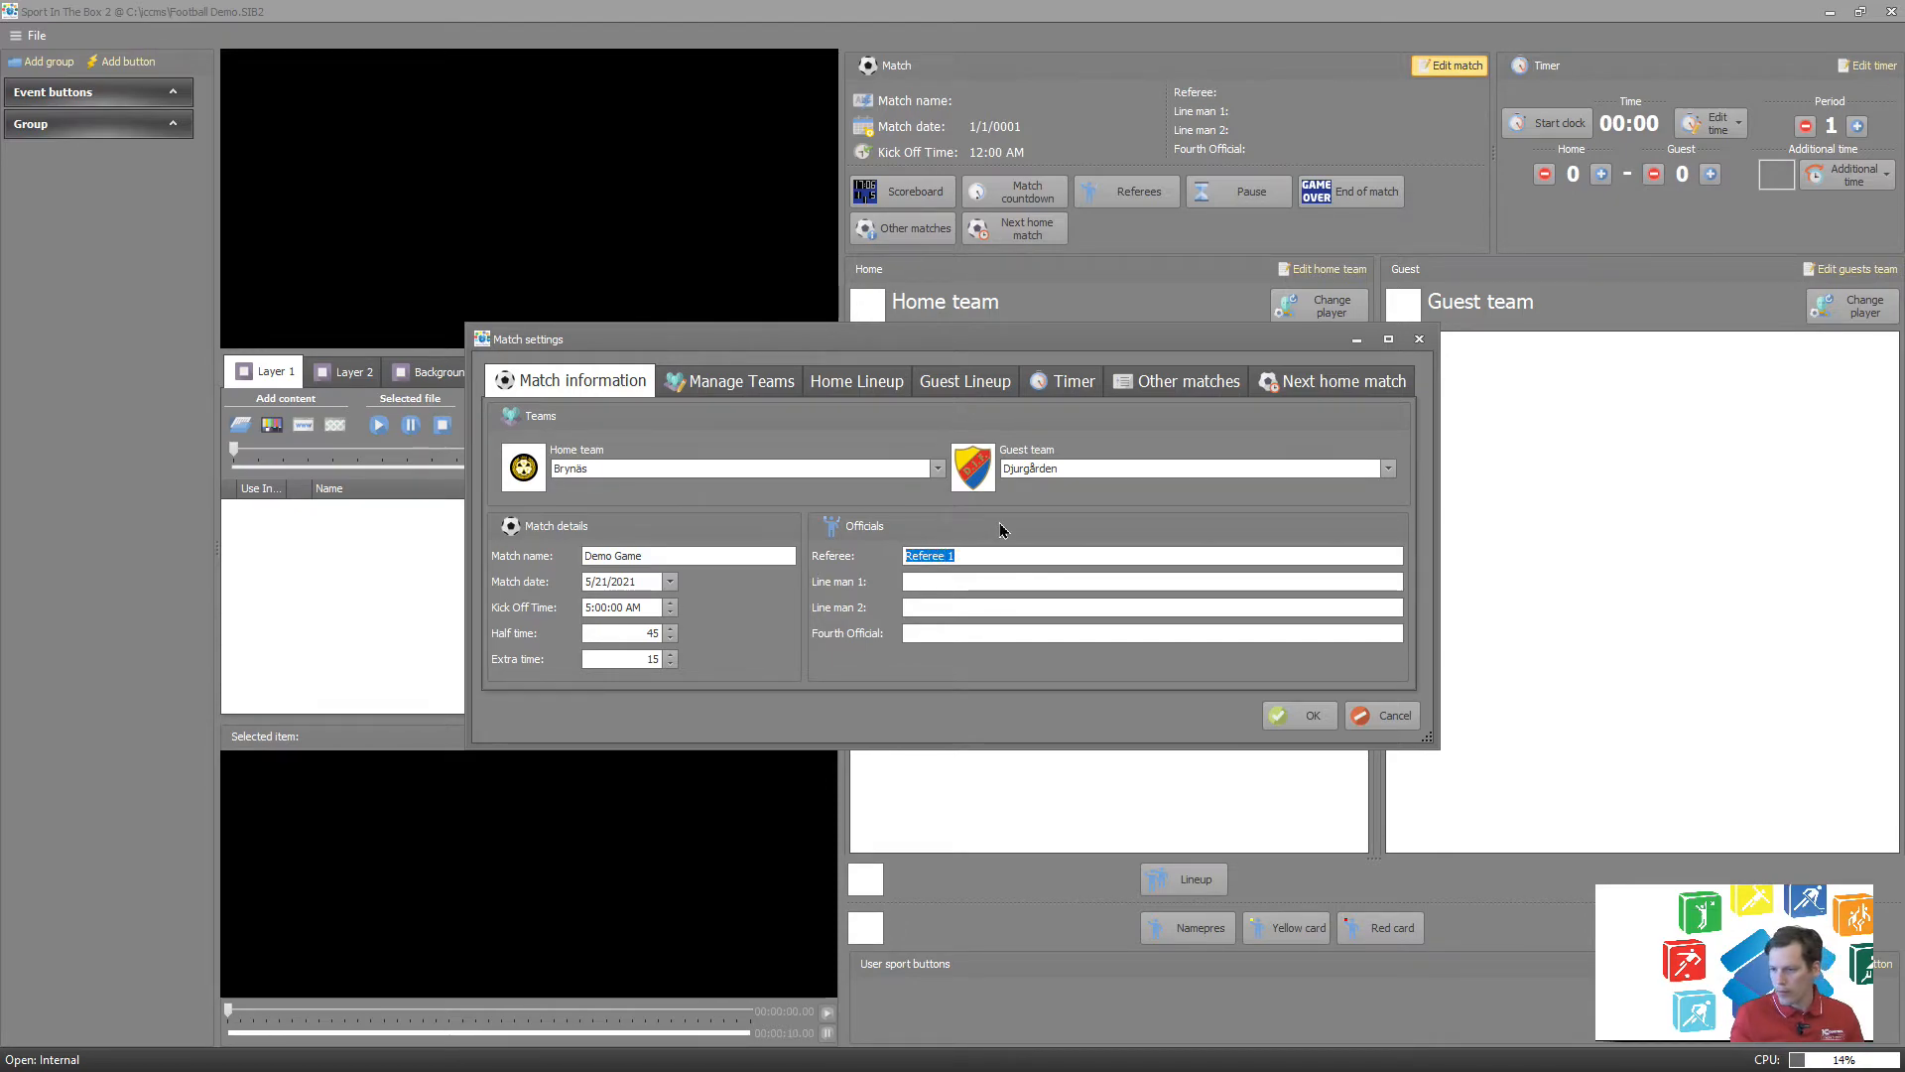
key("ctrl+c")
left_click(1002, 582)
key("ctrl+v")
left_click(981, 607)
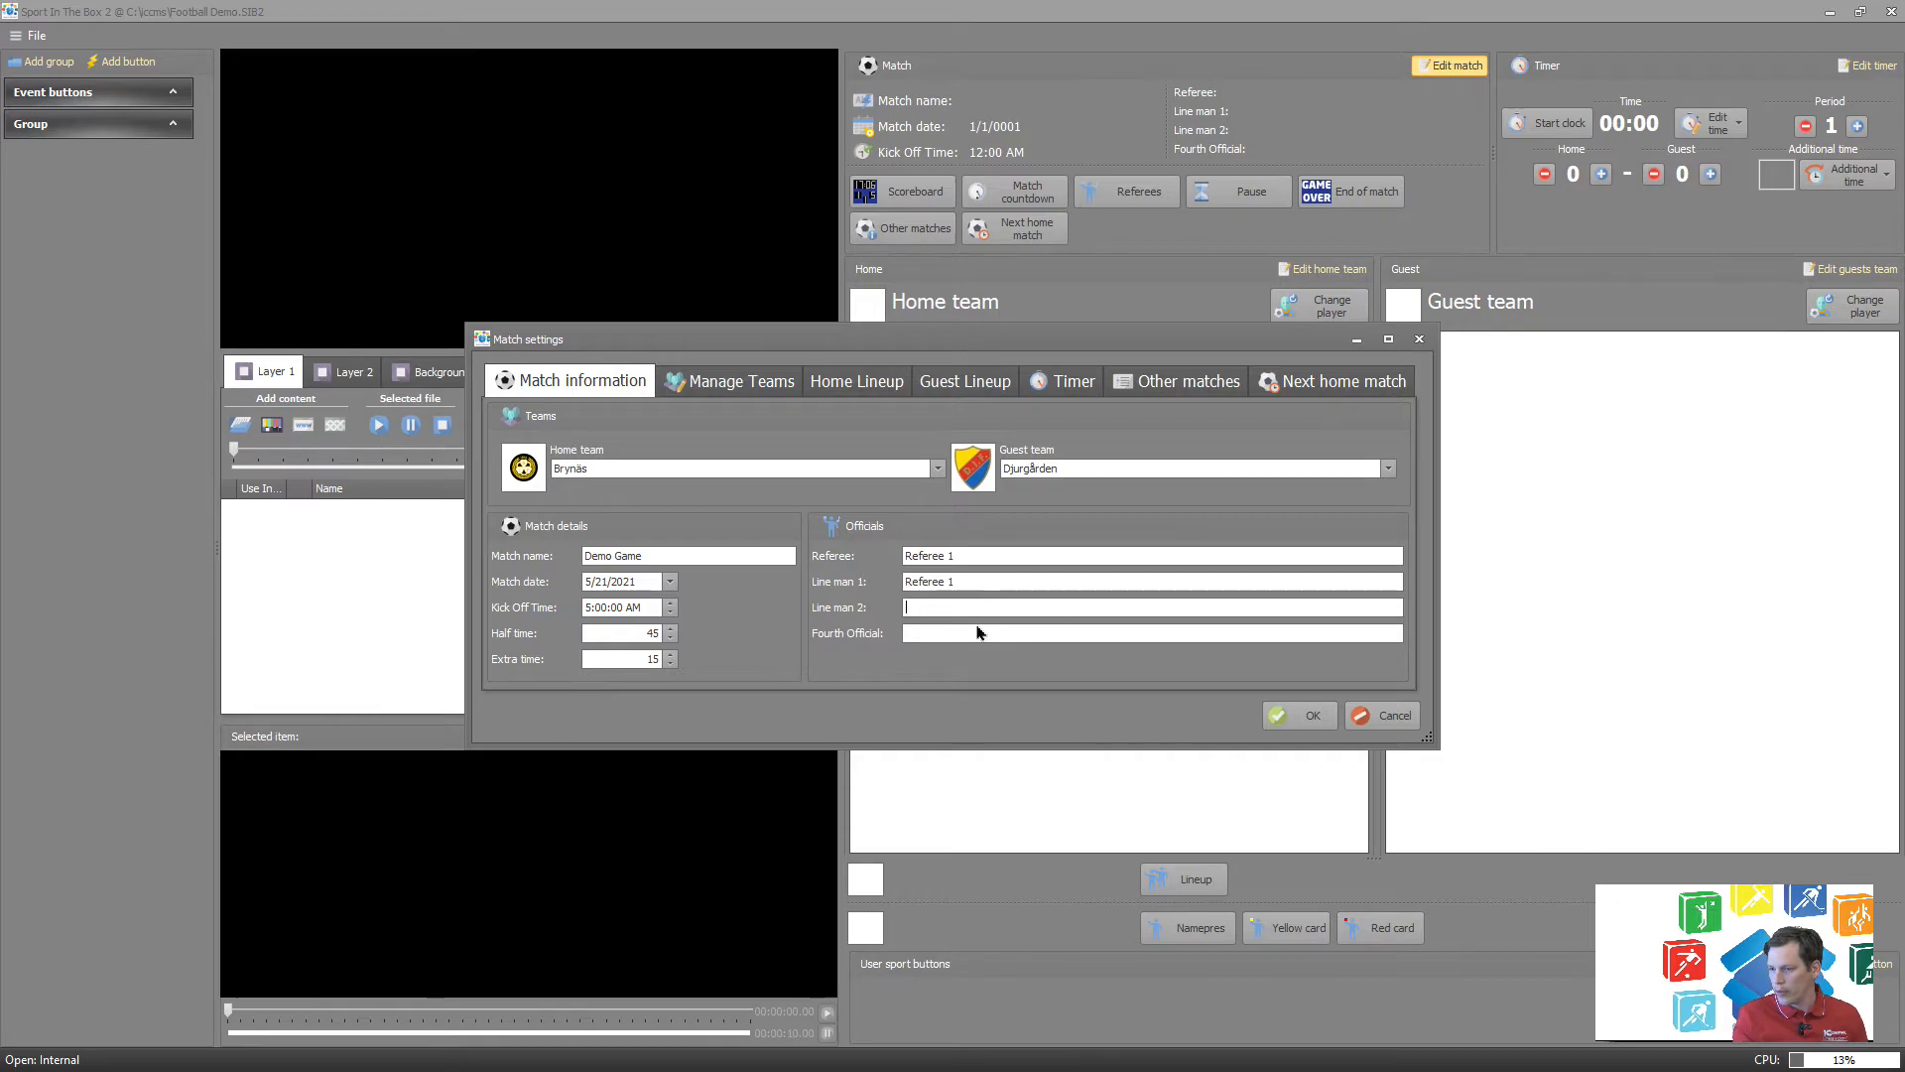
key("ctrl+v")
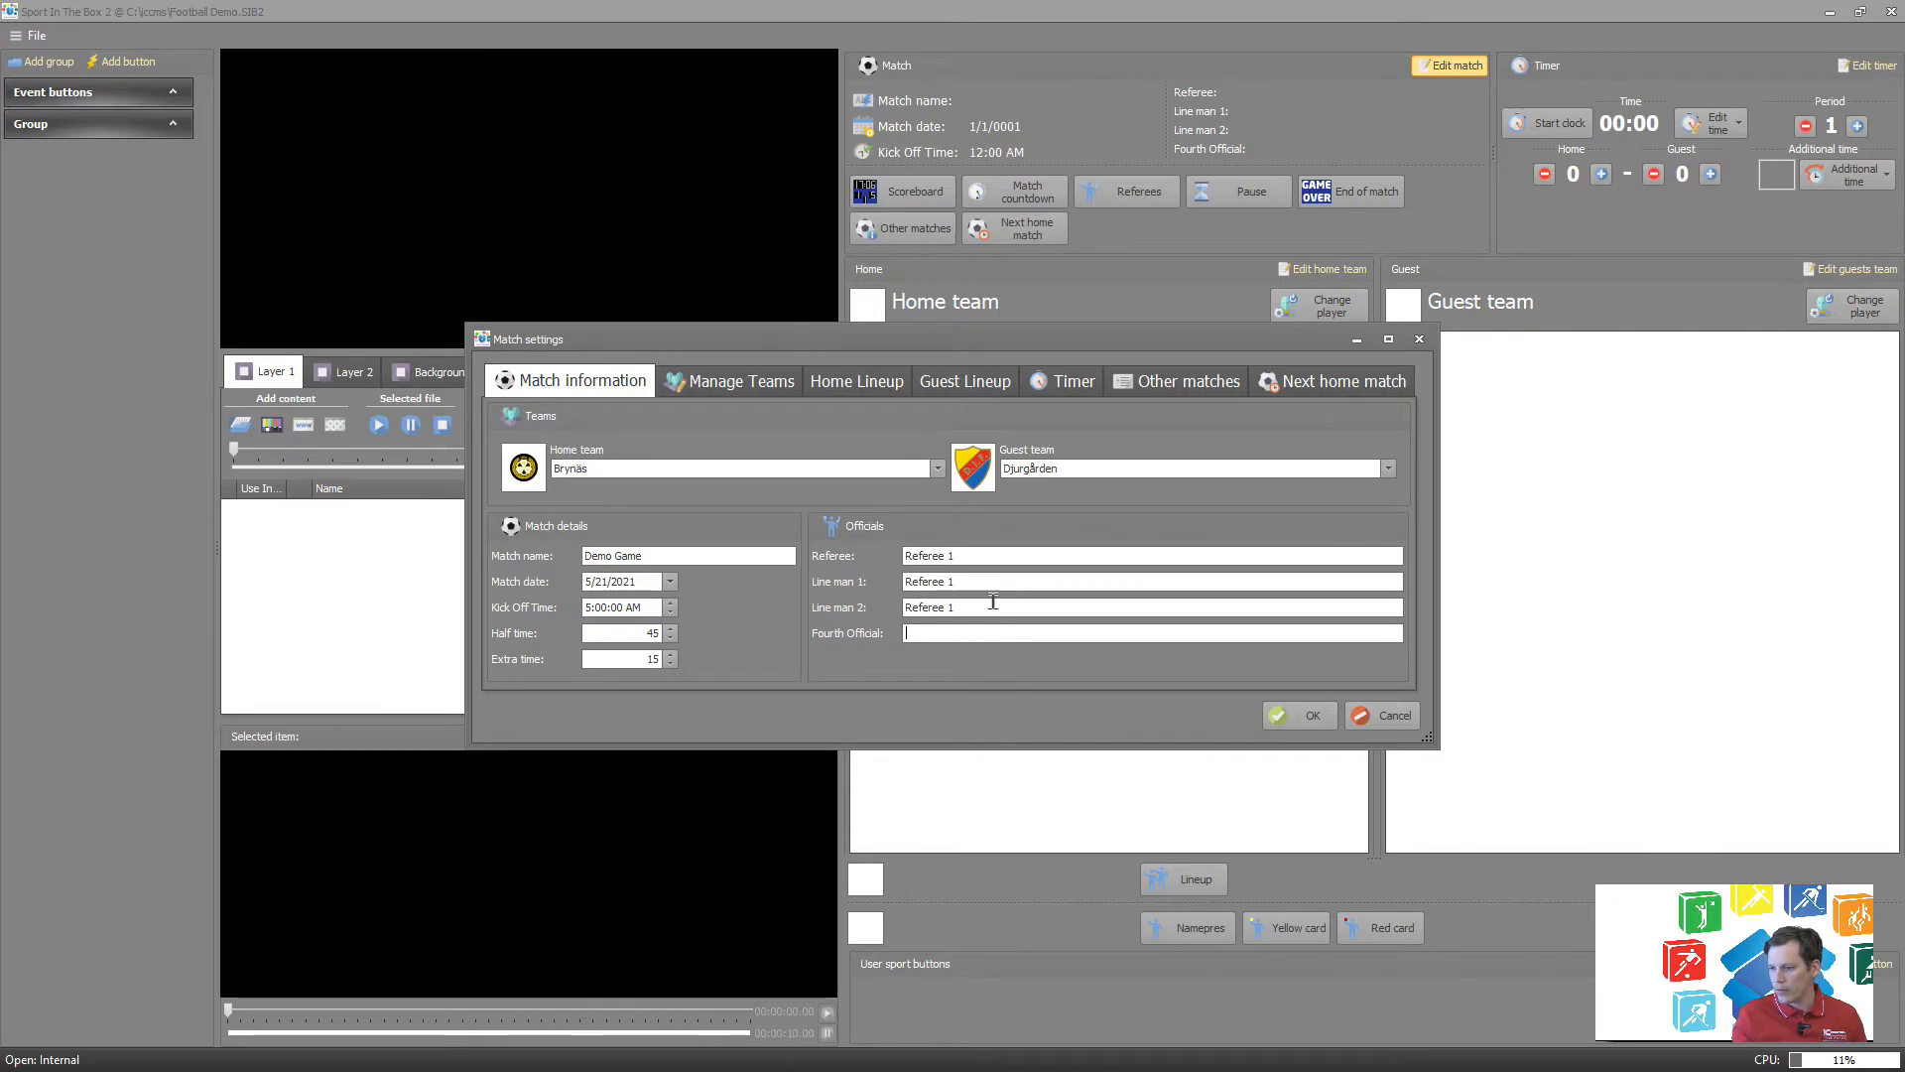
left_click(991, 605)
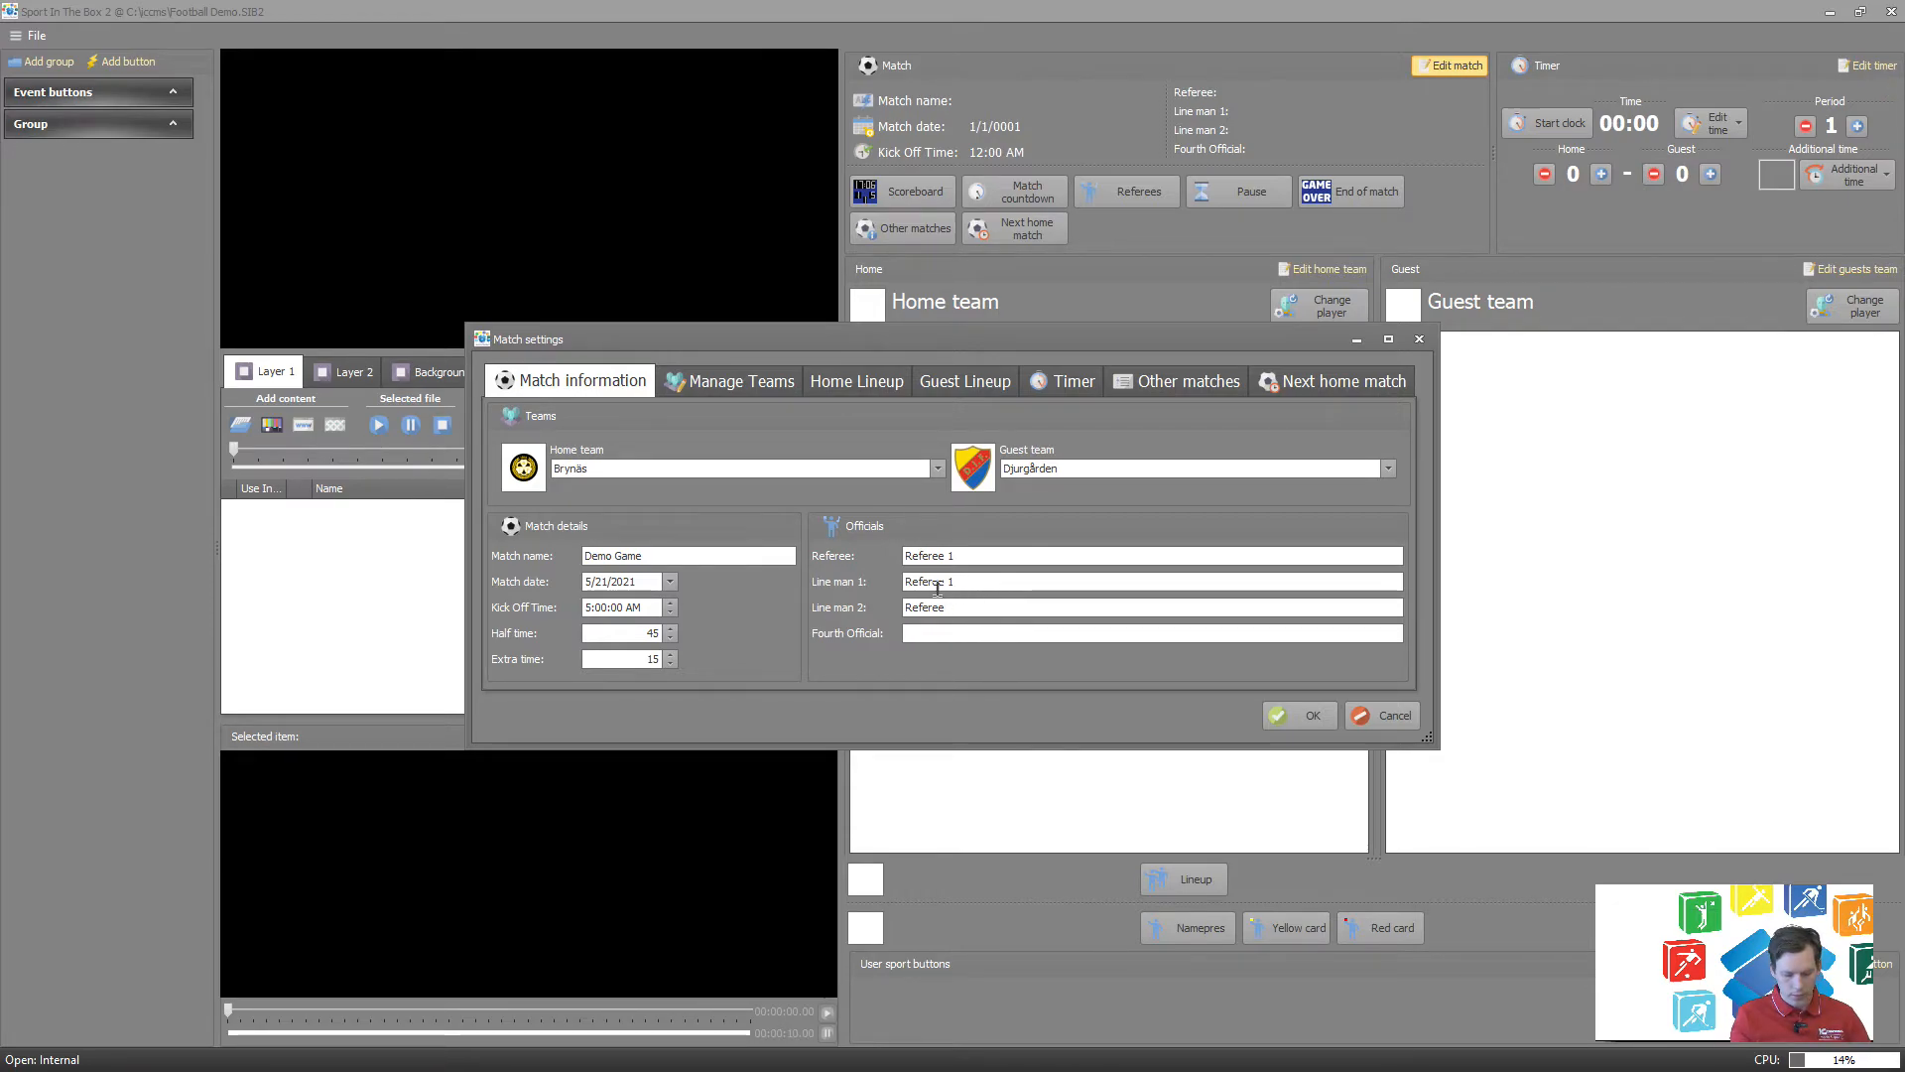
left_click(971, 583)
type("2")
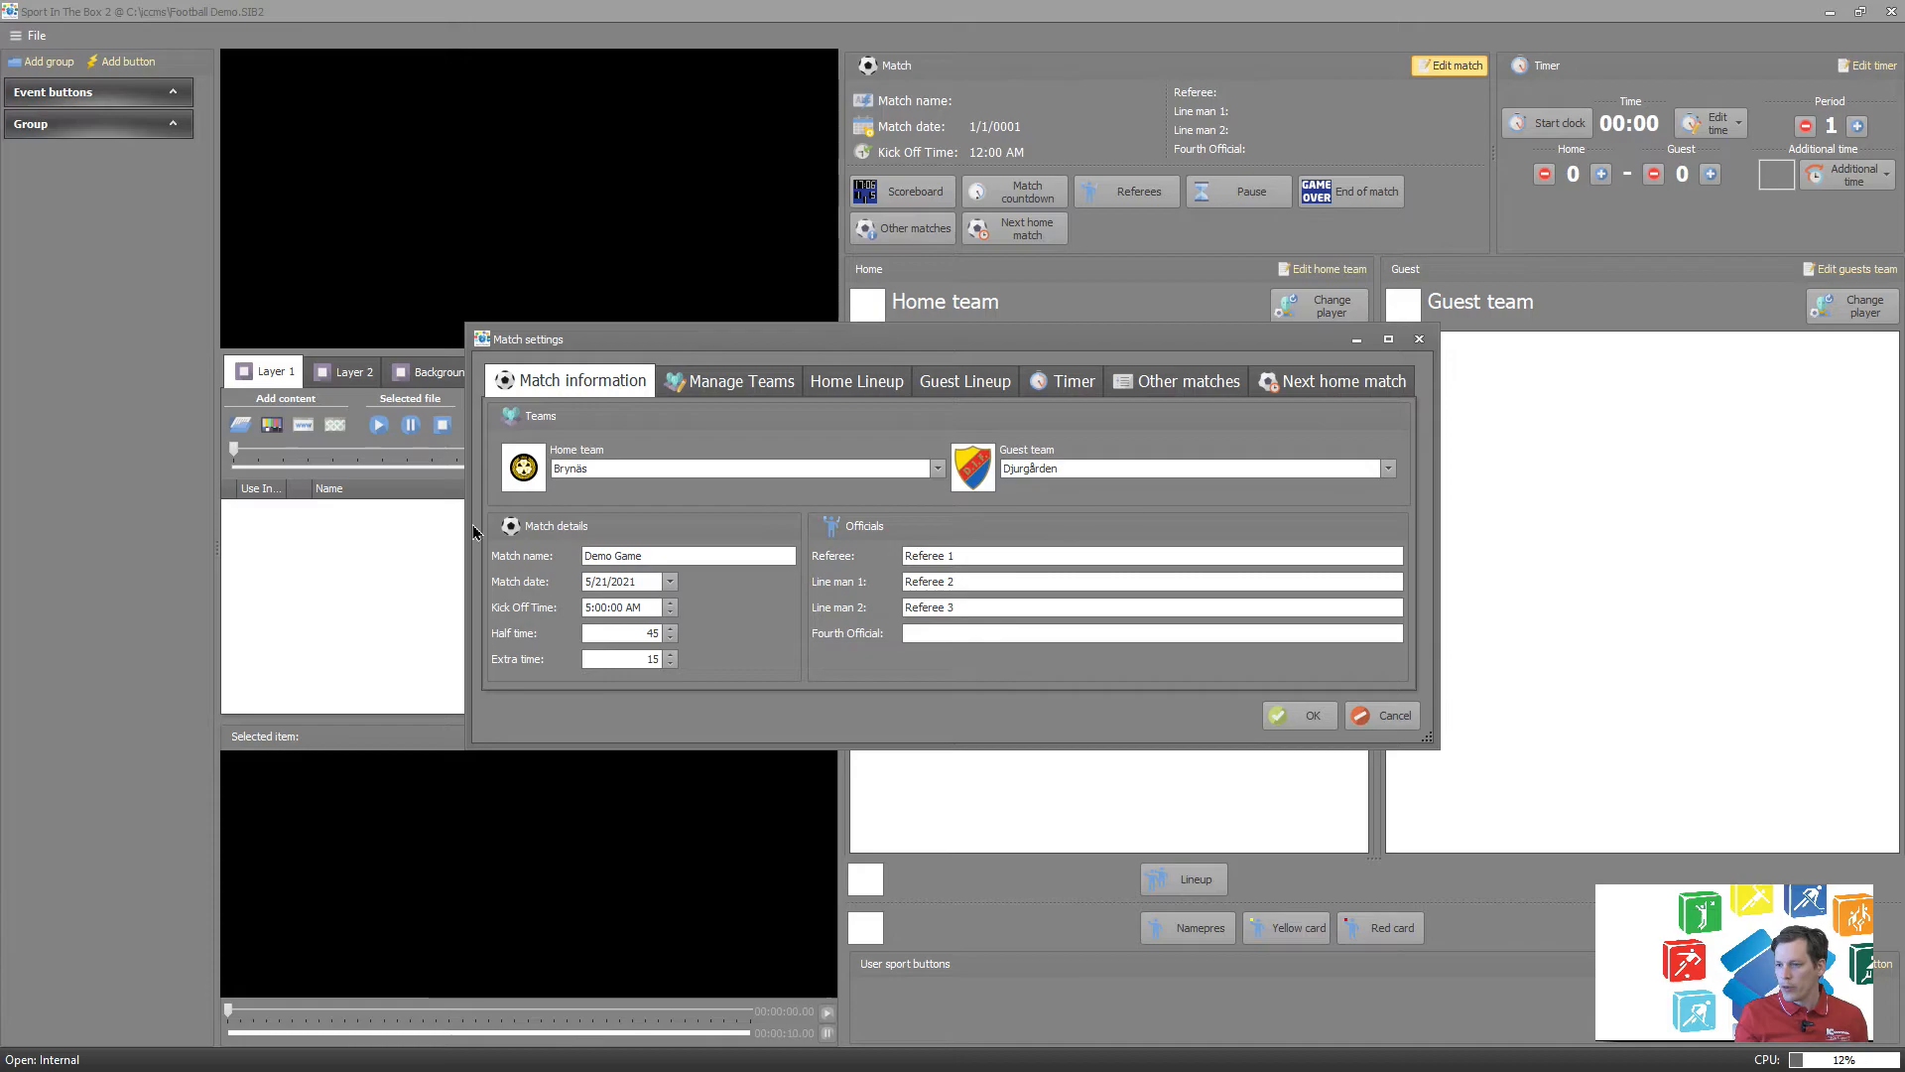
Assign the forward with number 123 to infield position 2 in the Brynäs home lineup.
left_click(844, 386)
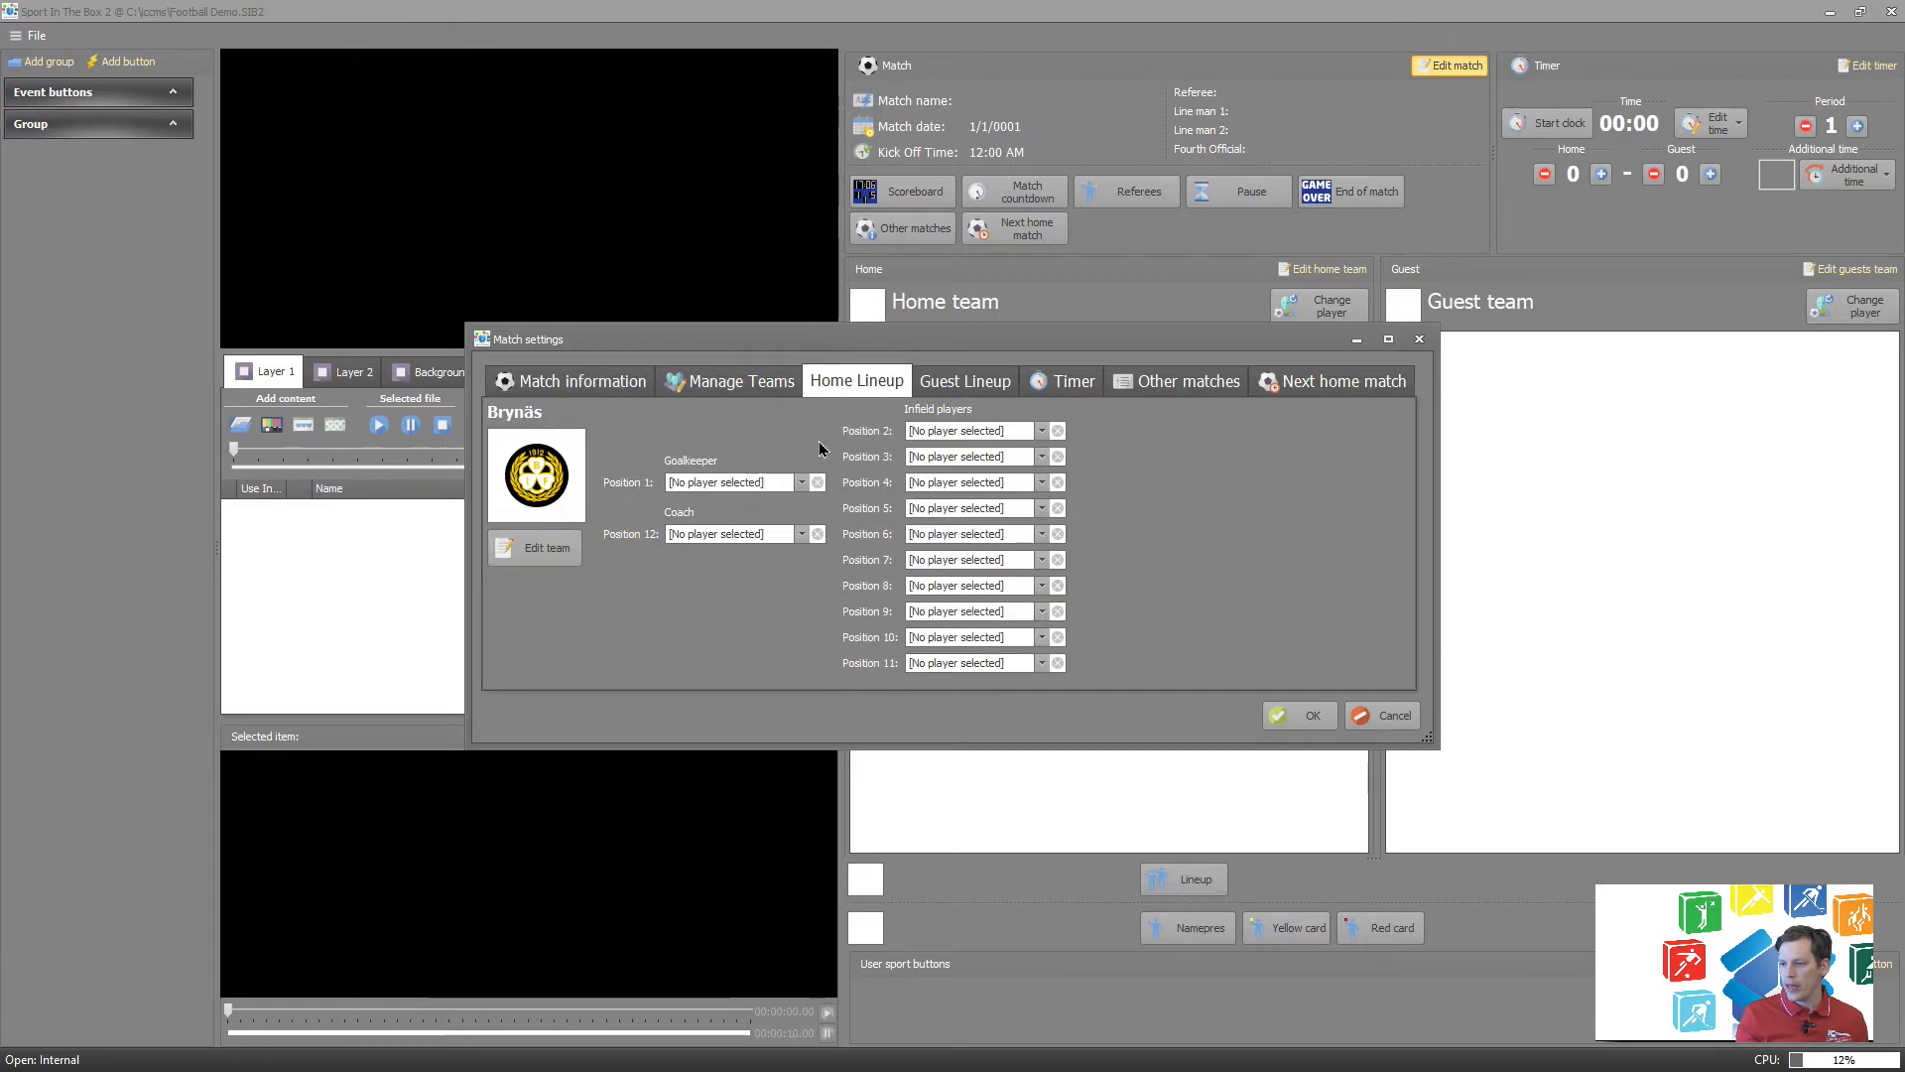
left_click(718, 485)
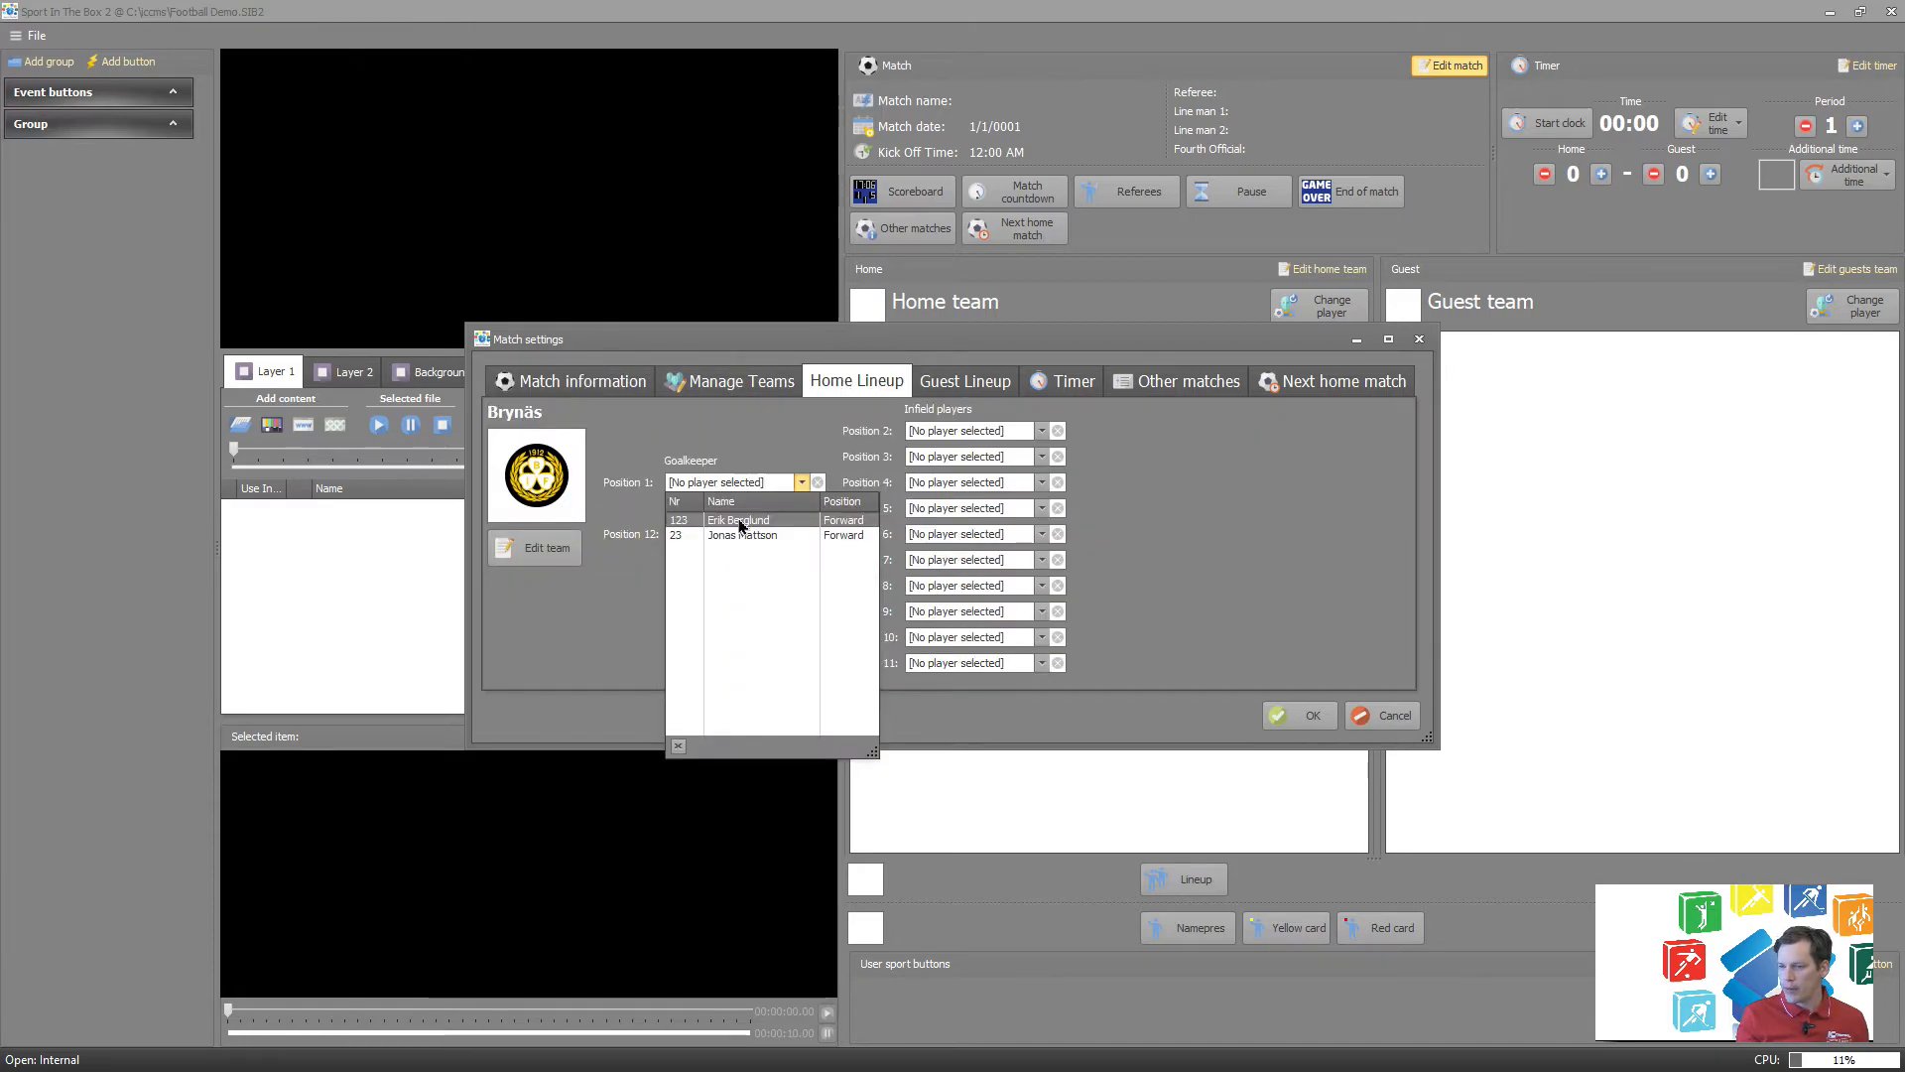
left_click(905, 430)
left_click(937, 432)
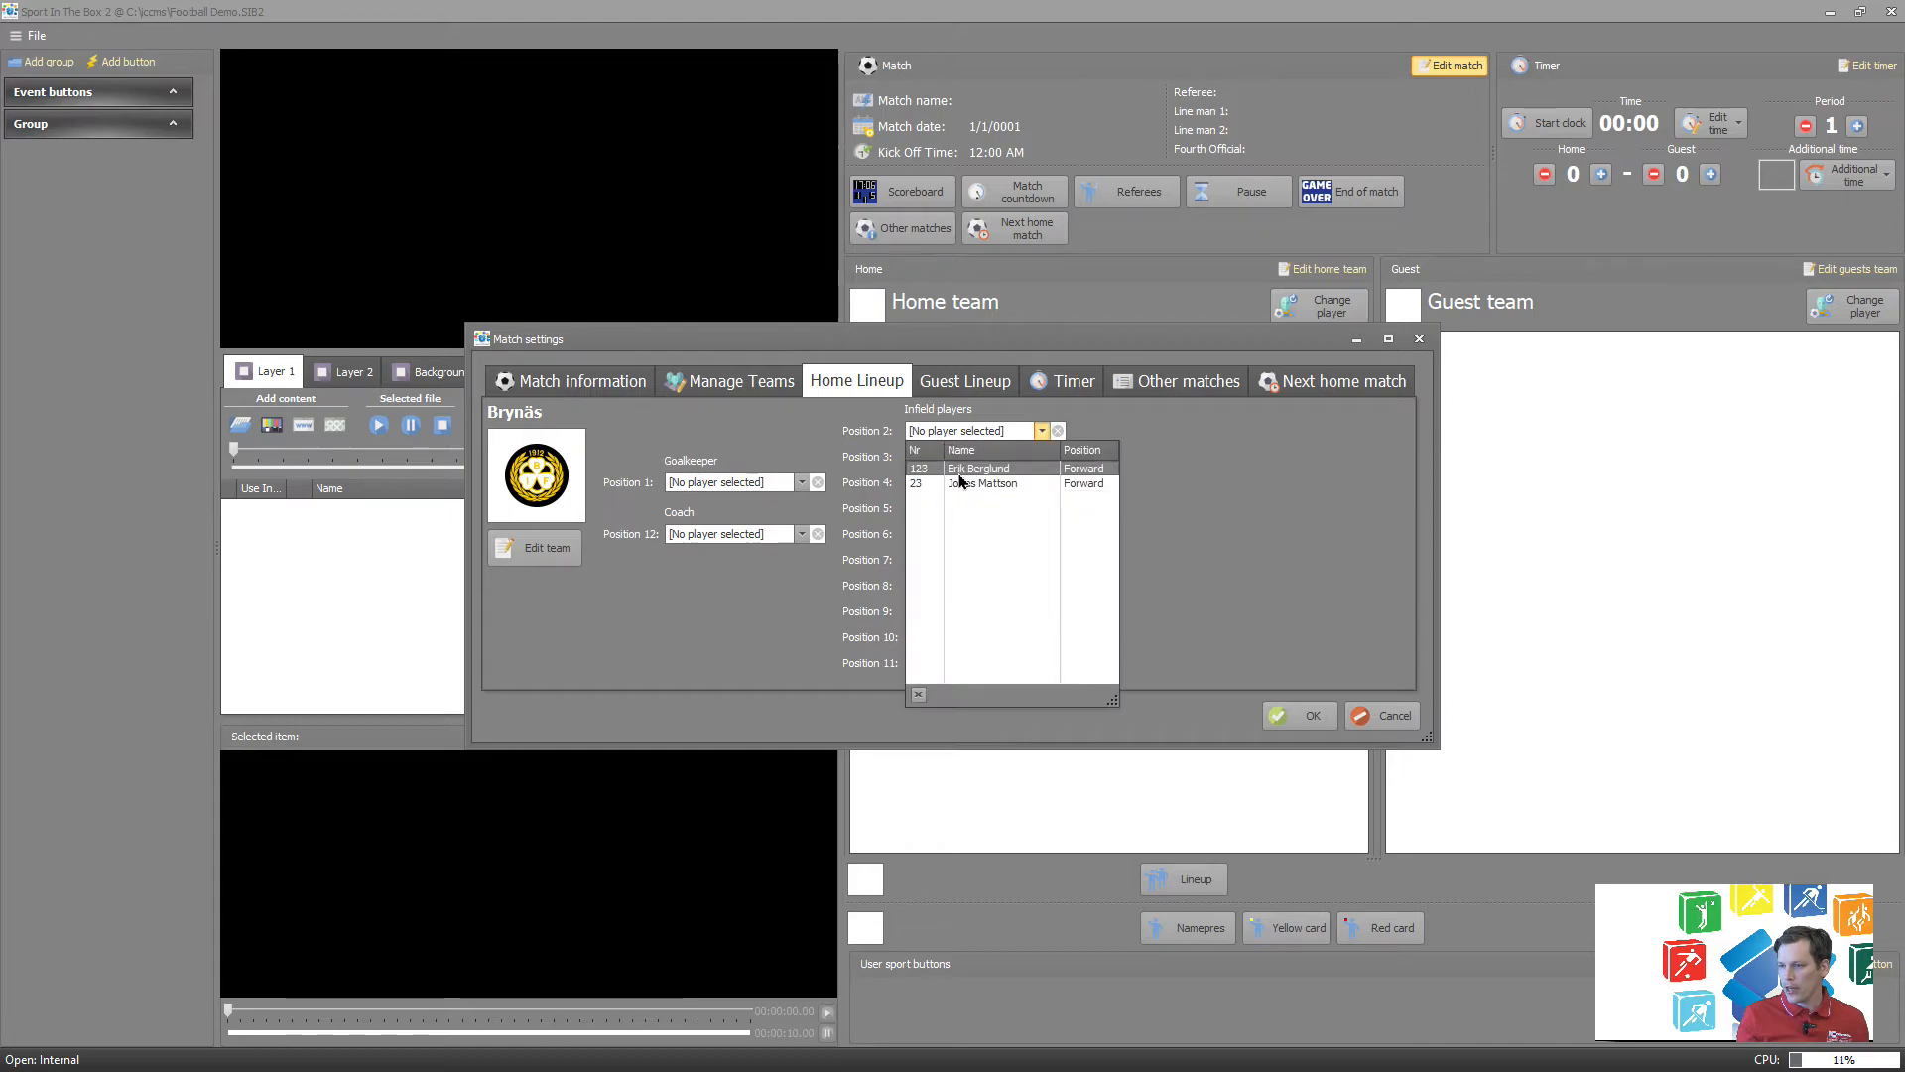
left_click(960, 475)
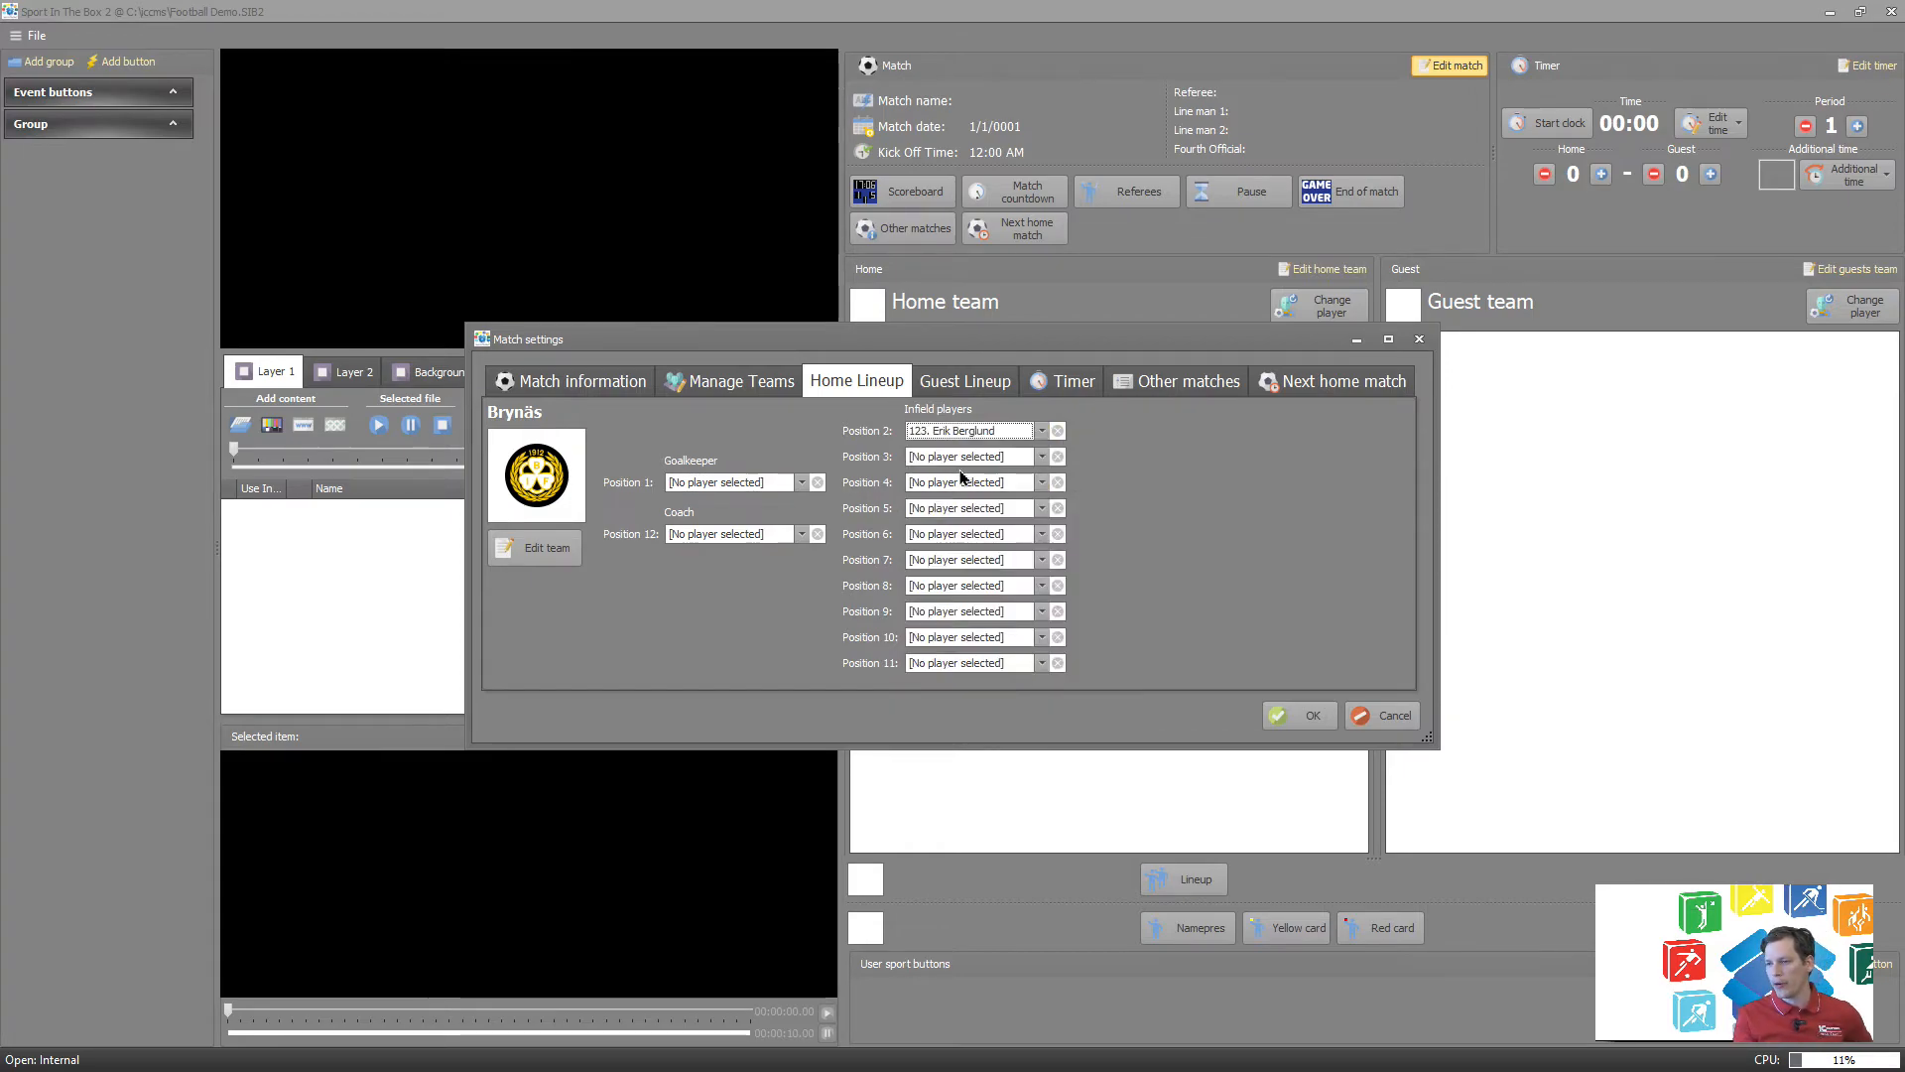
left_click(953, 461)
left_click(790, 437)
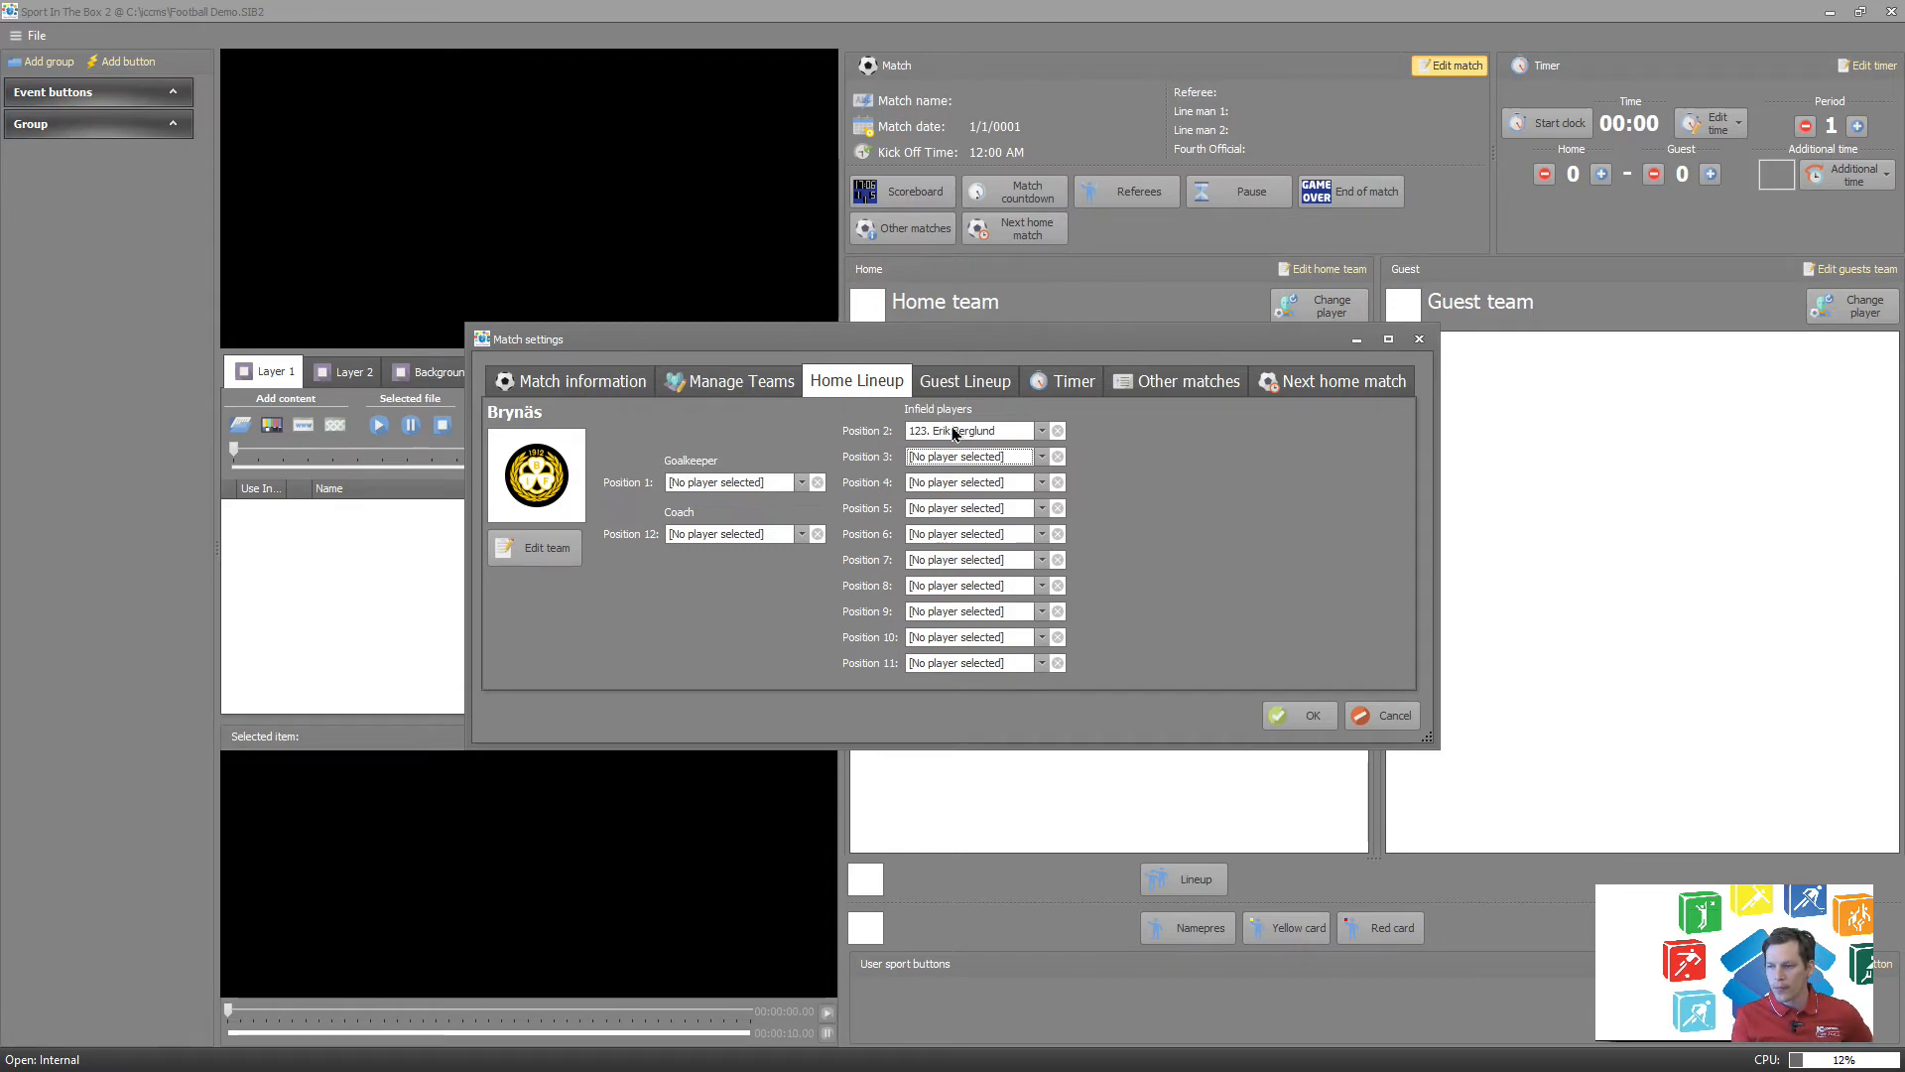
Review the Djurgården guest lineup and the console types available for the timer.
left_click(956, 384)
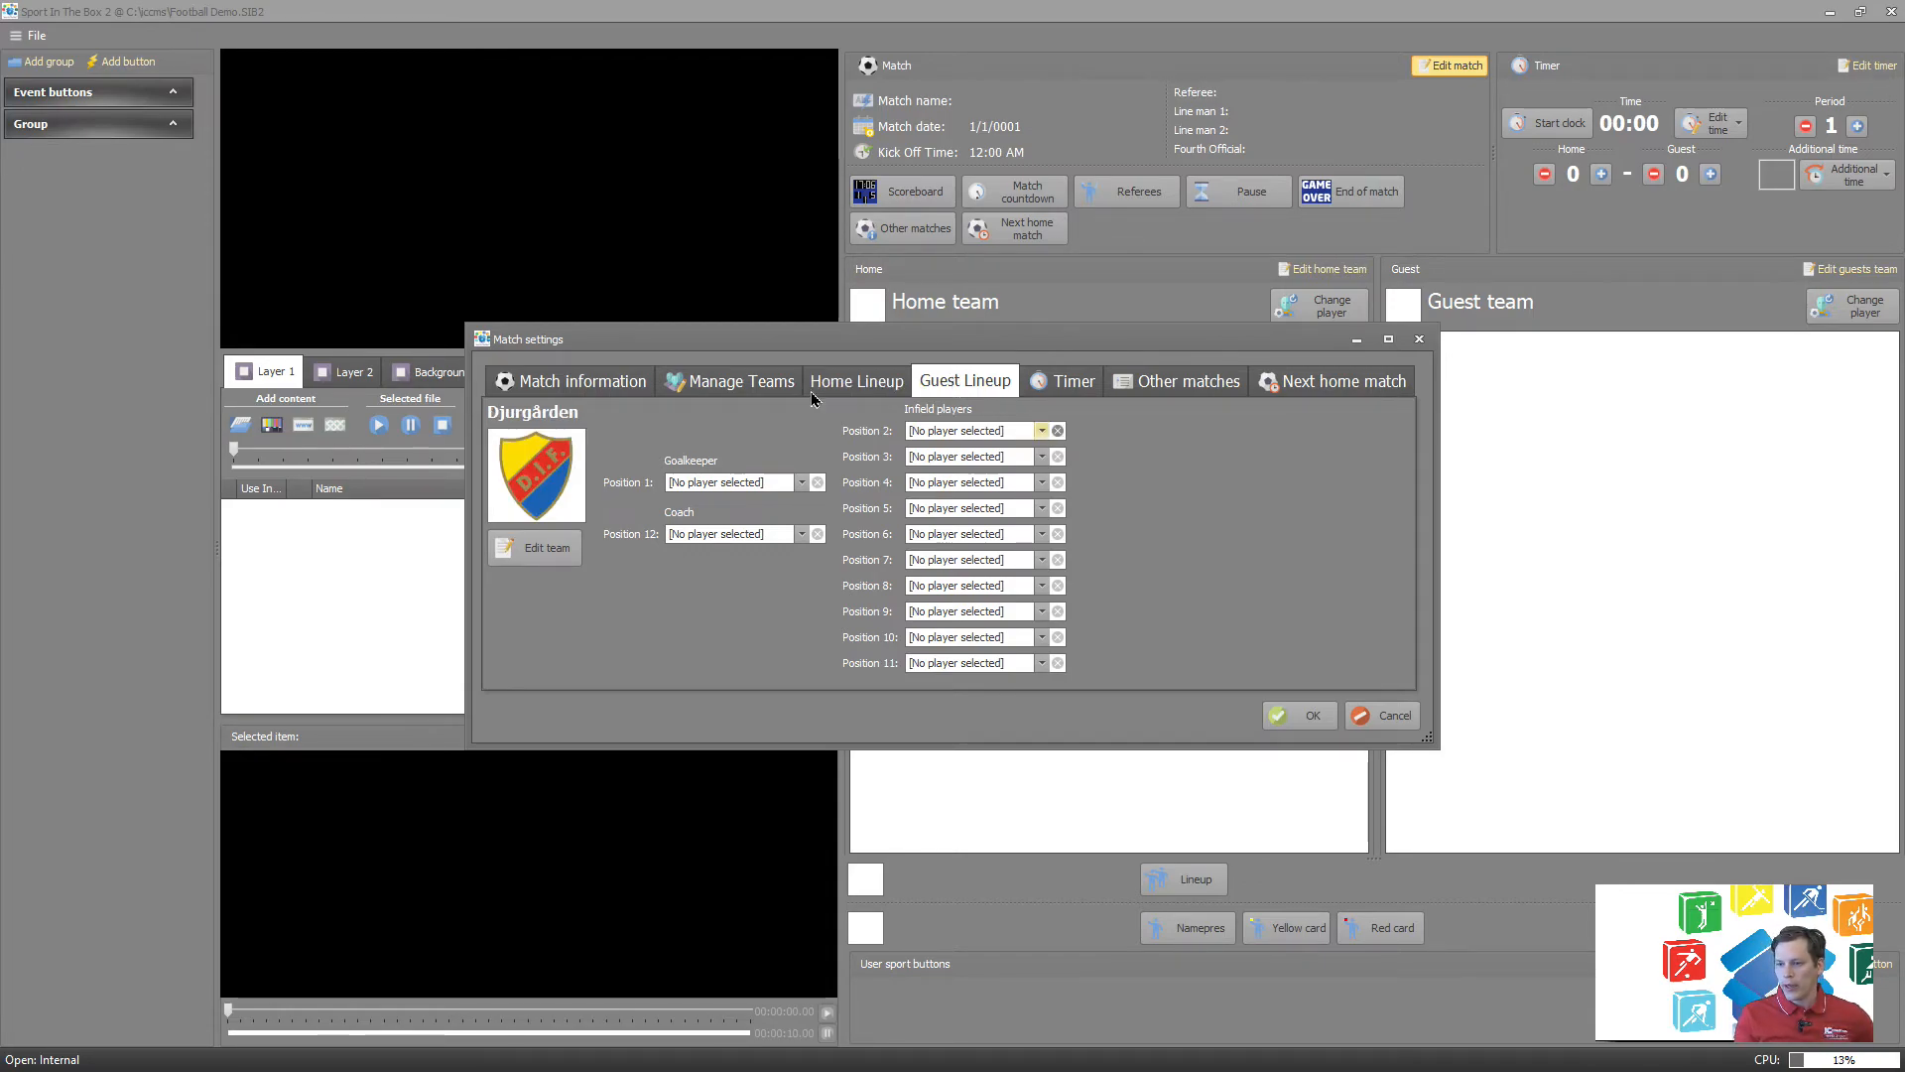
left_click(1040, 391)
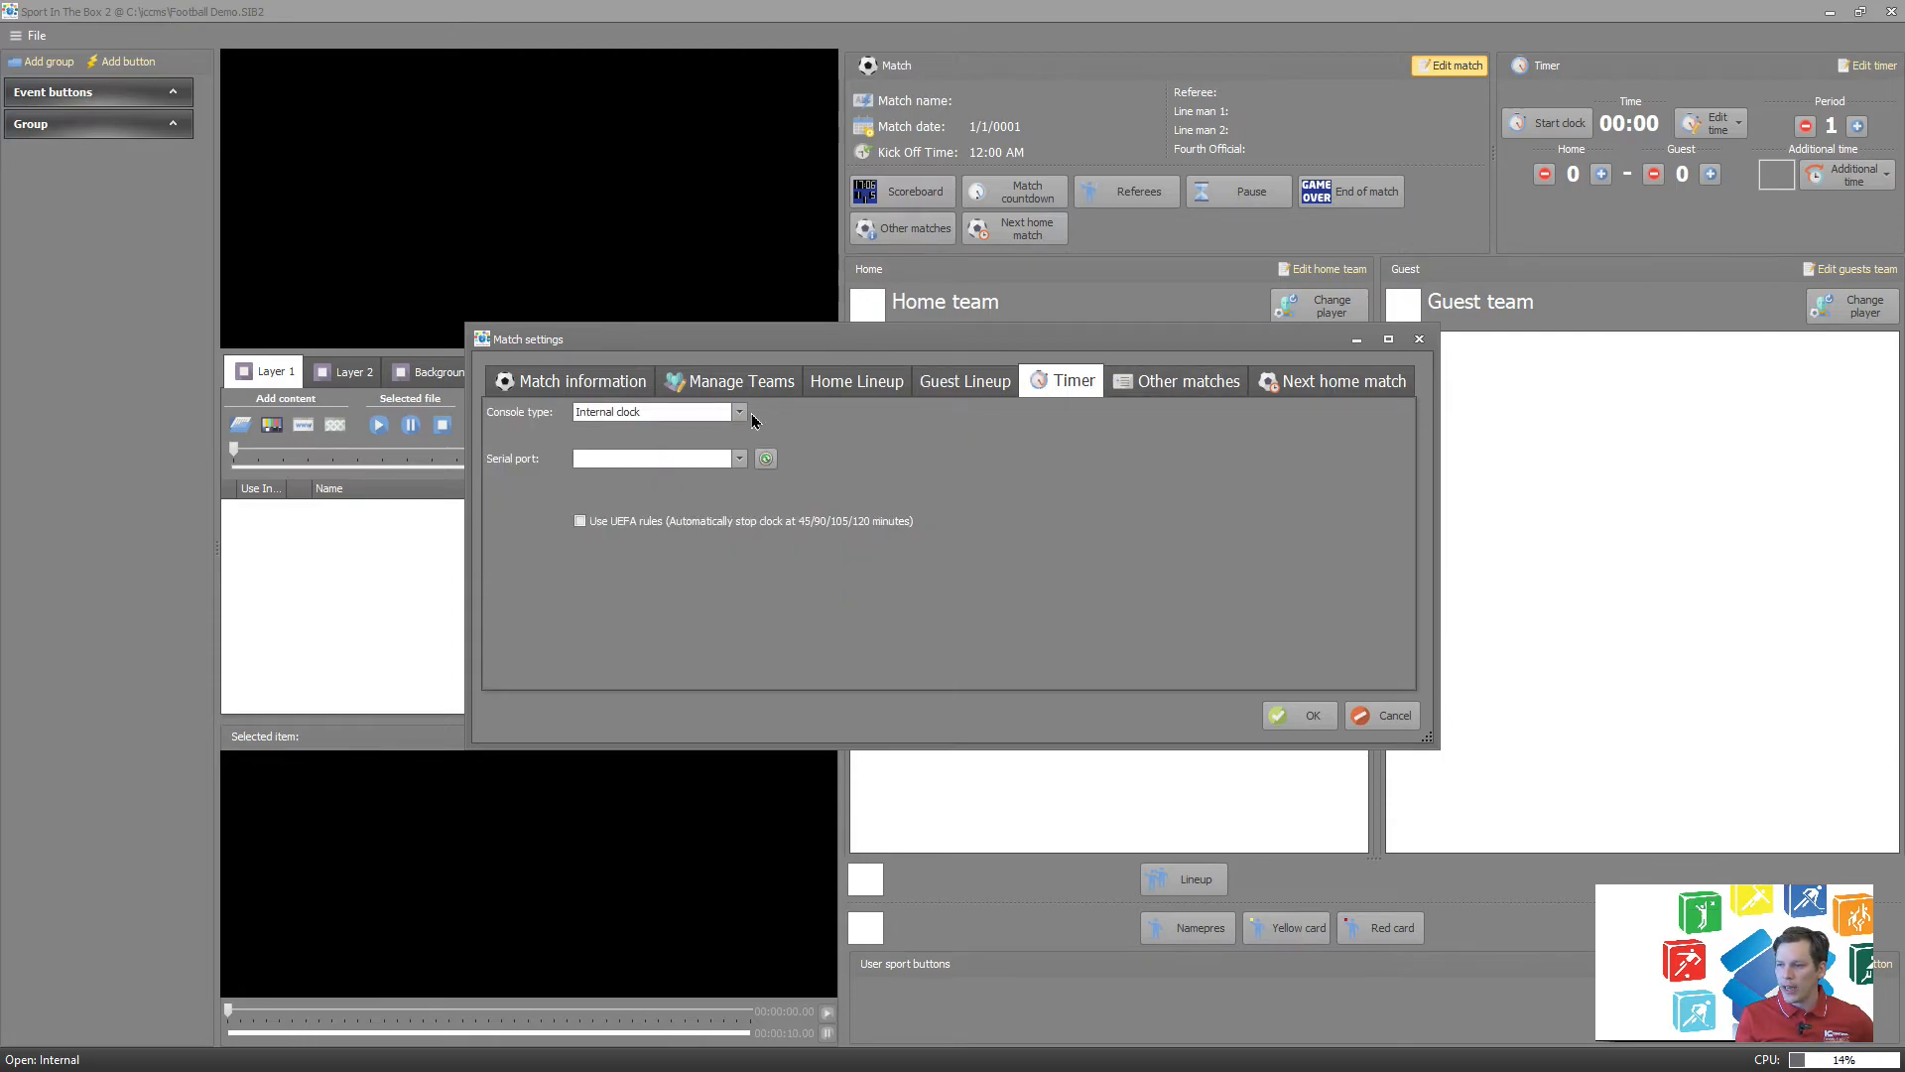
left_click(682, 413)
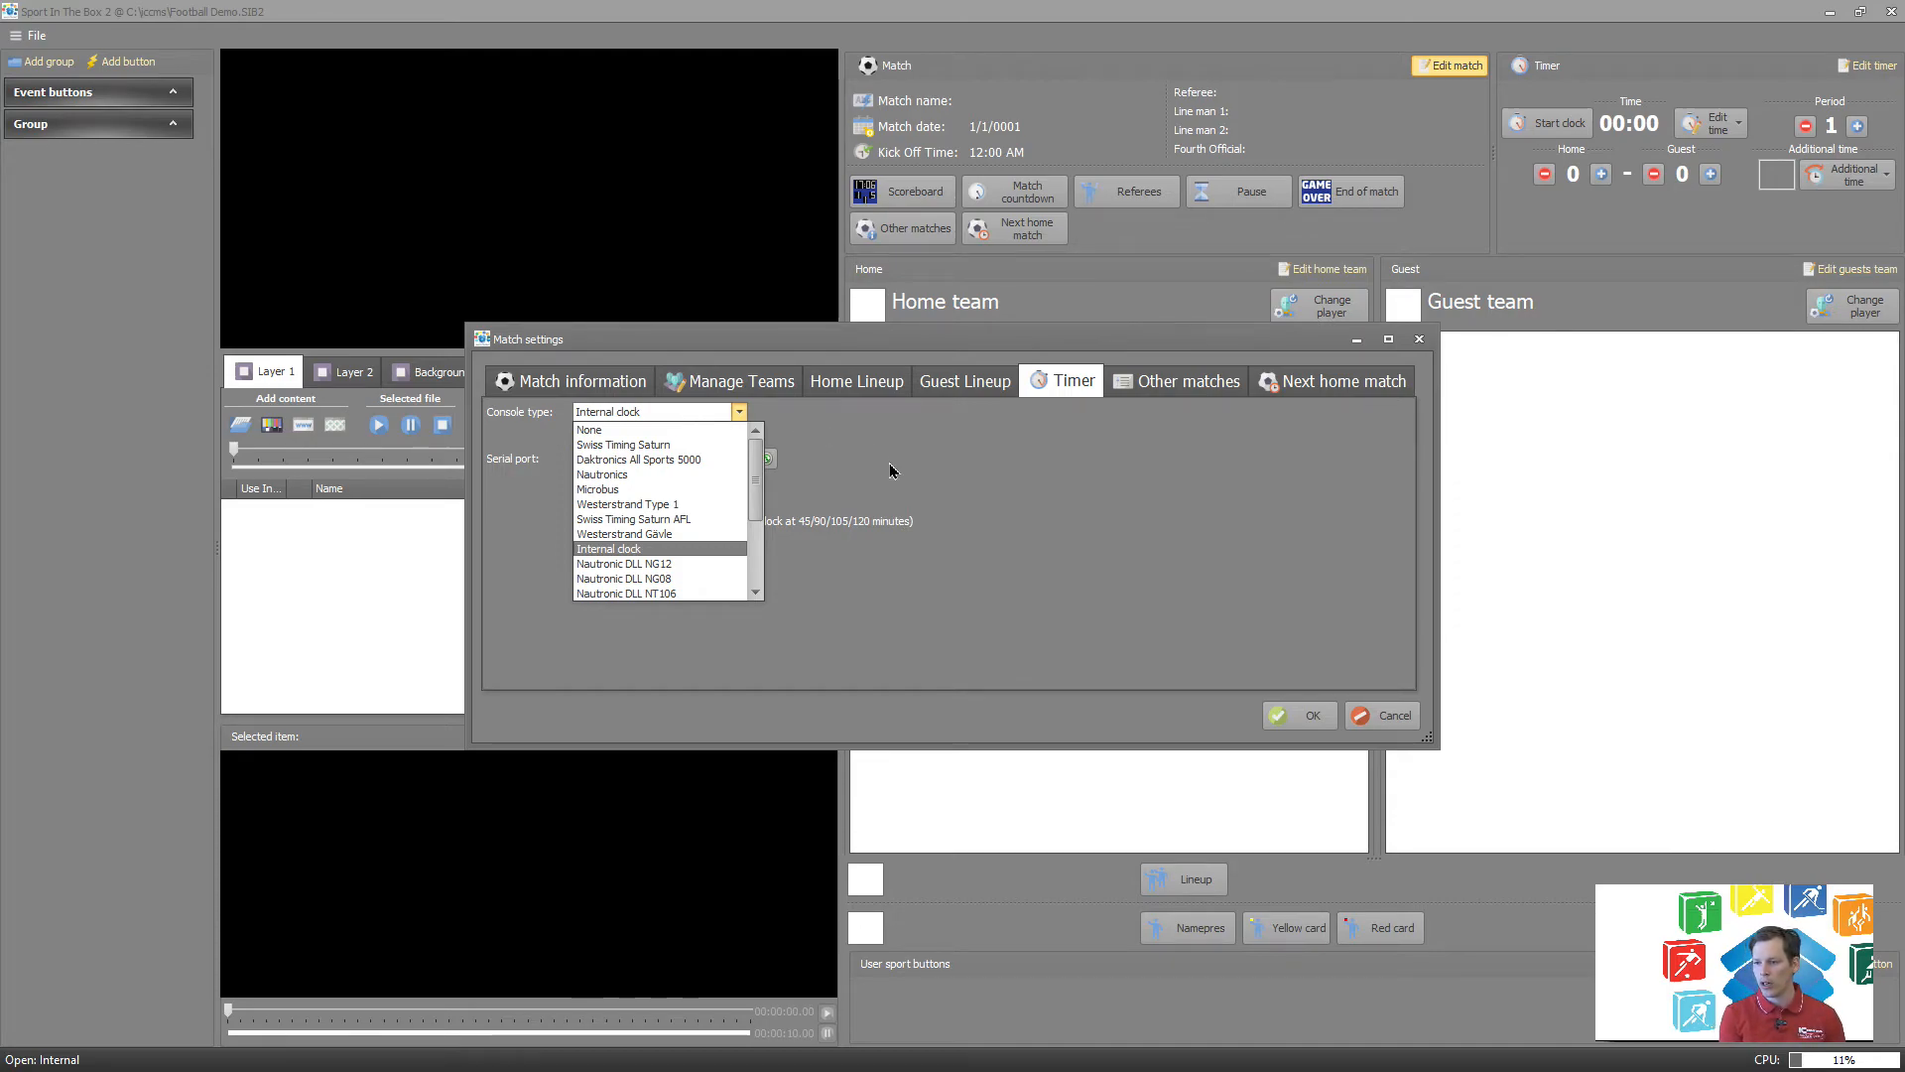
left_click(917, 478)
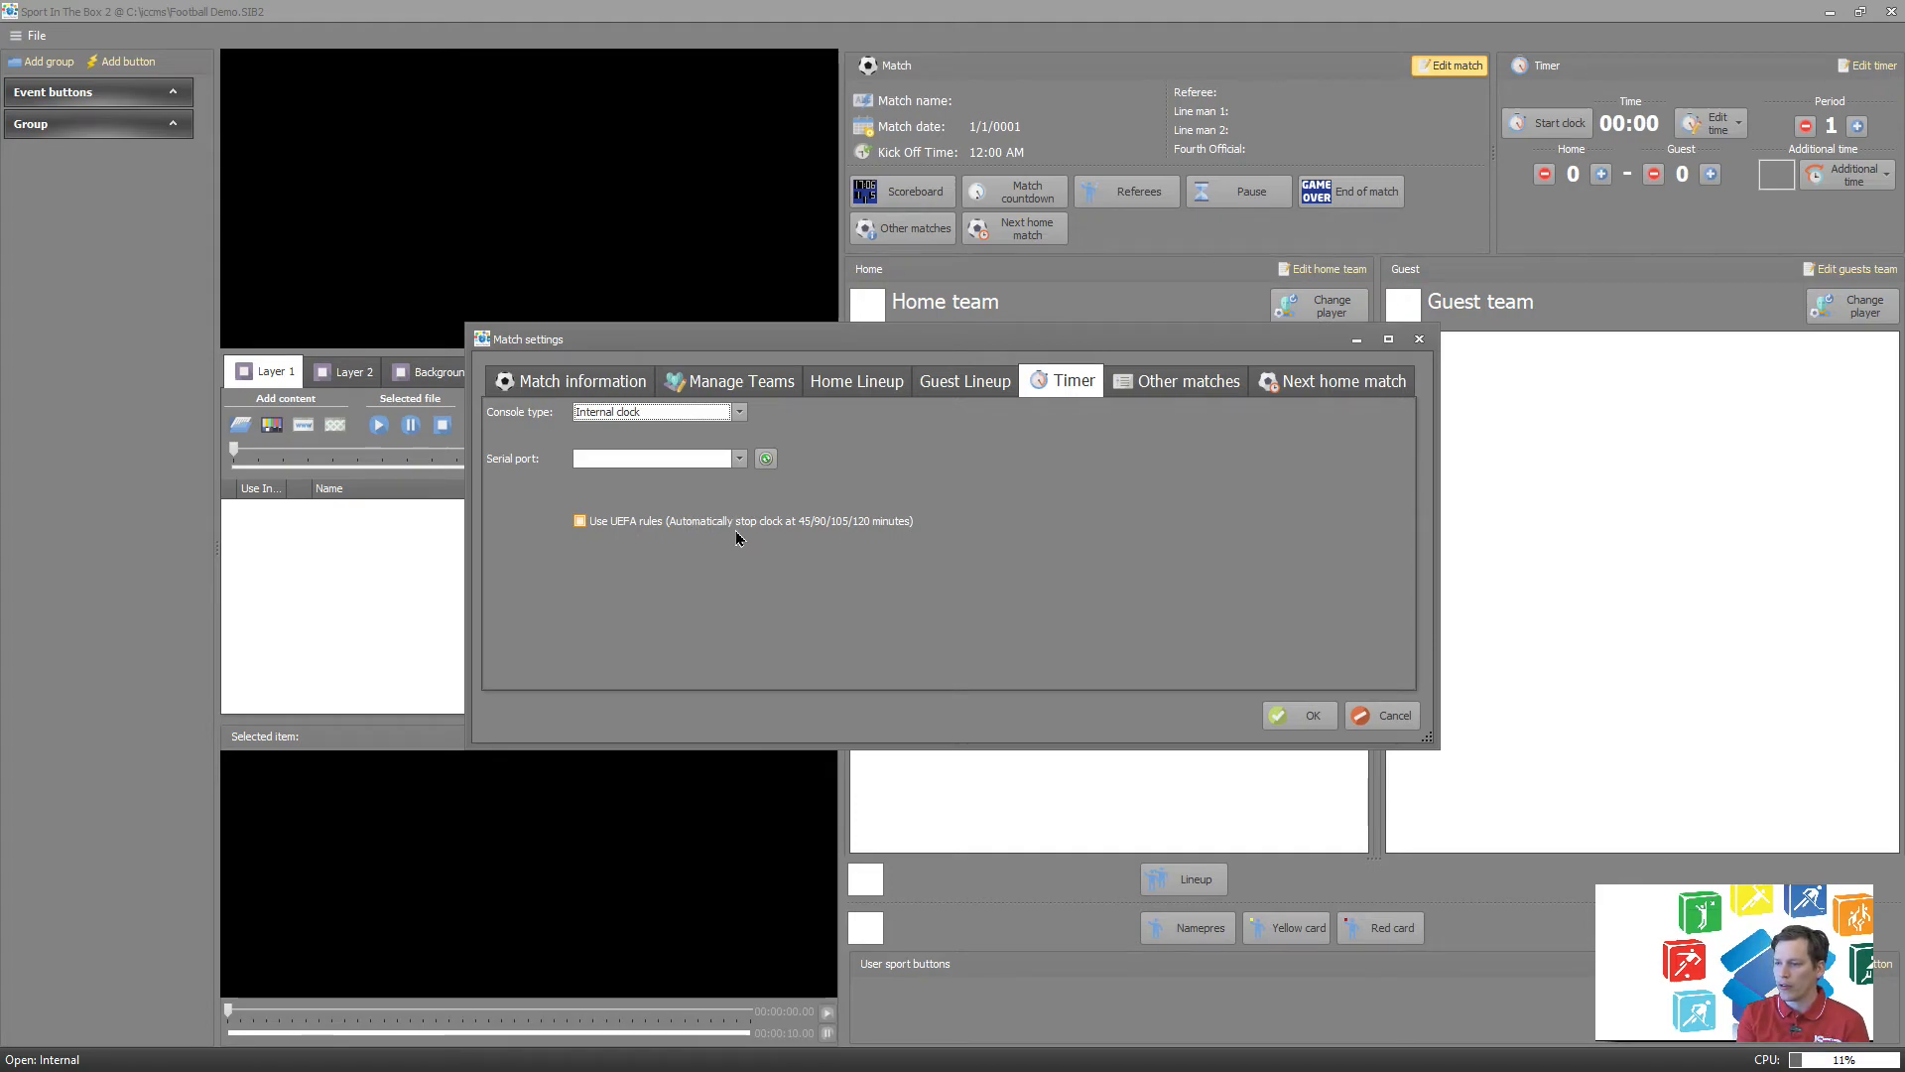
Add an entry to the other matches with Brynäs as home team and Djurgården as guest team.
left_click(1204, 383)
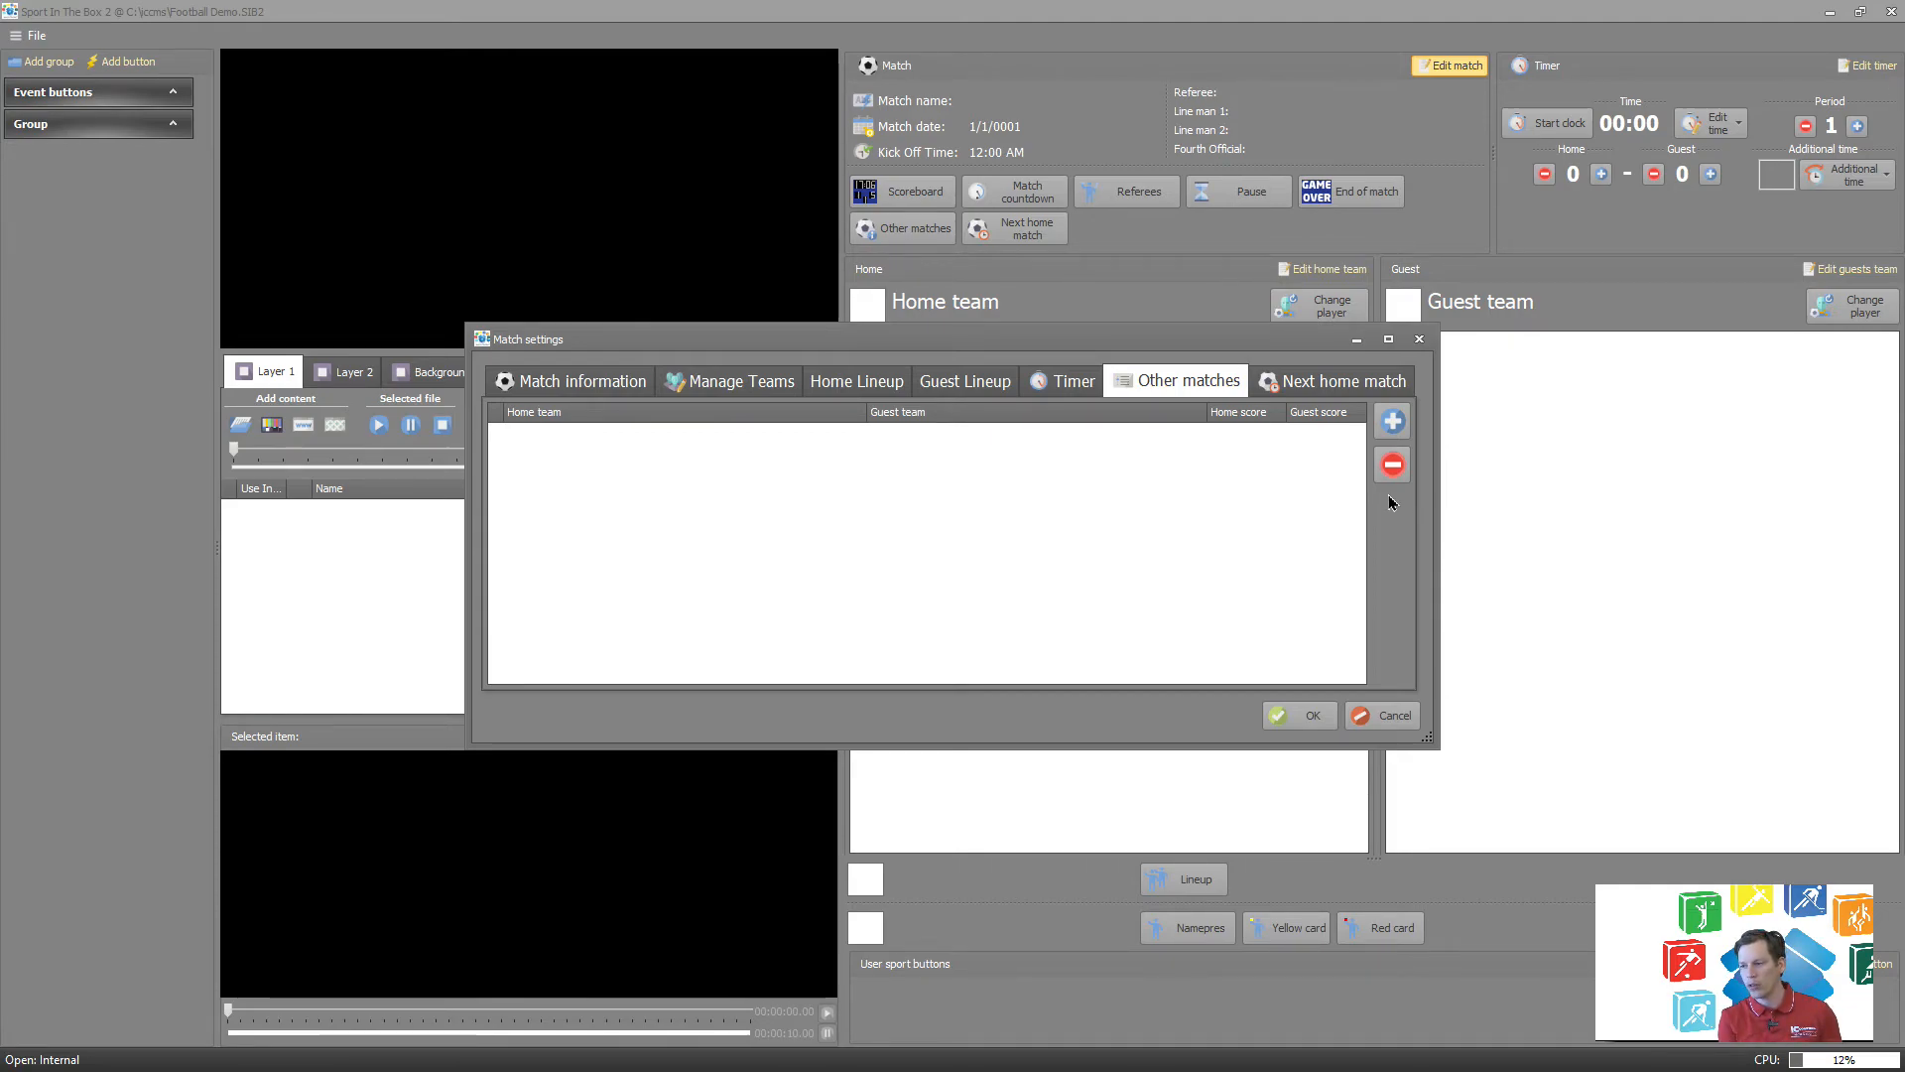
left_click(1377, 434)
left_click(820, 449)
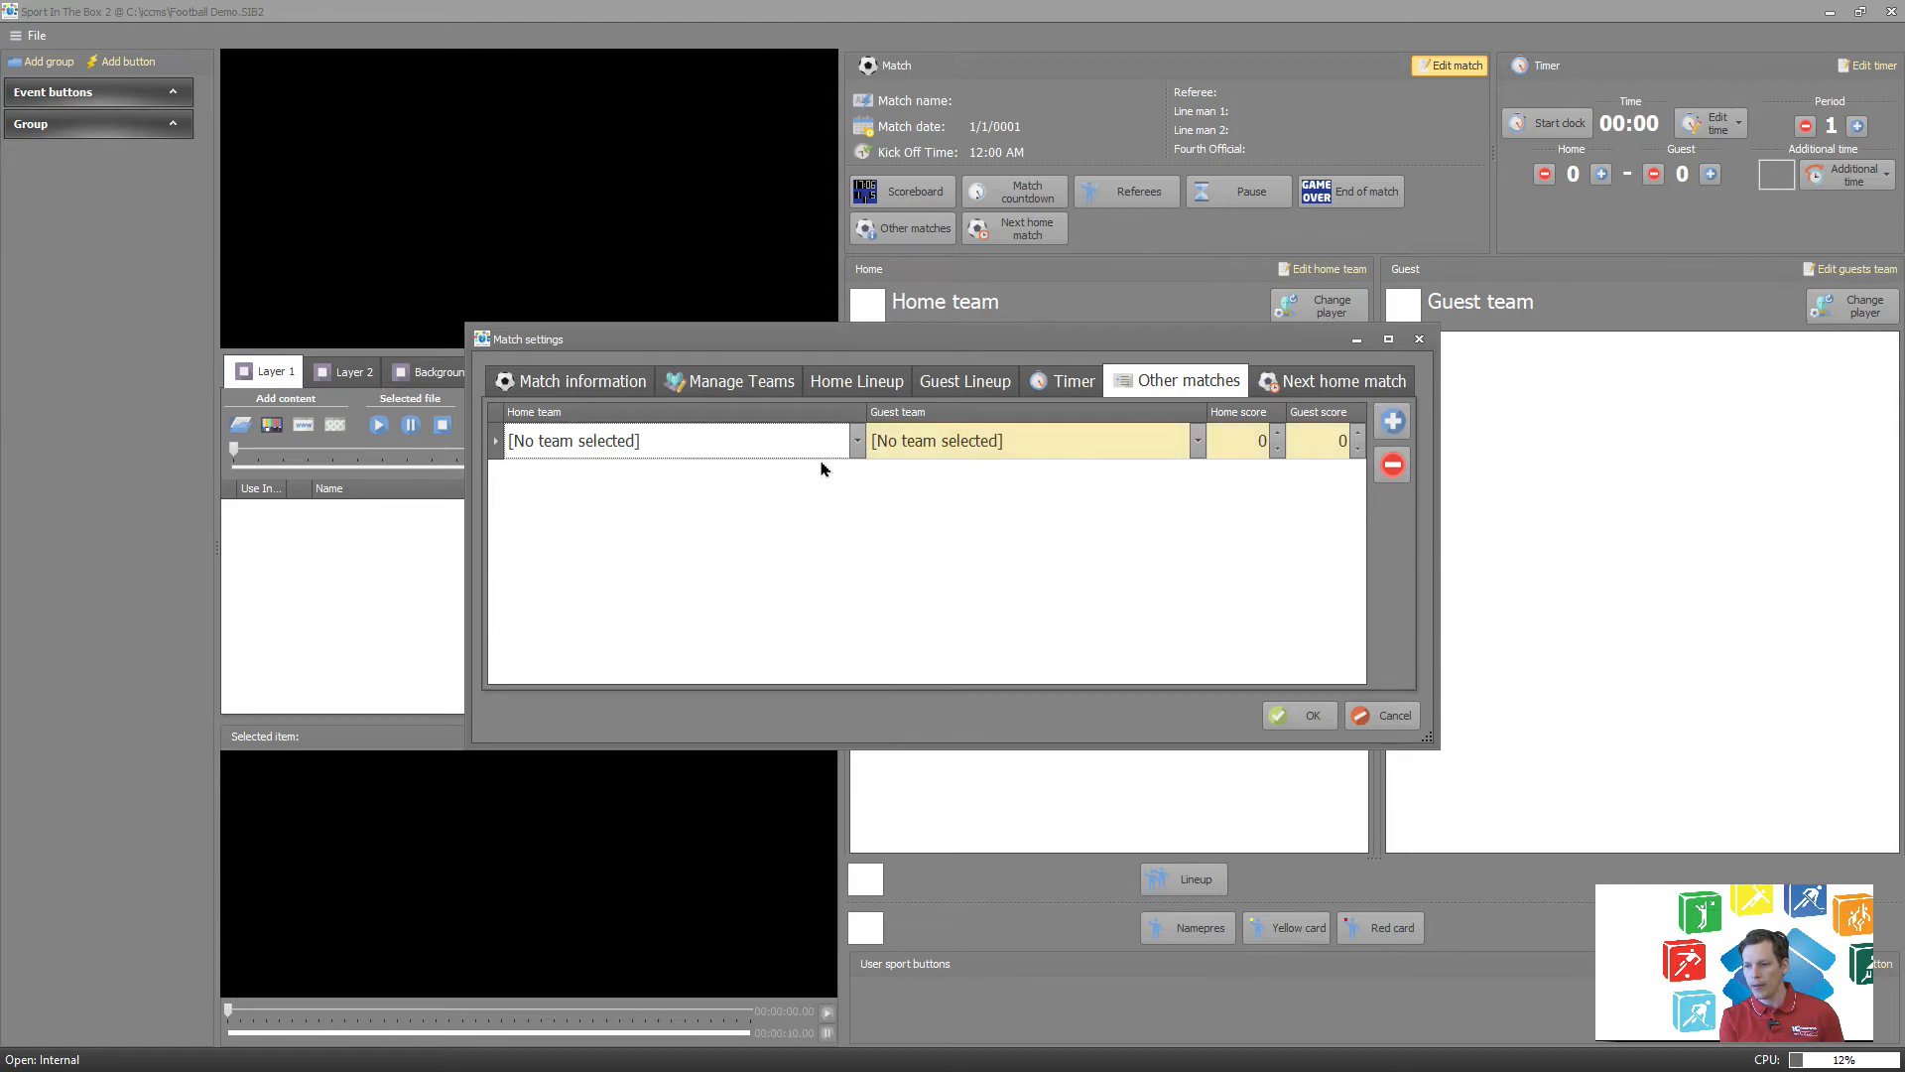
left_click(818, 449)
left_click(705, 487)
left_click(940, 455)
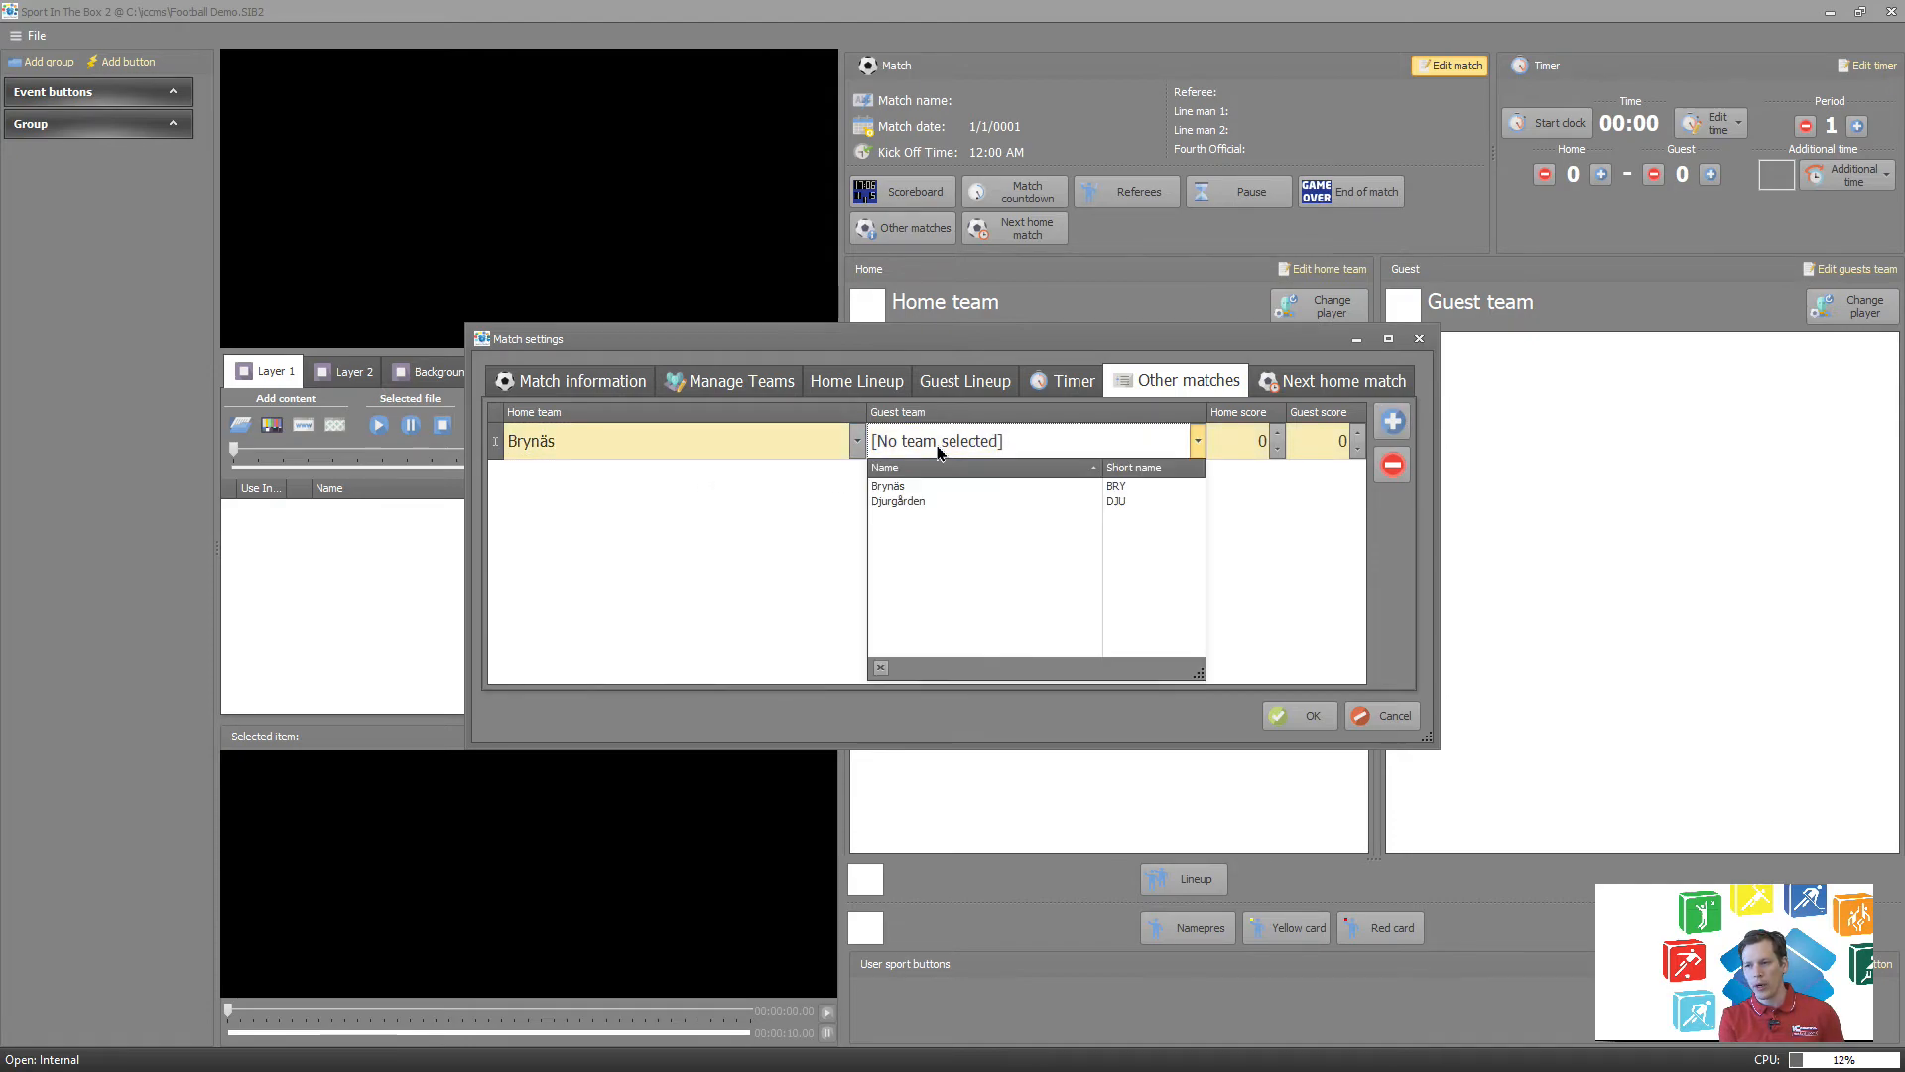
left_click(943, 501)
Set the added match's home score to 5 and guest score to 2, and save the match settings.
left_click(1240, 446)
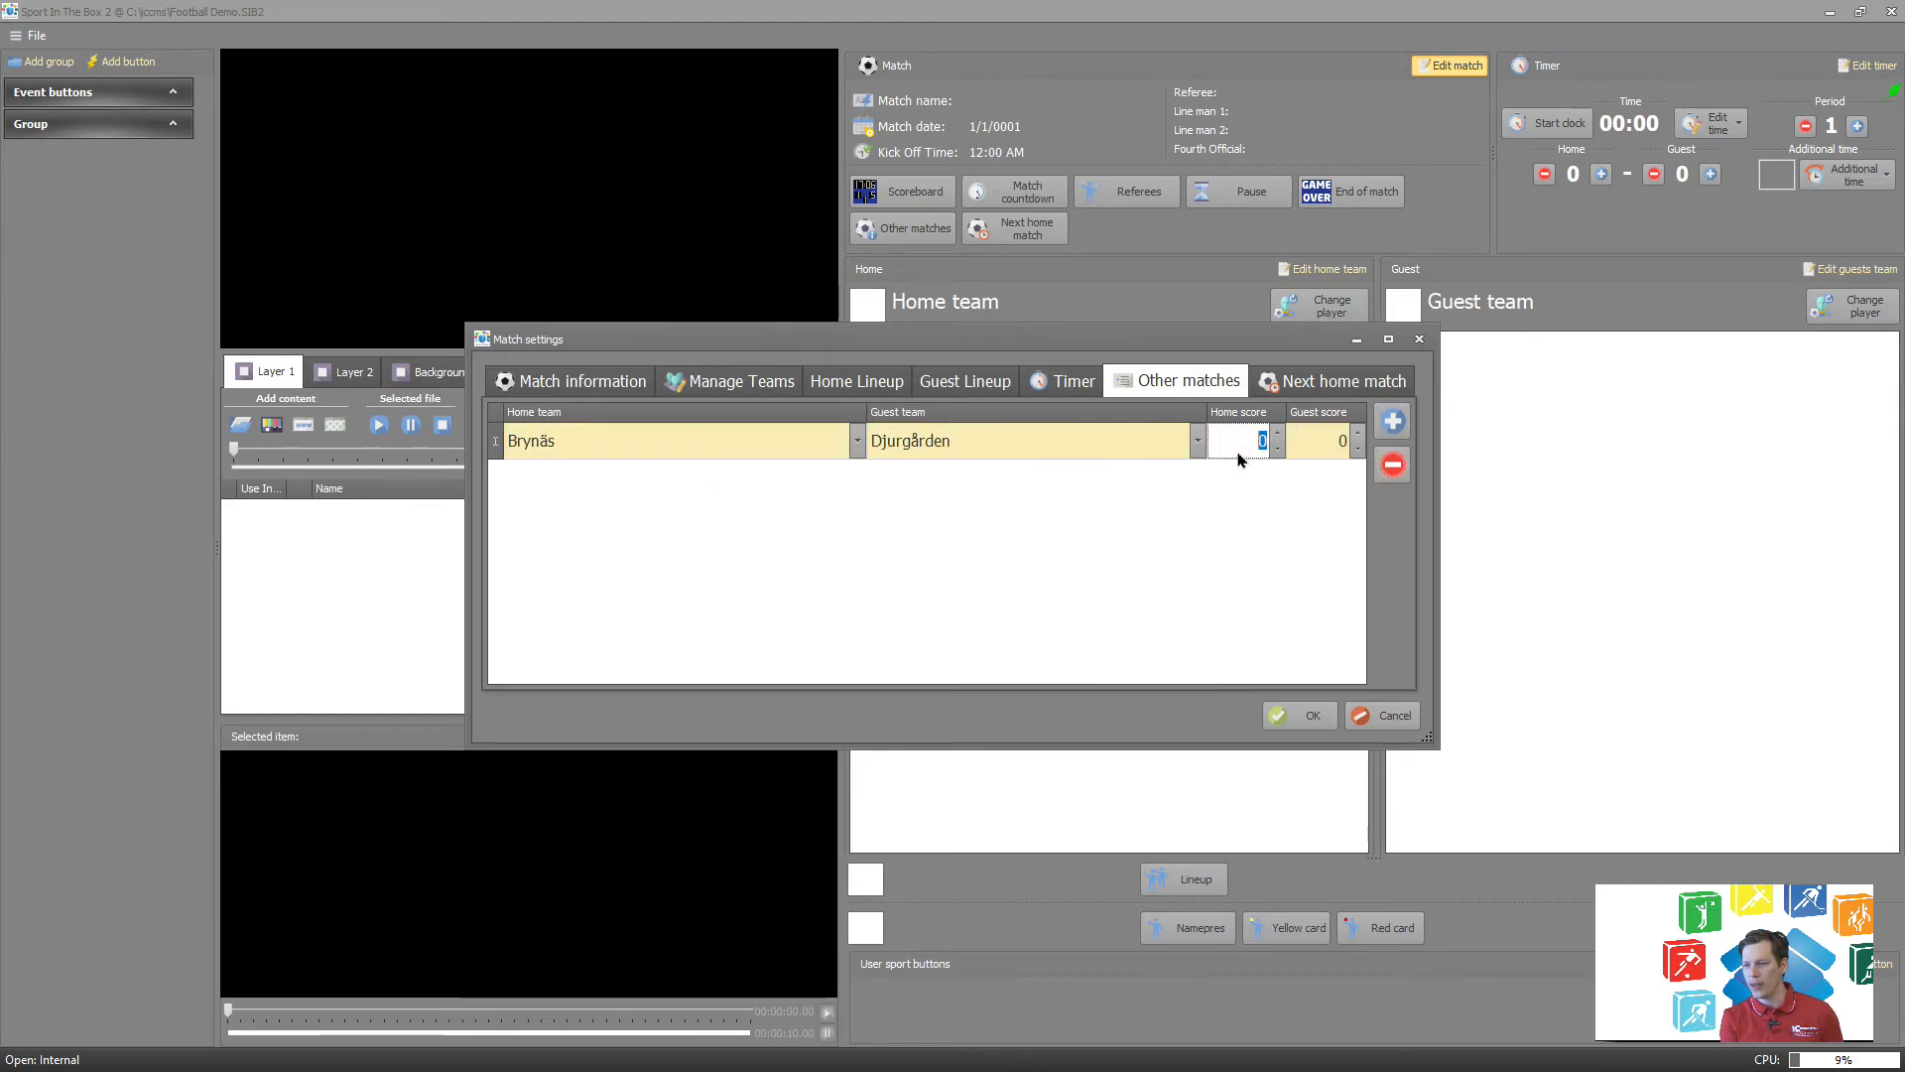
type("5")
left_click(1311, 438)
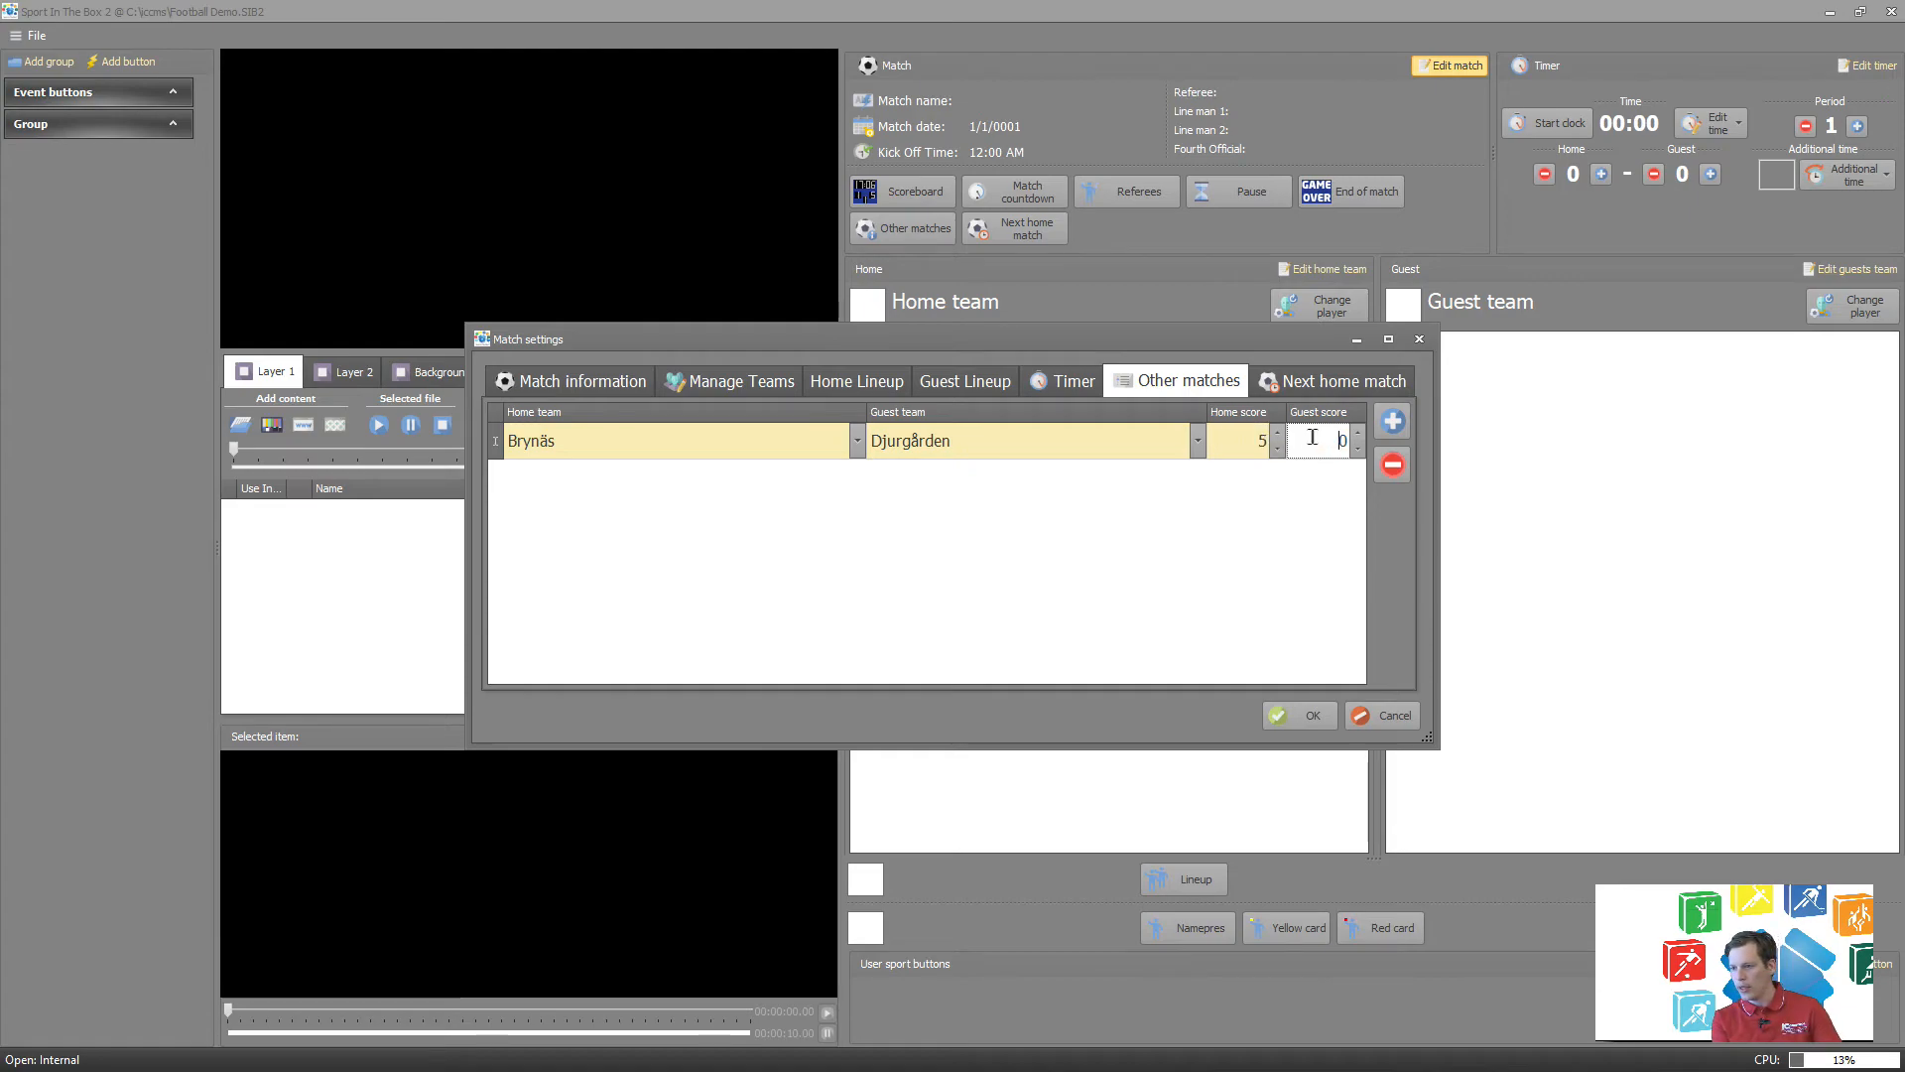
type("2")
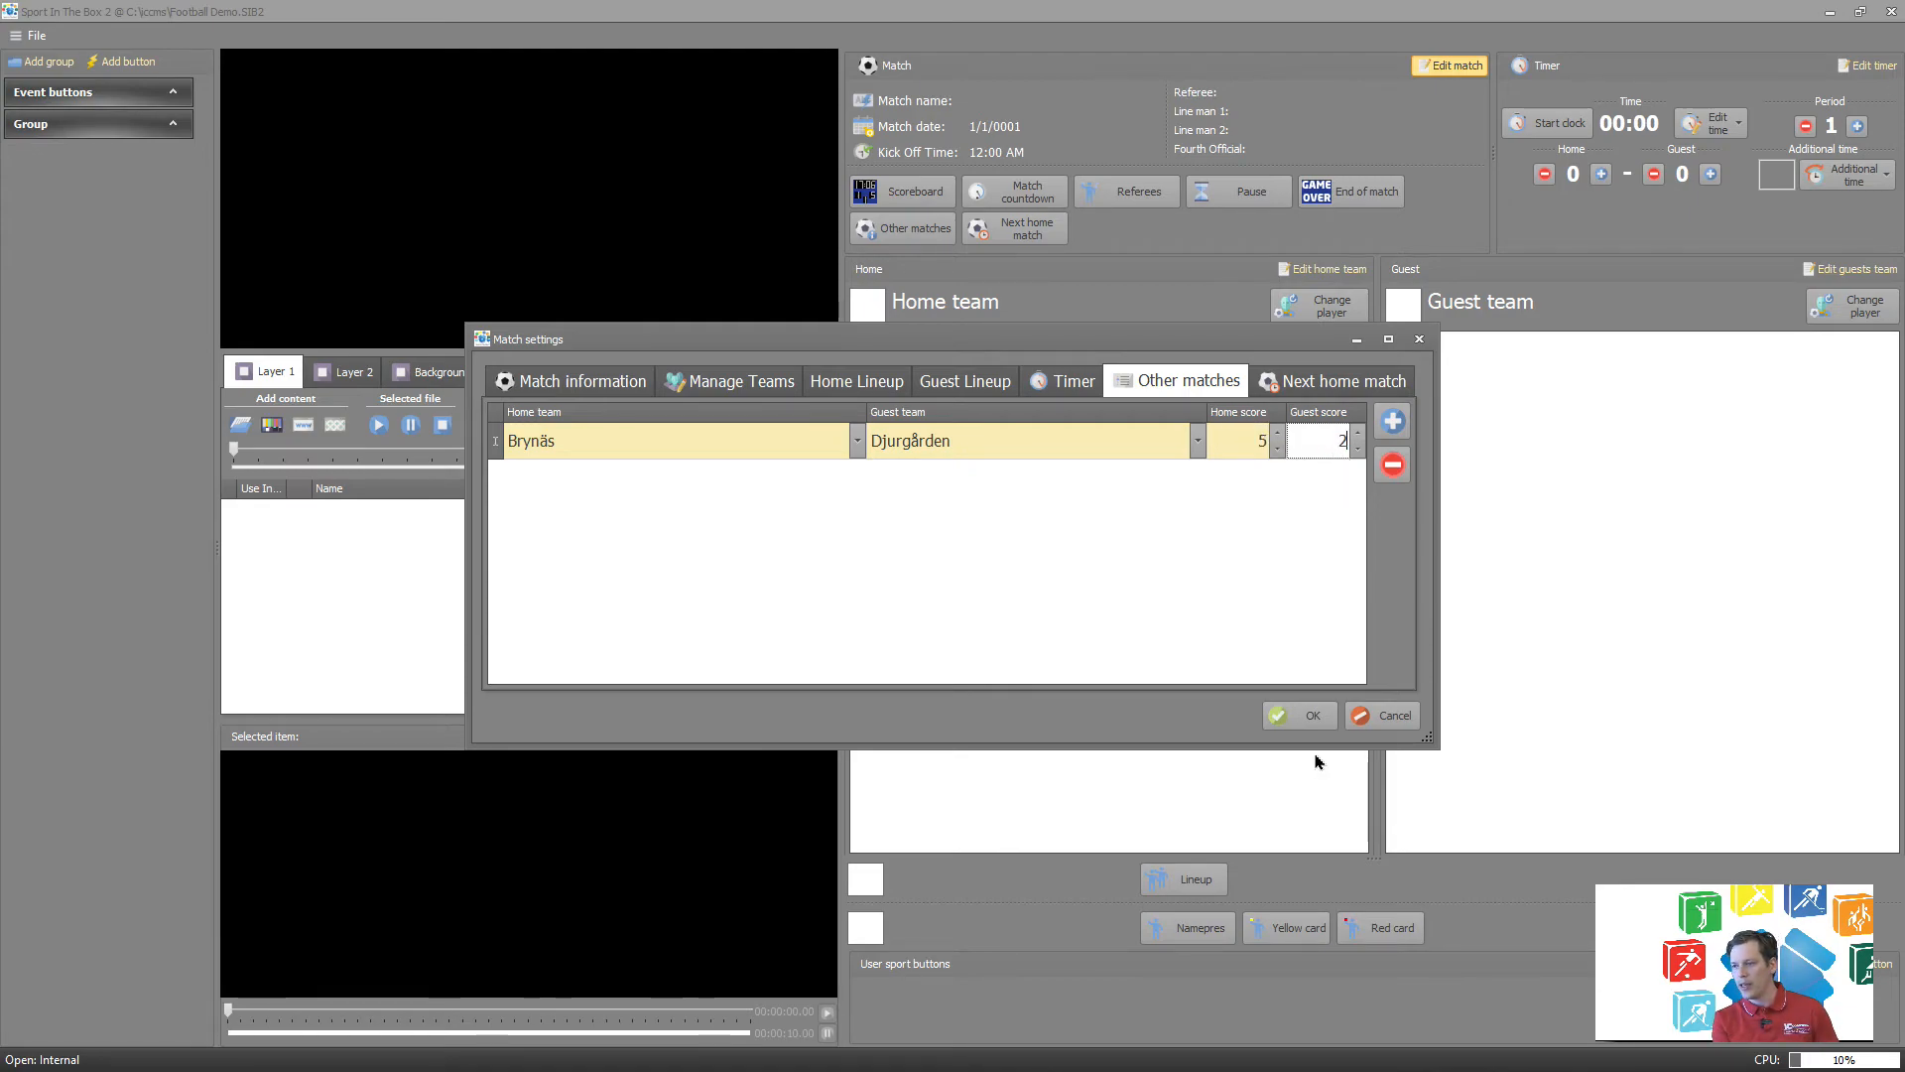
left_click(1300, 387)
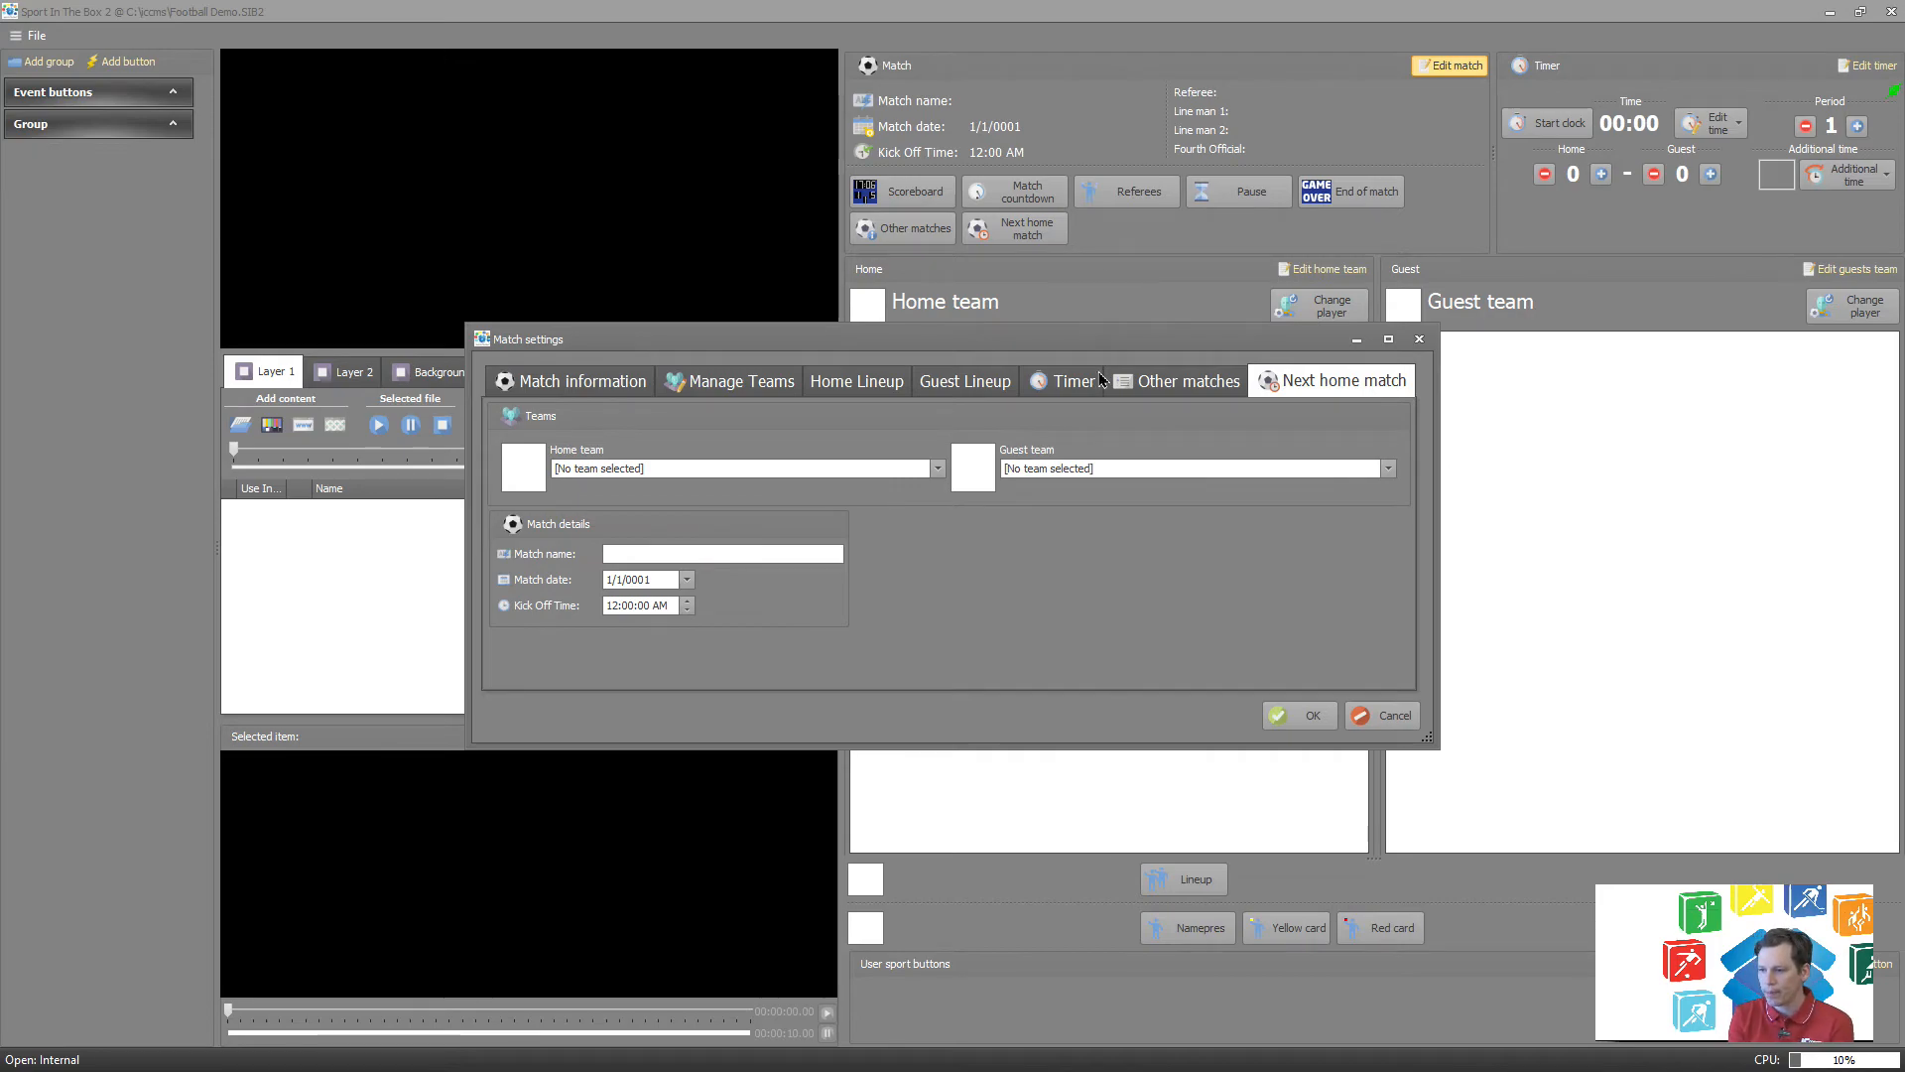
left_click(1286, 731)
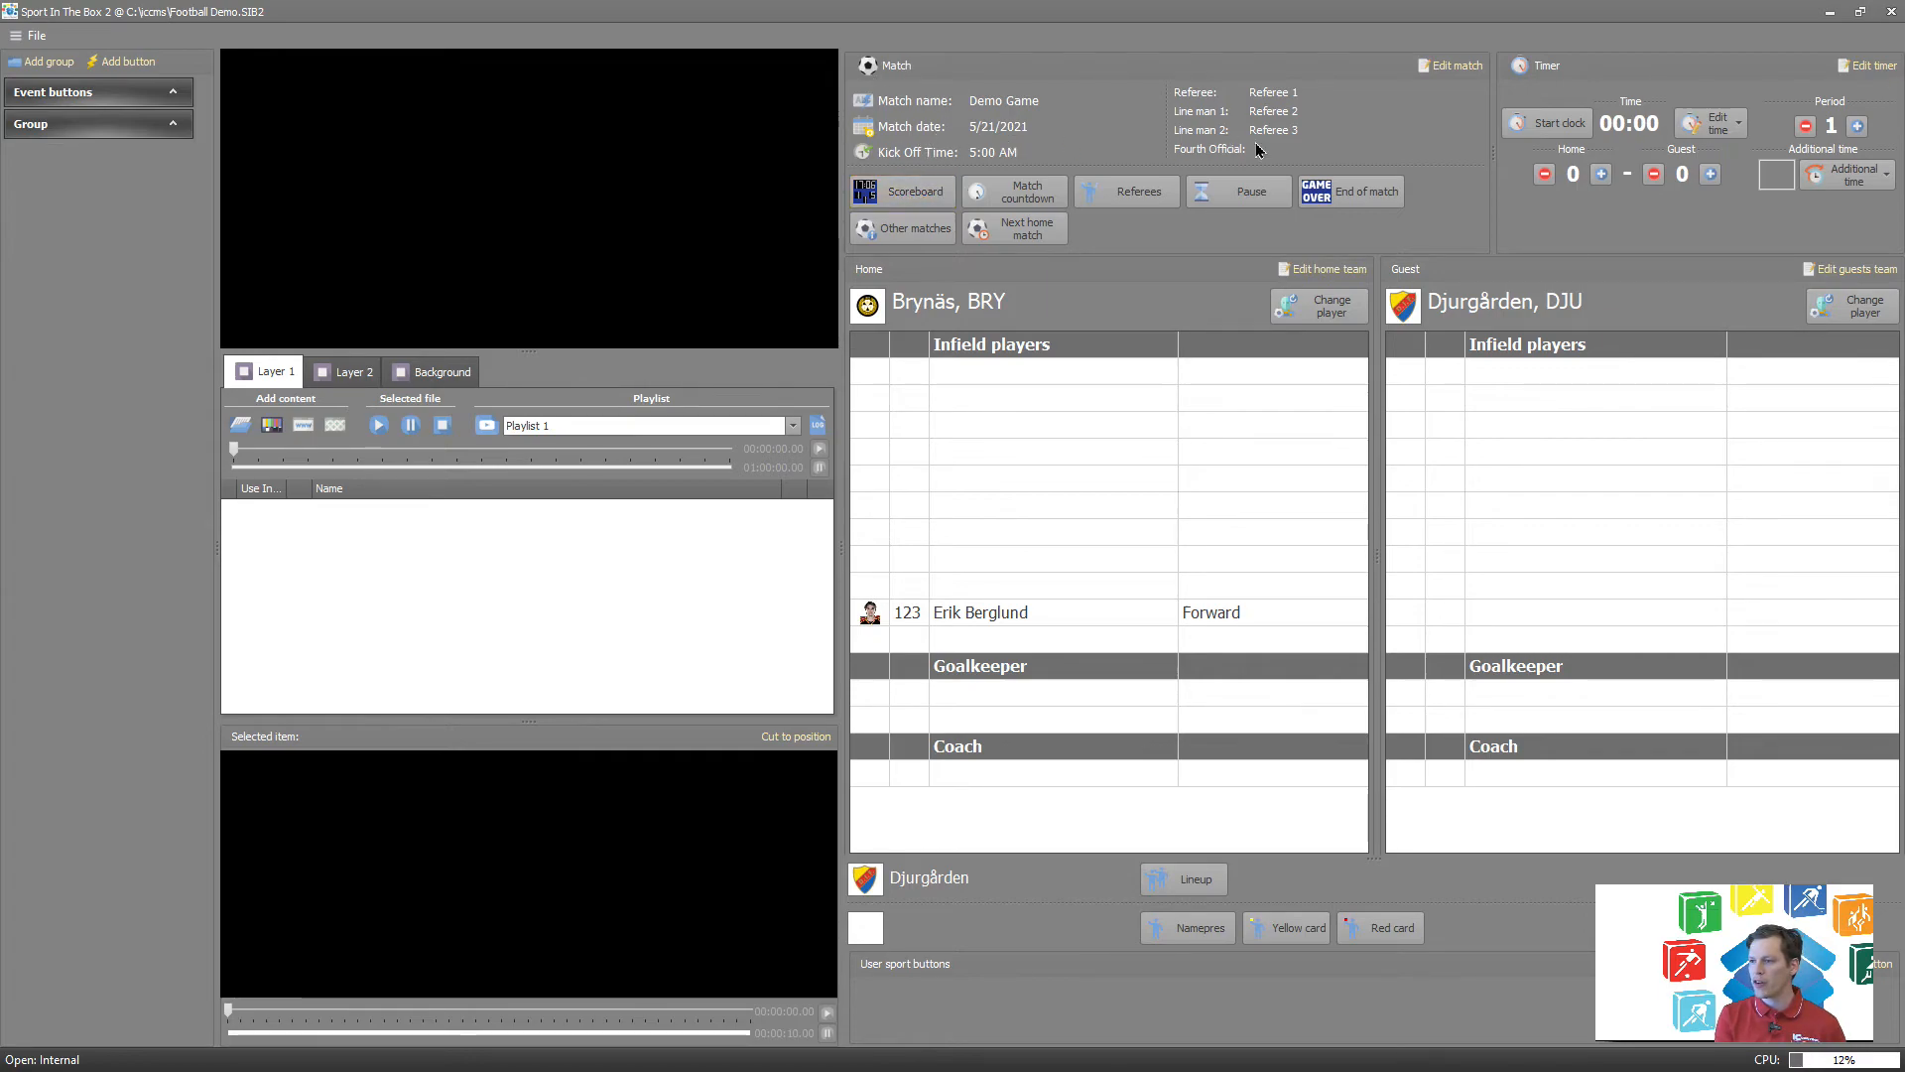
Show the match scoreboard on the display output and start the match clock.
left_click(1036, 205)
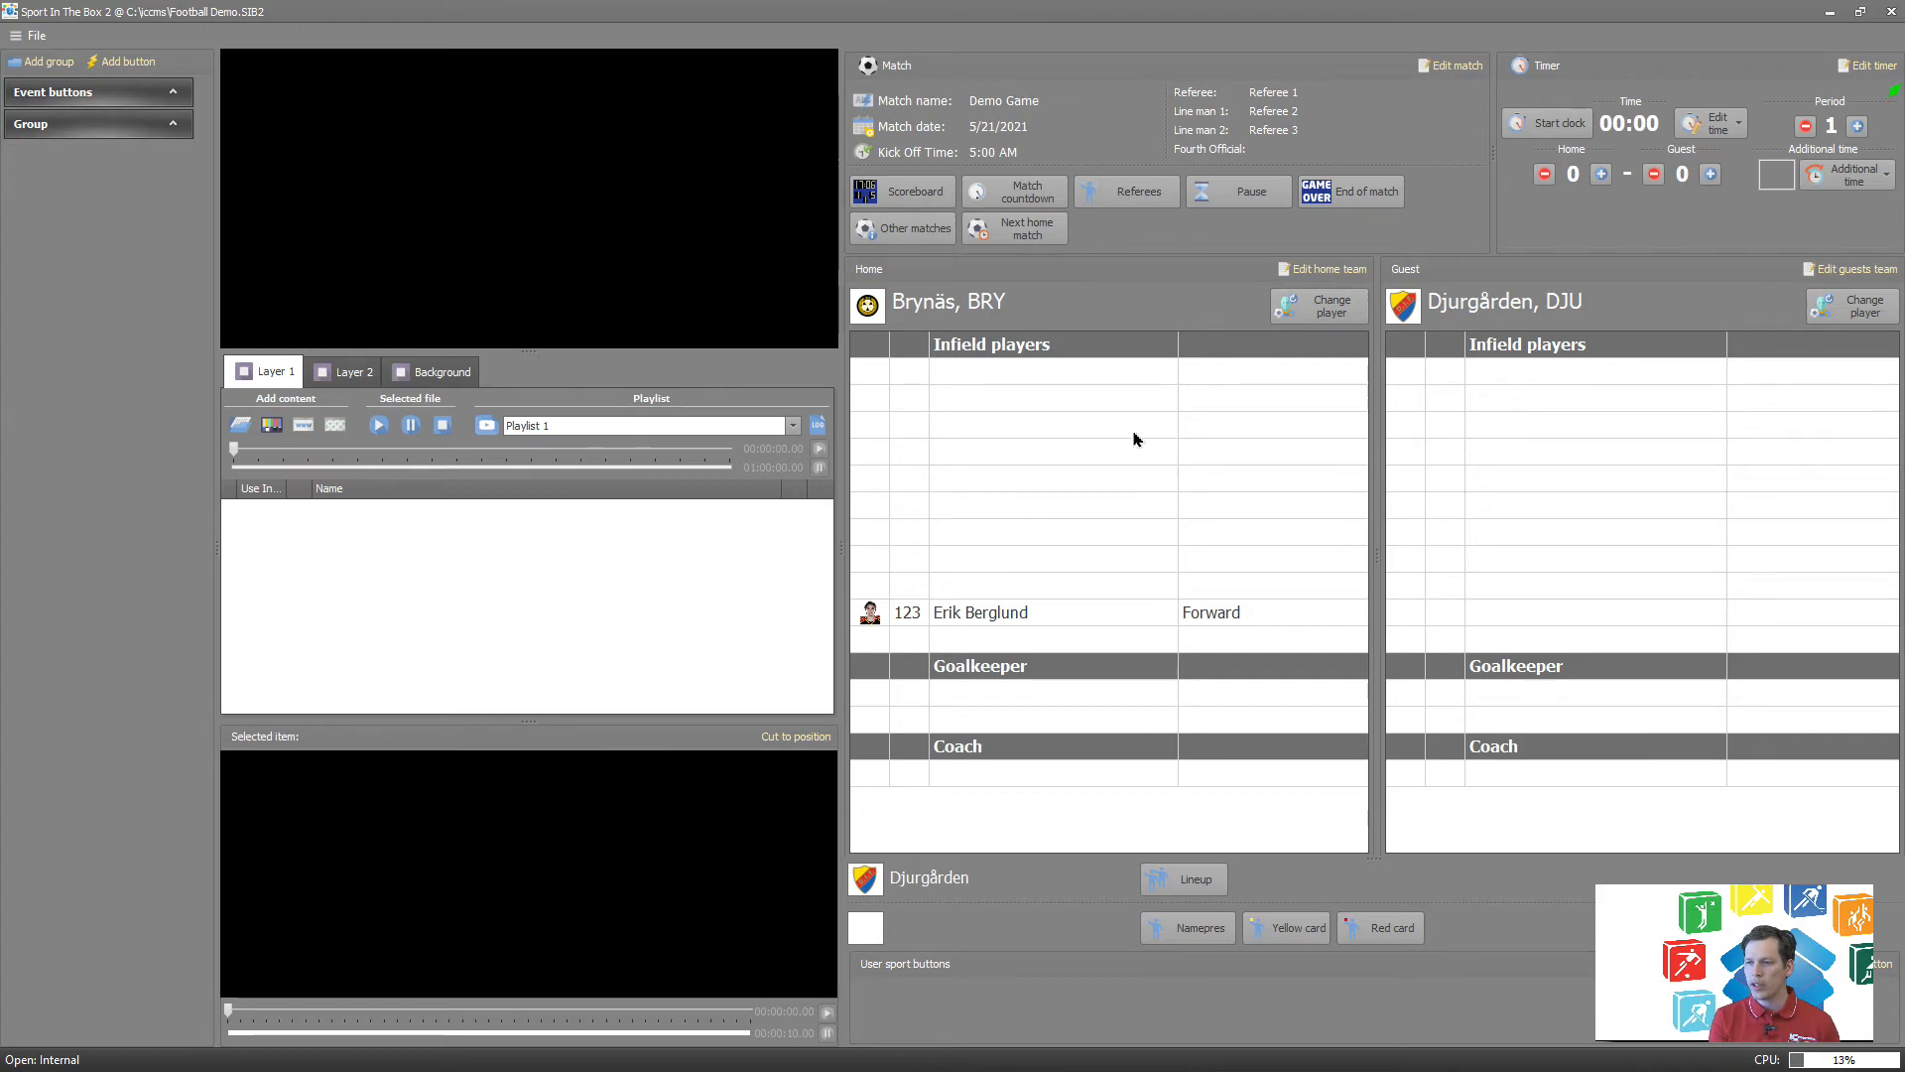
left_click(948, 198)
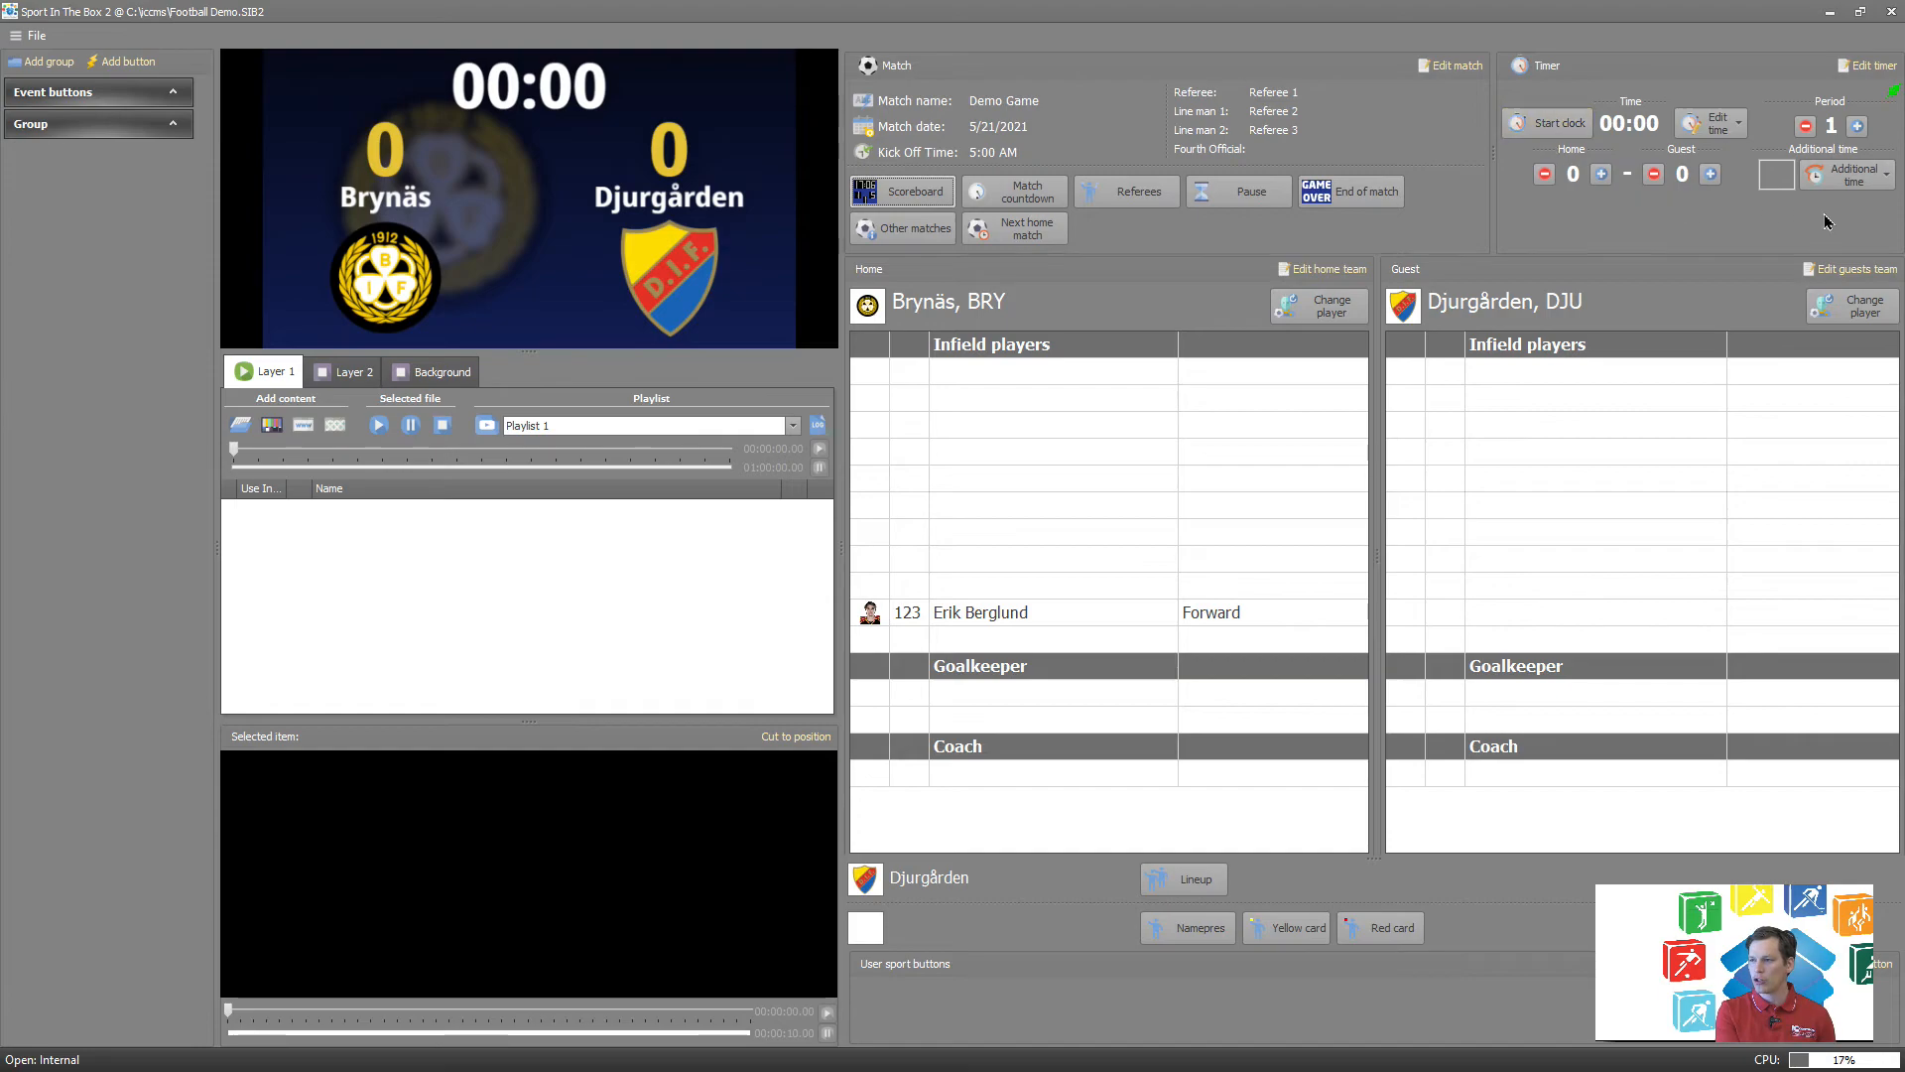
left_click(1548, 123)
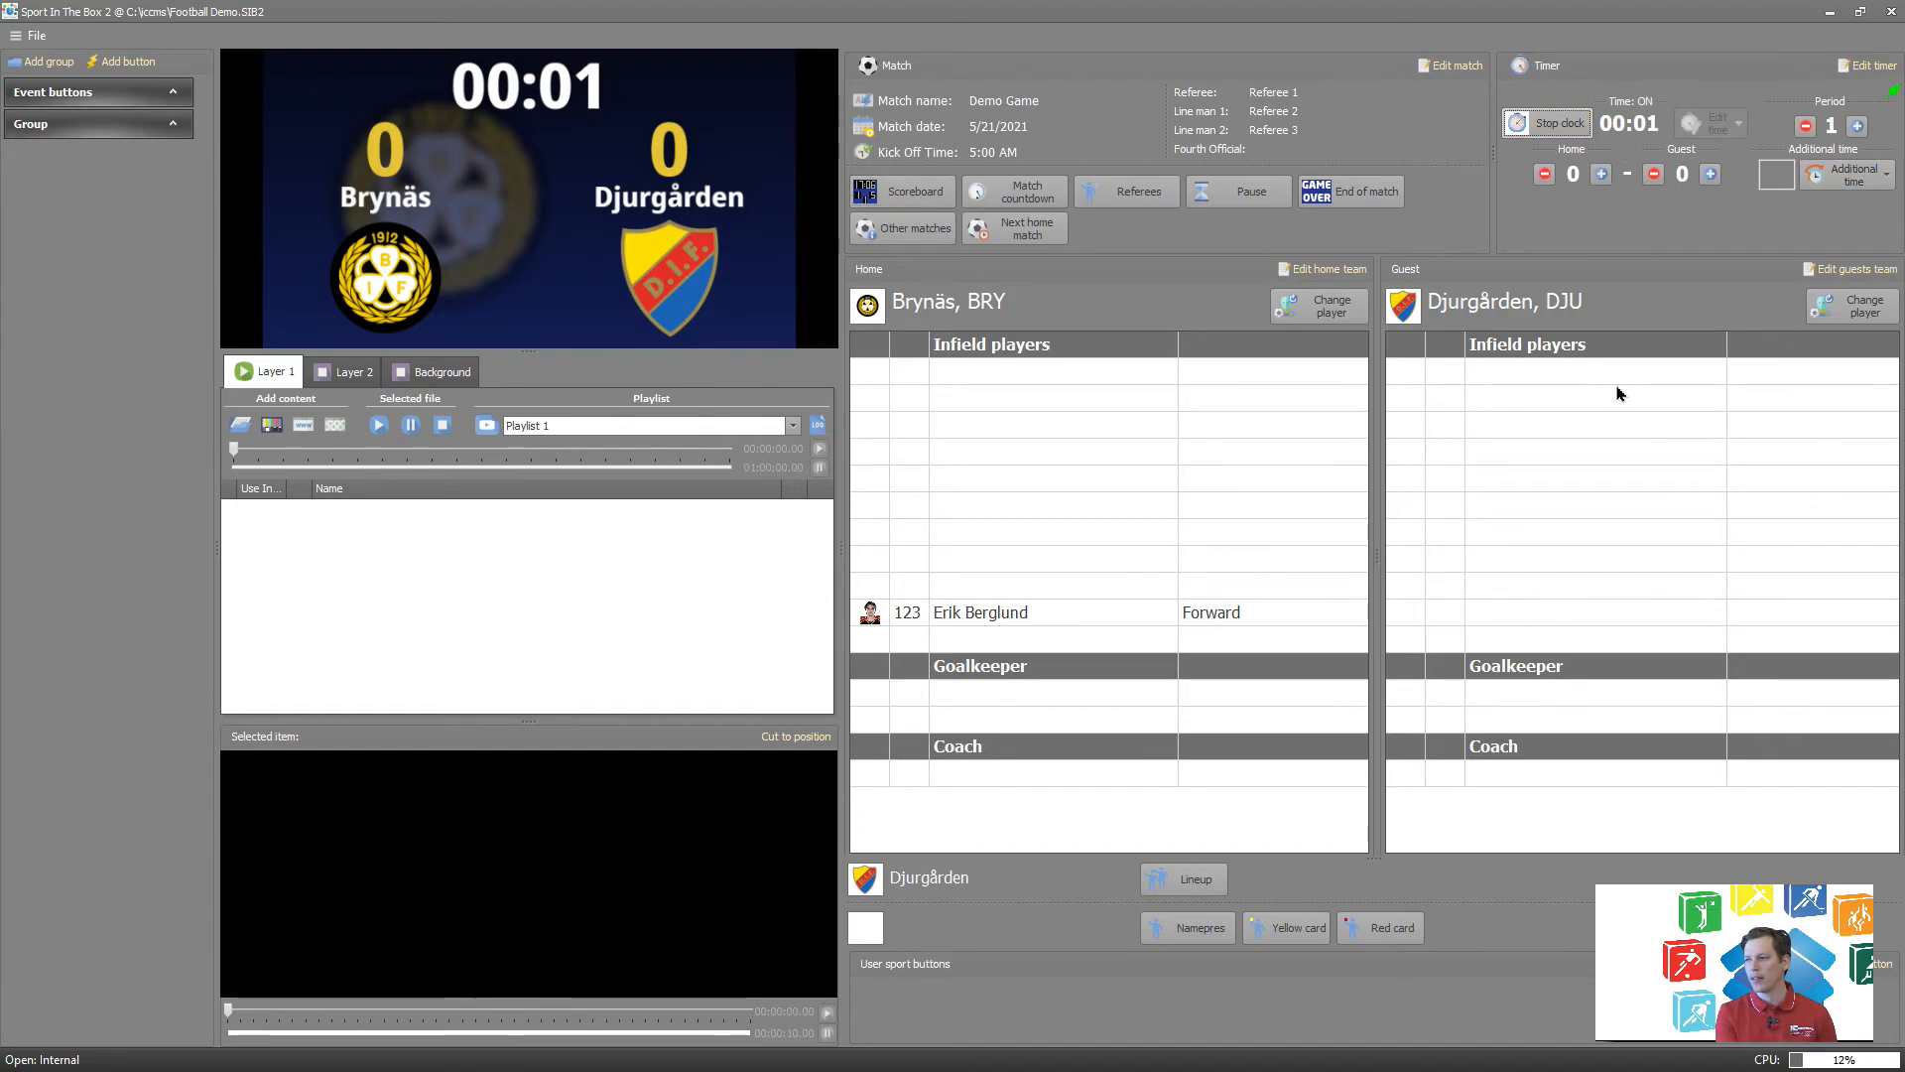
Raise the home score to 2 and return it to 0, and stop the match clock.
double_click(1601, 174)
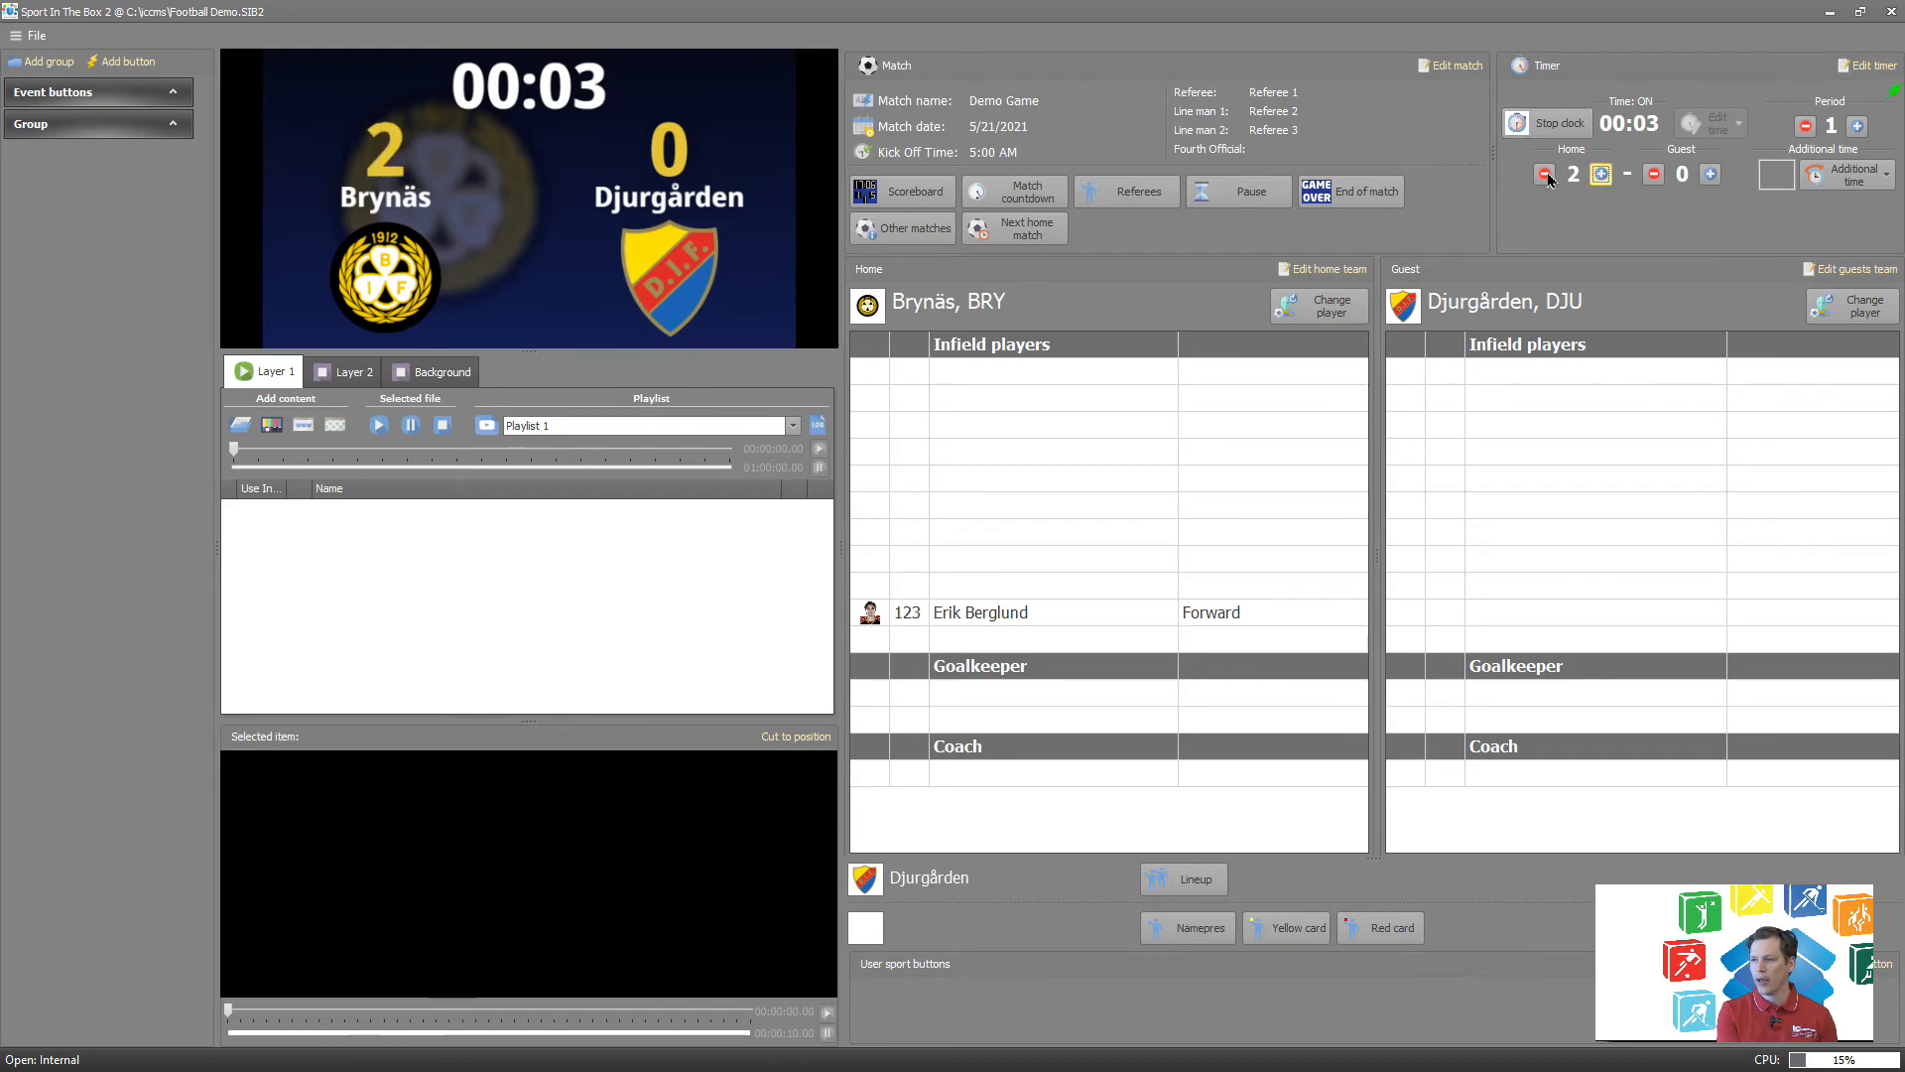
double_click(1543, 176)
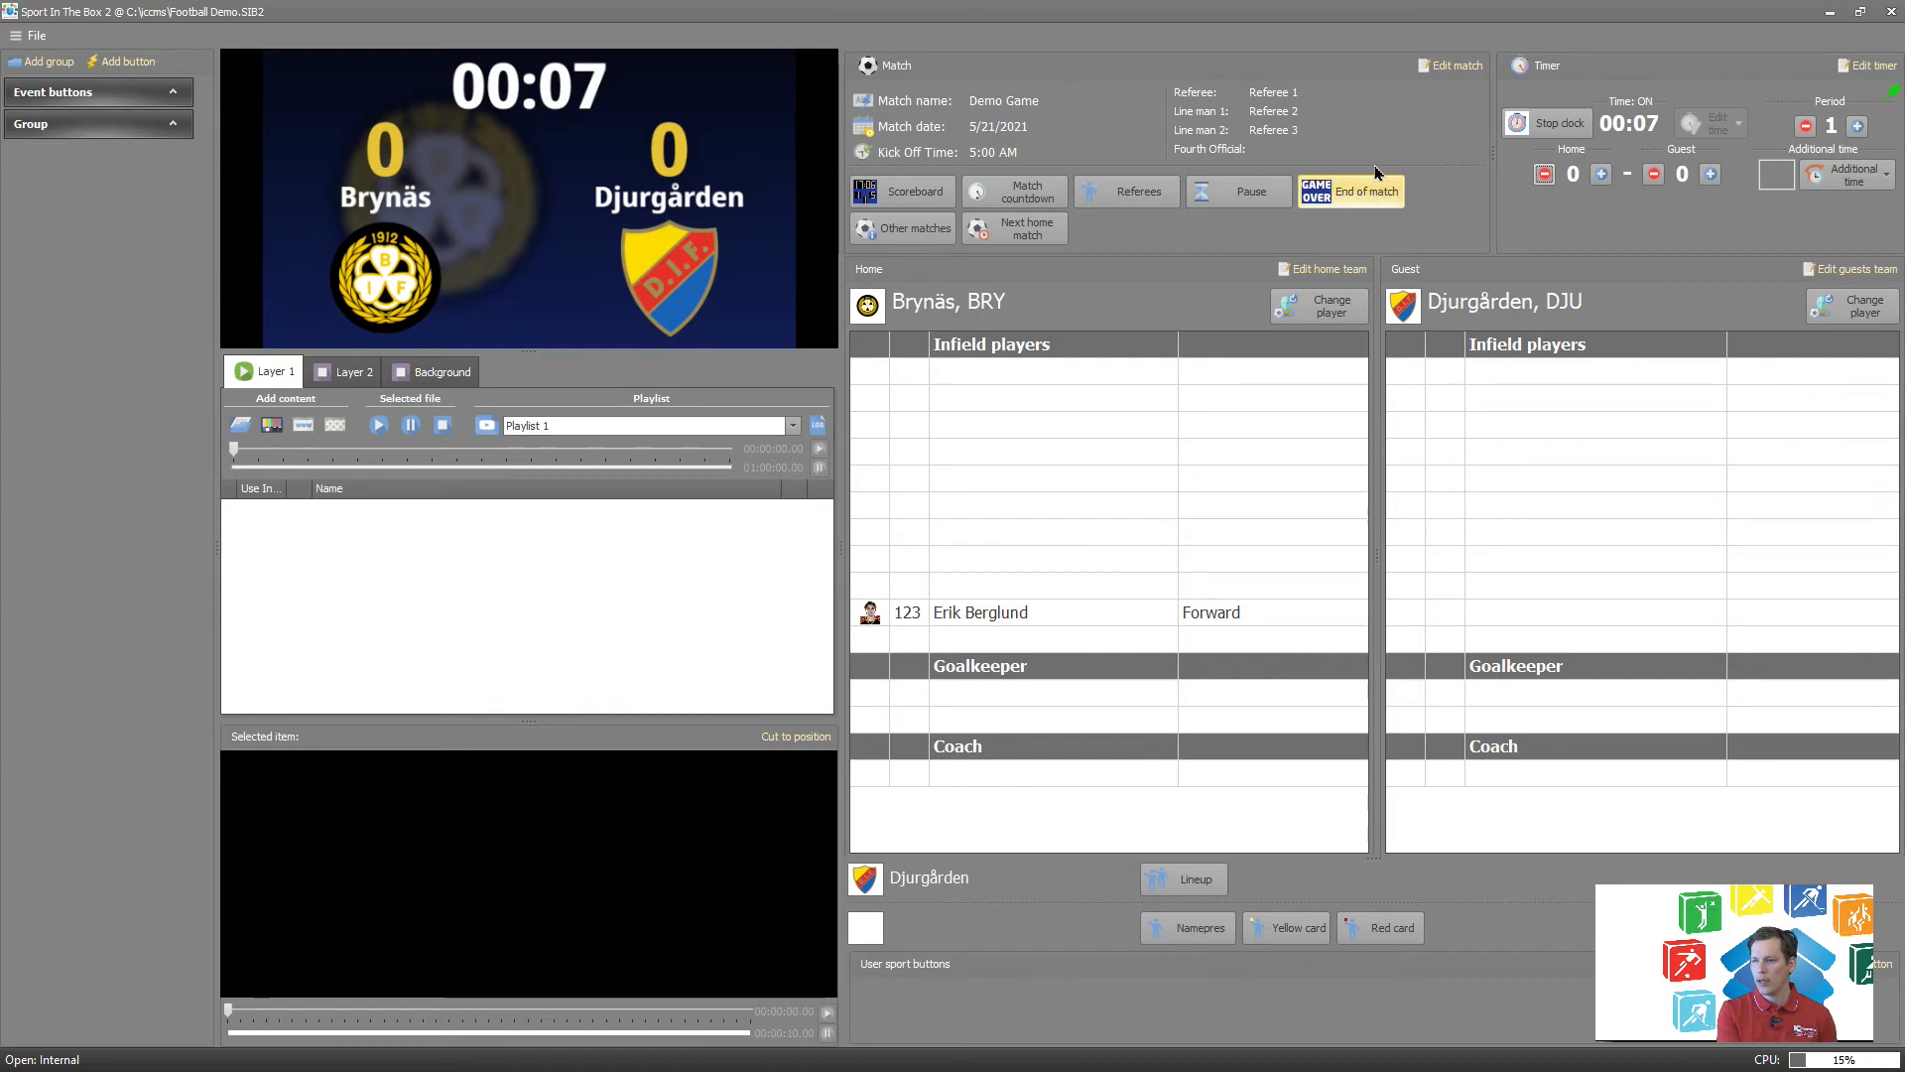
left_click(1549, 123)
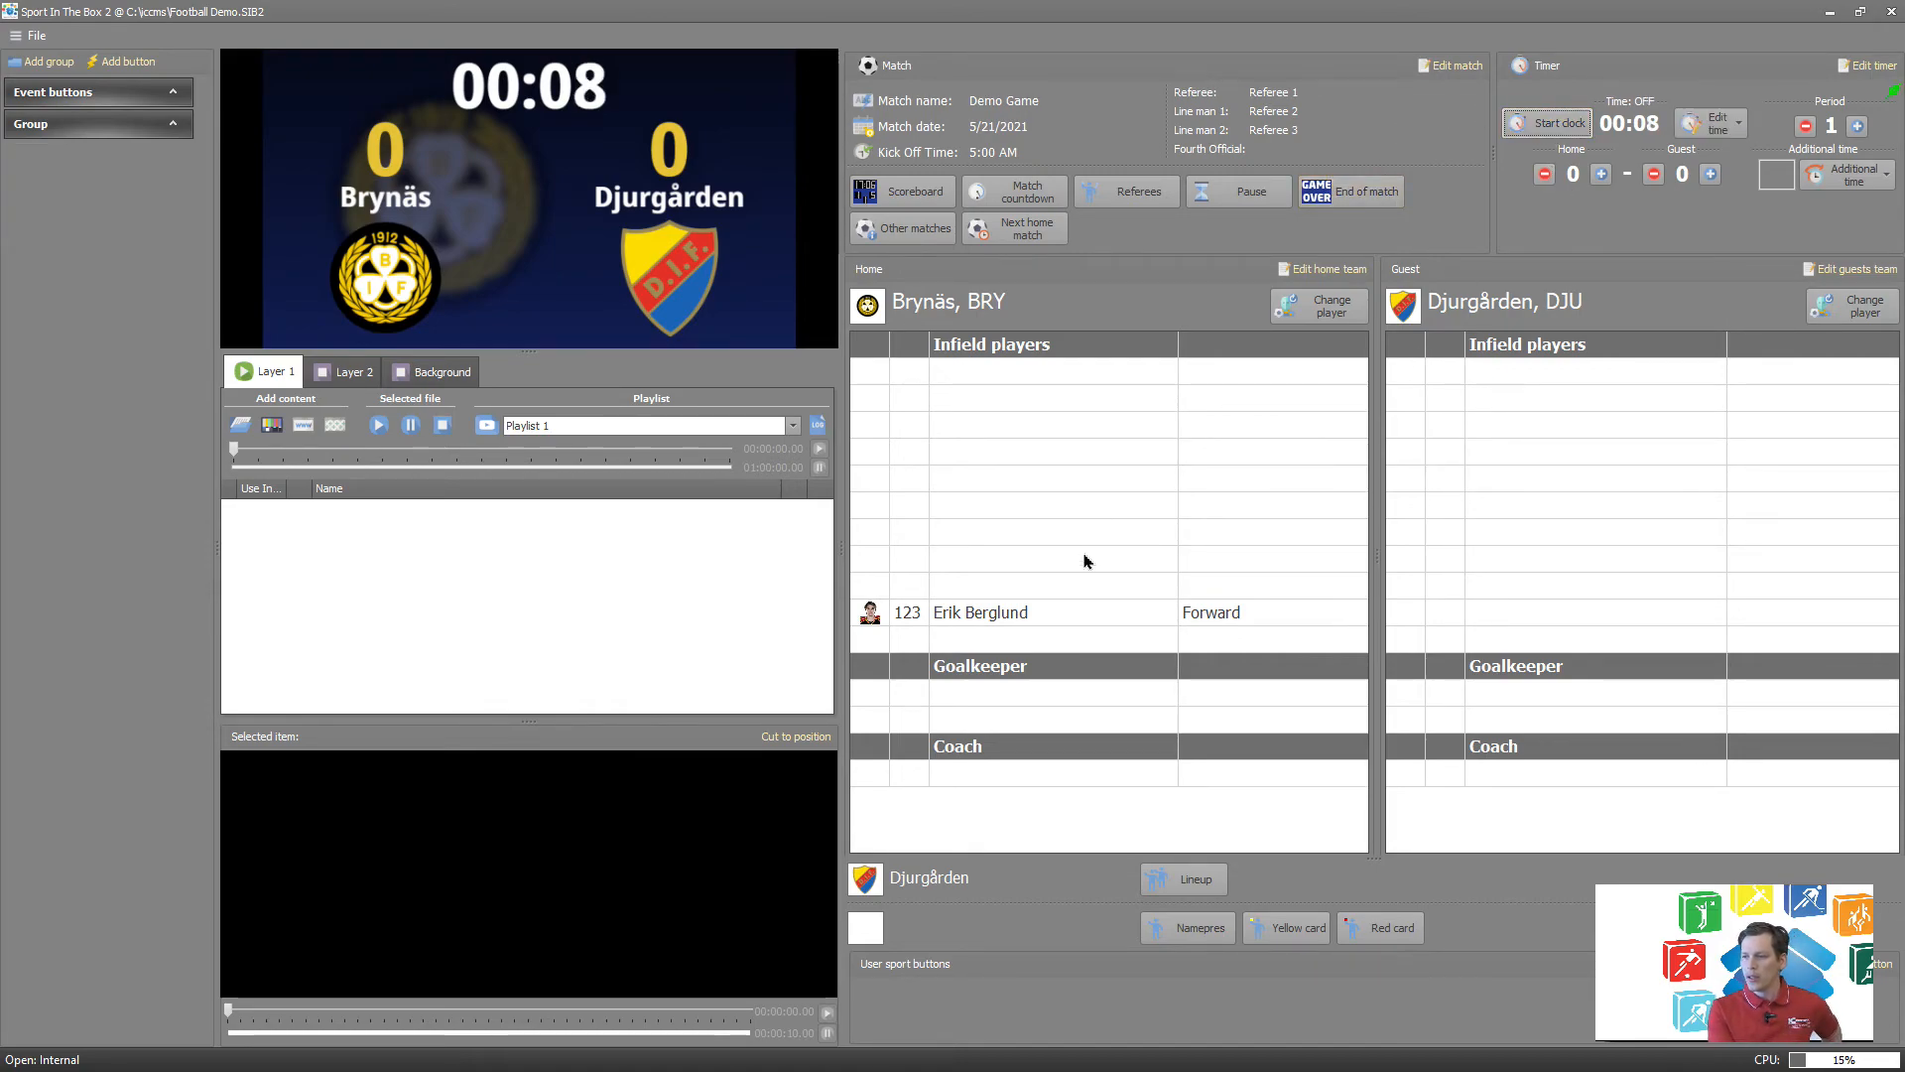
Display the name presentation and the yellow card graphic for the Brynäs forward with number 123.
left_click(1000, 612)
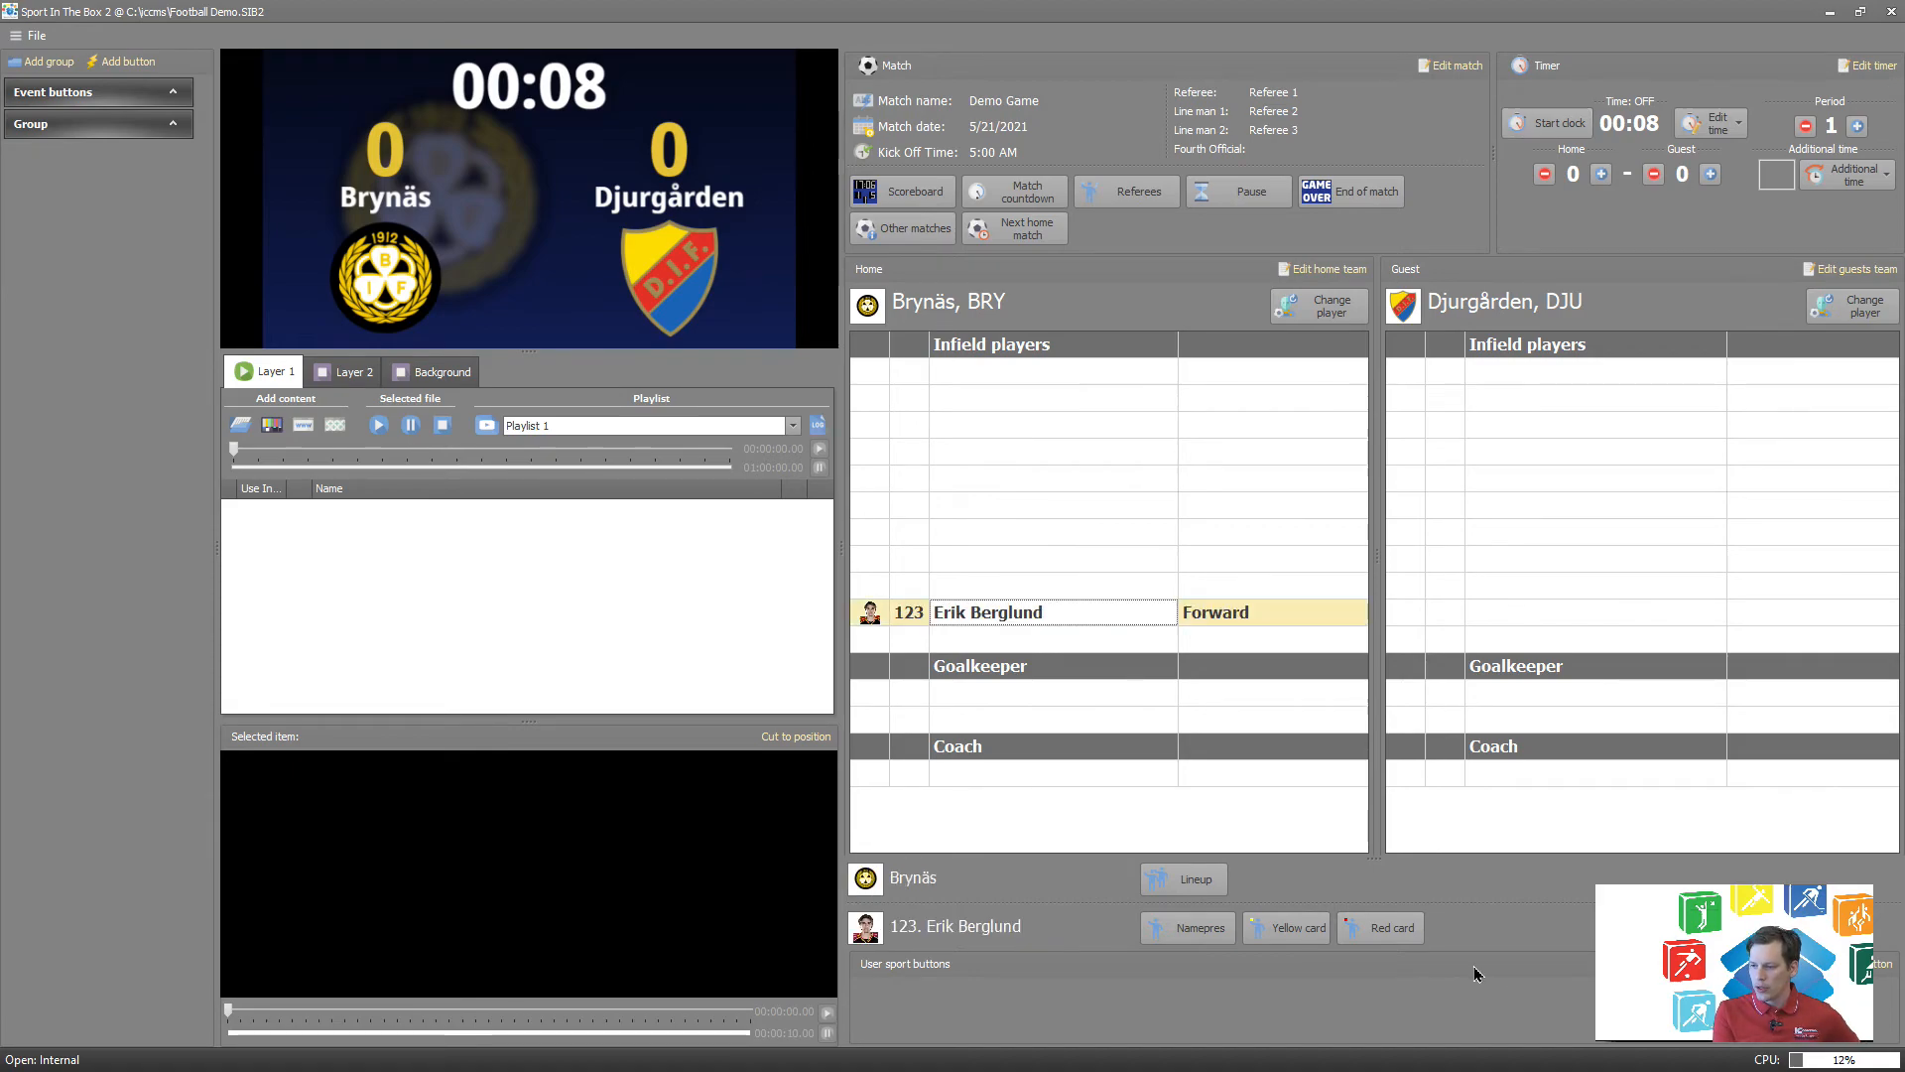
left_click(1201, 930)
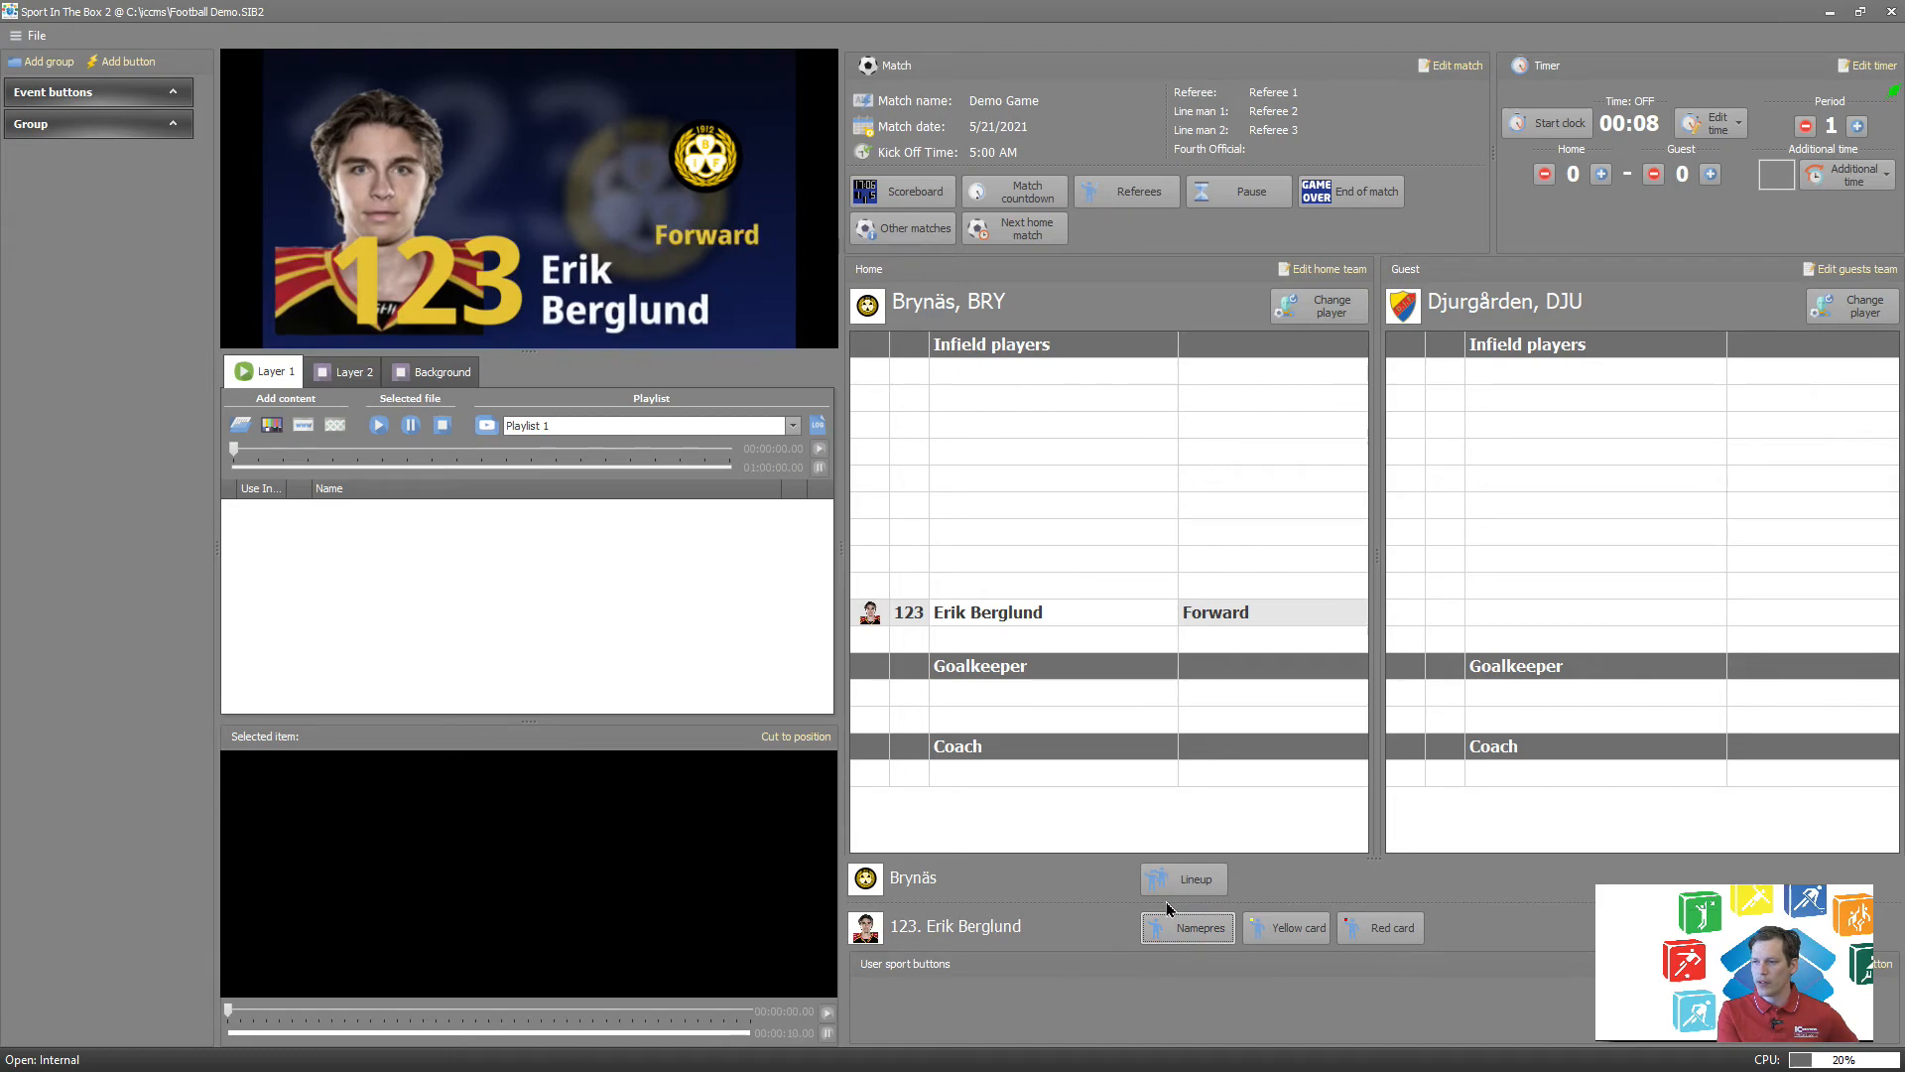
left_click(1287, 926)
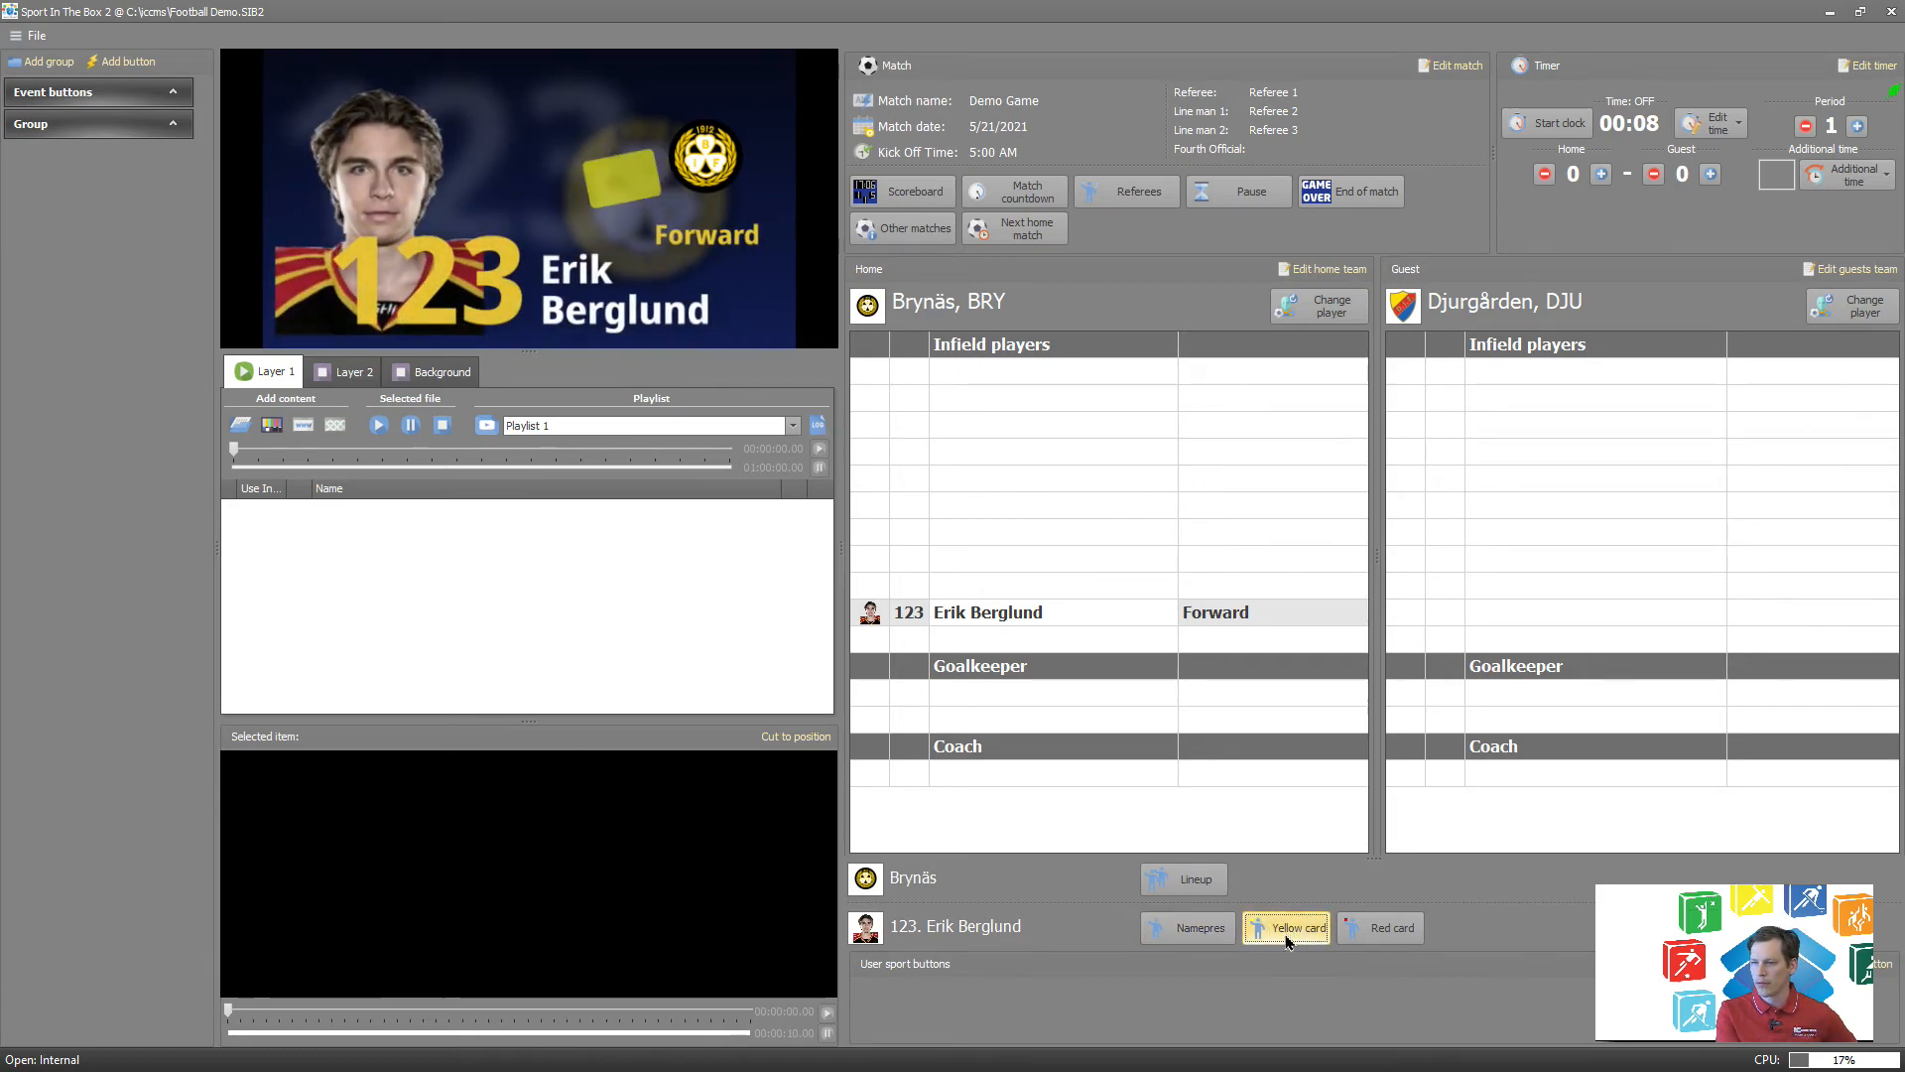
Set up a Brynäs player change with forward number 123 going out and forward number 23 coming in.
left_click(990, 619)
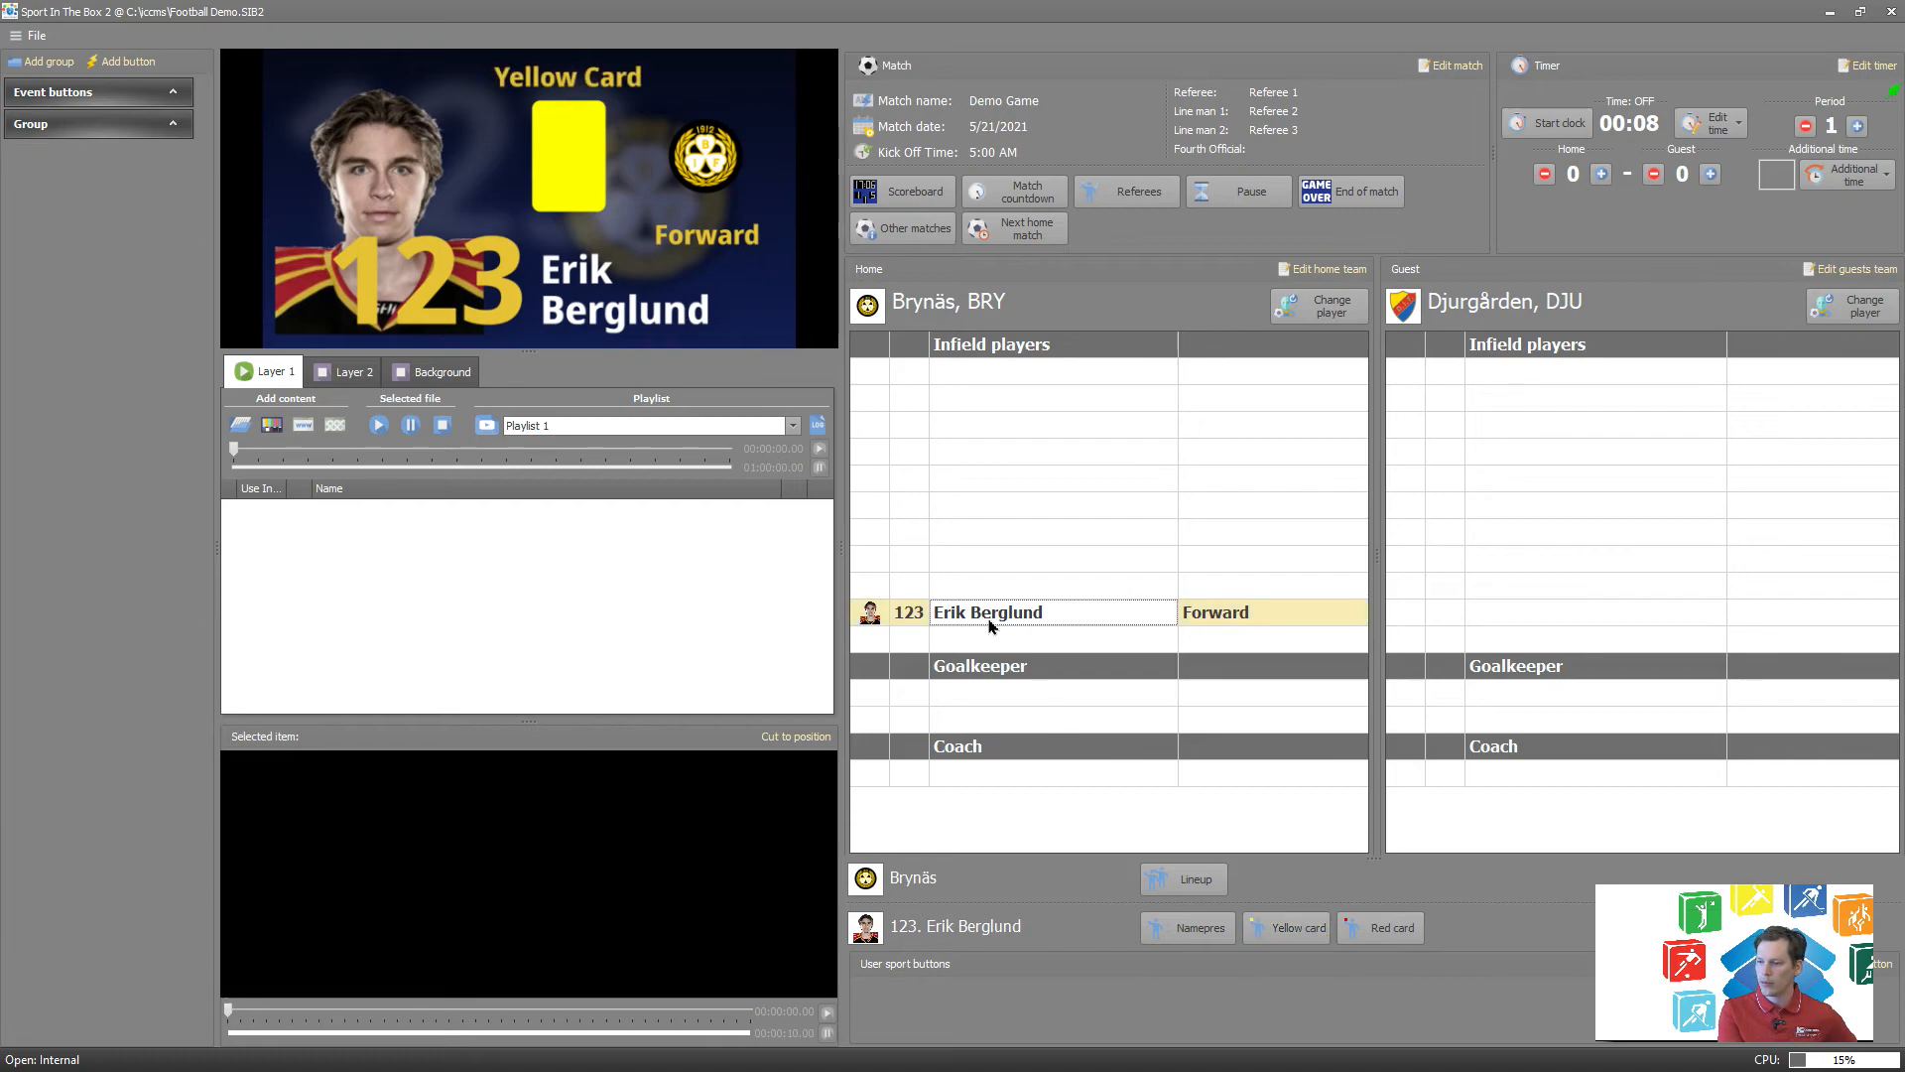
left_click(1331, 308)
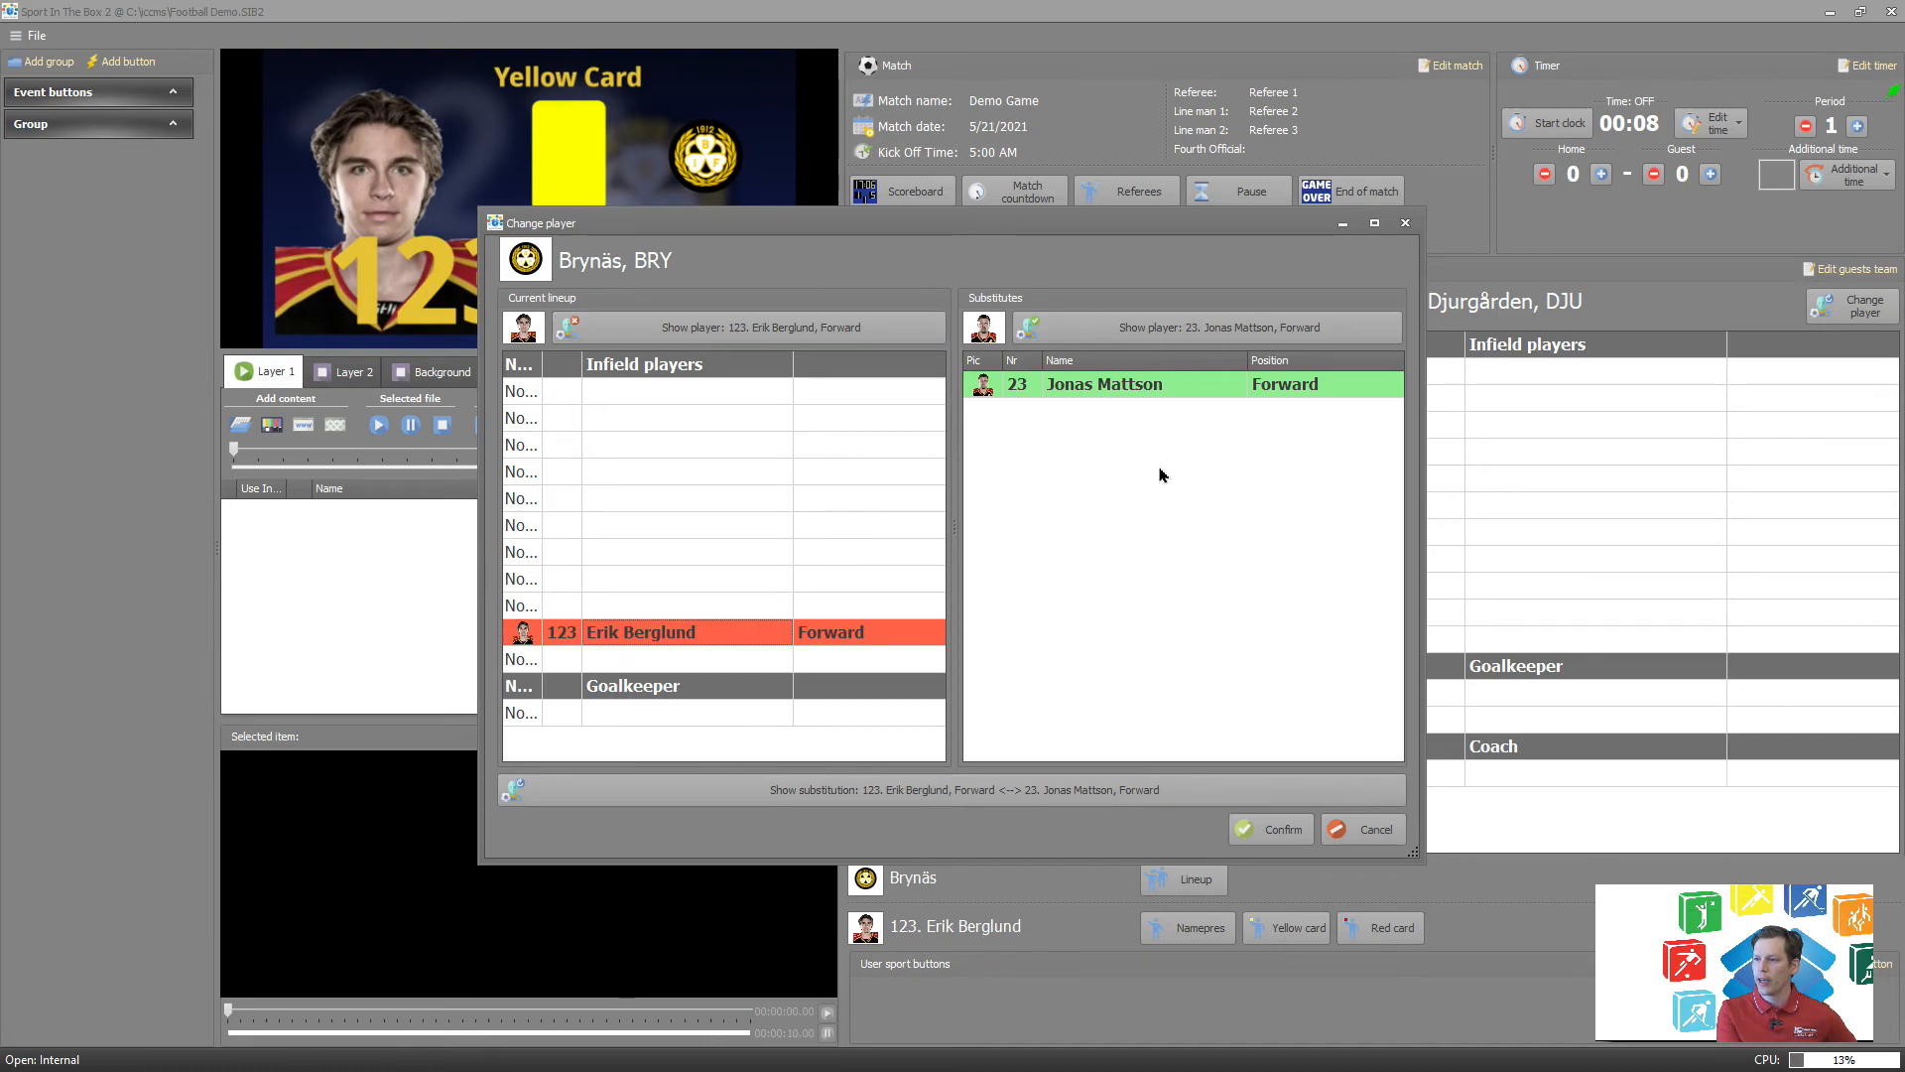
left_click(1099, 387)
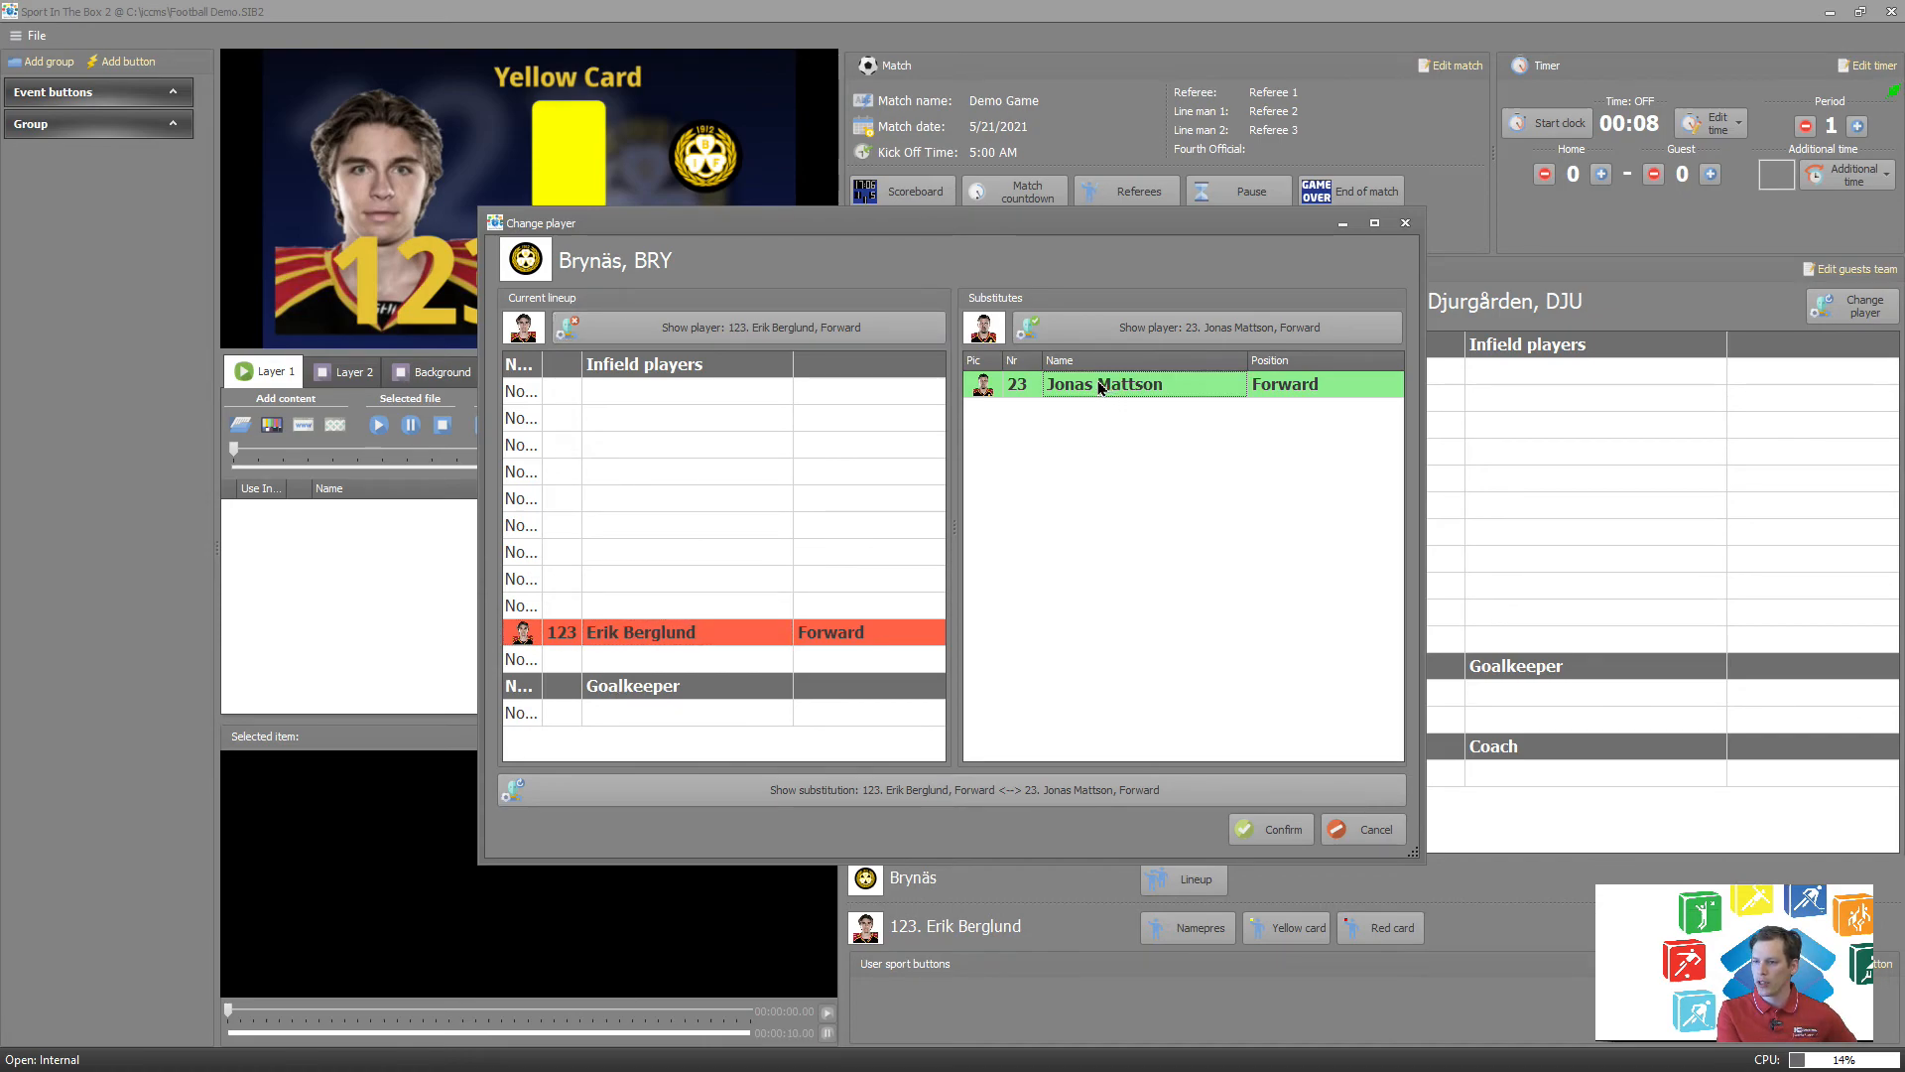
Display the outgoing player, the incoming player and the full substitution graphic, and confirm the player change.
left_click(775, 330)
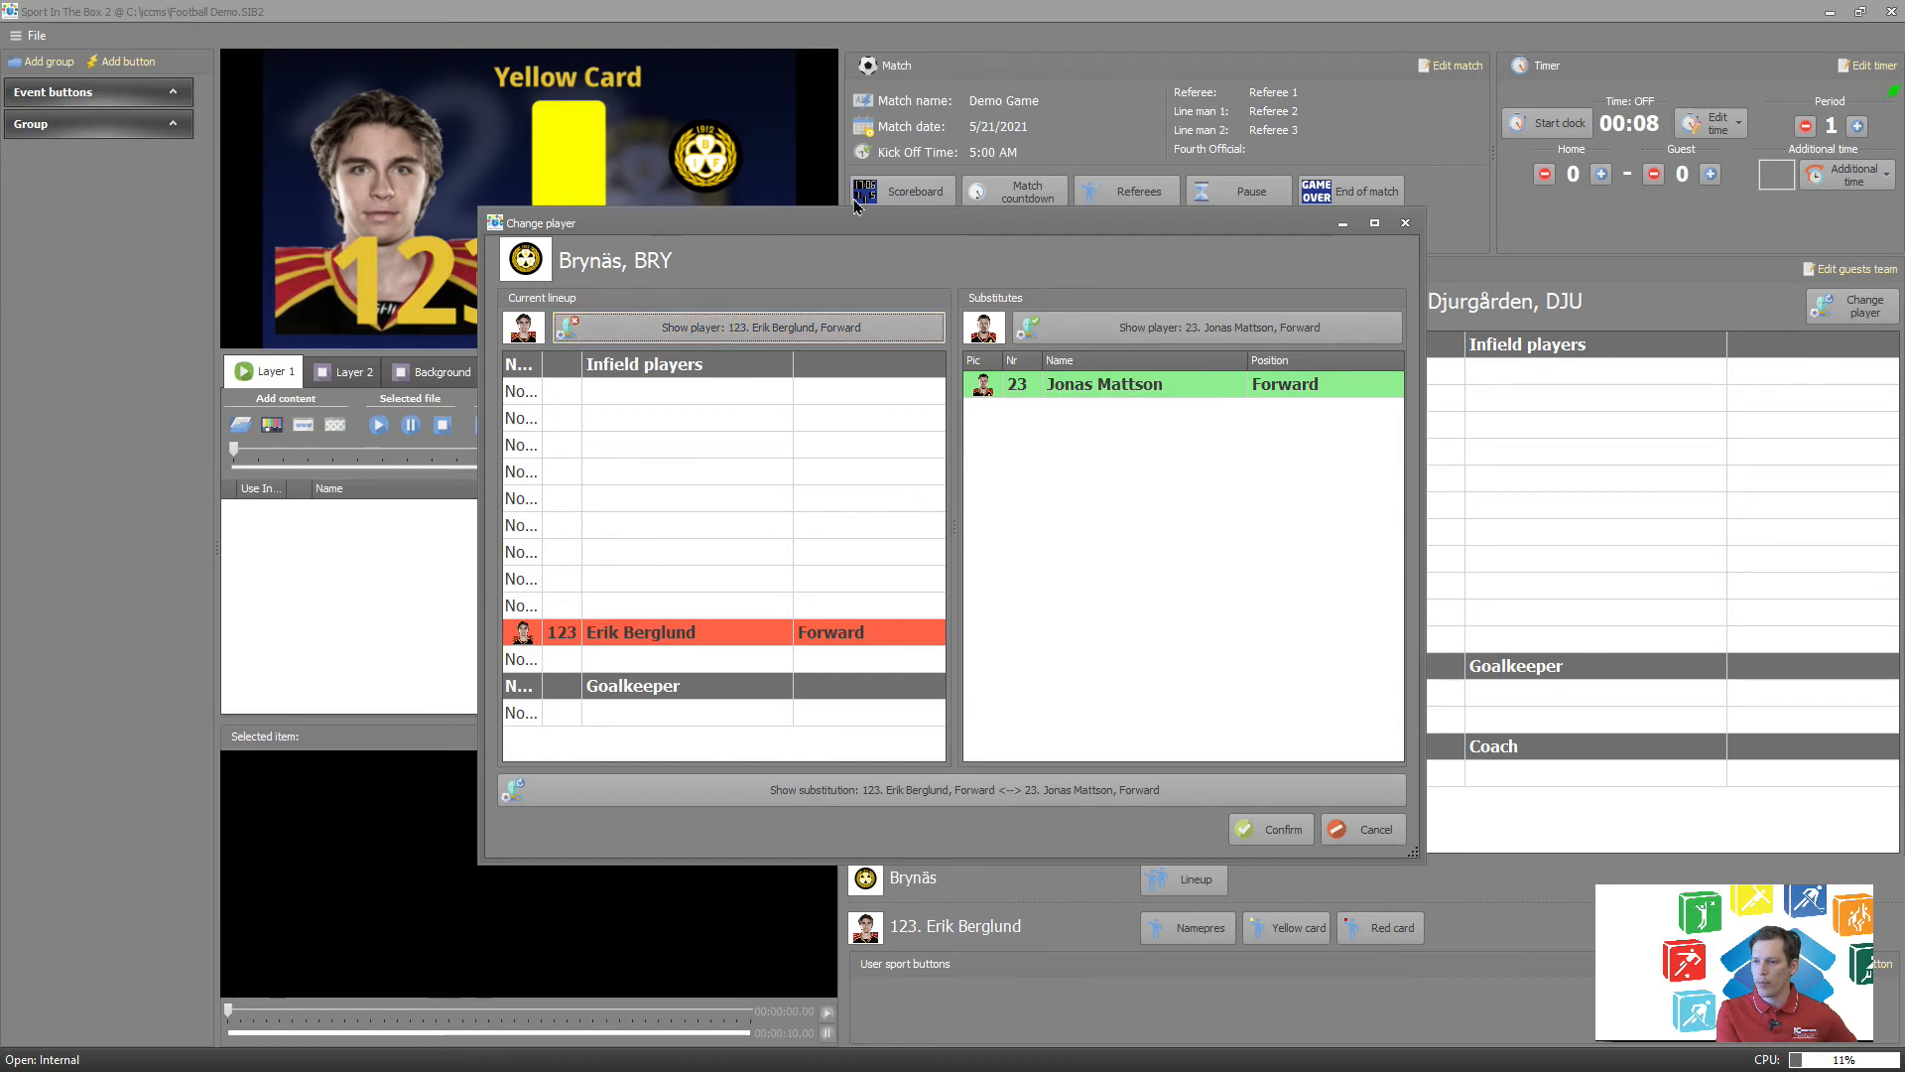
left_click_drag(864, 227, 1131, 218)
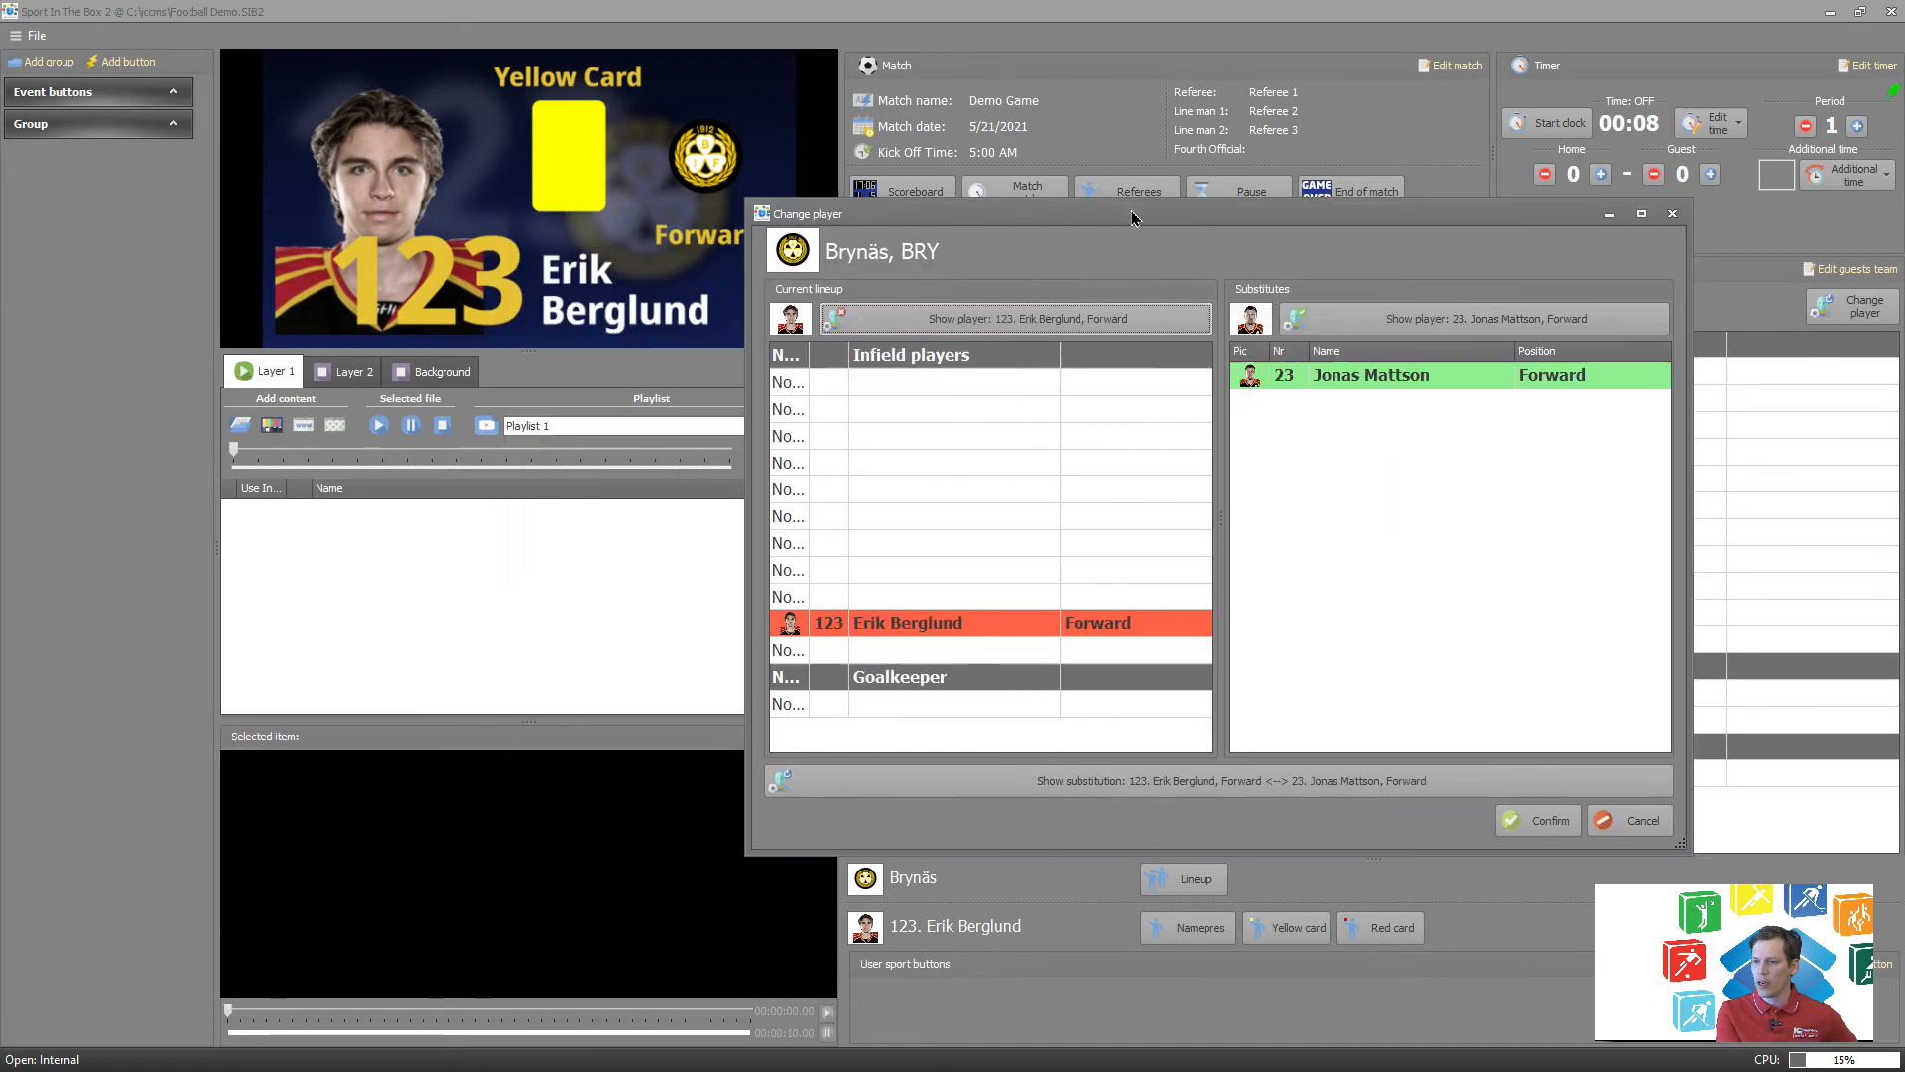
left_click(1033, 319)
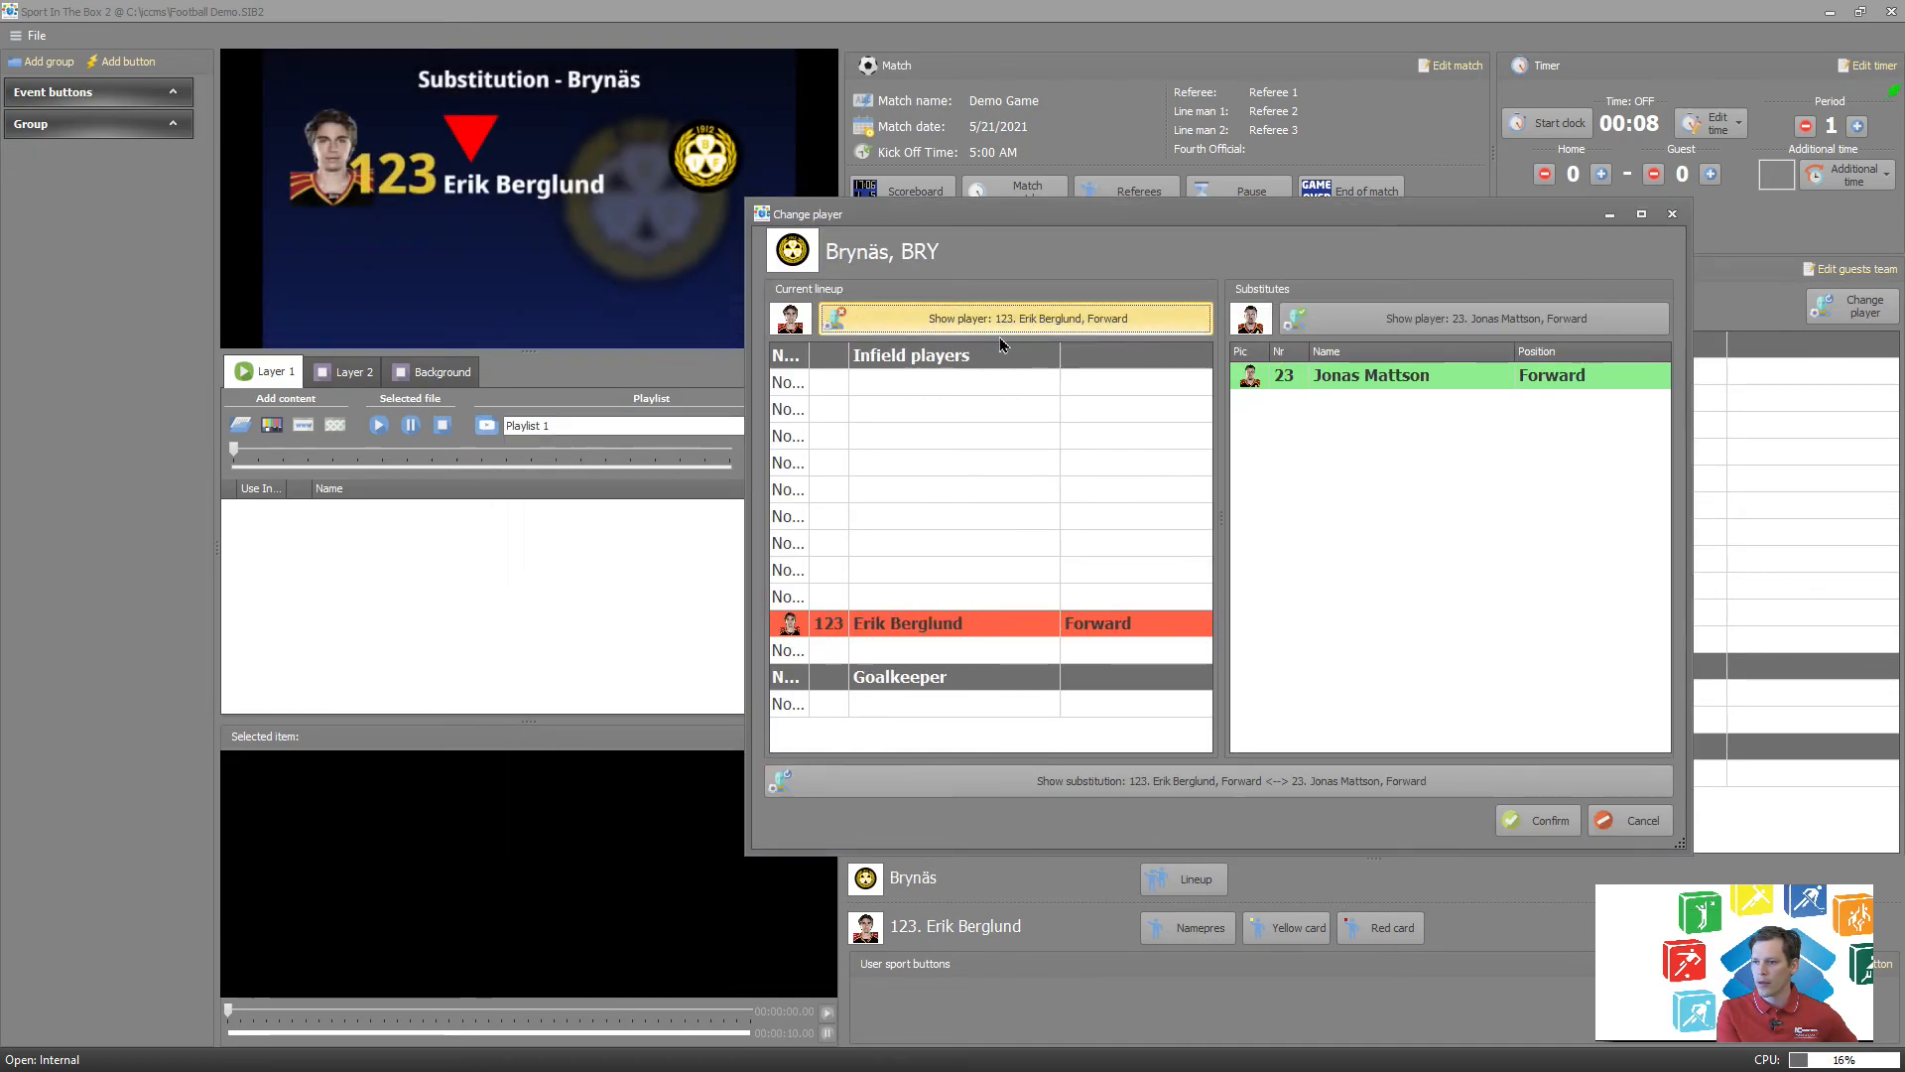
left_click(1466, 322)
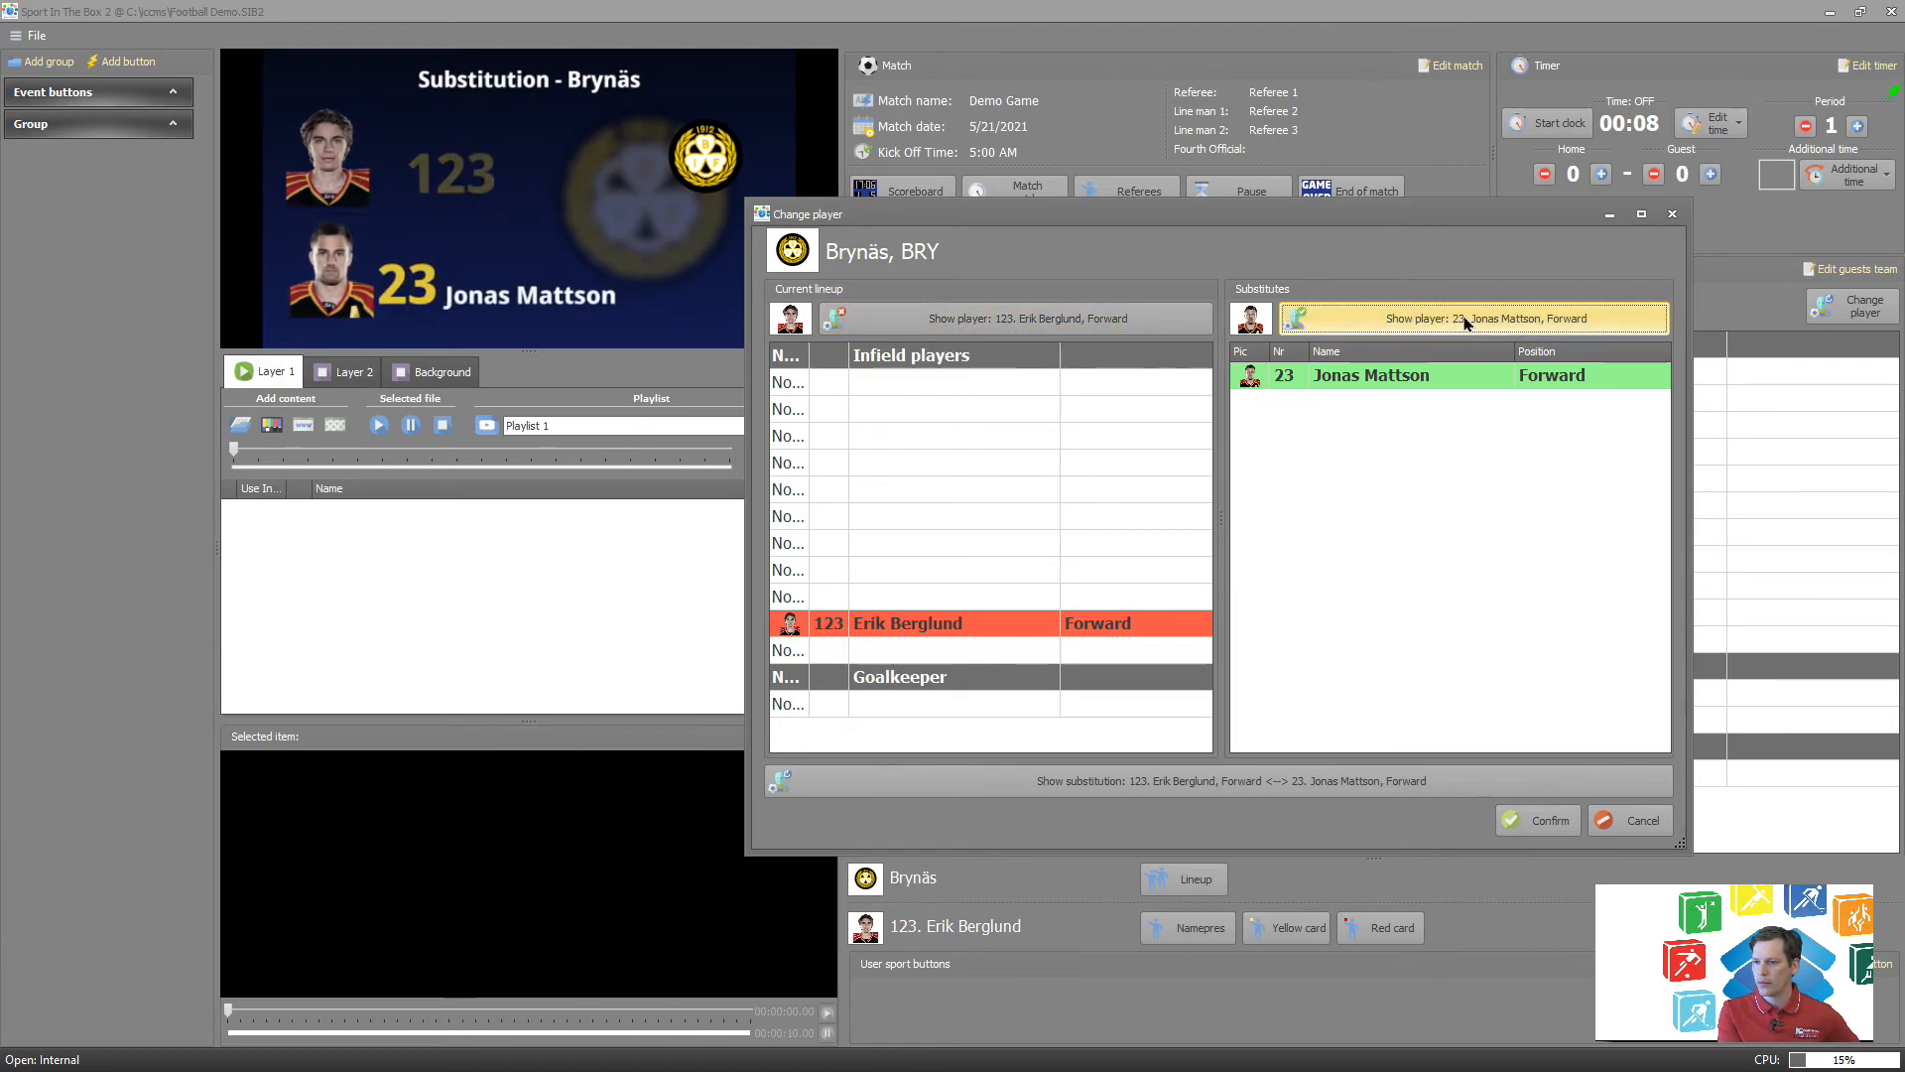
left_click(1229, 790)
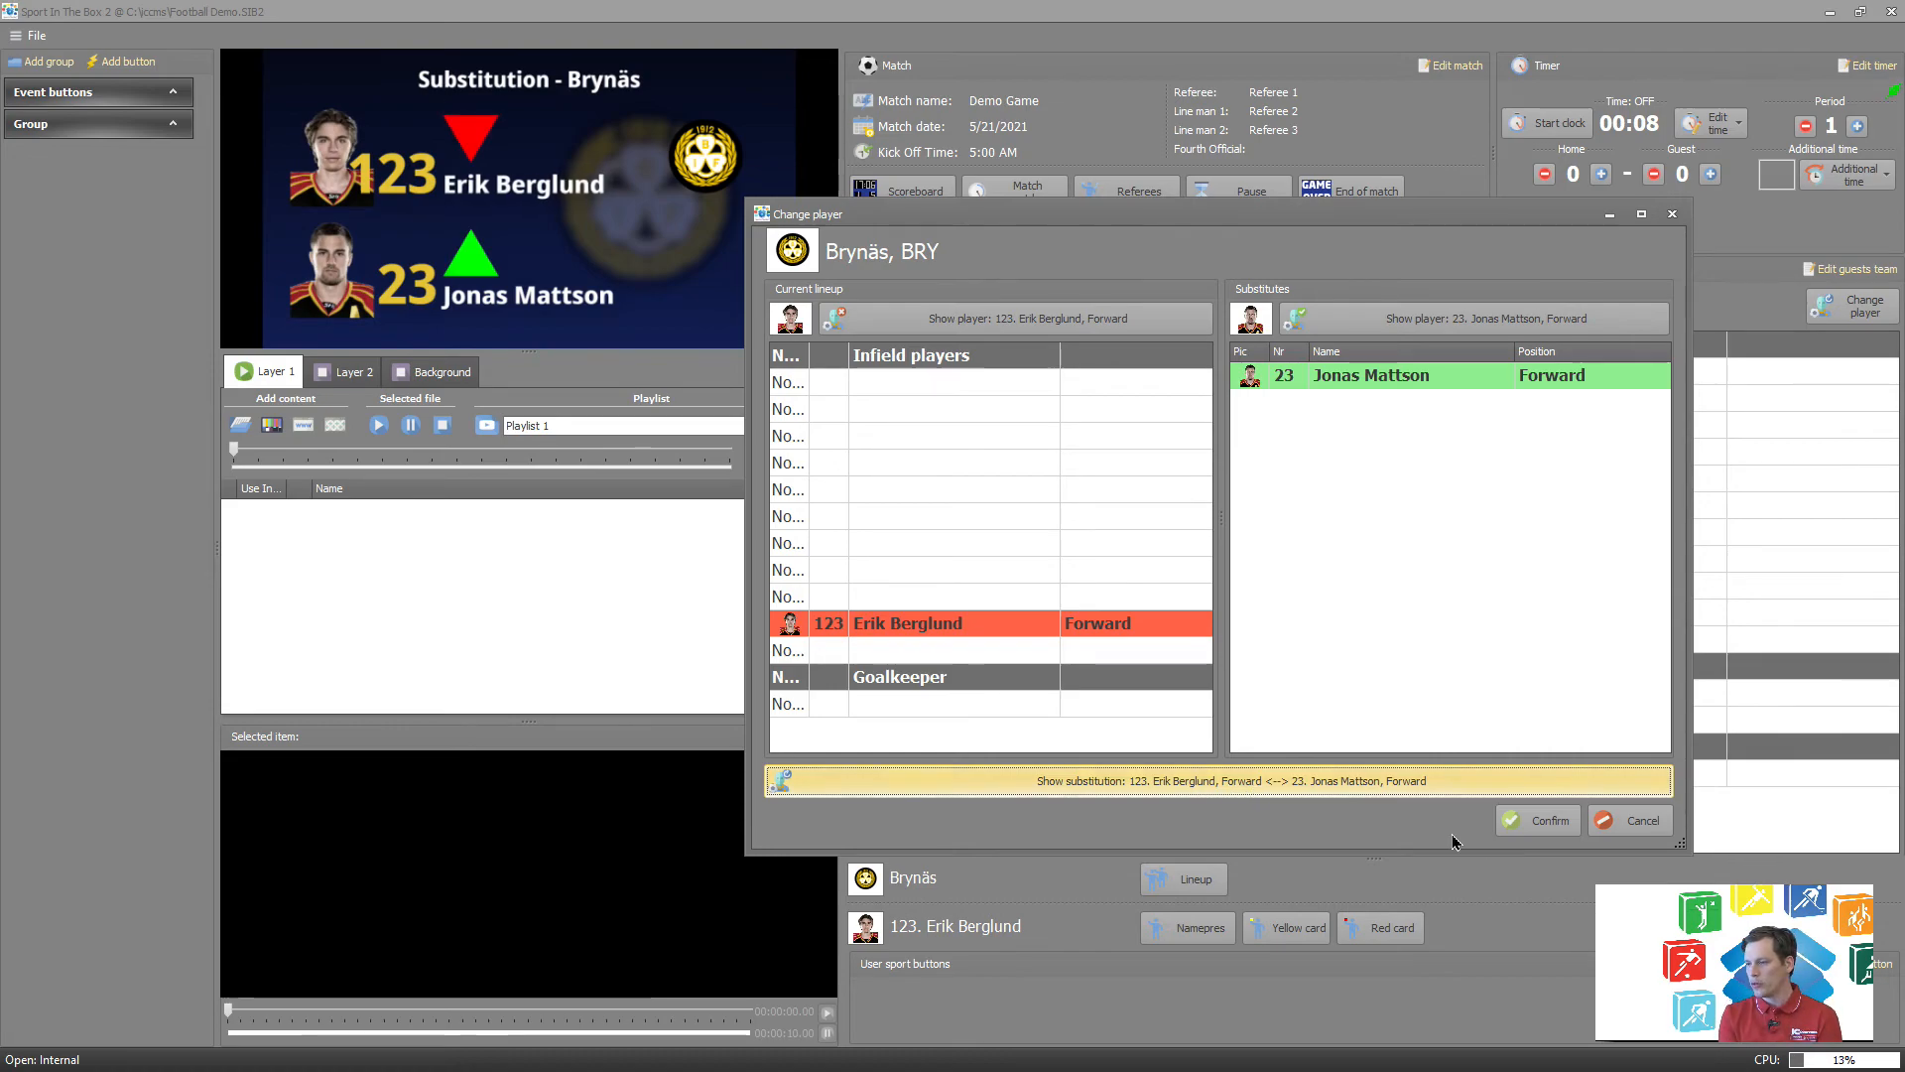
left_click(1560, 827)
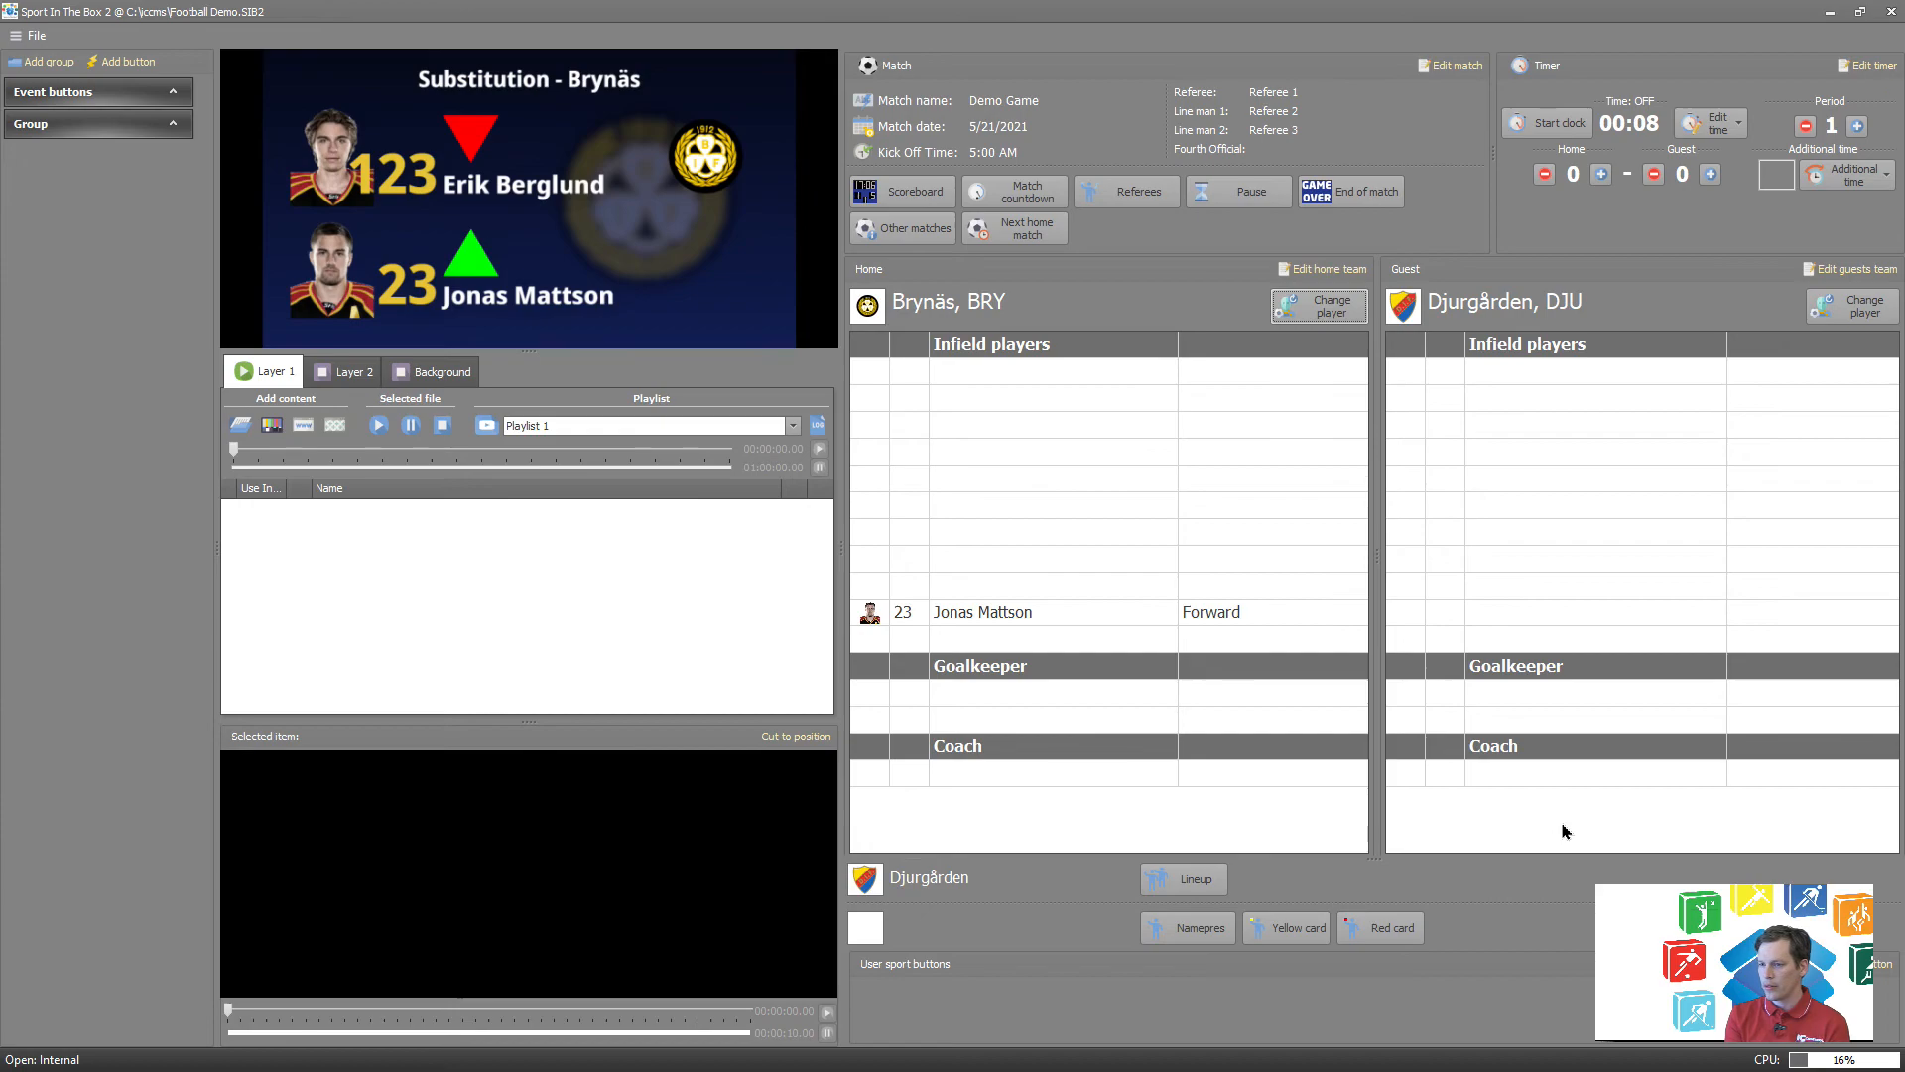
Display the Brynäs lineup graphic and return the output to the scoreboard.
left_click(975, 613)
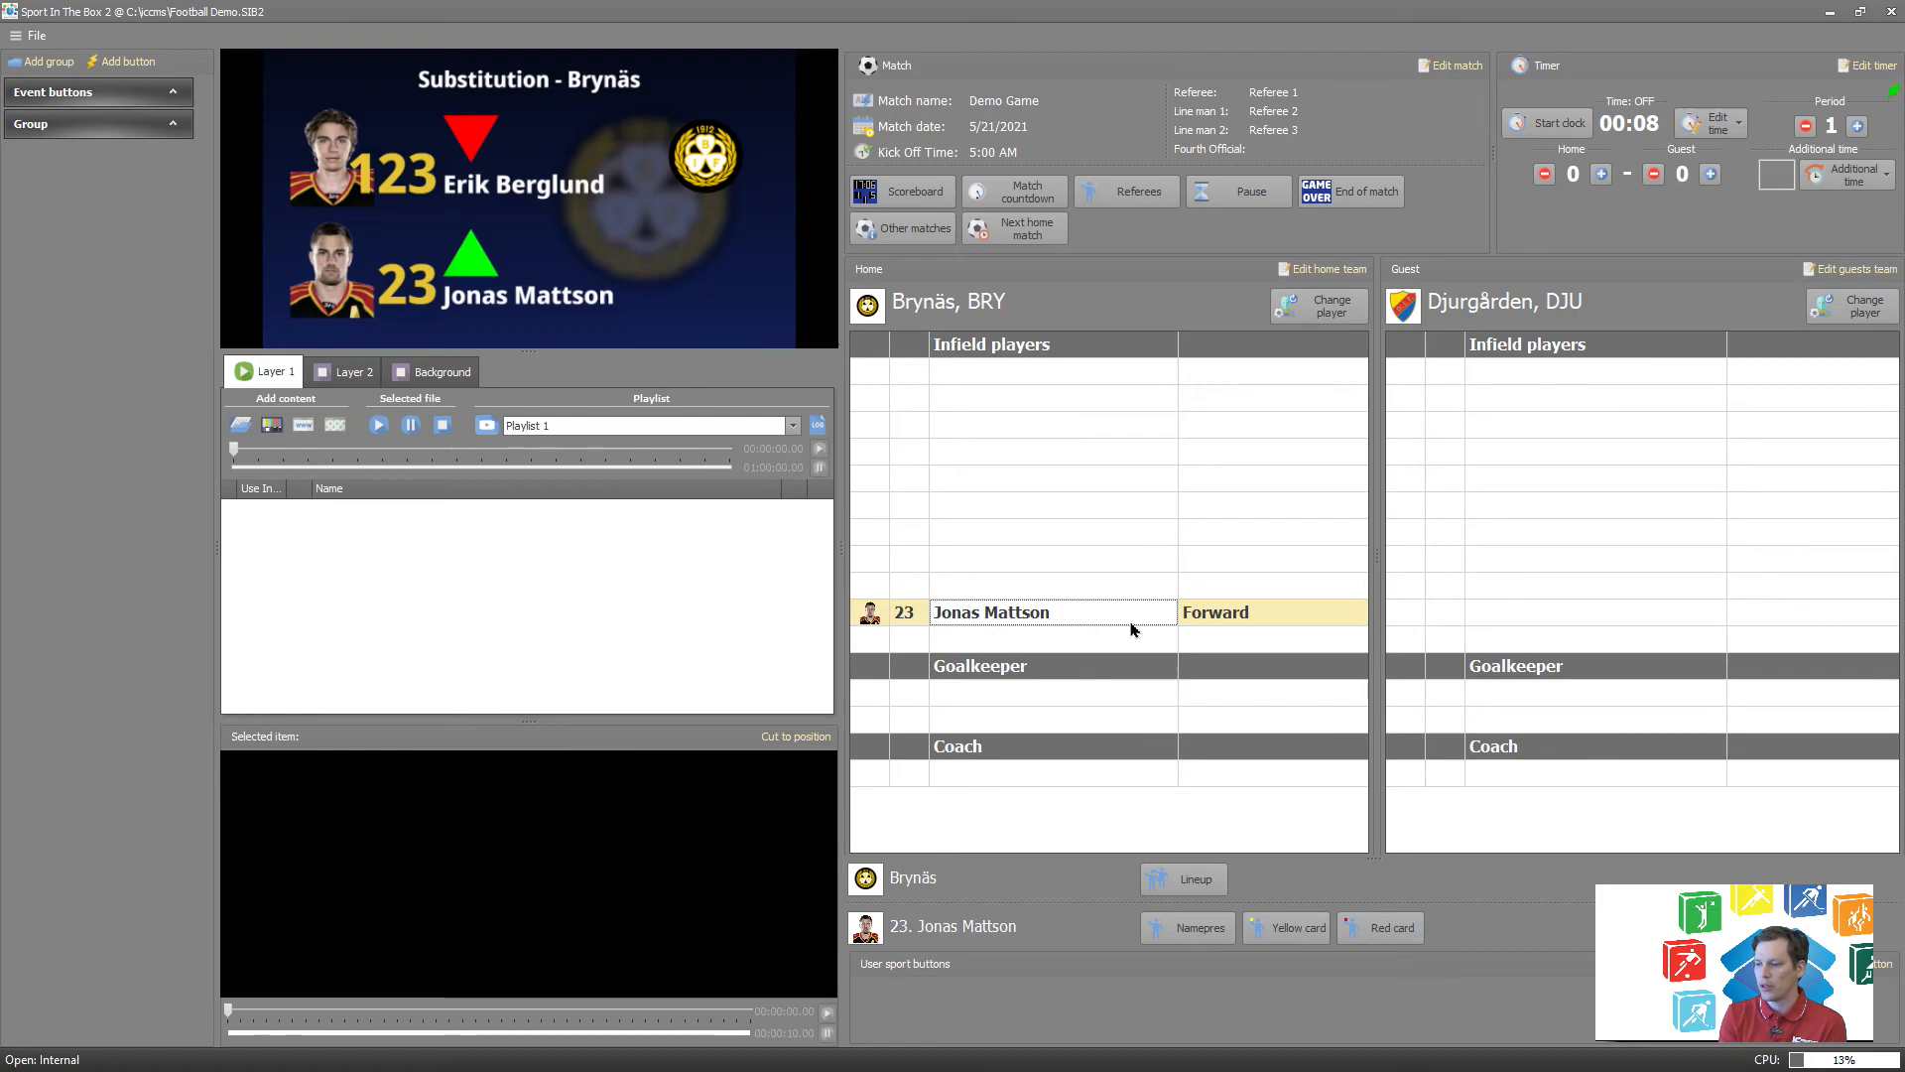
left_click(1152, 884)
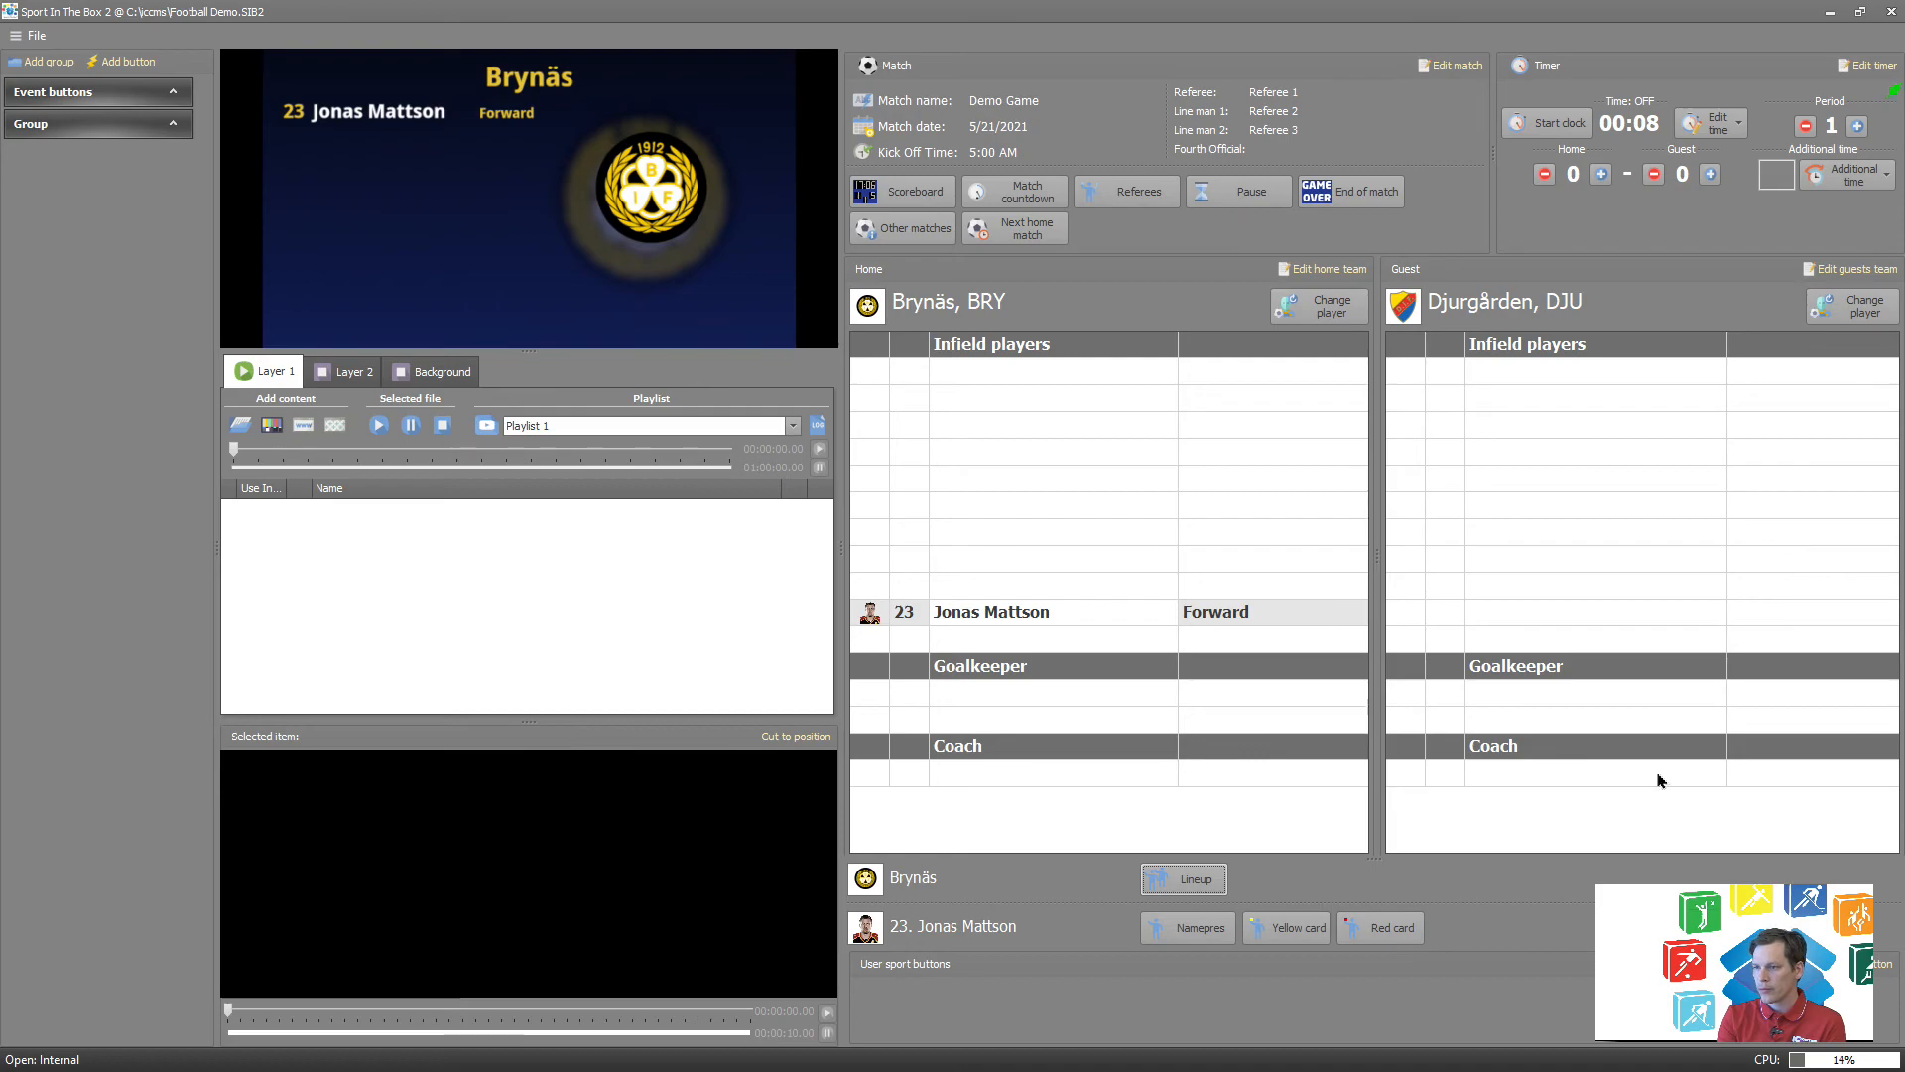
left_click(911, 195)
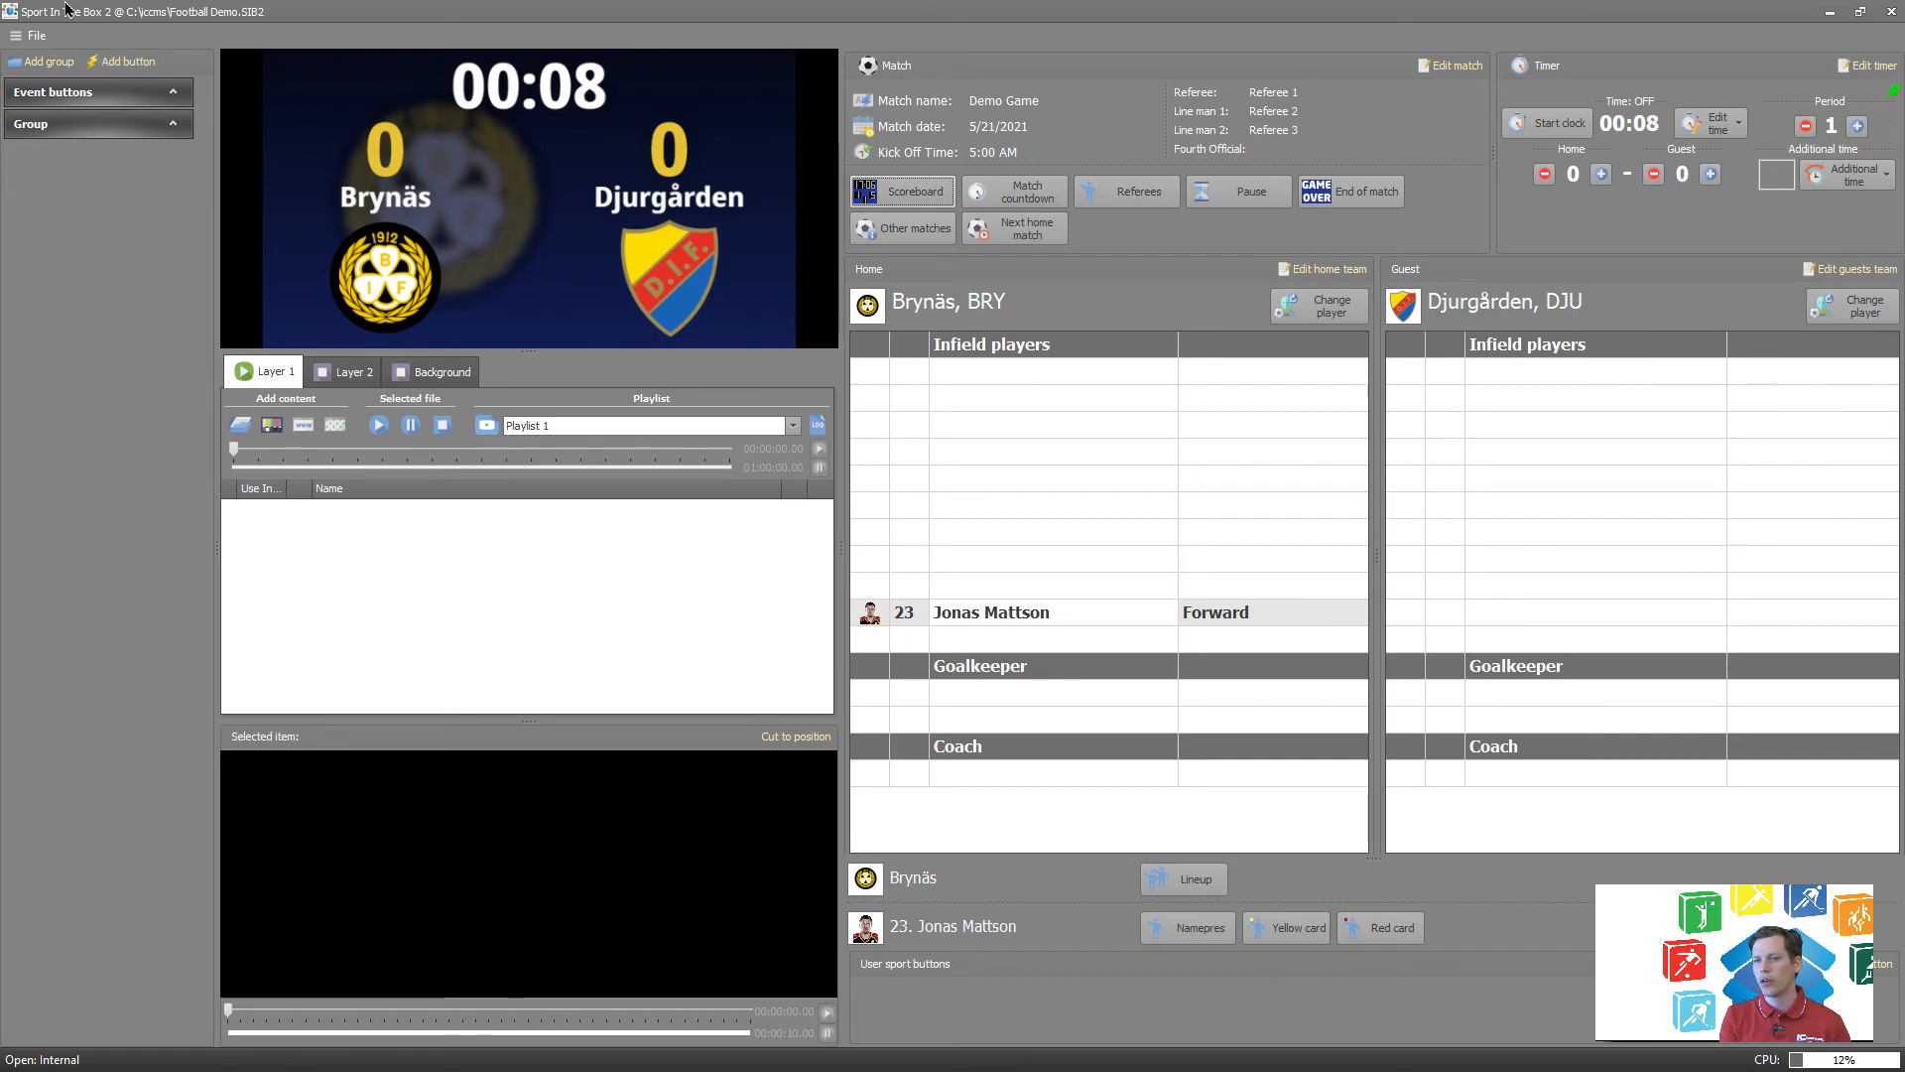
Add a video window named Scoreboard in the settings, using the Main screen controller as its source.
left_click(38, 36)
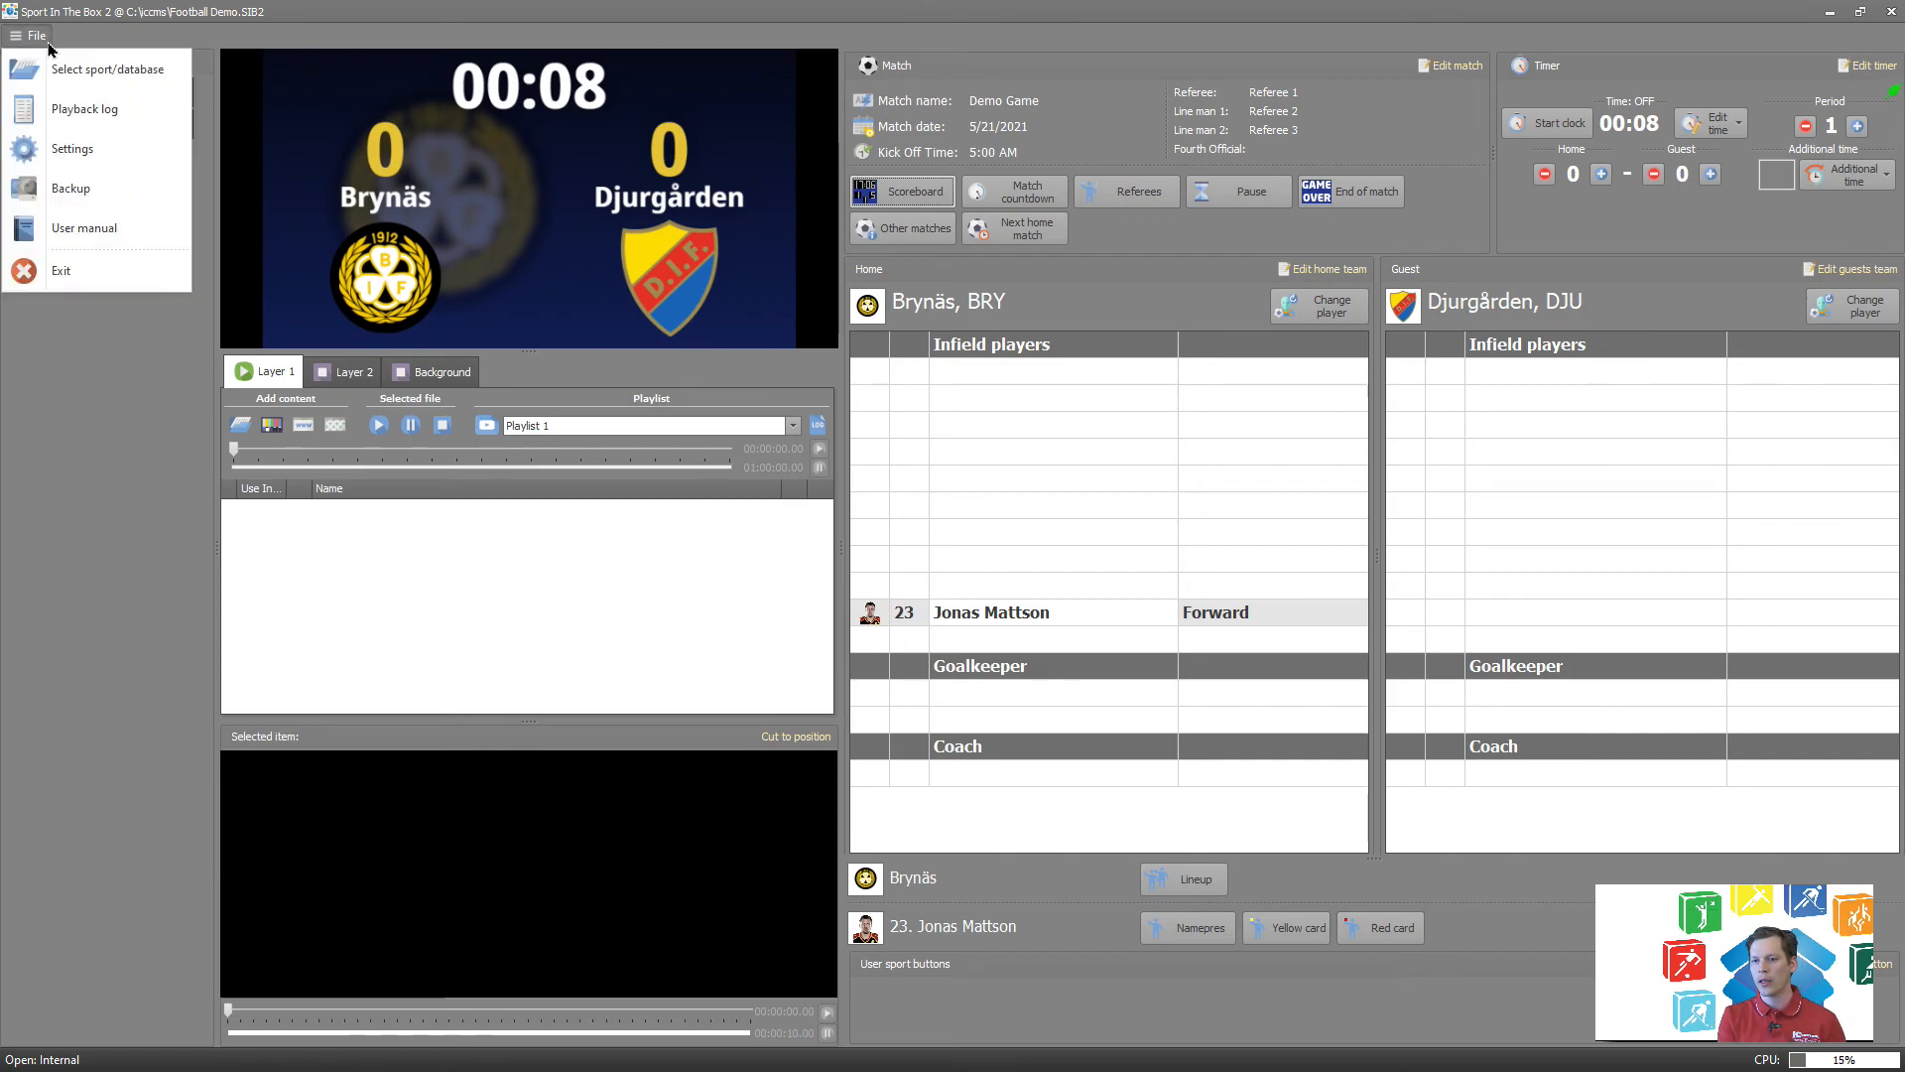
left_click(99, 162)
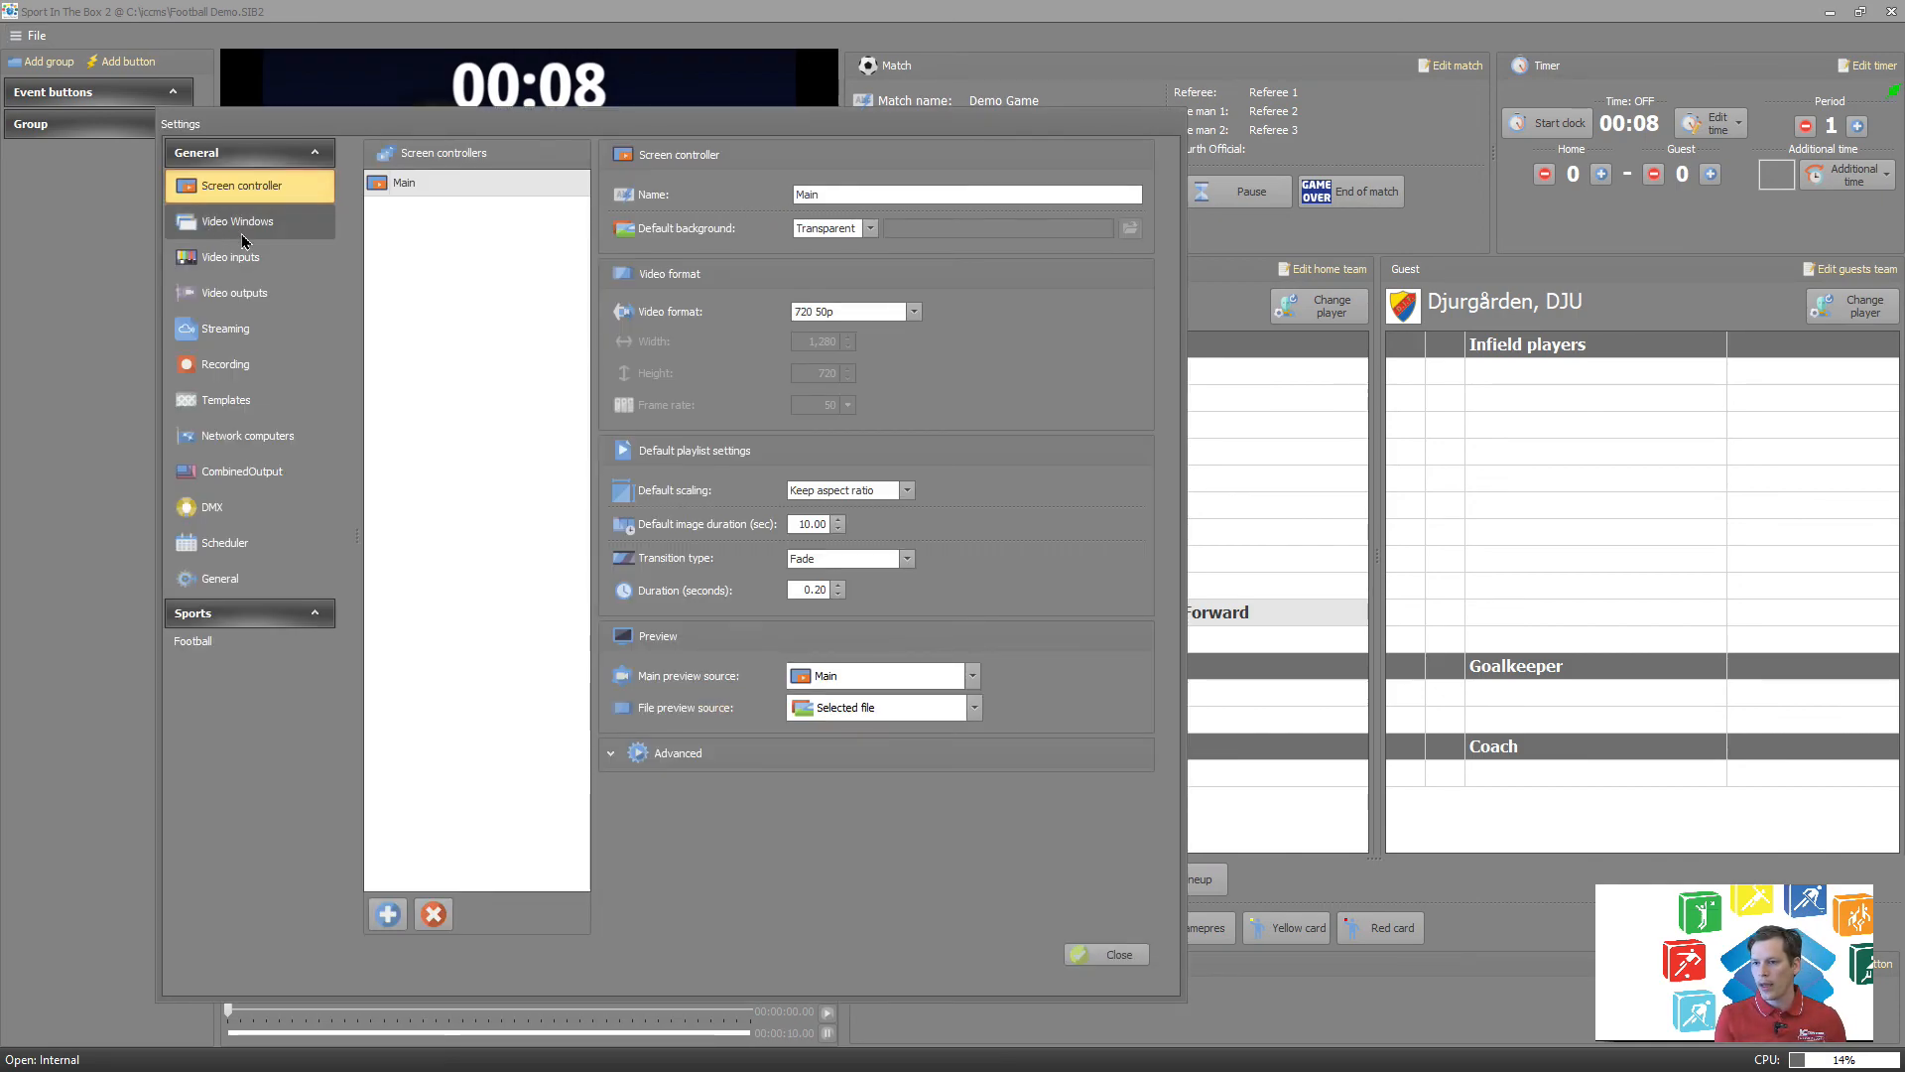
left_click(241, 234)
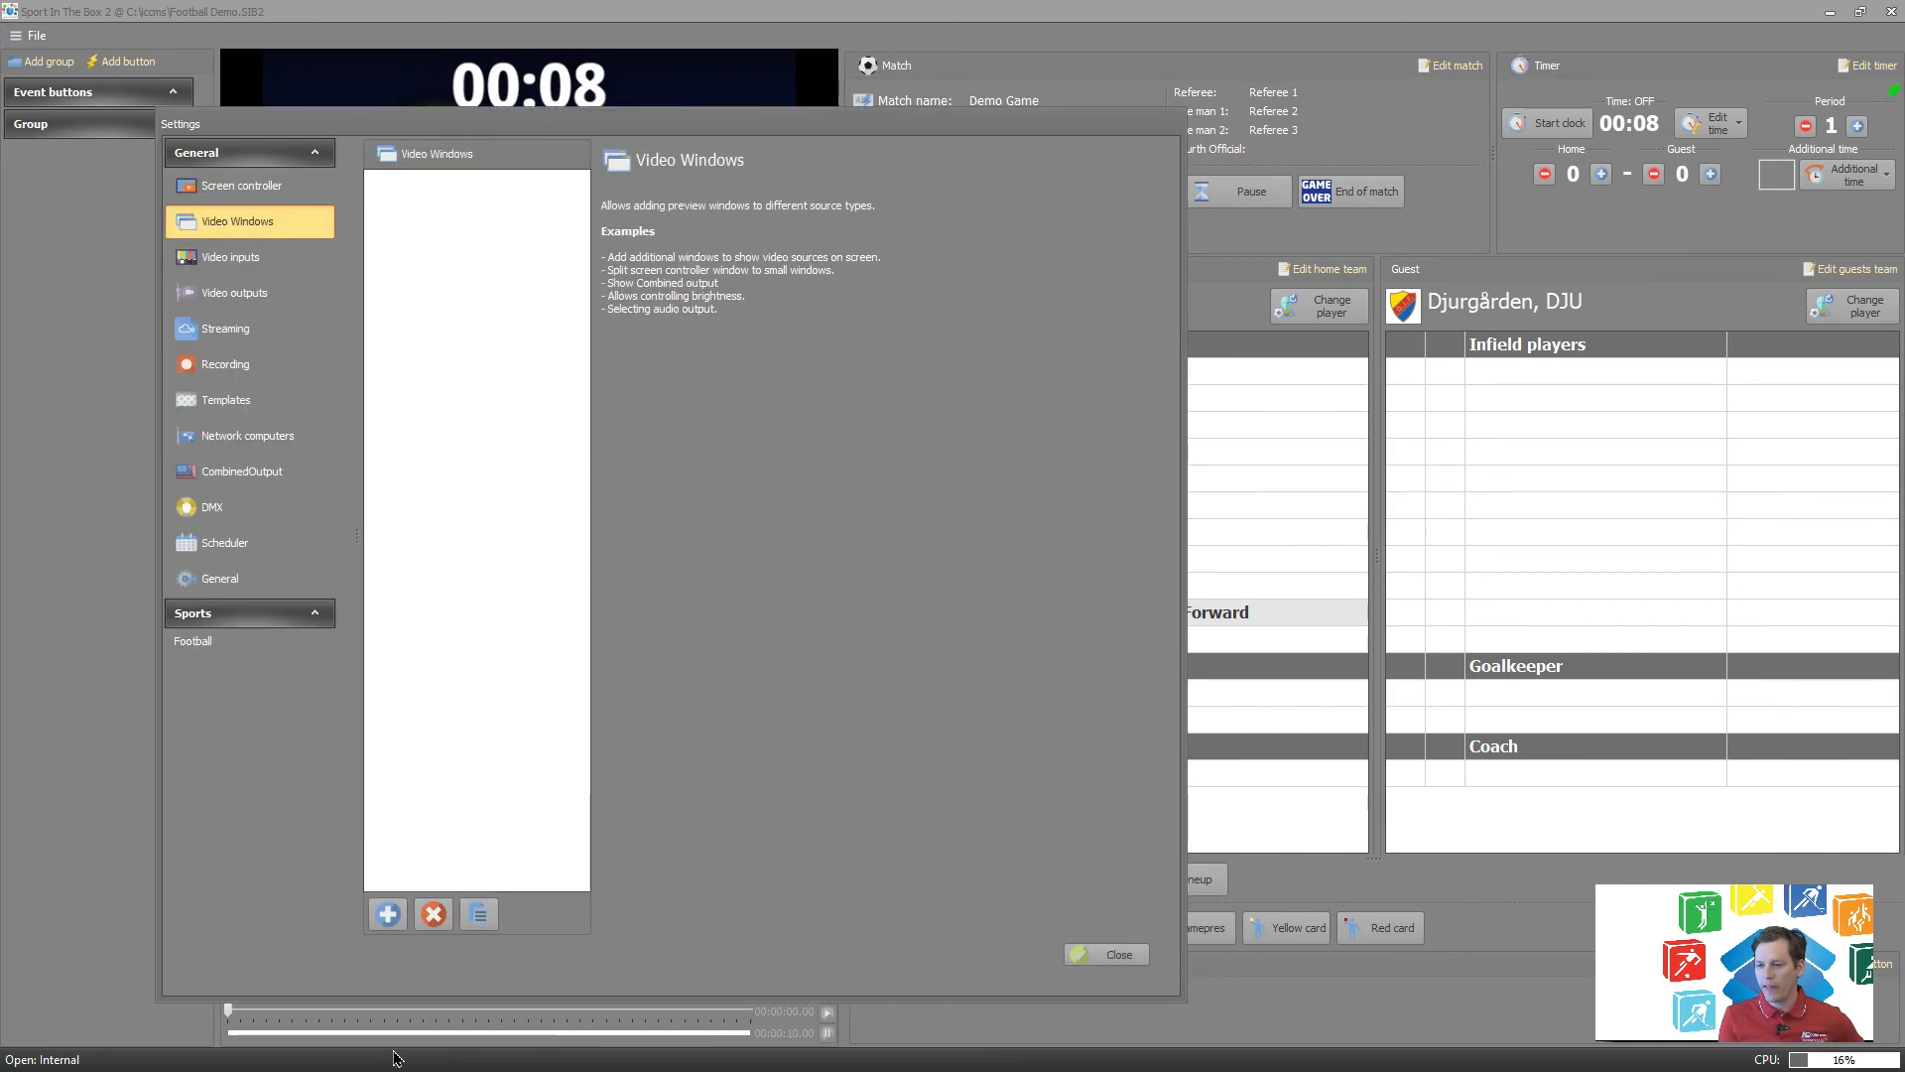
left_click(386, 914)
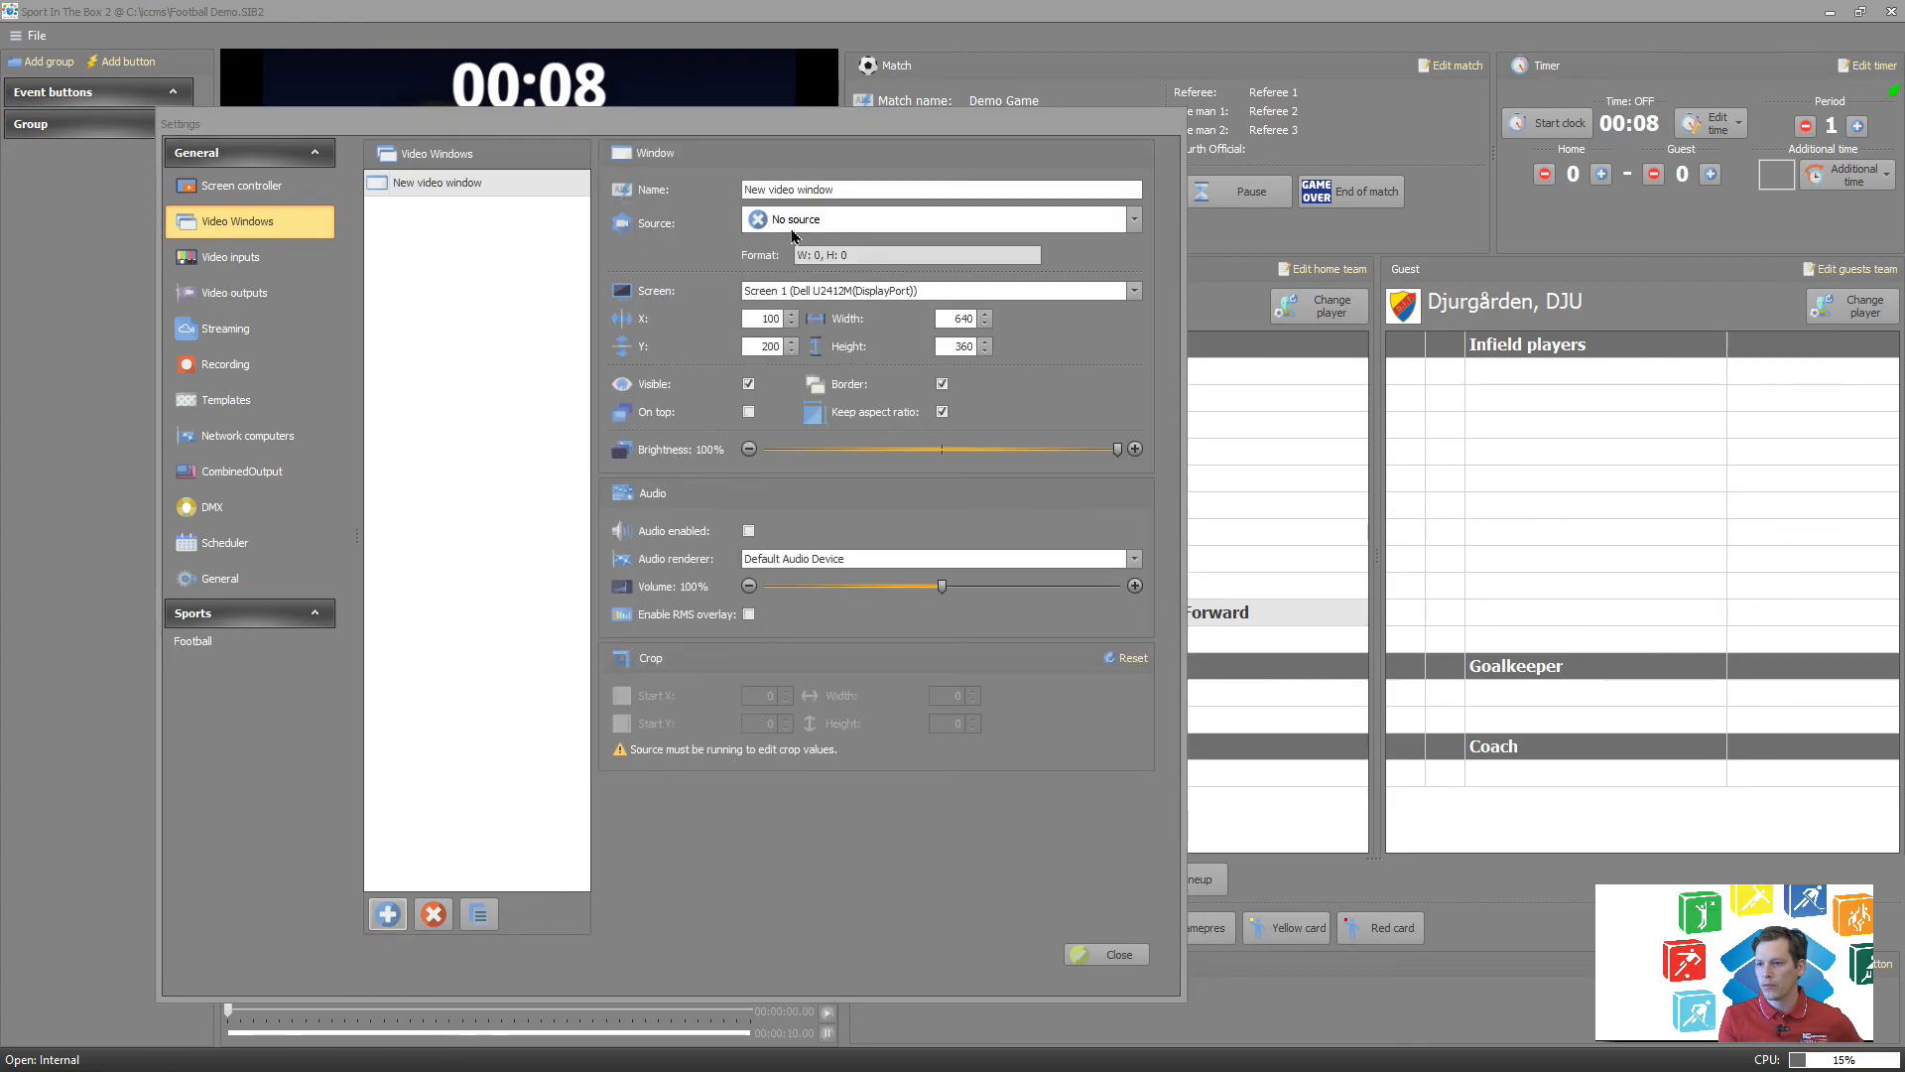
left_click(834, 228)
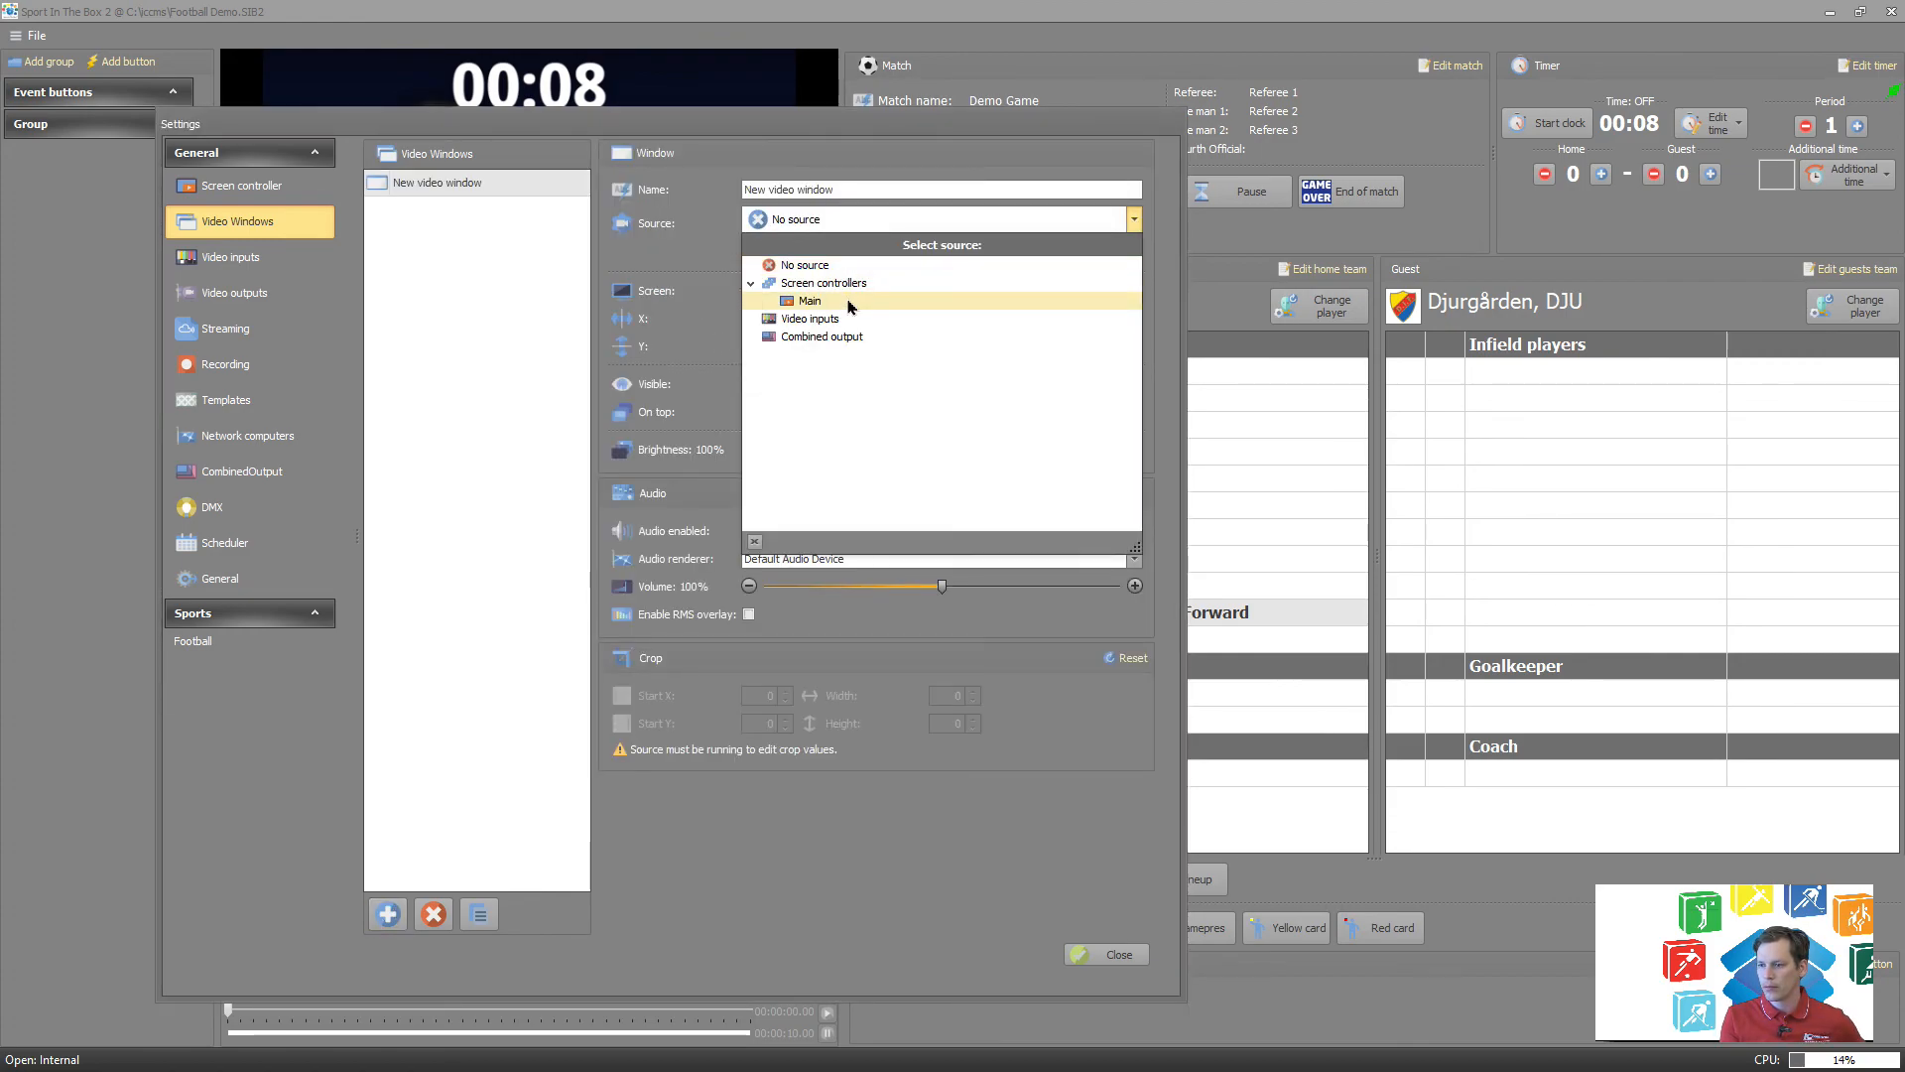
left_click(808, 301)
left_click(843, 189)
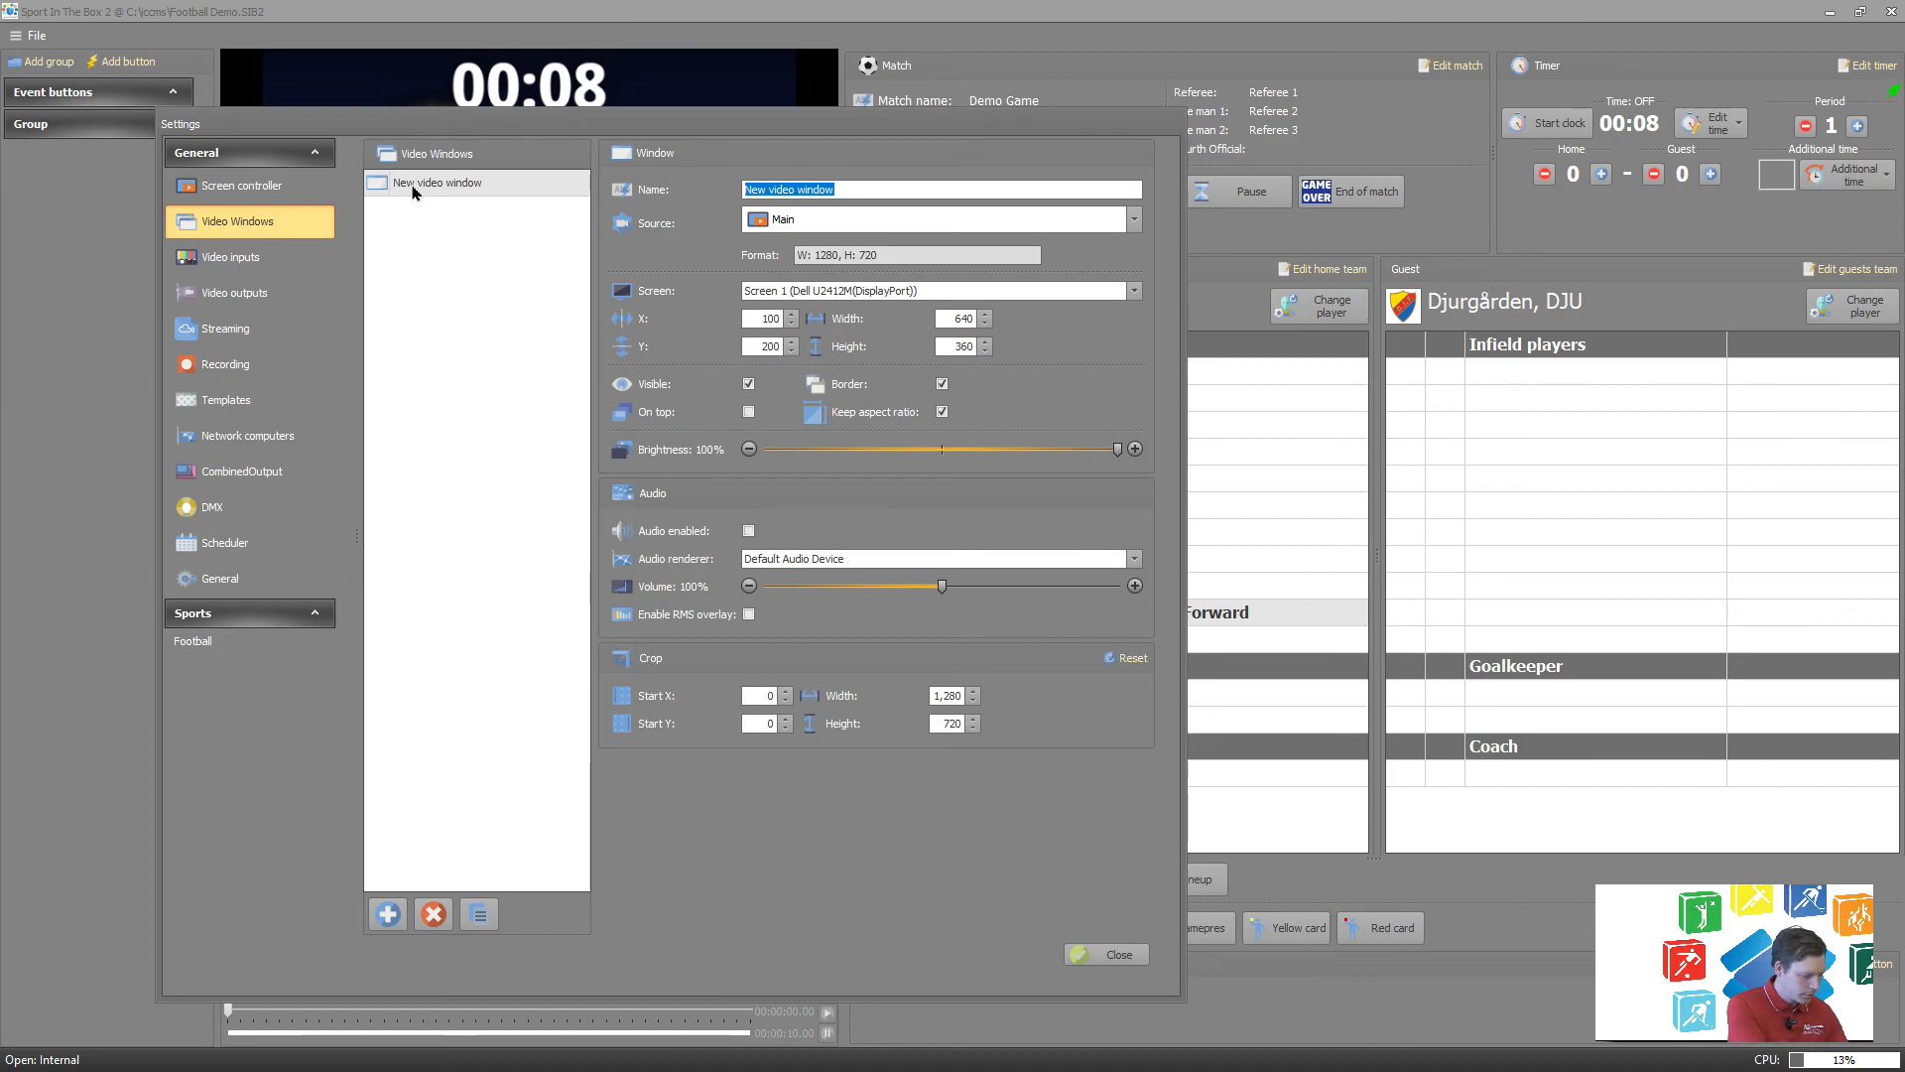
type("Scoreboard")
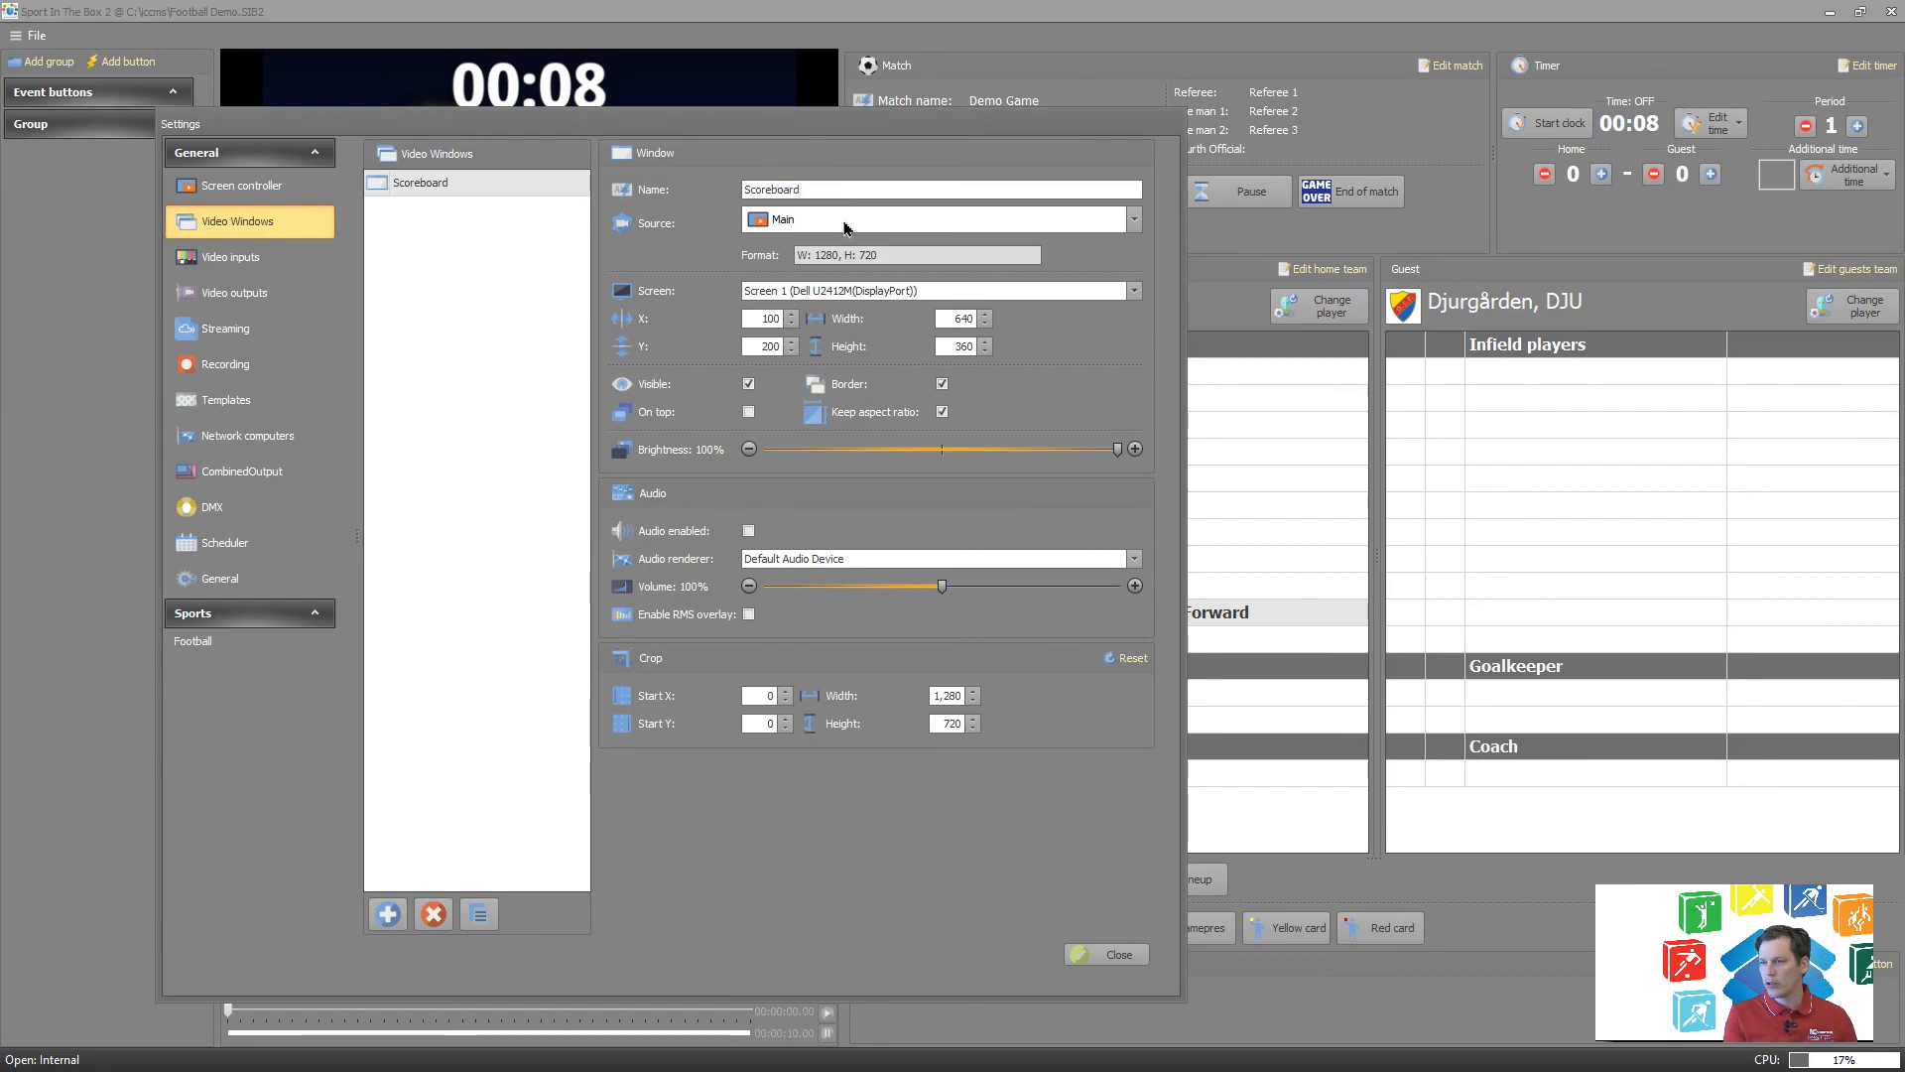
Enable audio for the Scoreboard video window on the Default Audio Device, check the video outputs page, and close the settings.
double_click(768, 319)
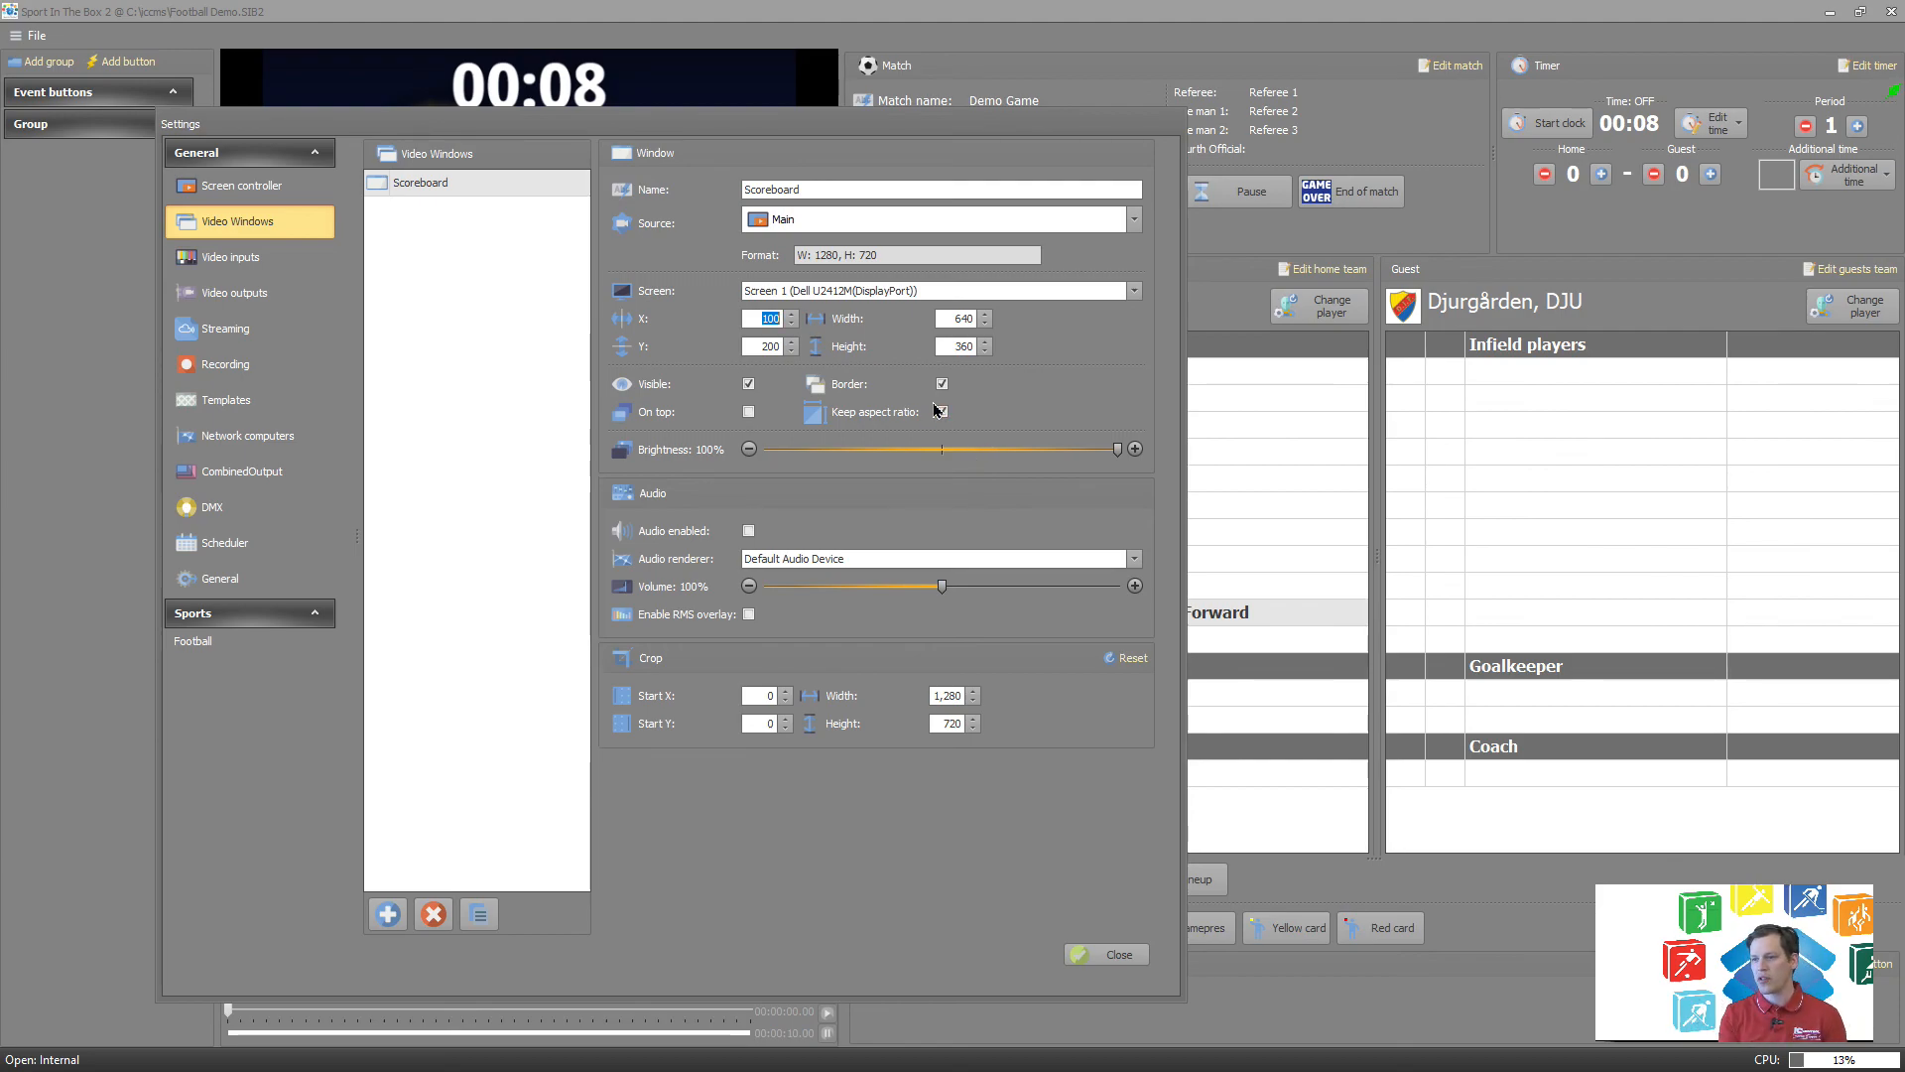
left_click(922, 560)
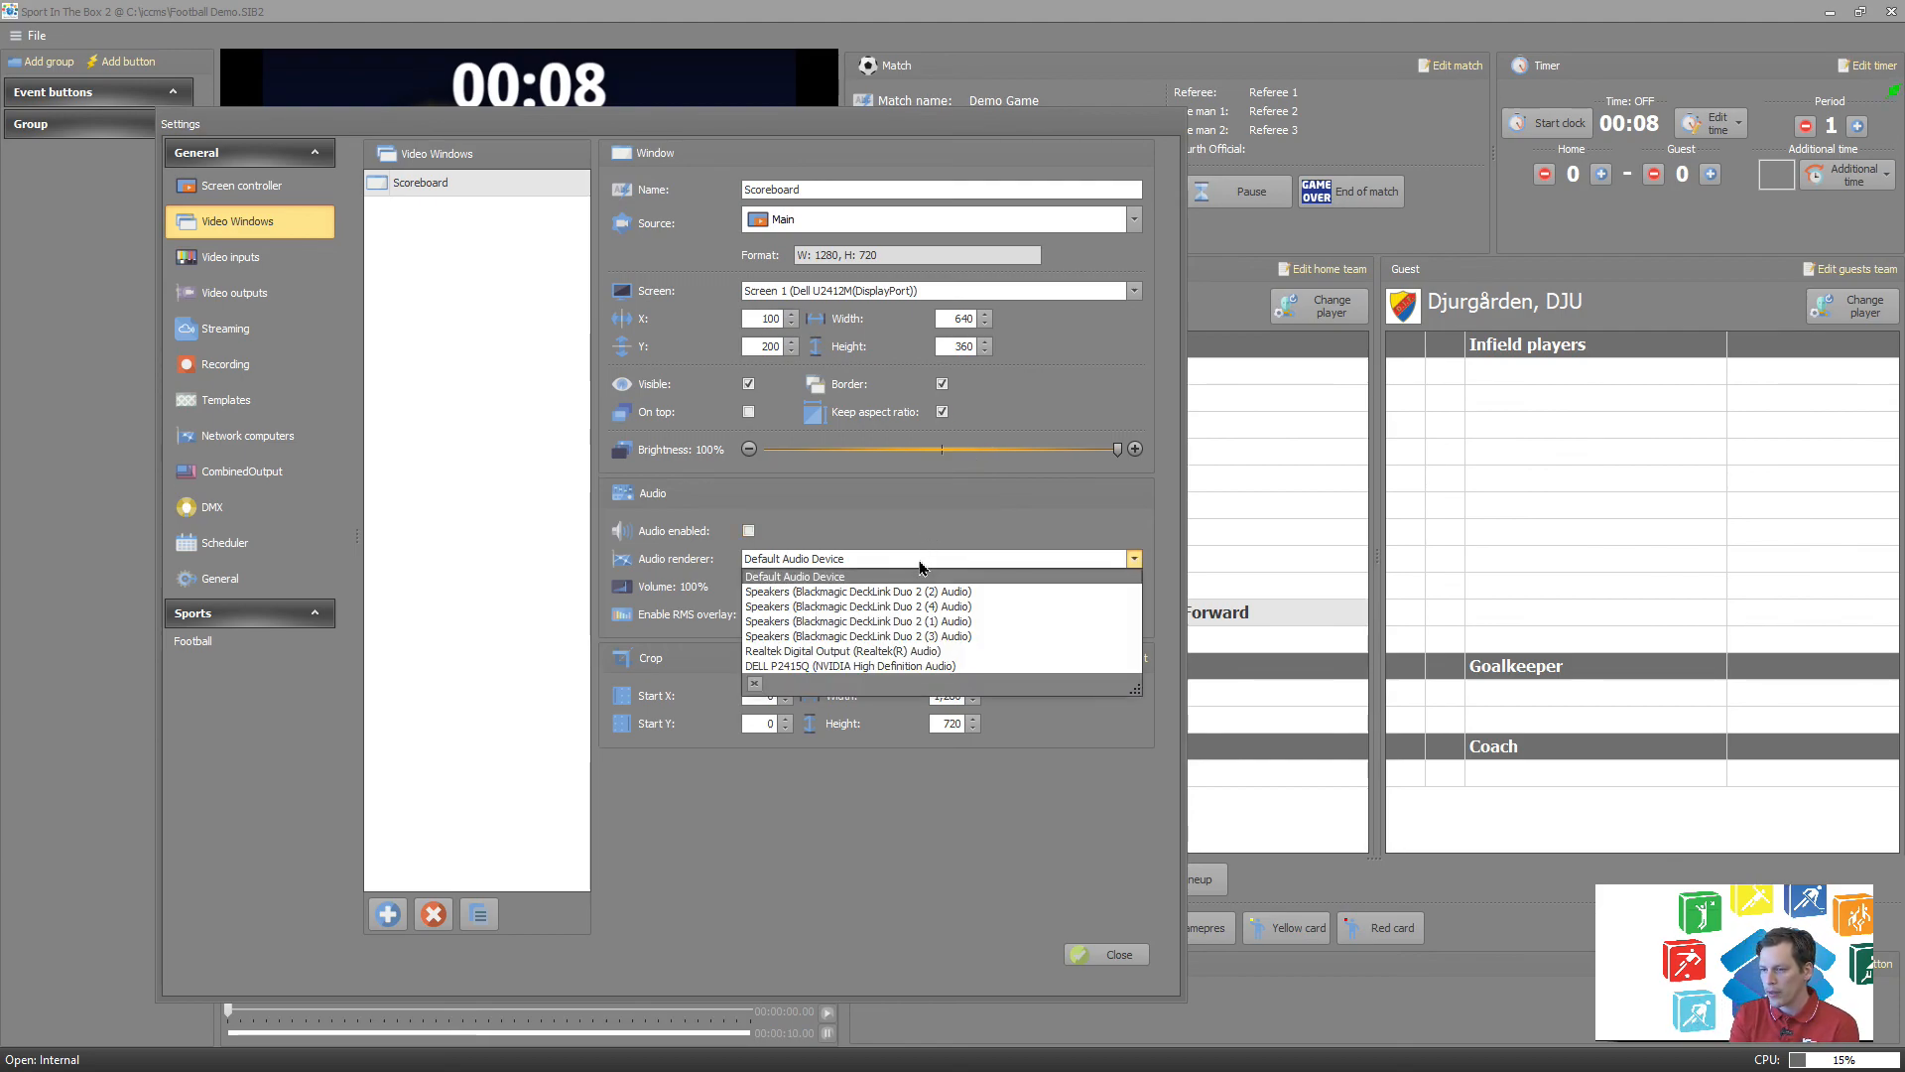
left_click(922, 573)
left_click(748, 531)
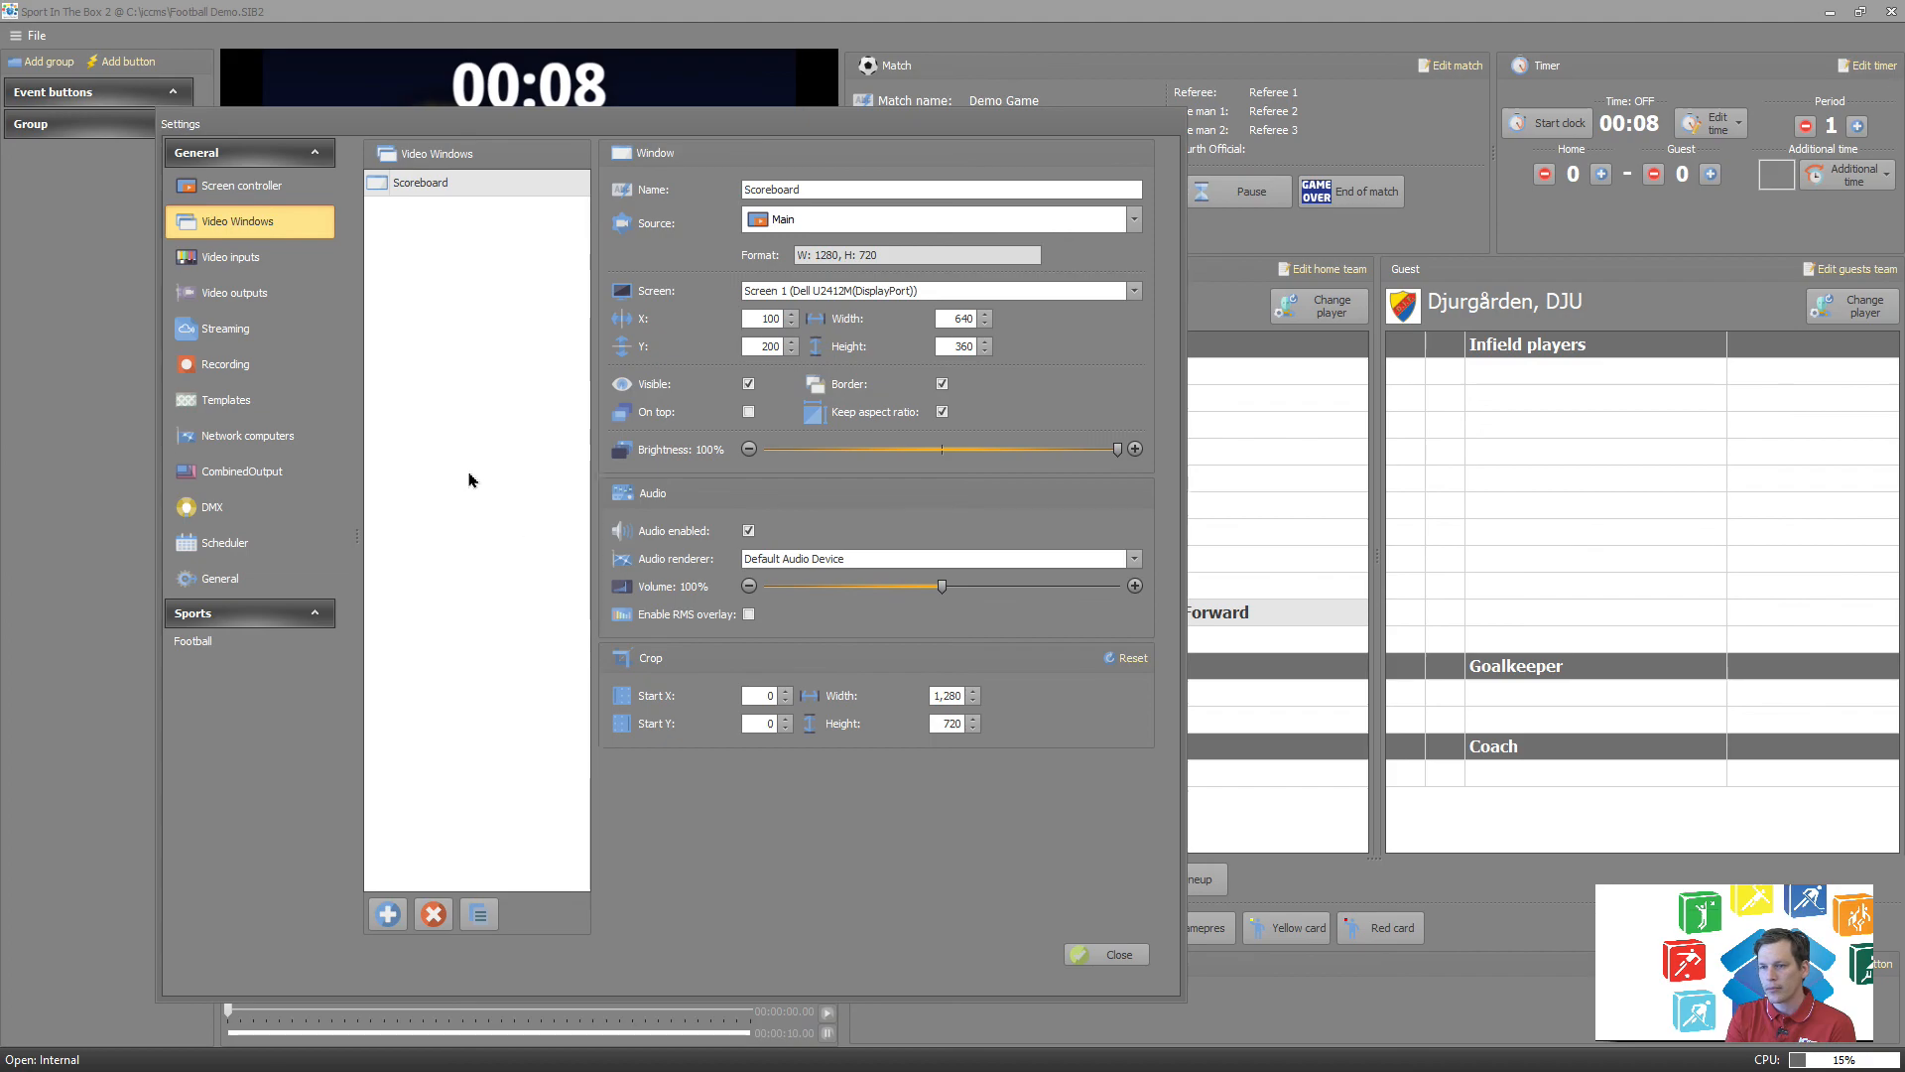
left_click(265, 291)
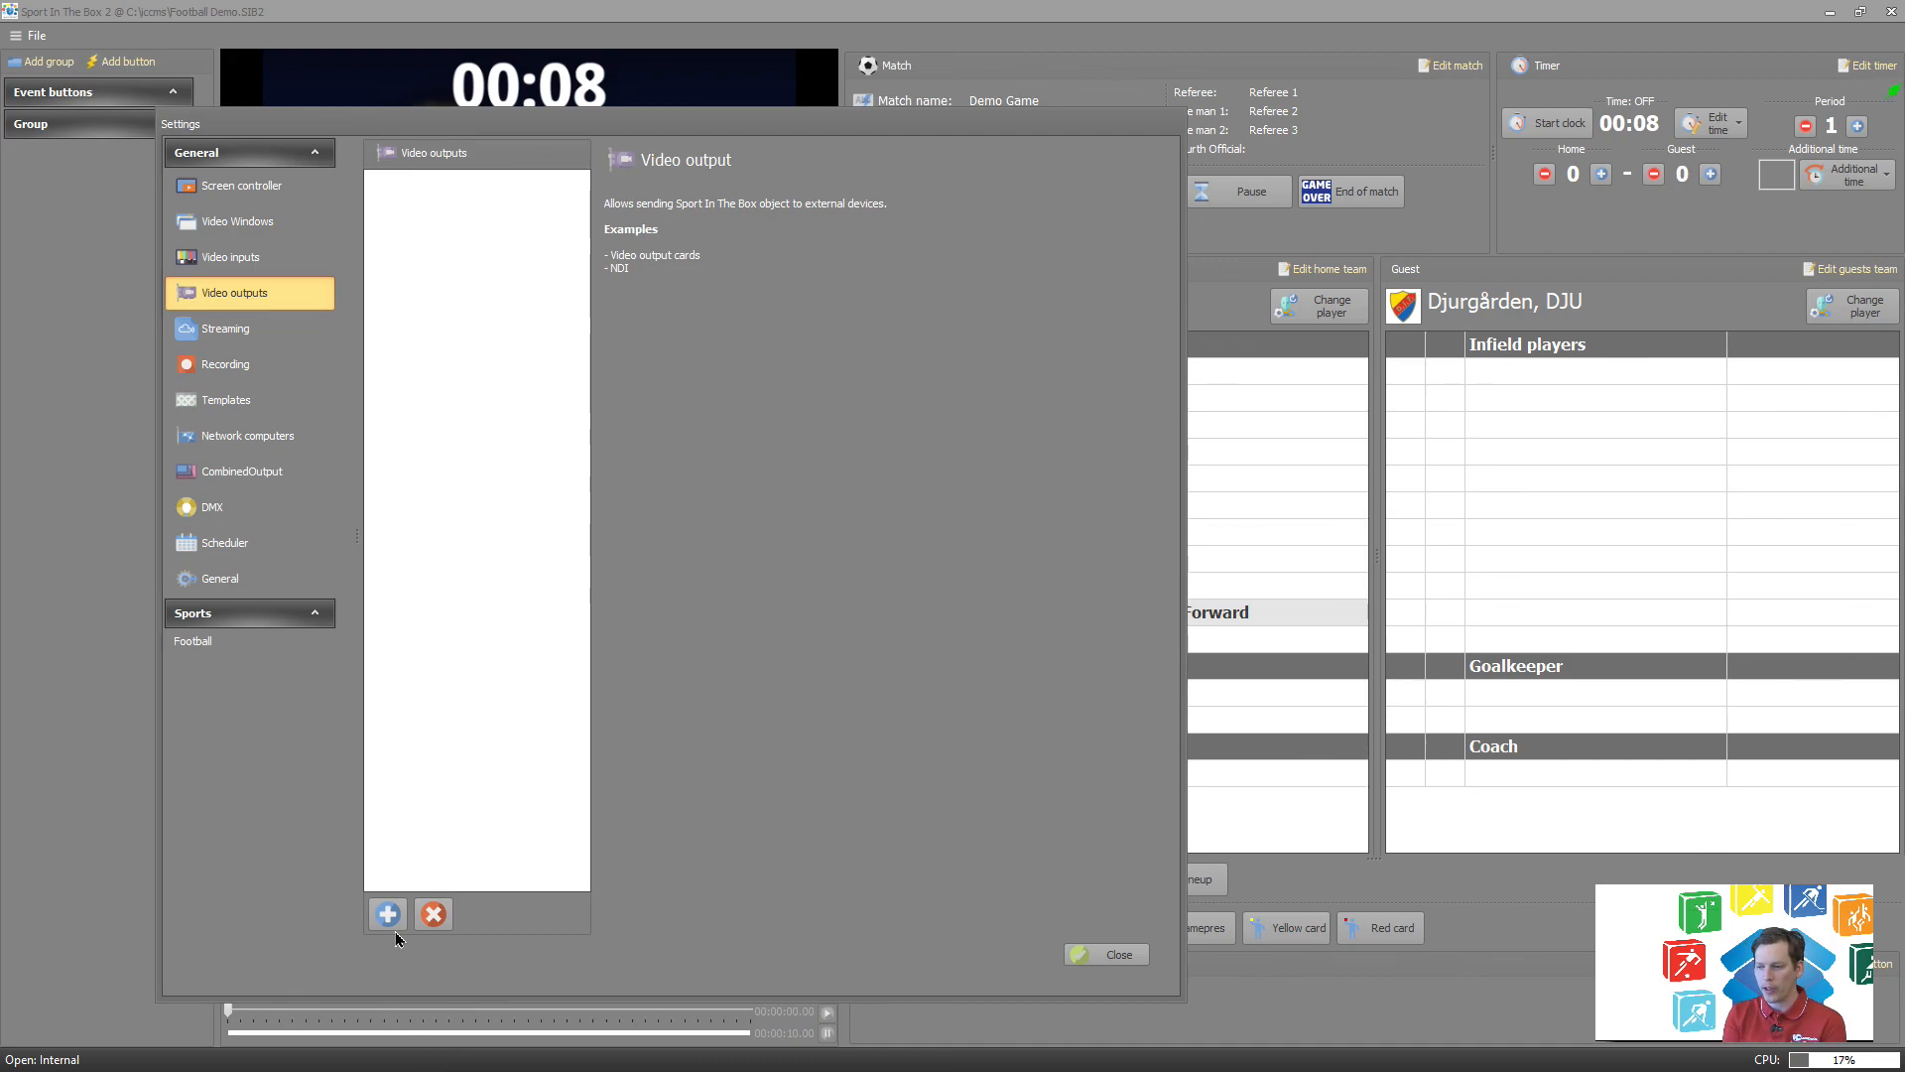
left_click(1124, 955)
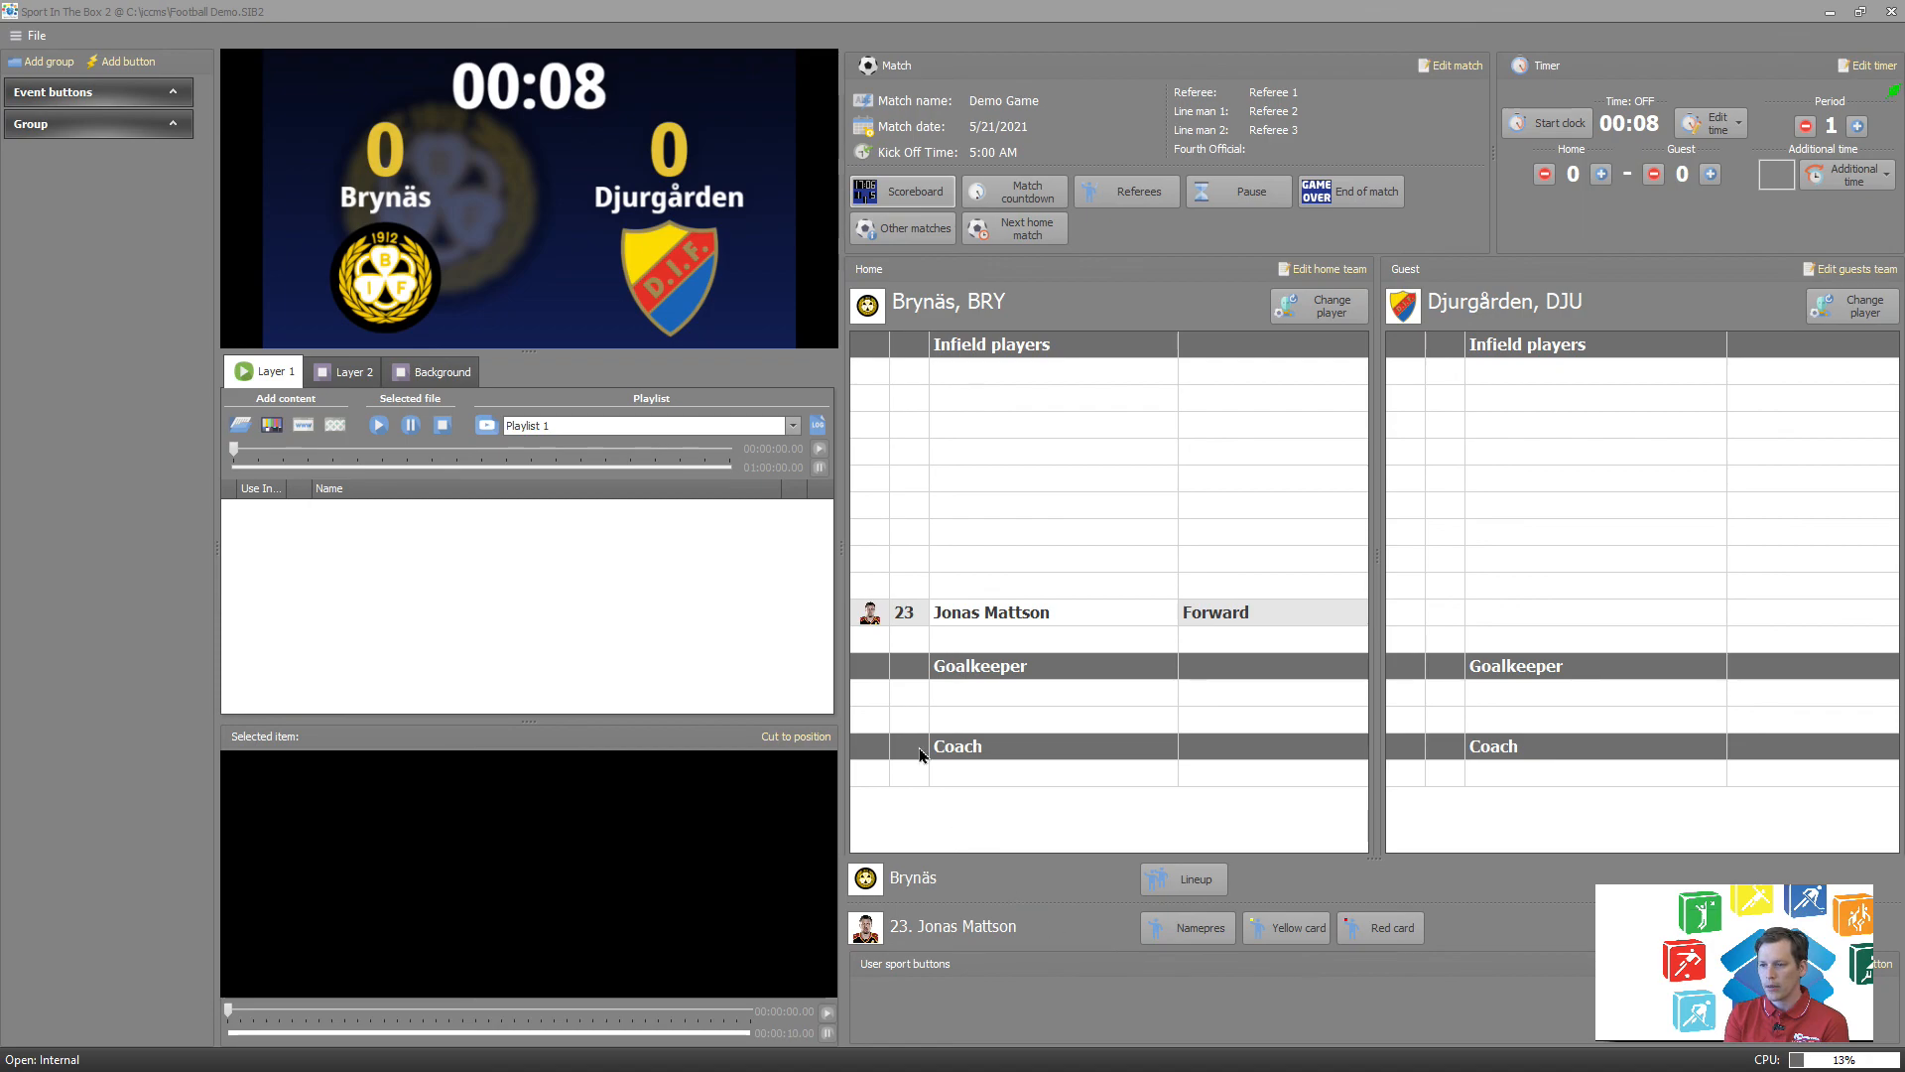